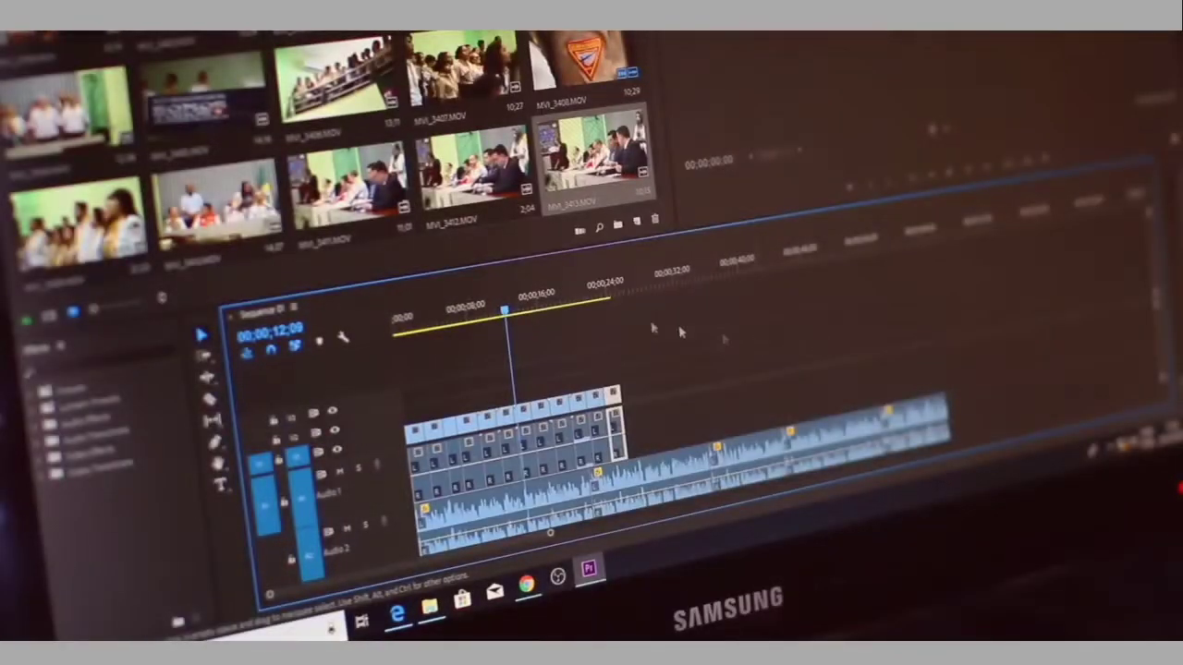
# Load the Rust install page in a new tab, then enter the metaplex .git URL in another.
pyautogui.moveTo(506, 312); pyautogui.dragTo(583, 300)
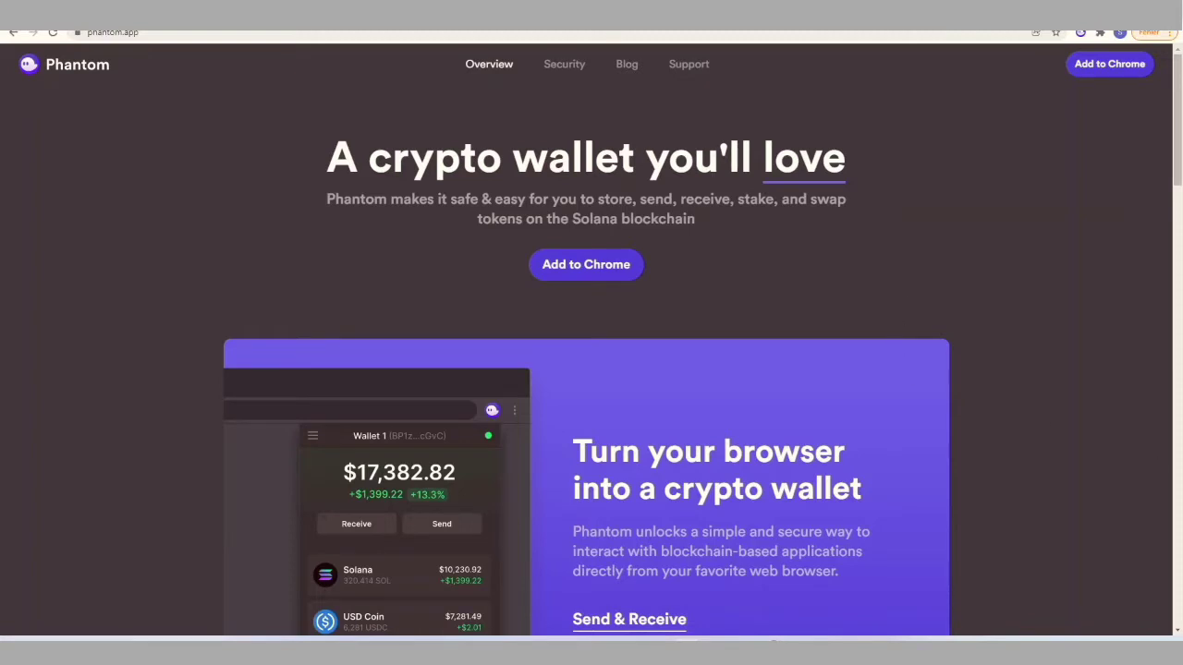
pyautogui.hotkey('ctrl', 't')
pyautogui.write('https://www.rust-lang.org/tools/install')
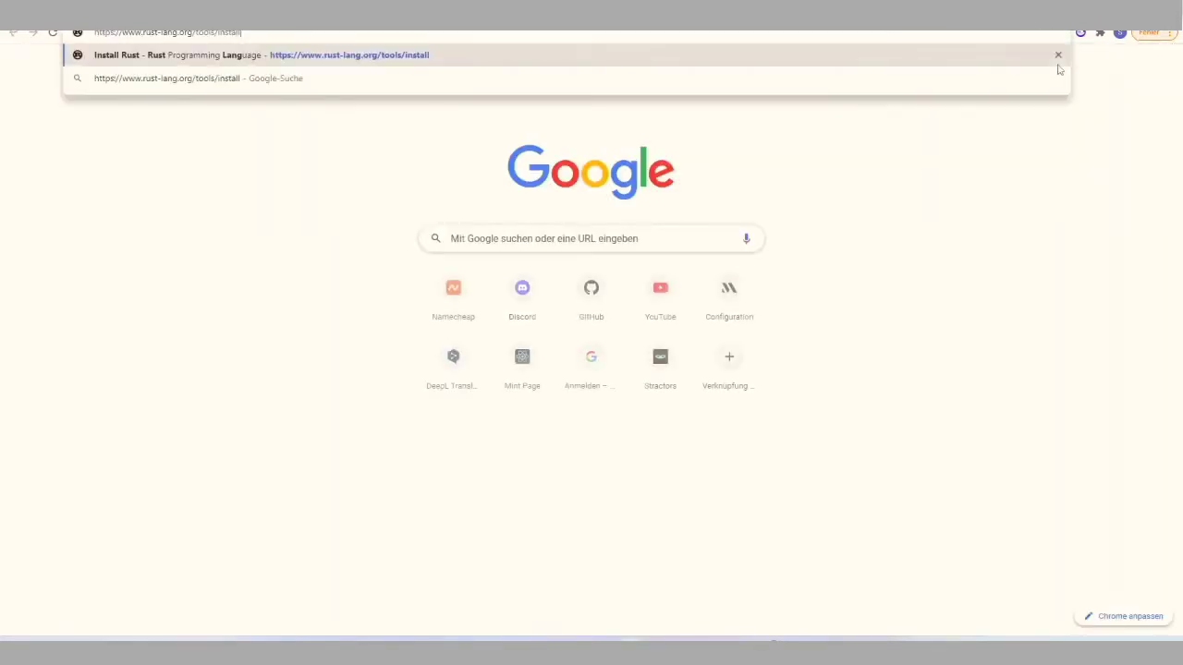
pyautogui.press('Return')
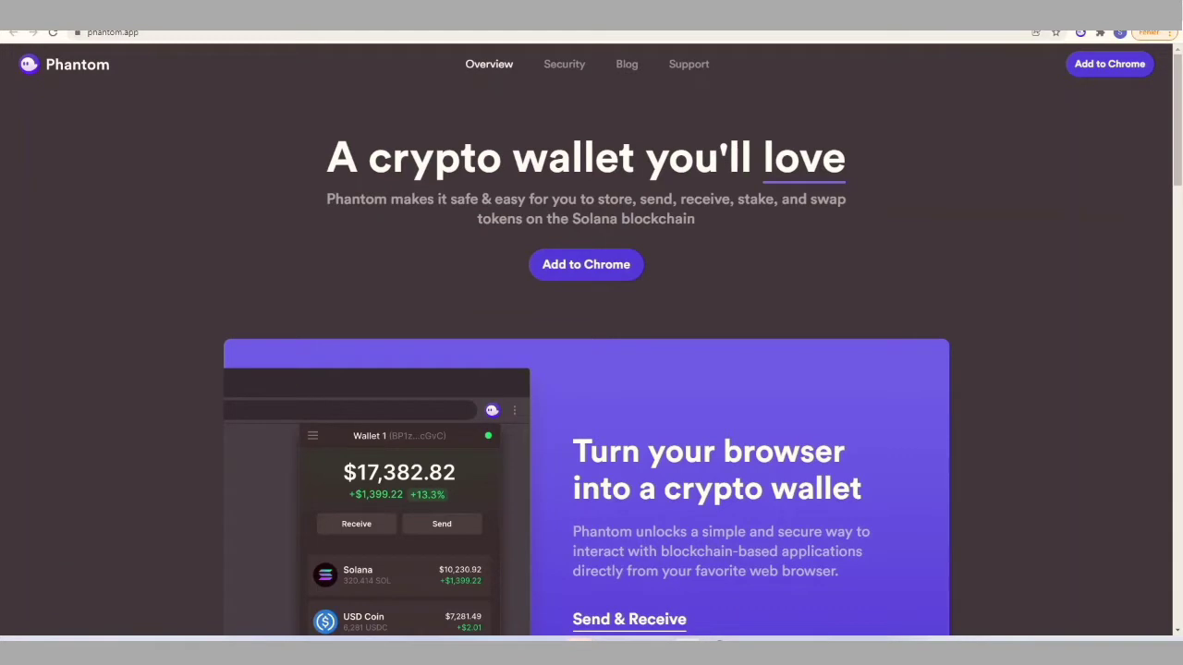
pyautogui.hotkey('ctrl', 't')
pyautogui.write('https://github.com/metaplex-foundation/metaplex.git')
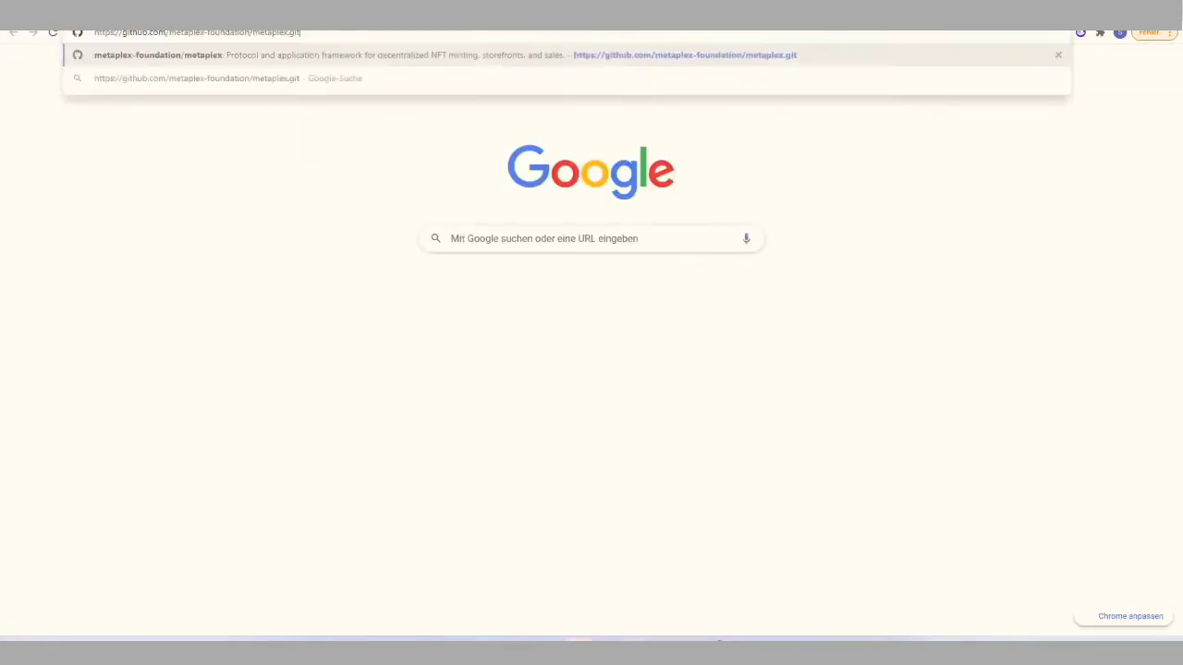
# Load the metaplex GitHub page, copy its HTTPS clone URL, and return to Command Prompt.
pyautogui.press('Return')
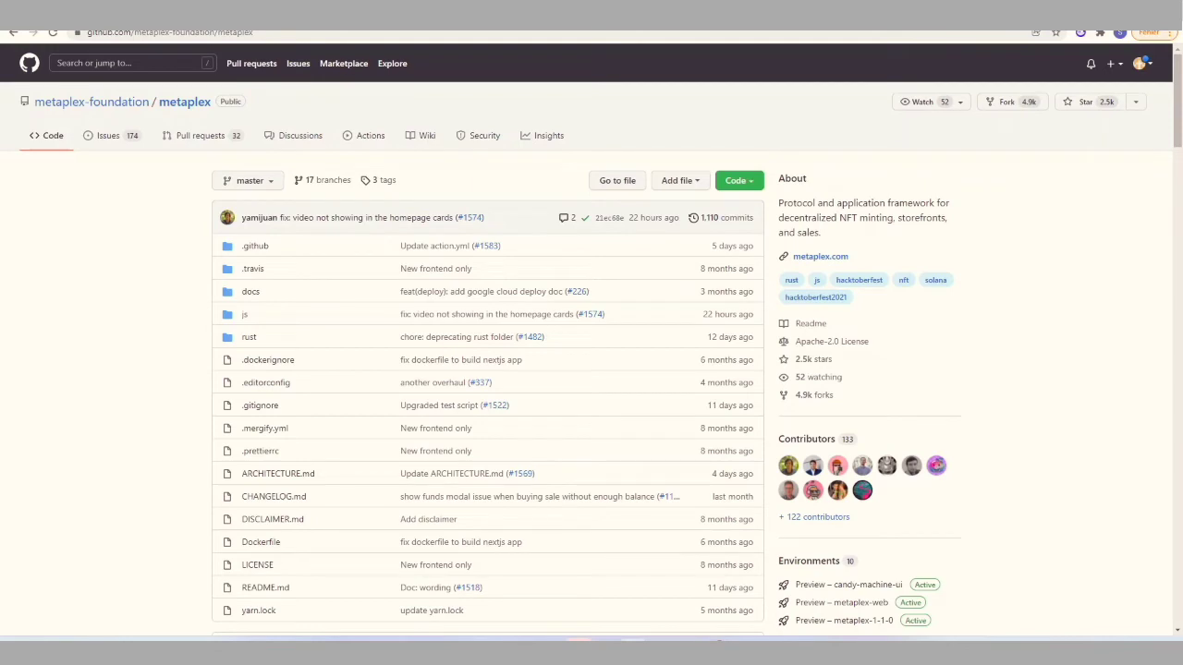
pyautogui.click(753, 185)
pyautogui.click(738, 255)
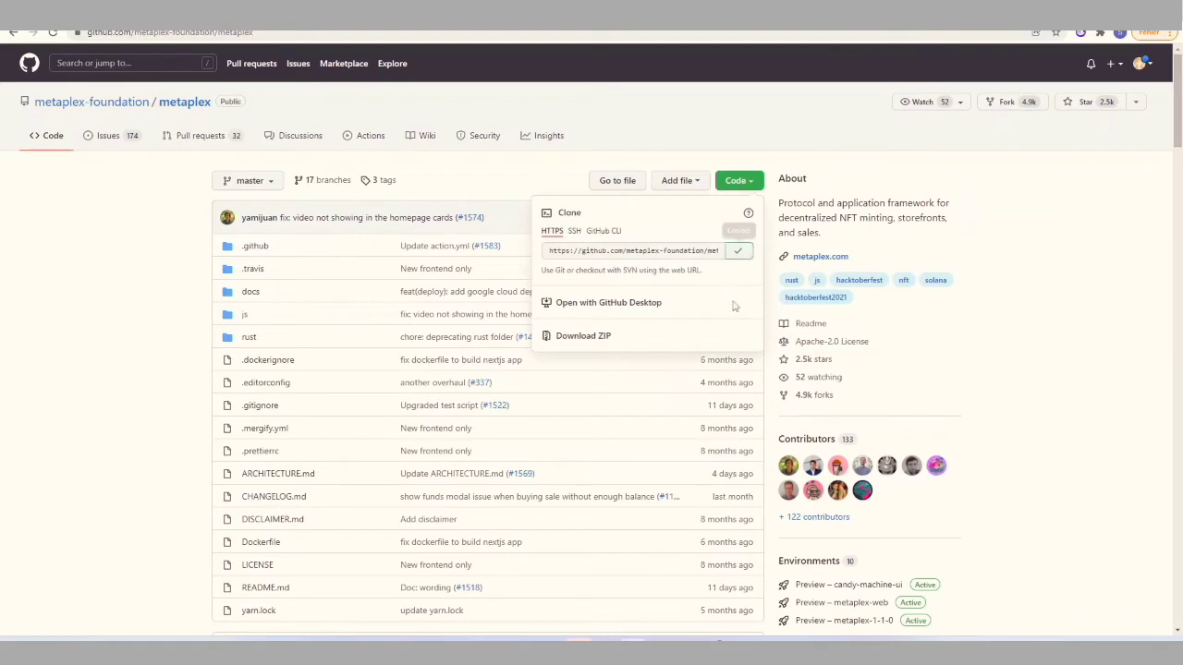
pyautogui.hotkey('alt', 'Tab')
pyautogui.click(497, 312)
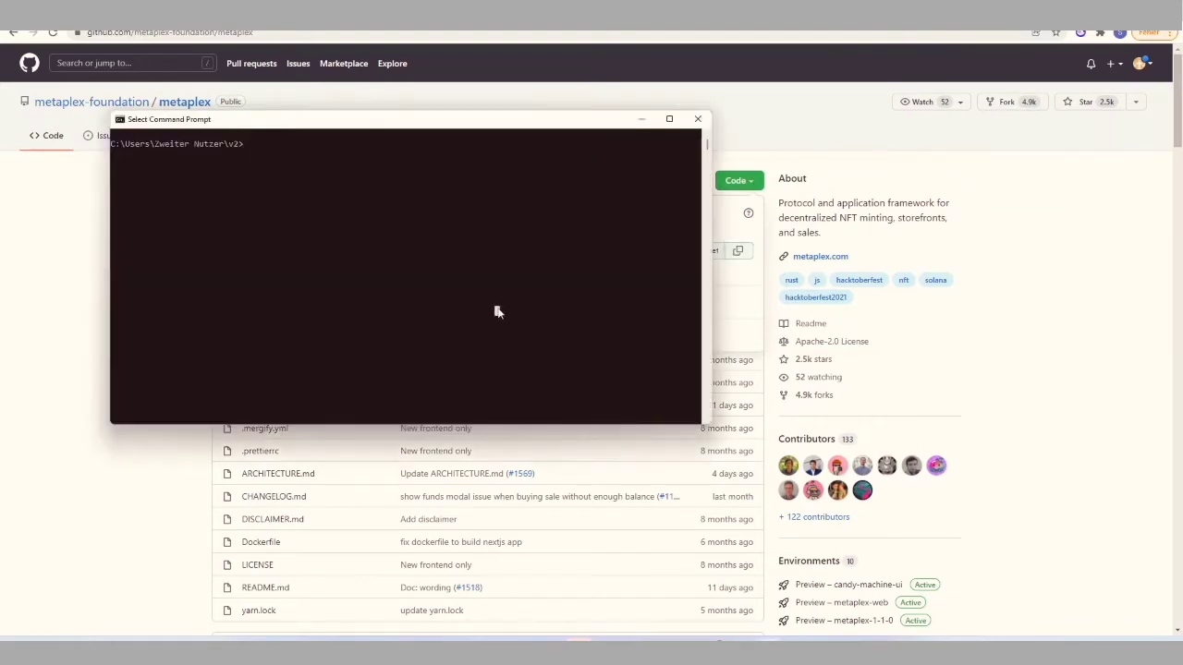
# Run git clone with the copied metaplex repository URL in the v2 folder.
pyautogui.moveTo(252, 145); pyautogui.dragTo(230, 148)
pyautogui.click(255, 145)
pyautogui.write('g')
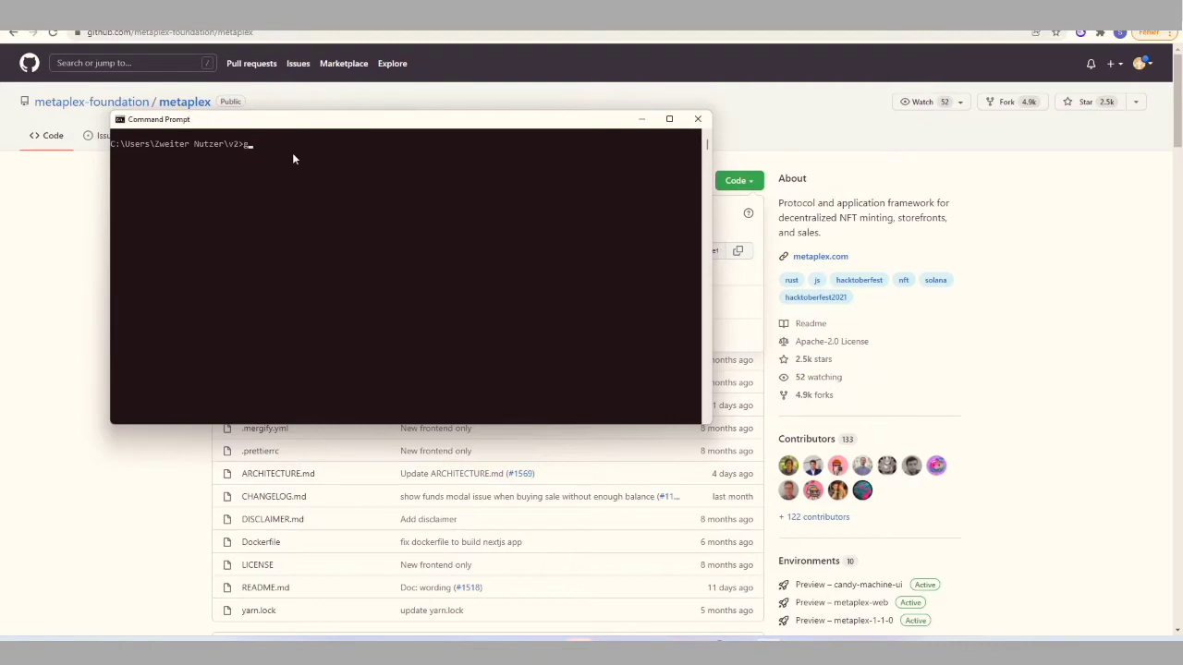
pyautogui.write('it clone')
pyautogui.hotkey('ctrl', 'v')
pyautogui.press('Return')
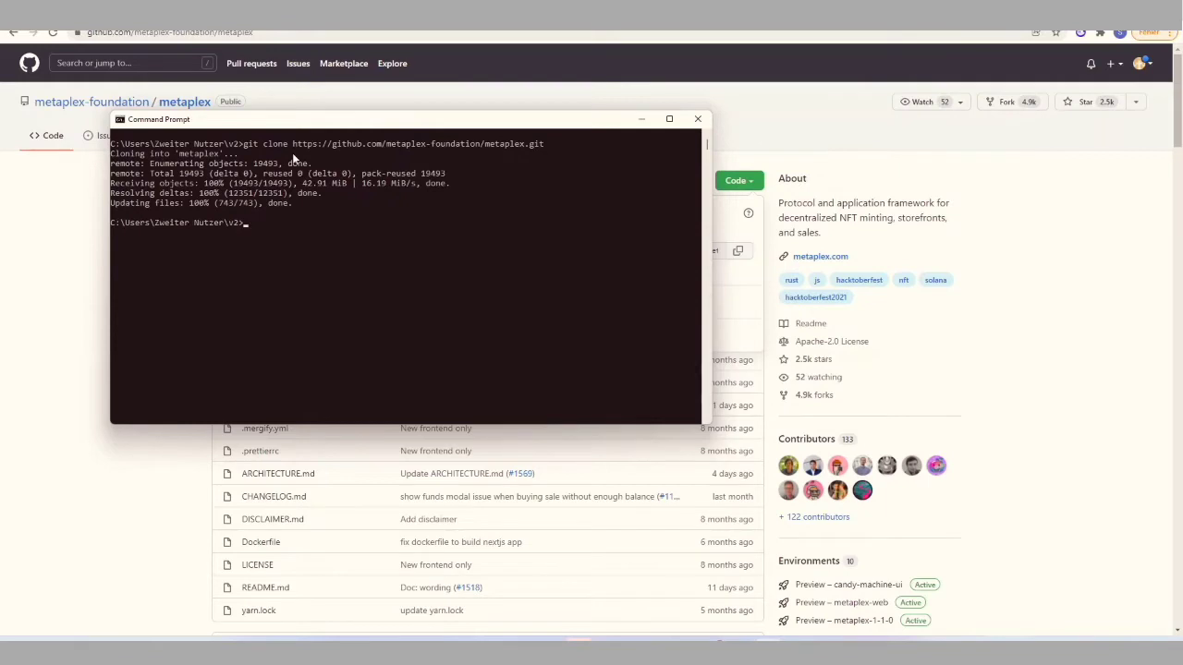
# Change into metaplex\js and run yarn install.
pyautogui.write('cd metaplex')
pyautogui.press('Return')
pyautogui.write('cd js')
pyautogui.press('Return')
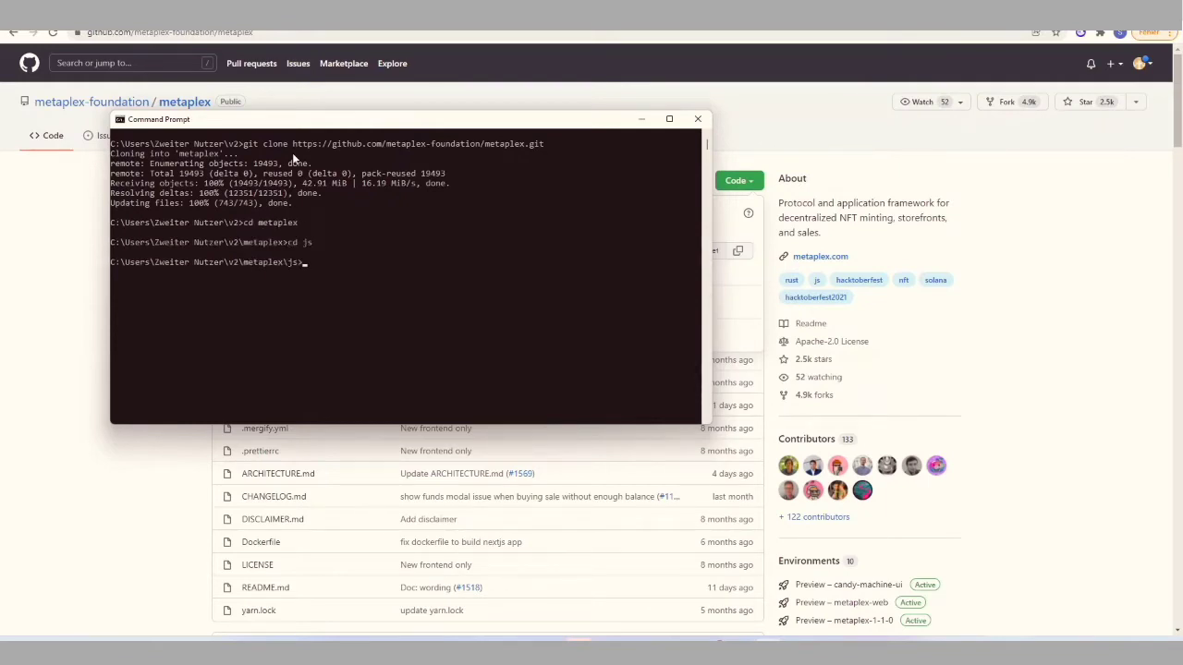
pyautogui.write('yarn install')
pyautogui.press('Return')
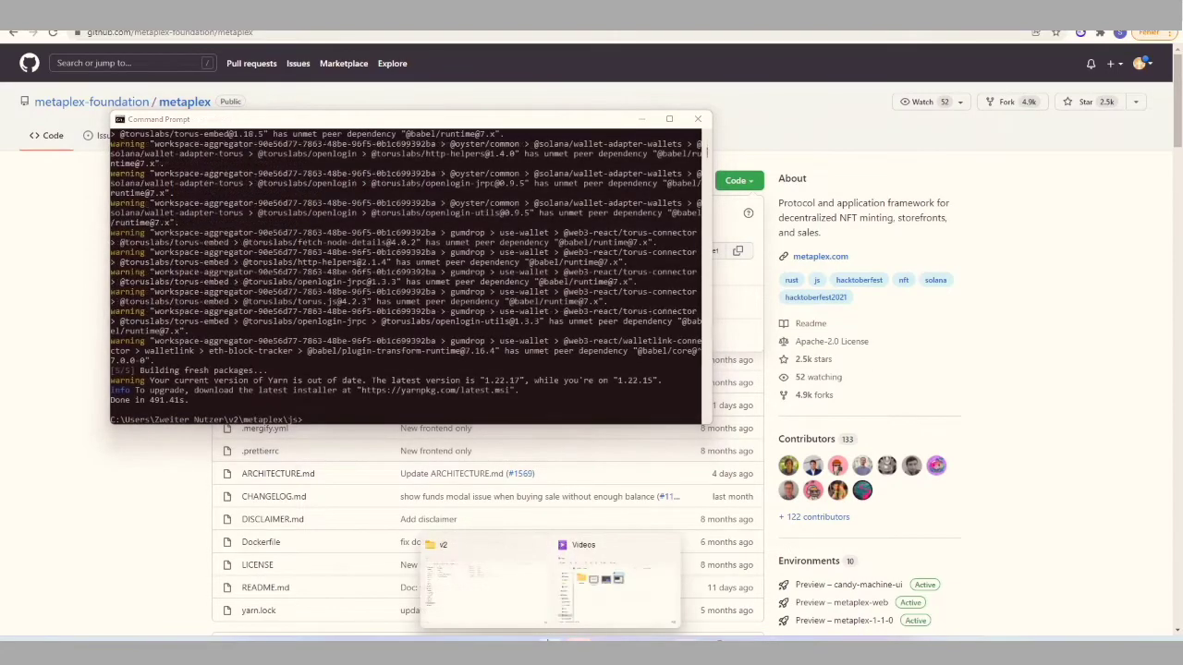
# In the v2 folder window, browse into metaplex\js\packages\cli.
pyautogui.click(505, 587)
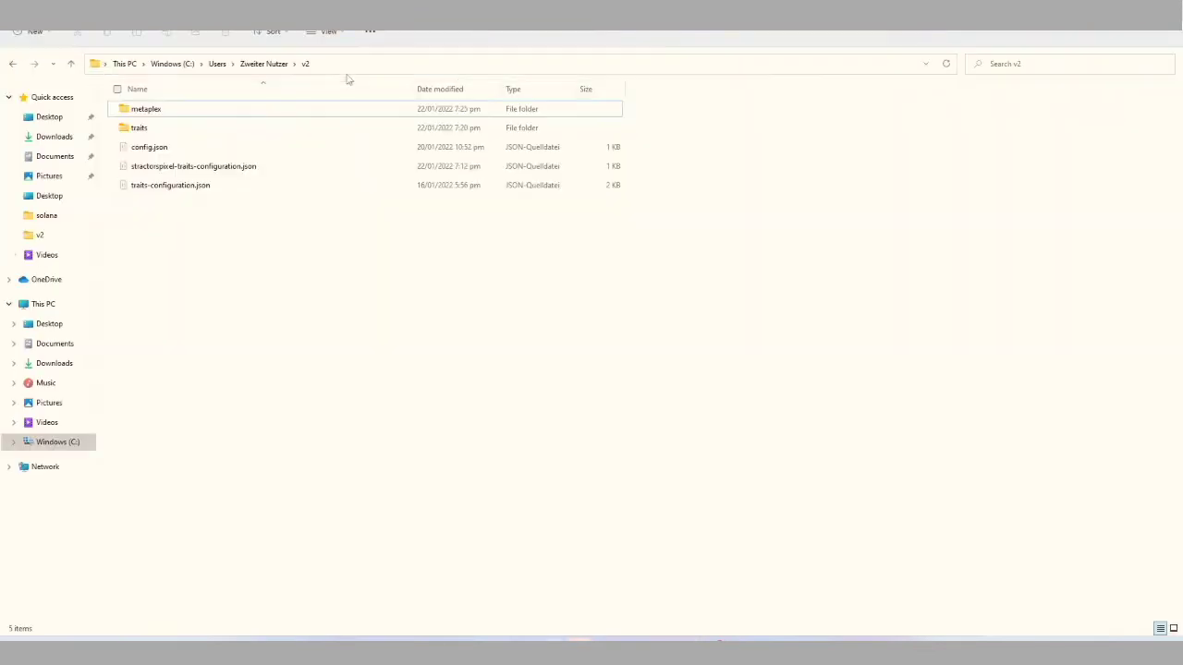
pyautogui.doubleClick(167, 109)
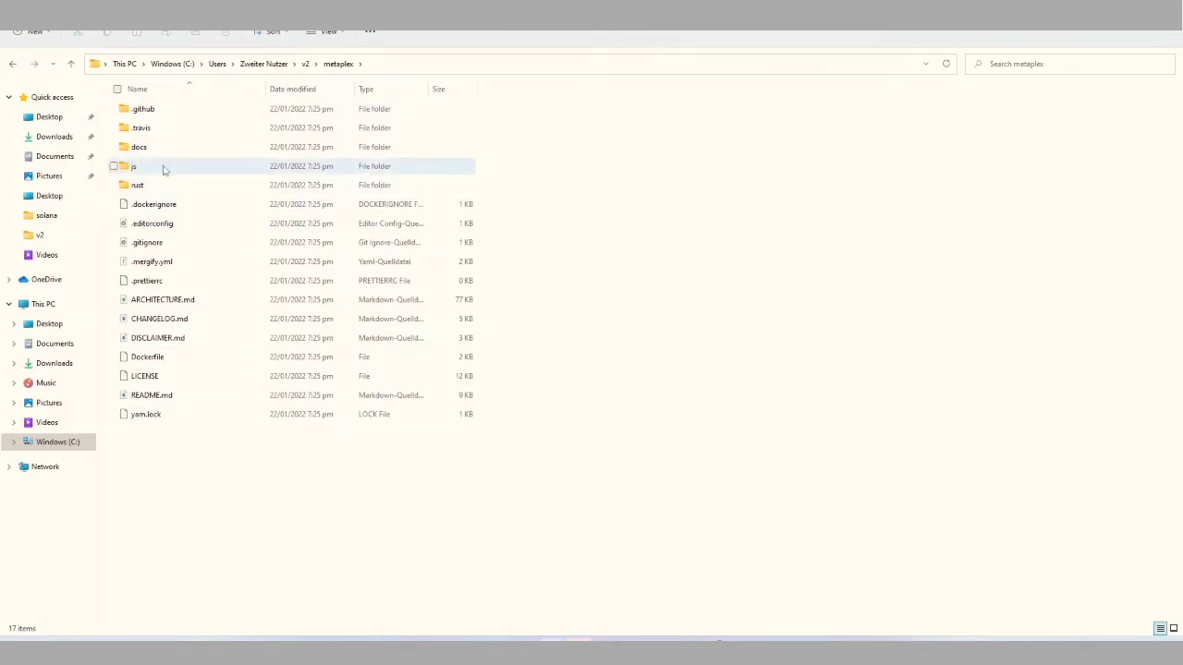
pyautogui.click(164, 170)
pyautogui.doubleClick(164, 170)
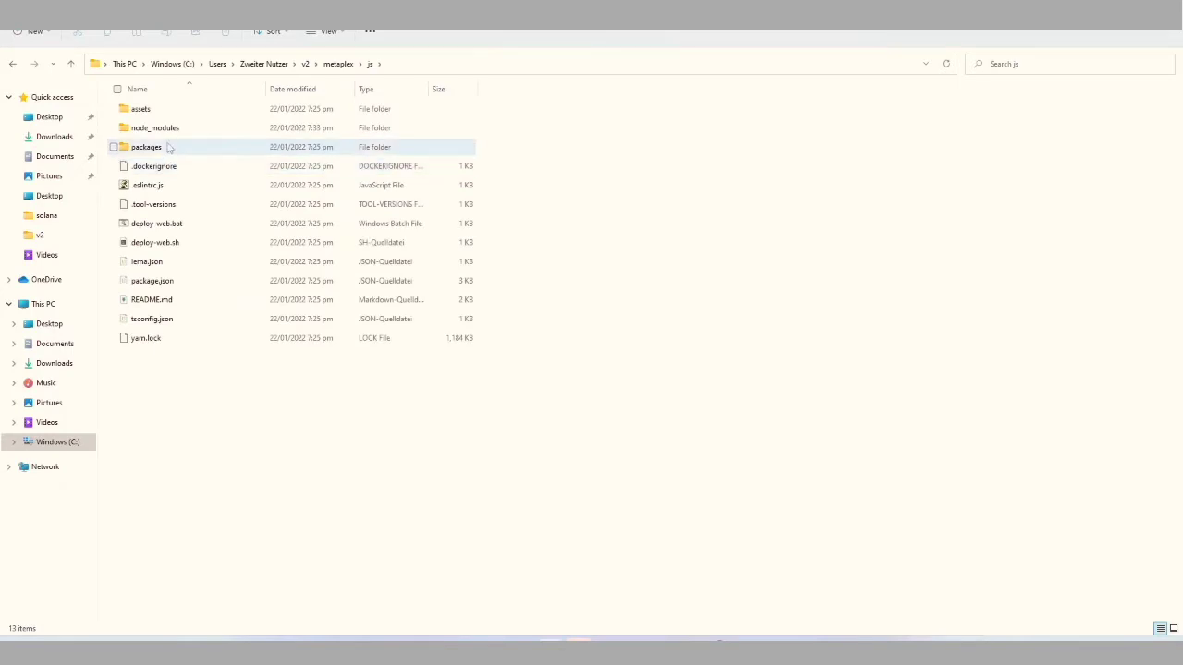
pyautogui.doubleClick(167, 150)
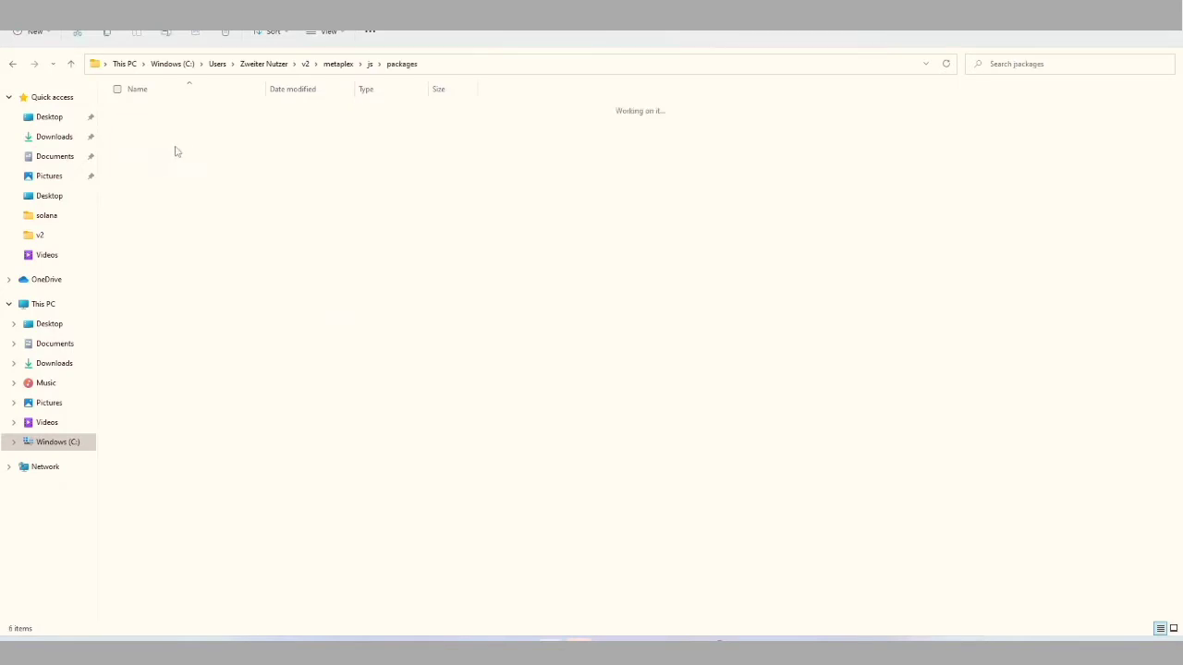
pyautogui.click(153, 130)
pyautogui.doubleClick(155, 129)
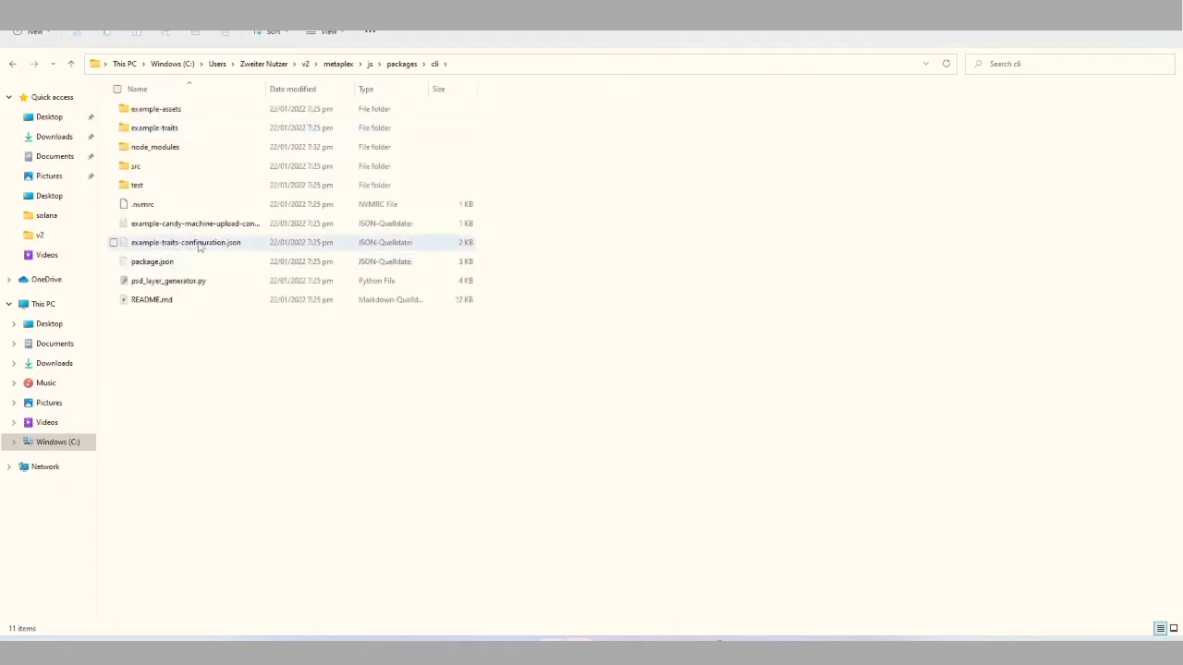
# Look through the cli src folder, then go back up to packages via the breadcrumbs.
pyautogui.click(176, 172)
pyautogui.doubleClick(175, 172)
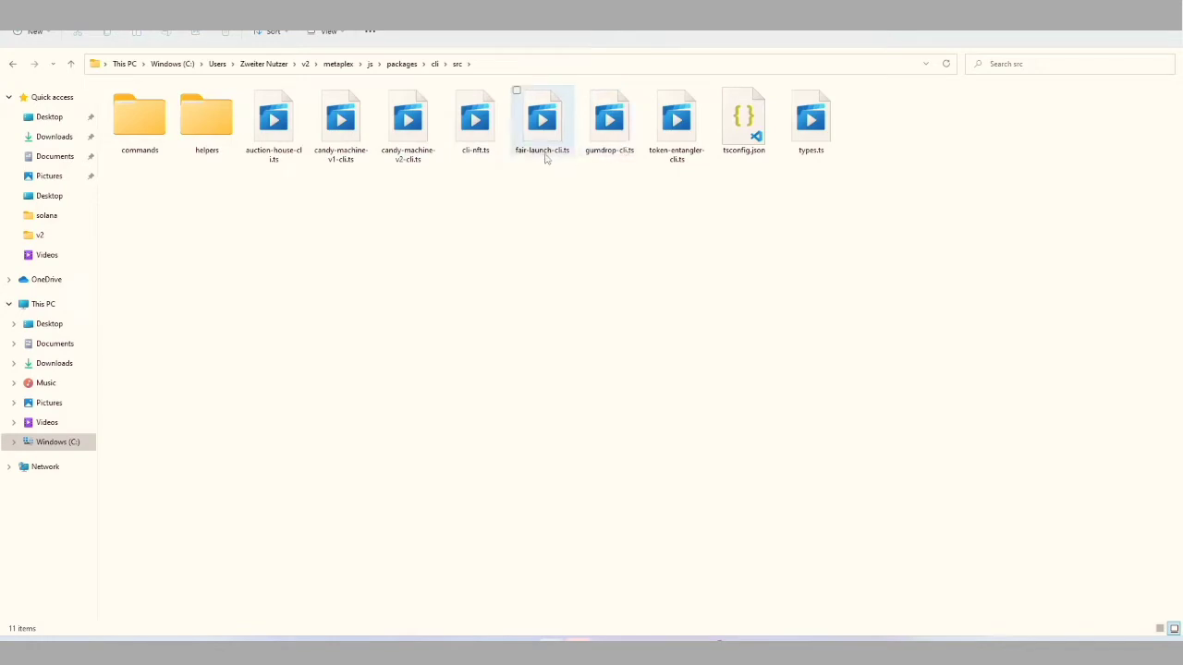
pyautogui.click(434, 64)
pyautogui.click(402, 65)
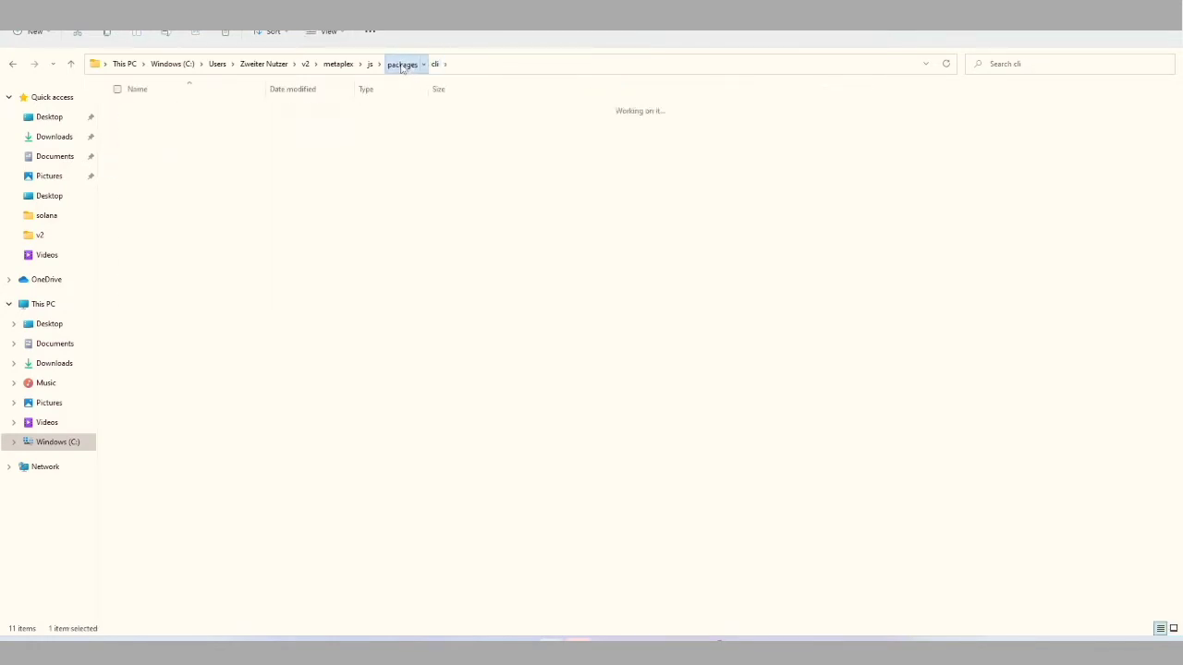
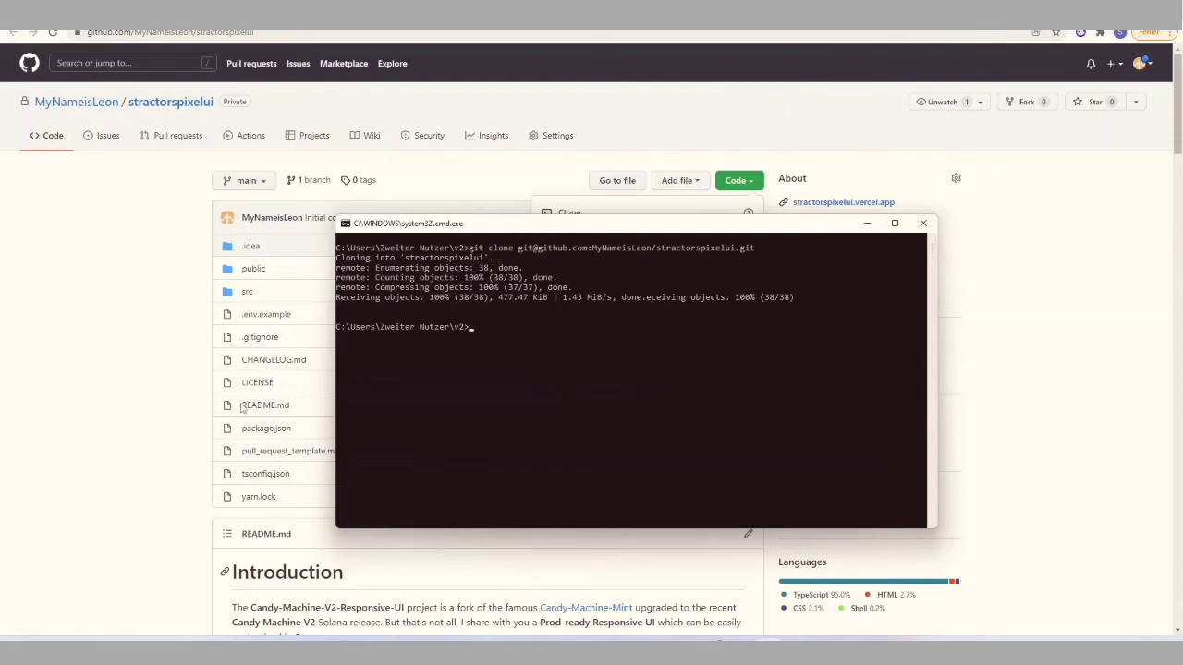
# Open the cloned stractorspixelui folder inside v2 in File Explorer, then return to Command Prompt.
pyautogui.moveTo(523, 225); pyautogui.dragTo(564, 324)
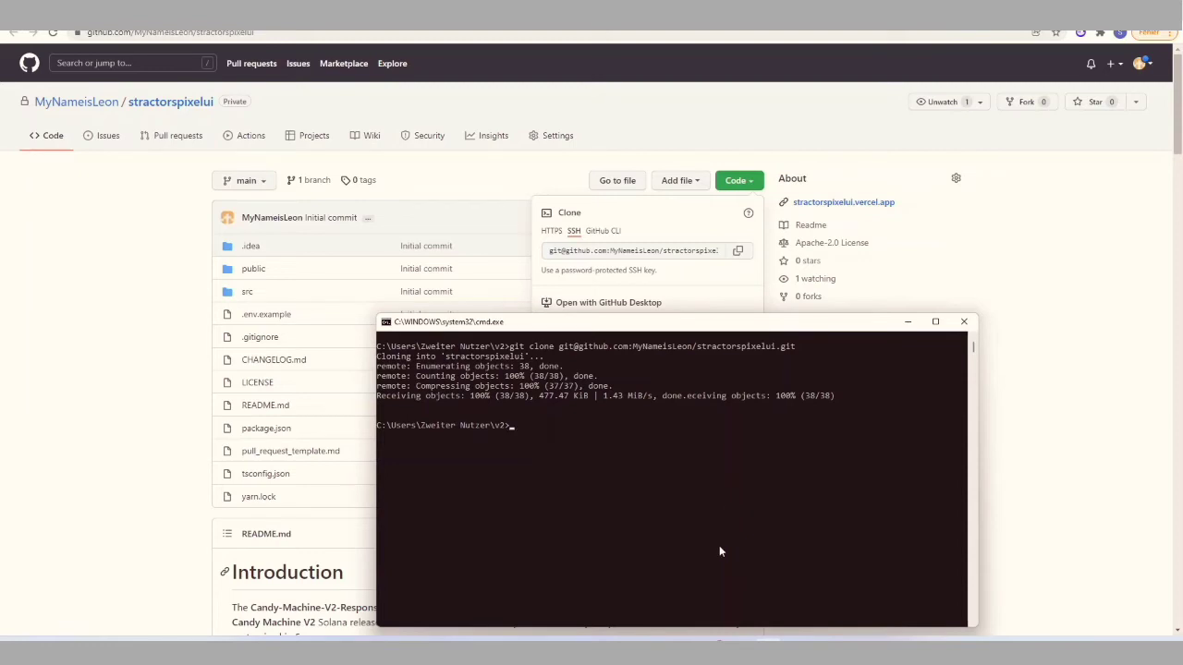
pyautogui.moveTo(550, 647)
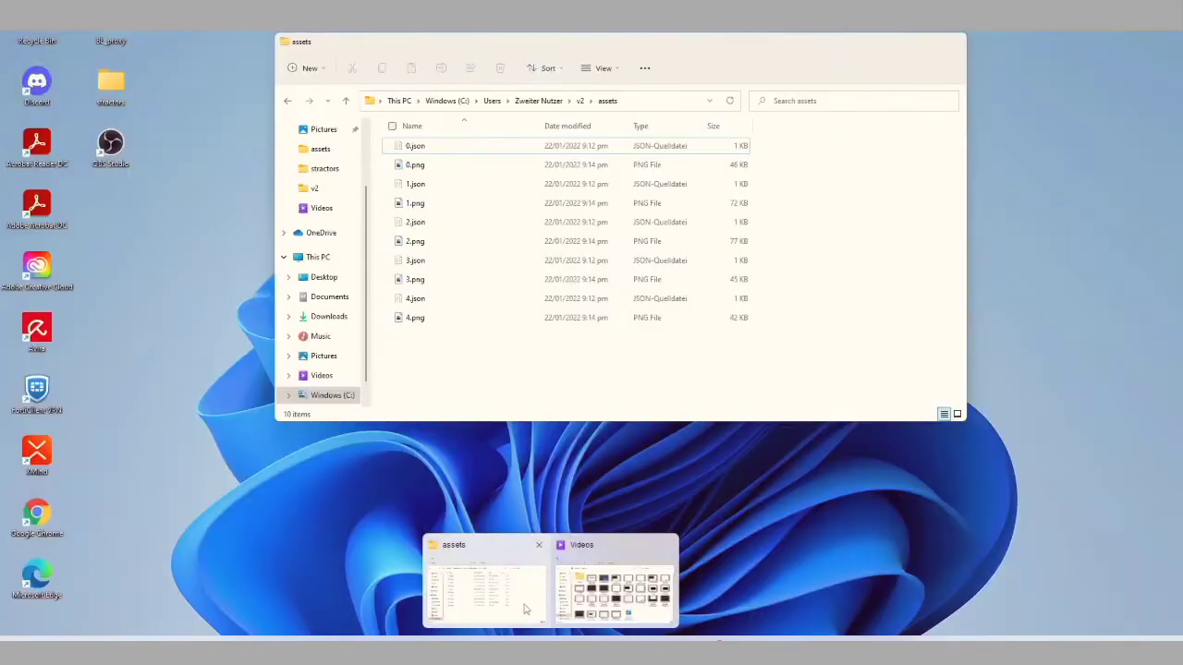
pyautogui.click(524, 608)
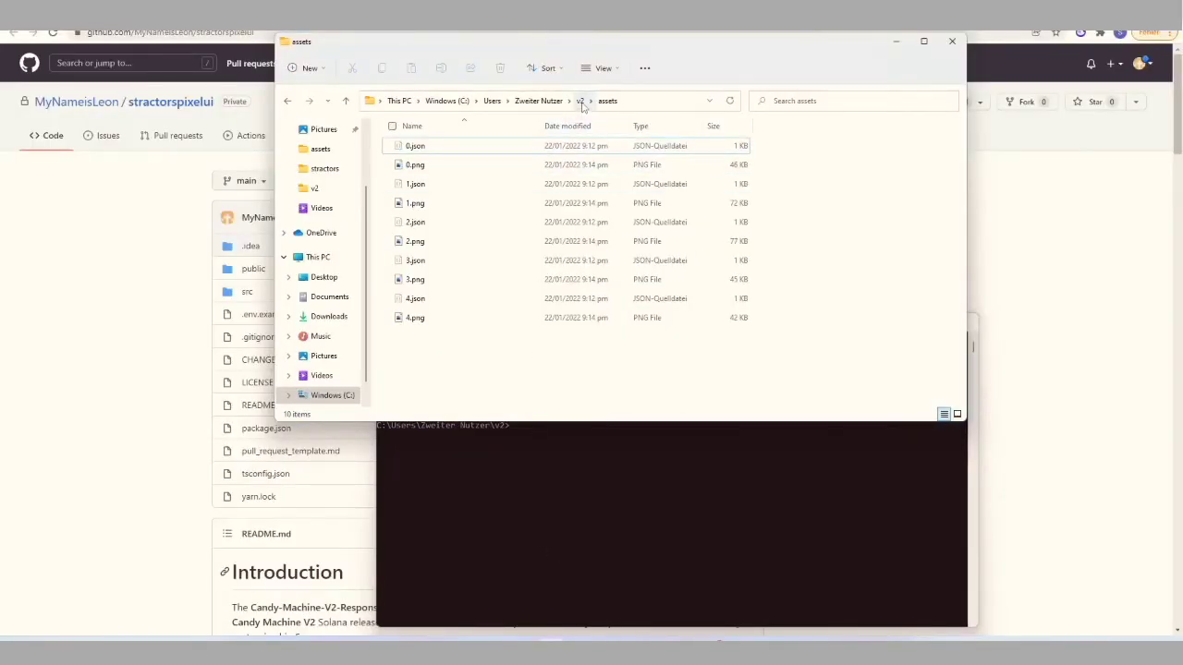
pyautogui.click(580, 100)
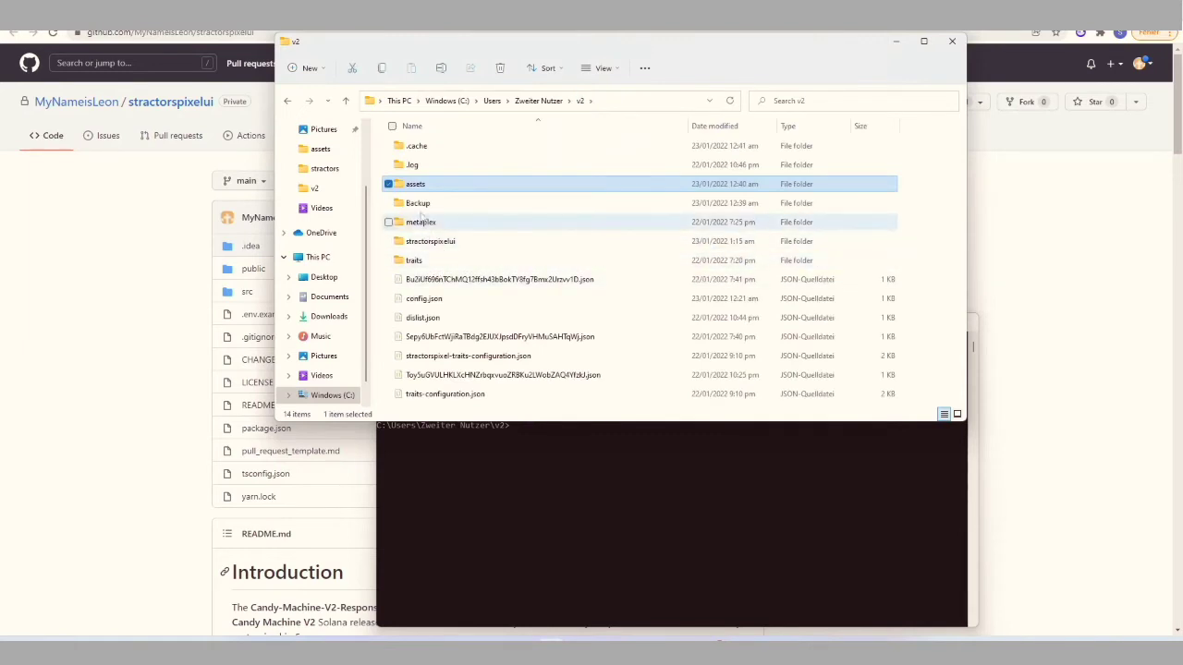
pyautogui.doubleClick(429, 242)
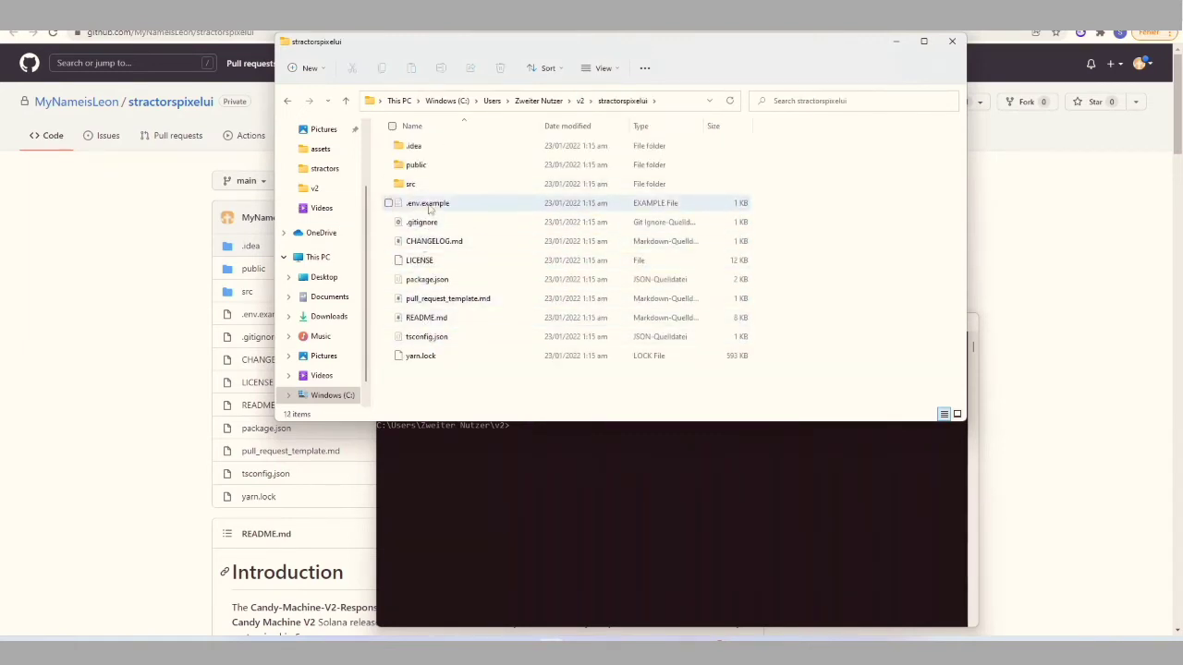
pyautogui.click(628, 522)
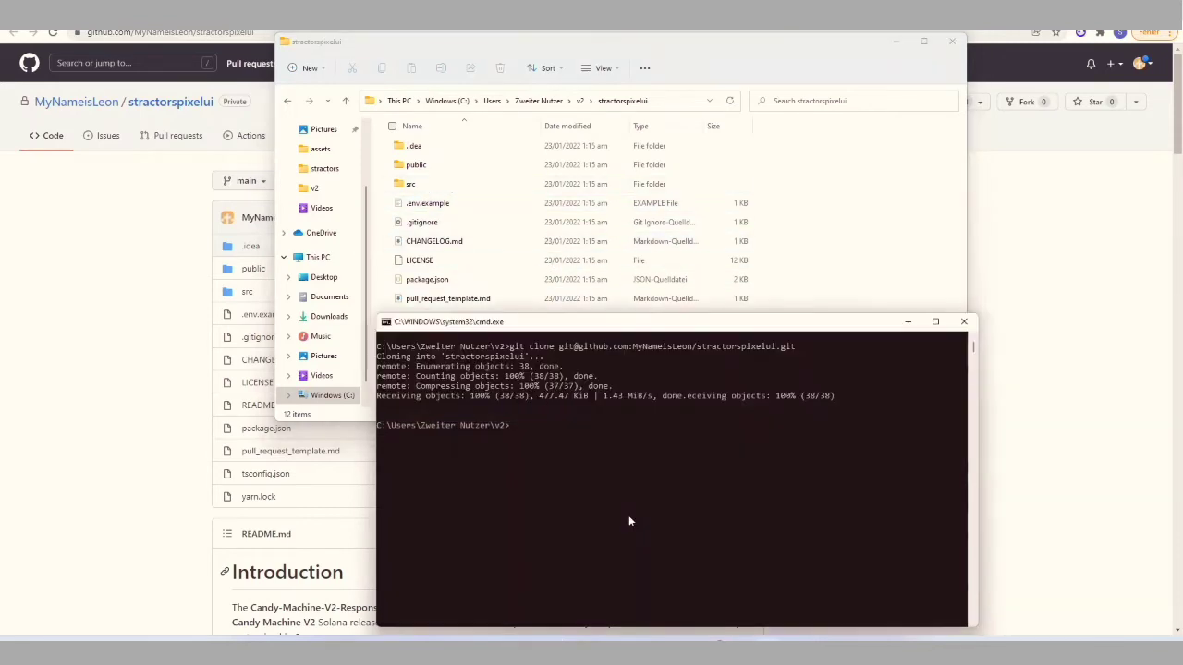
# Enter the stractorspixelui folder and run yarn install to install its dependencies.
pyautogui.write('cd')
pyautogui.write('stractorspixelui')
pyautogui.press('Return')
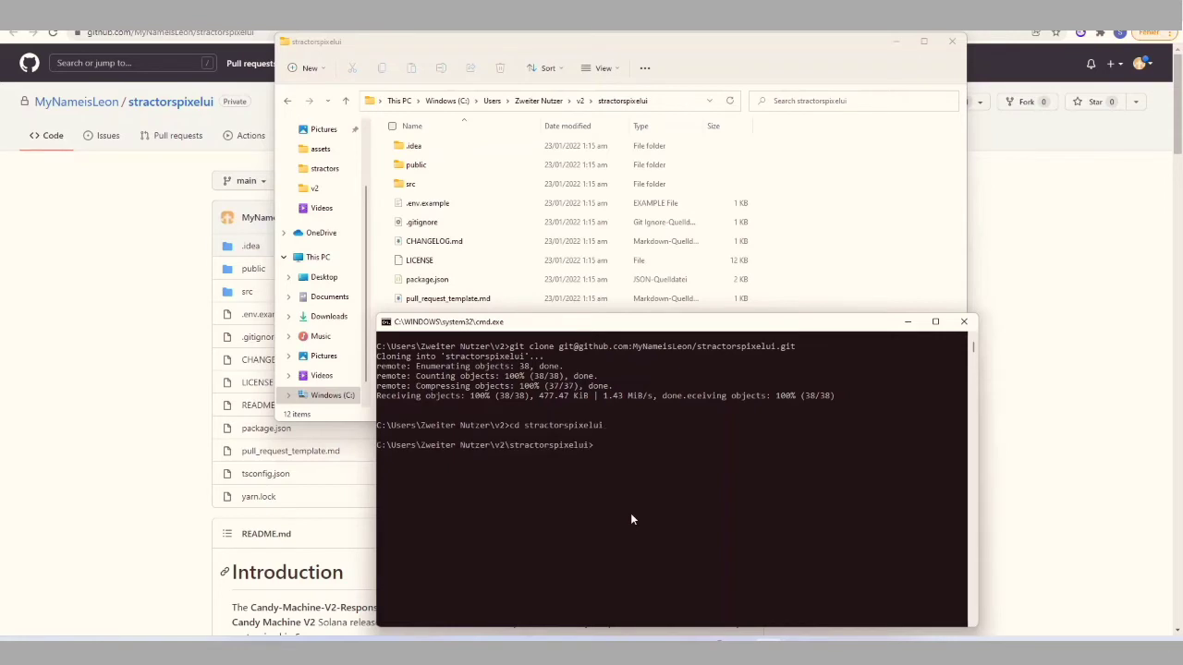
pyautogui.write('yarn install')
pyautogui.press('Return')
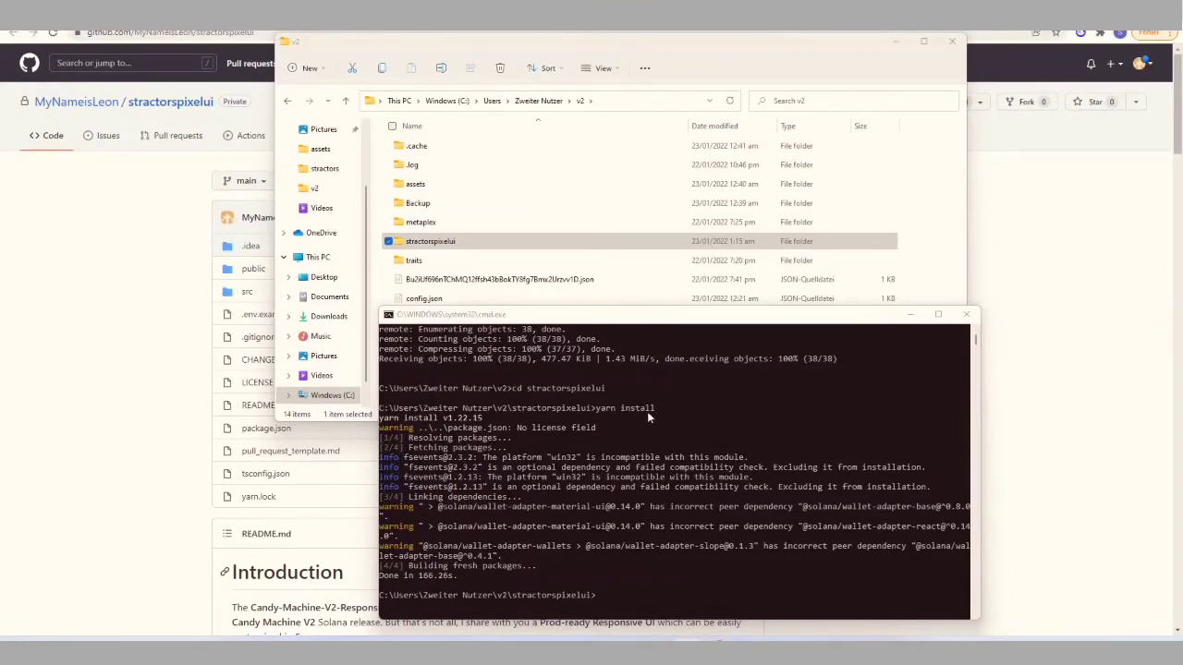
pyautogui.doubleClick(444, 155)
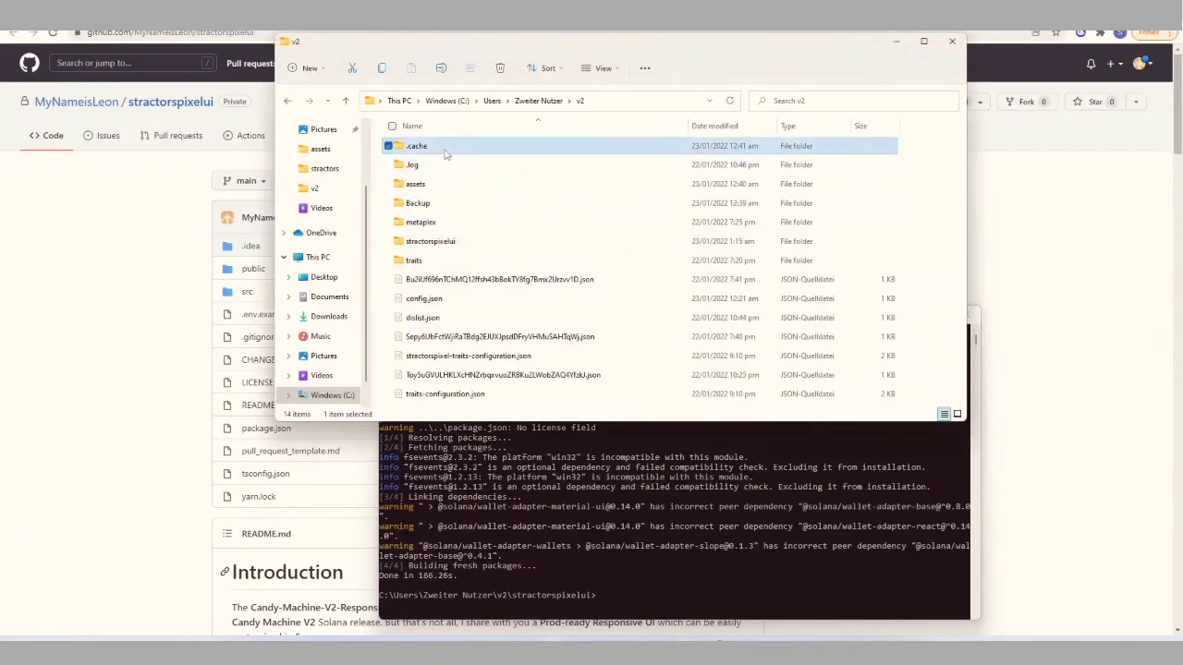
# Copy the candyMachine ID value from devnet-temp.json.
pyautogui.click(451, 154)
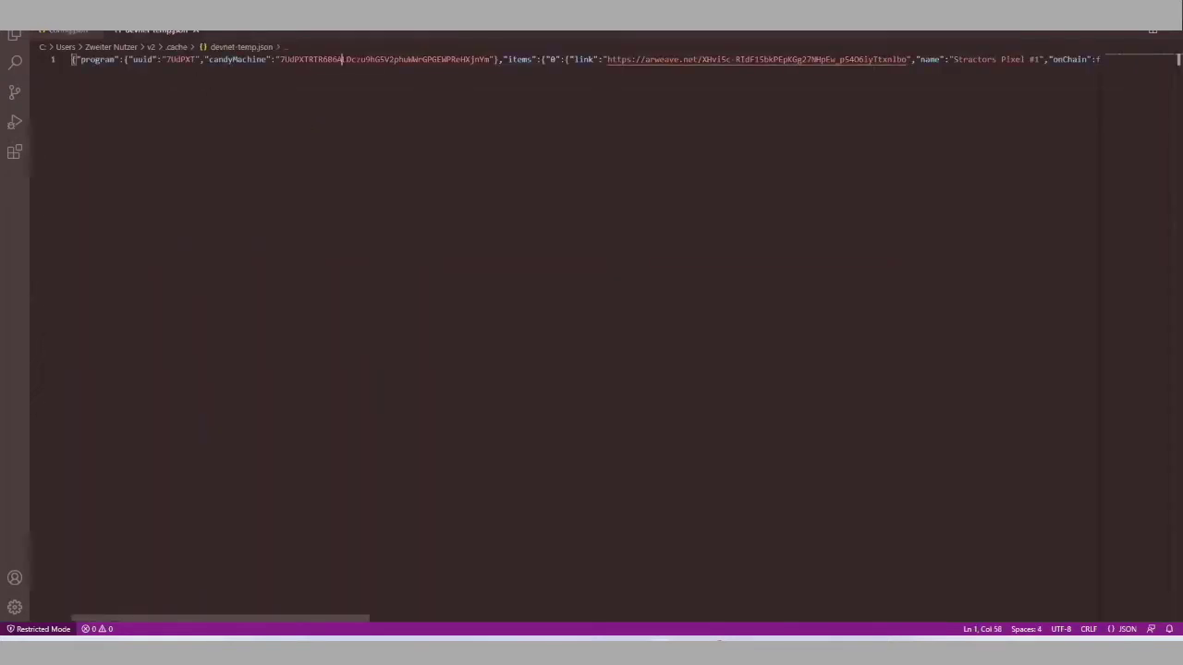
pyautogui.doubleClick(383, 59)
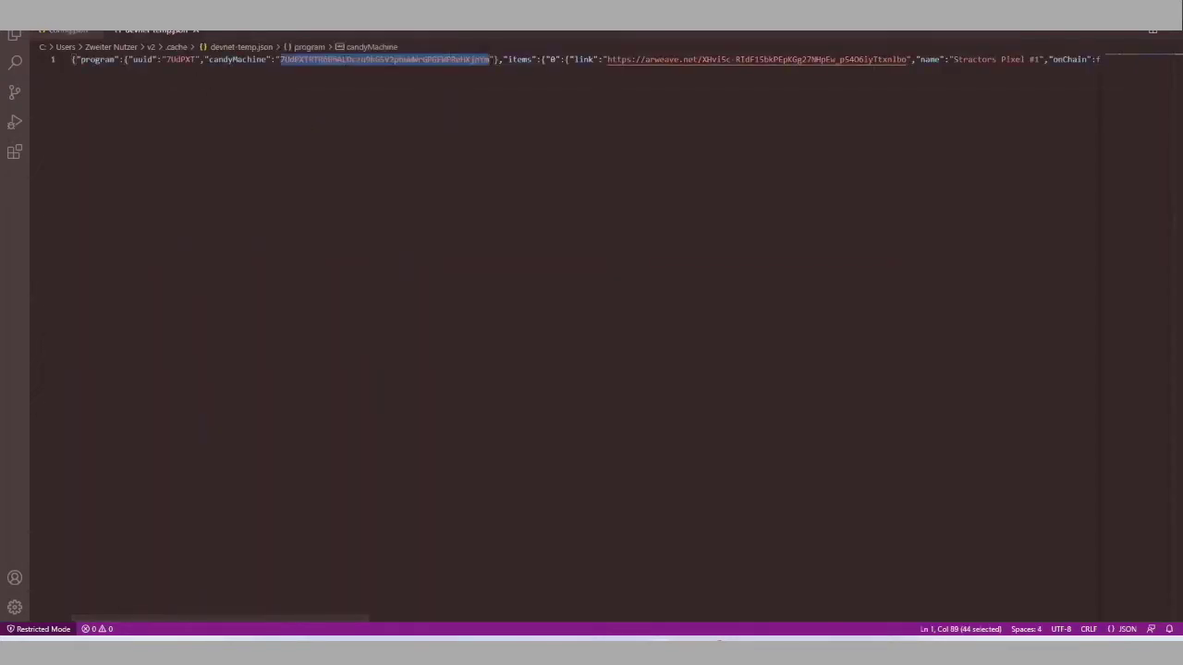
pyautogui.hotkey('alt', 'F4')
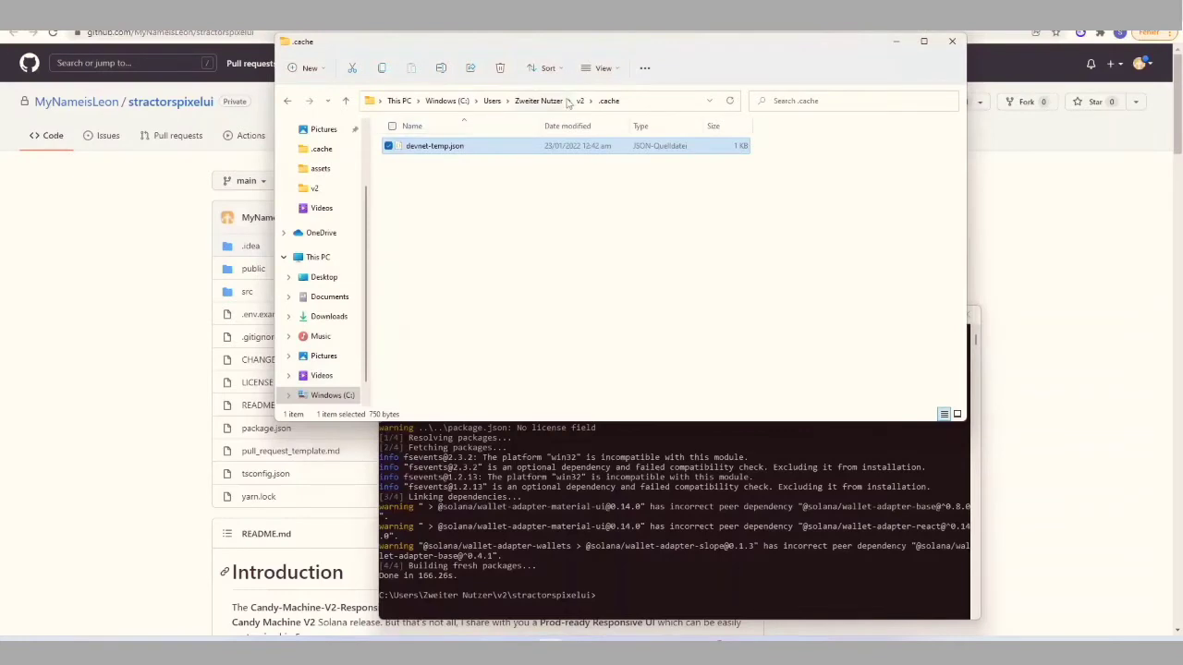
# Replace PLACEHOLDER in .env.example with the quoted candy machine ID, drop the empty last line, and save.
pyautogui.click(580, 100)
pyautogui.doubleClick(434, 242)
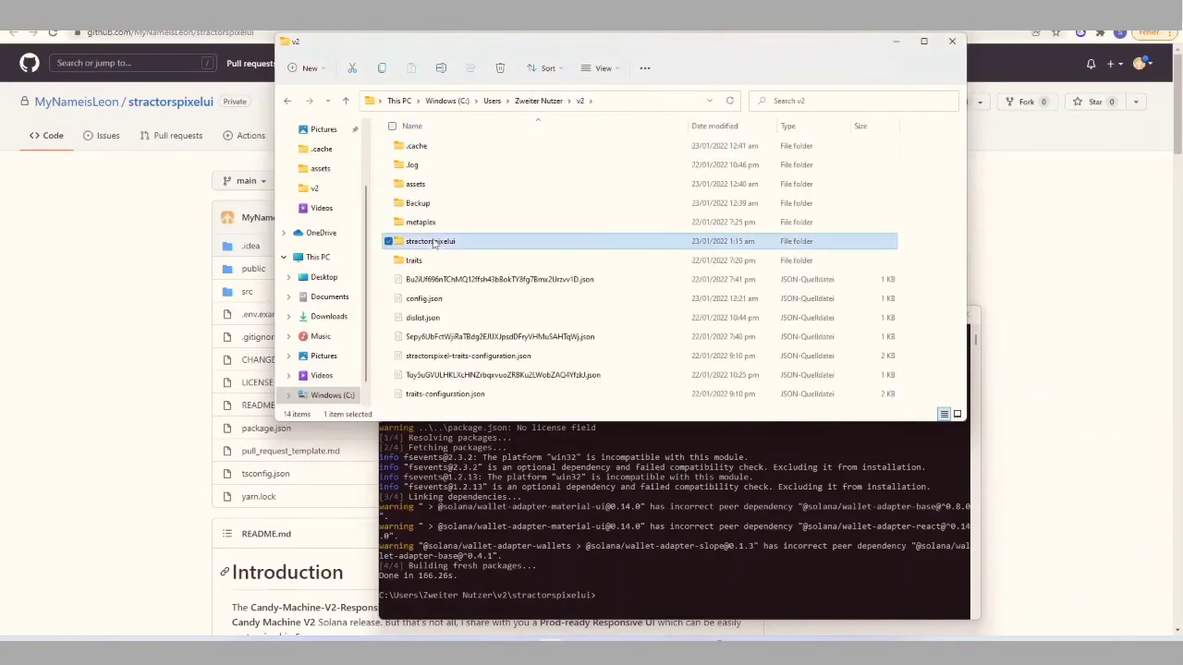
pyautogui.doubleClick(443, 225)
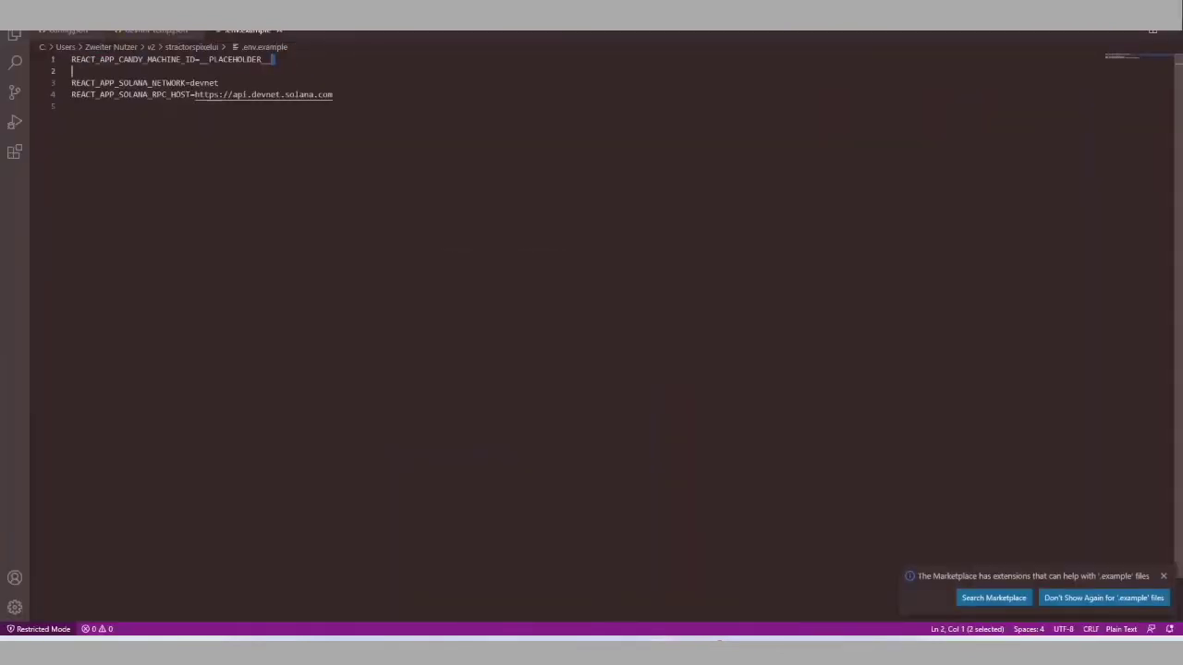
pyautogui.moveTo(269, 59); pyautogui.dragTo(199, 59)
pyautogui.write('7UdPXTRTR6B6ALDczu9hGSV2phuWWrGPGEwPRoHXjnYm')
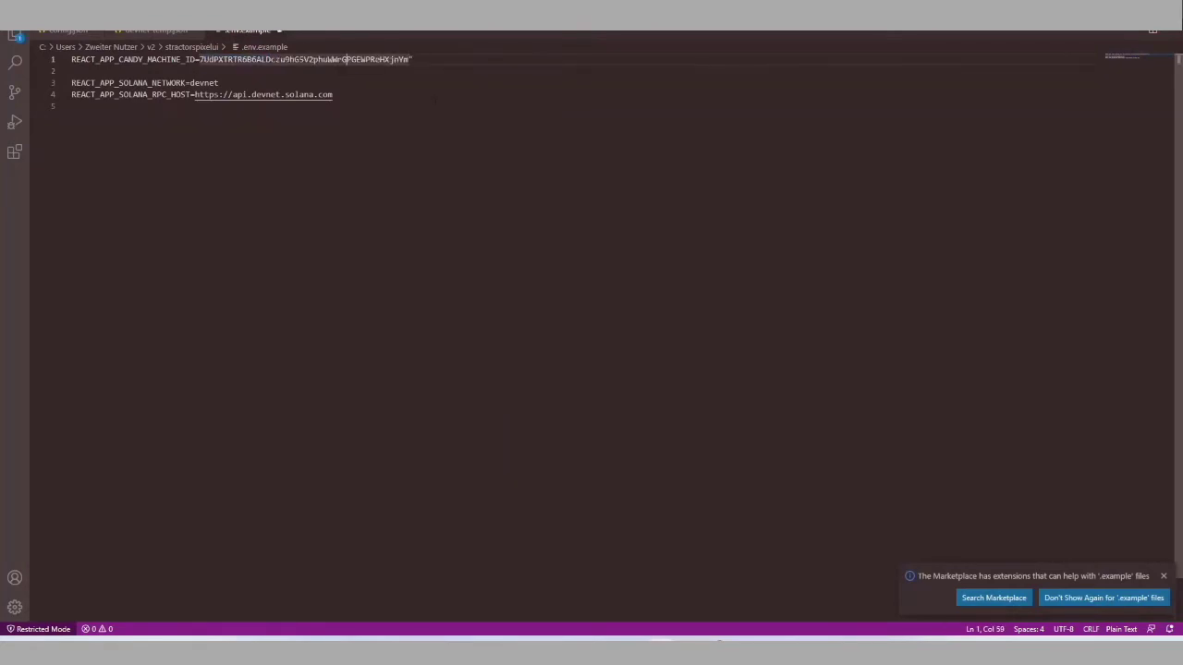
pyautogui.click(208, 59)
pyautogui.press('Left')
pyautogui.press('Left')
pyautogui.write('"')
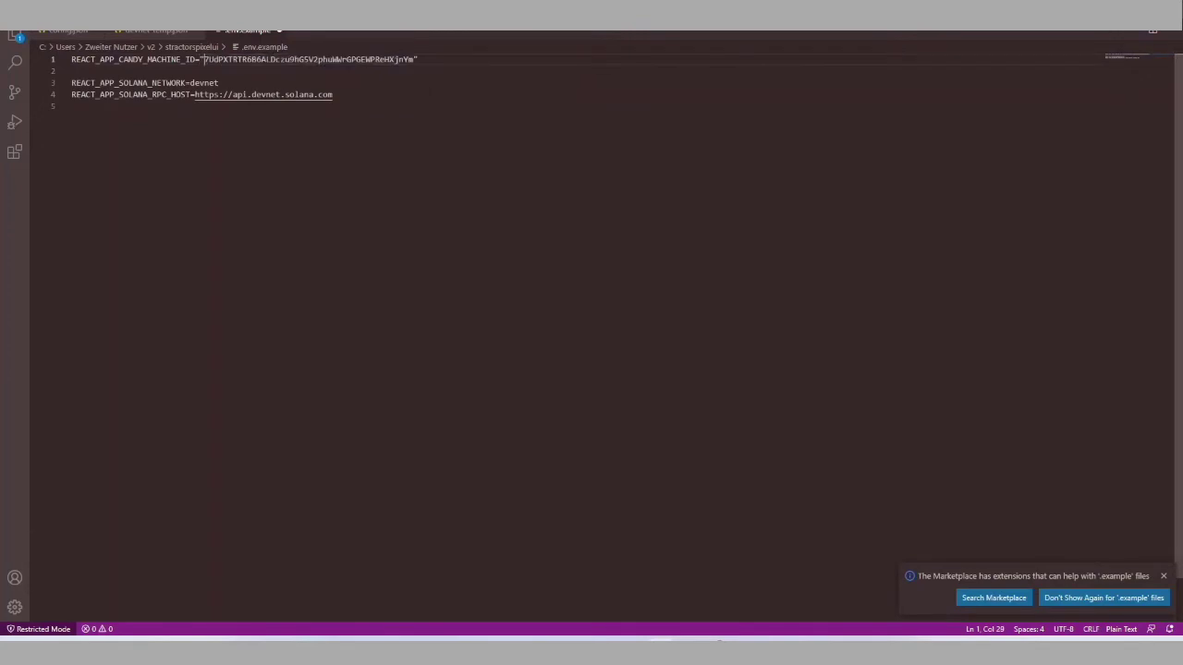
pyautogui.click(72, 106)
pyautogui.press('BackSpace')
pyautogui.hotkey('ctrl', 's')
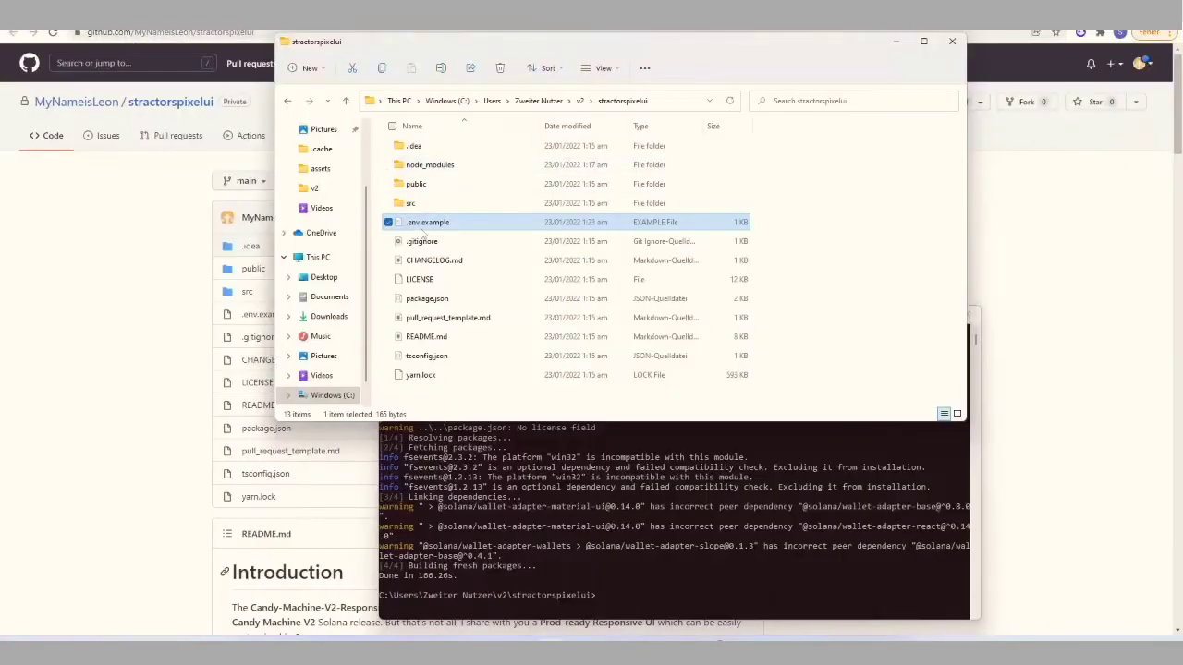
pyautogui.rightClick(420, 227)
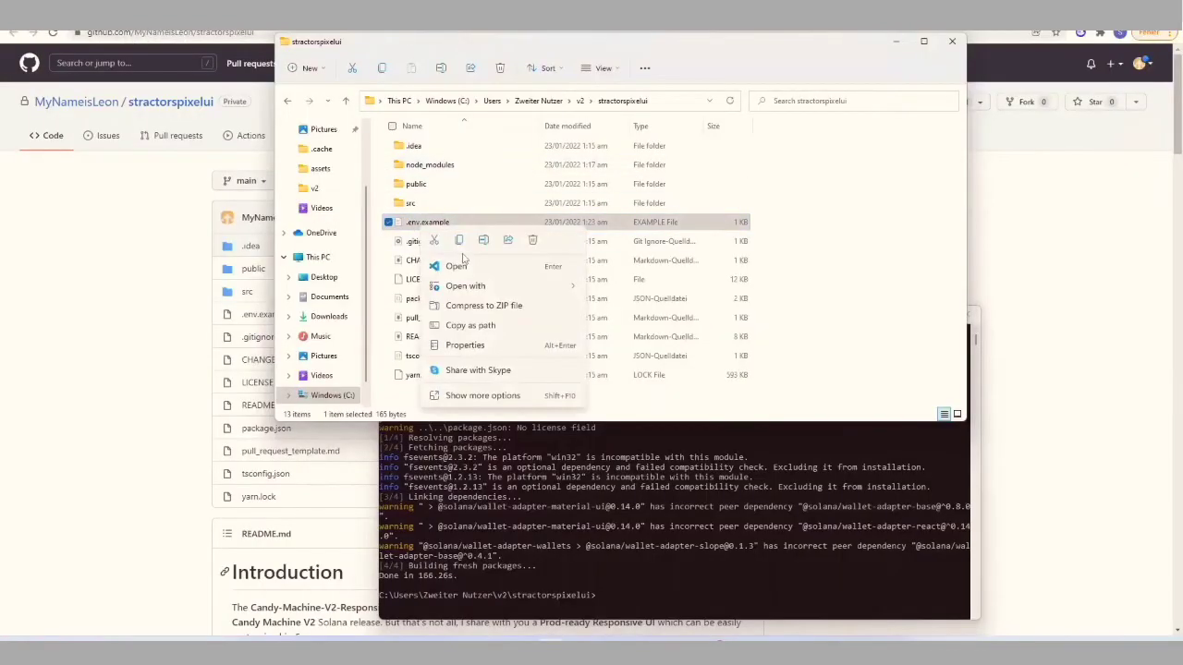
# Rename .env.example to .env, confirming the extension change.
pyautogui.click(484, 240)
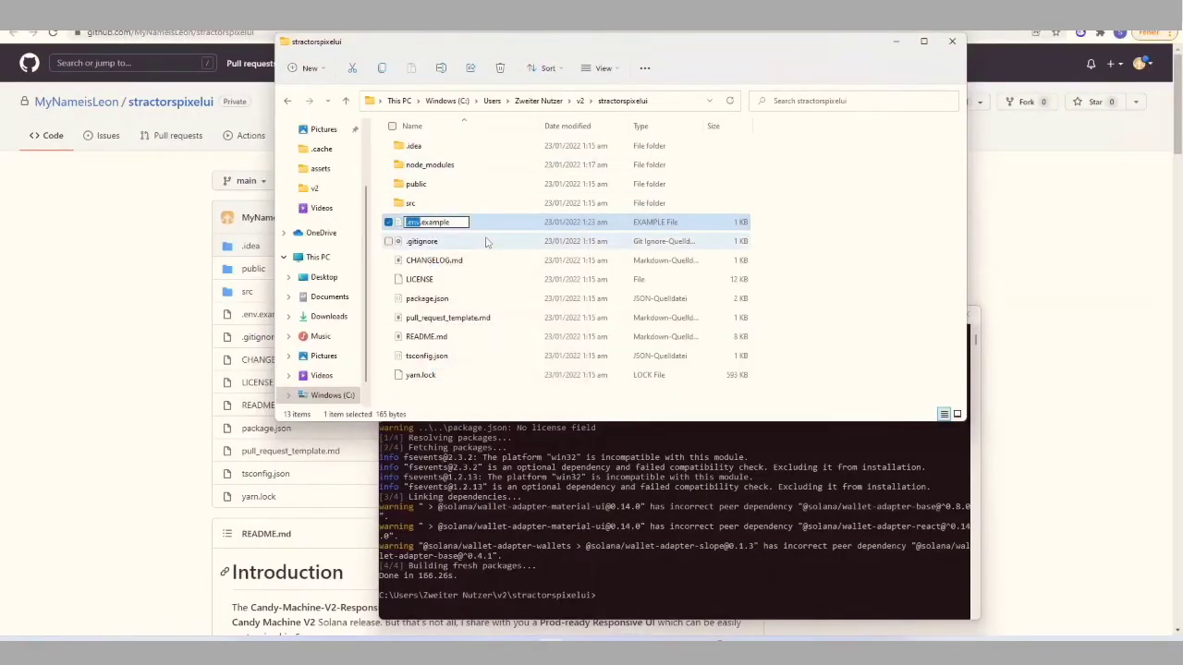
pyautogui.press('Right')
pyautogui.press('Delete')
pyautogui.press('Delete')
pyautogui.press('Delete')
pyautogui.press('Delete')
pyautogui.press('Delete')
pyautogui.press('Delete')
pyautogui.press('Delete')
pyautogui.press('Delete')
pyautogui.press('Return')
pyautogui.click(644, 329)
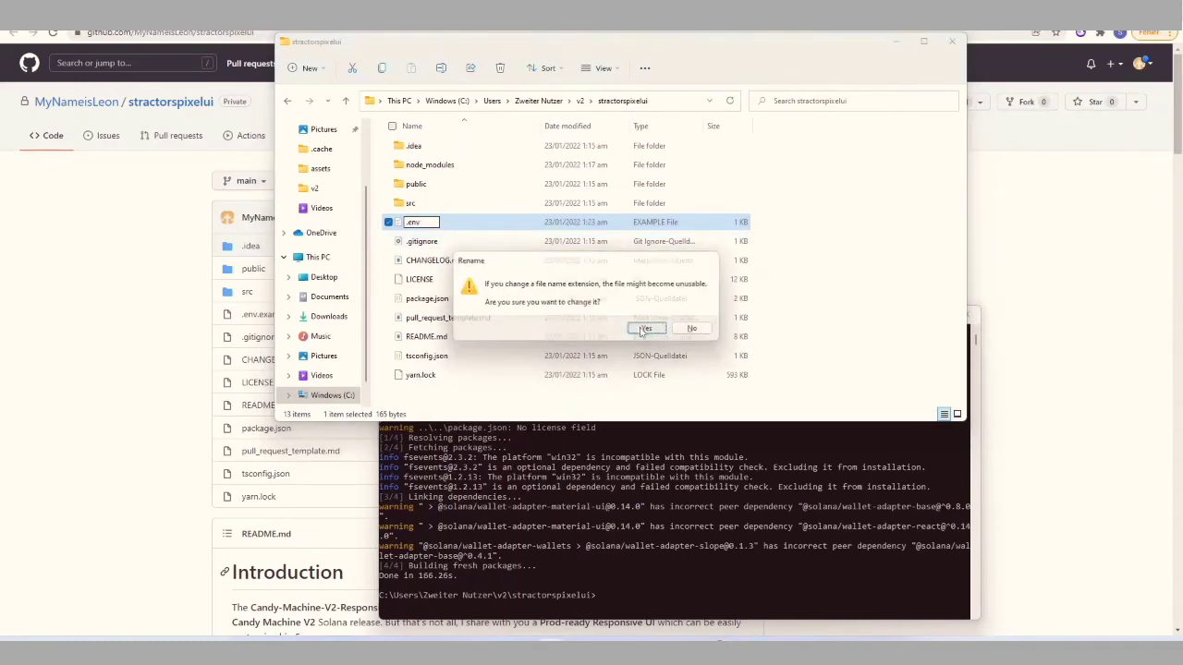
# Run yarn start in Command Prompt to launch the development server.
pyautogui.click(637, 565)
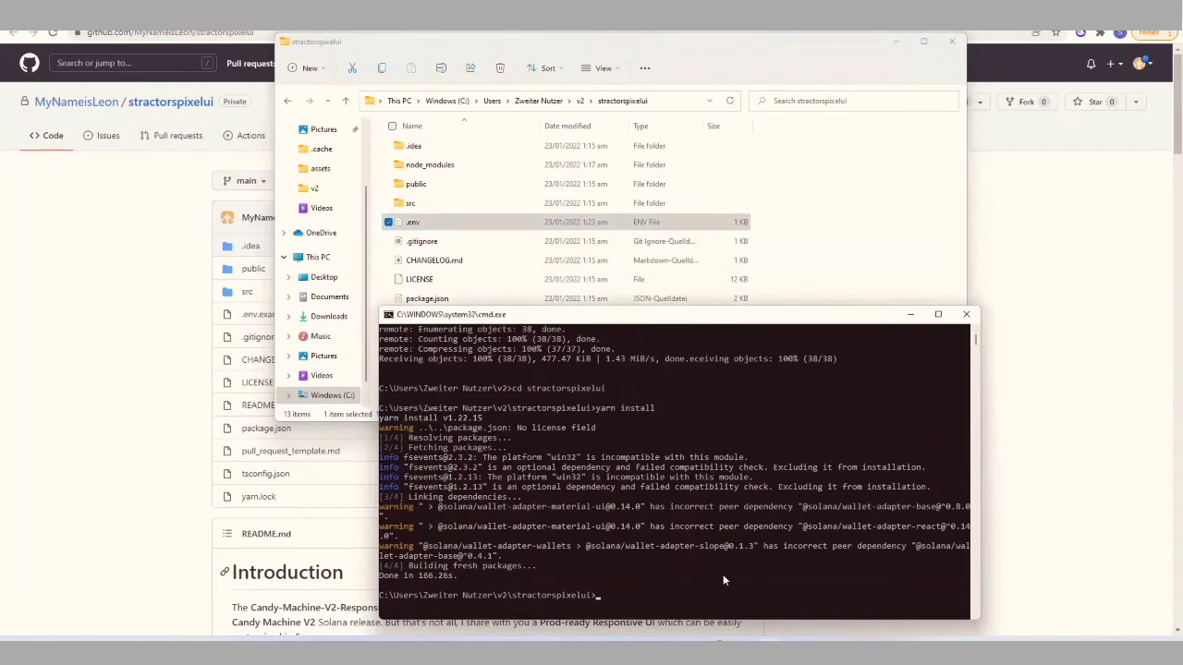
pyautogui.write('yarn start')
pyautogui.press('Return')
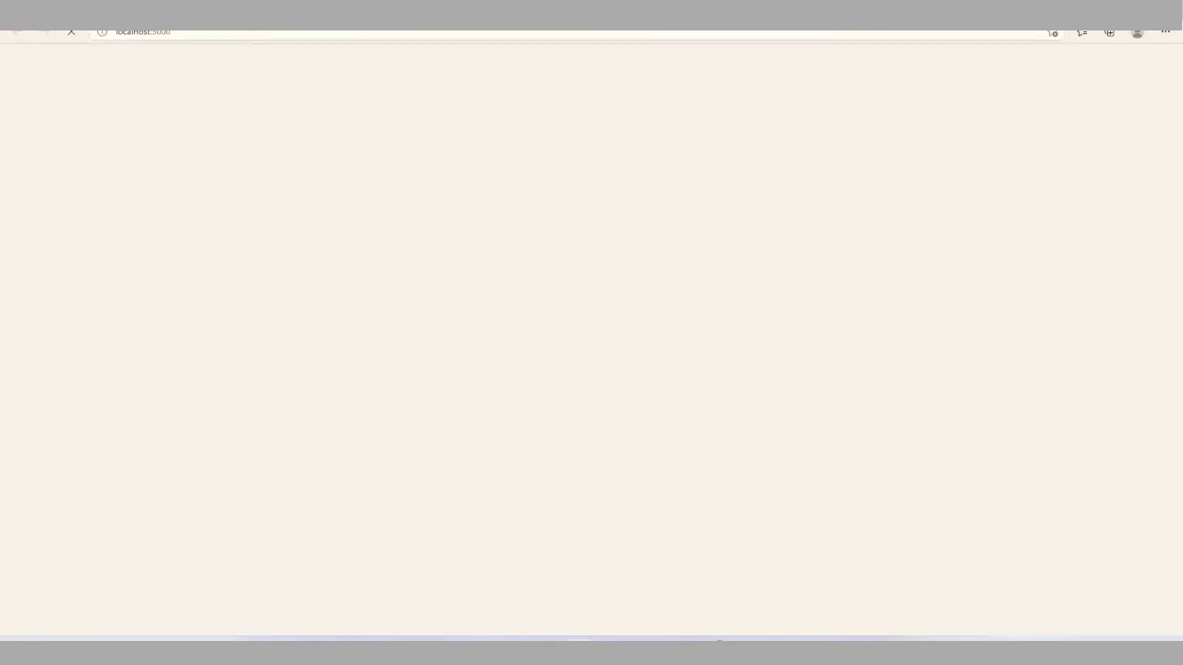
# Load localhost:3000 in Chrome and check the dev server reports Compiled successfully.
pyautogui.click(388, 34)
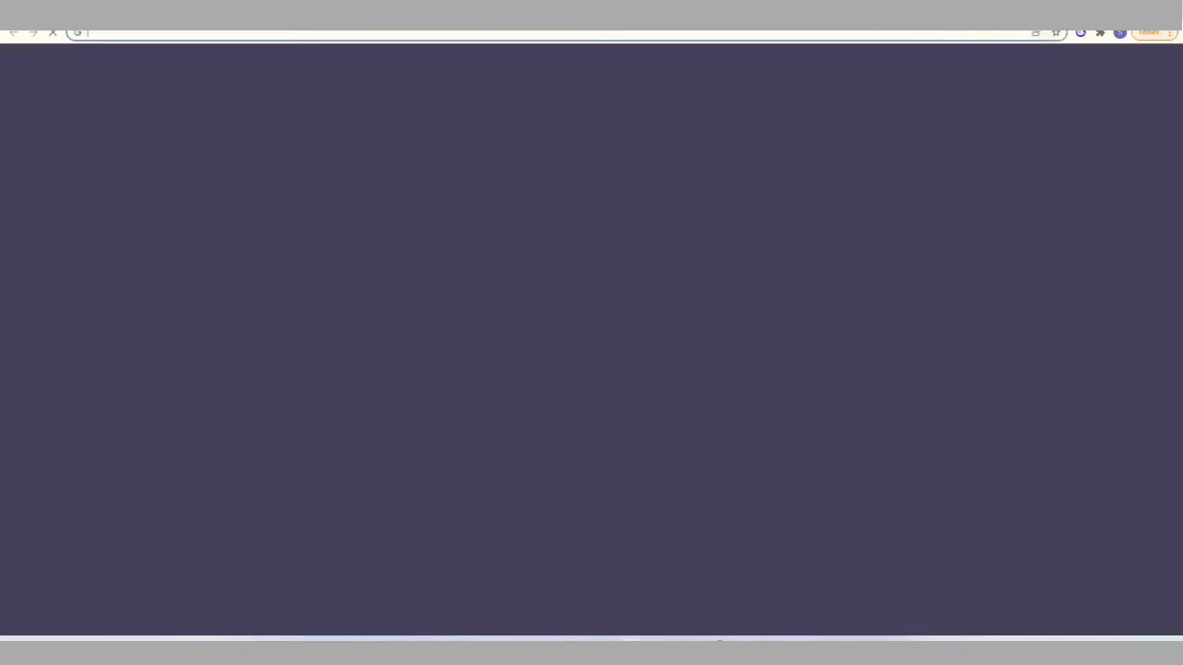
pyautogui.press('Return')
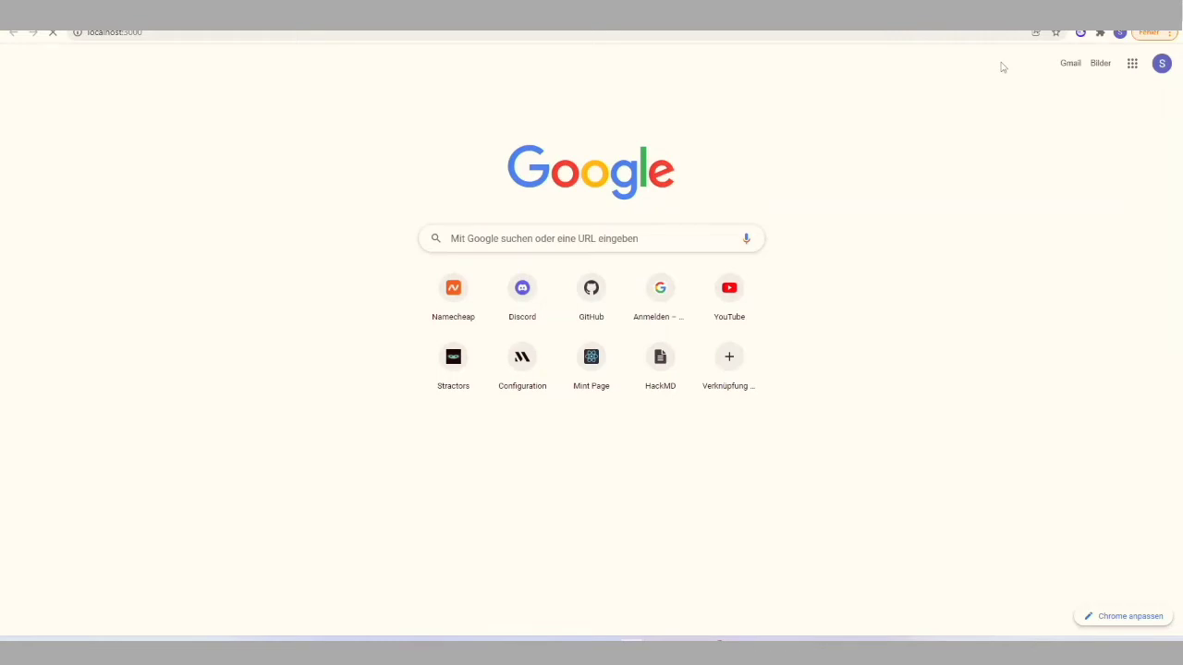
pyautogui.hotkey('alt', 'Tab')
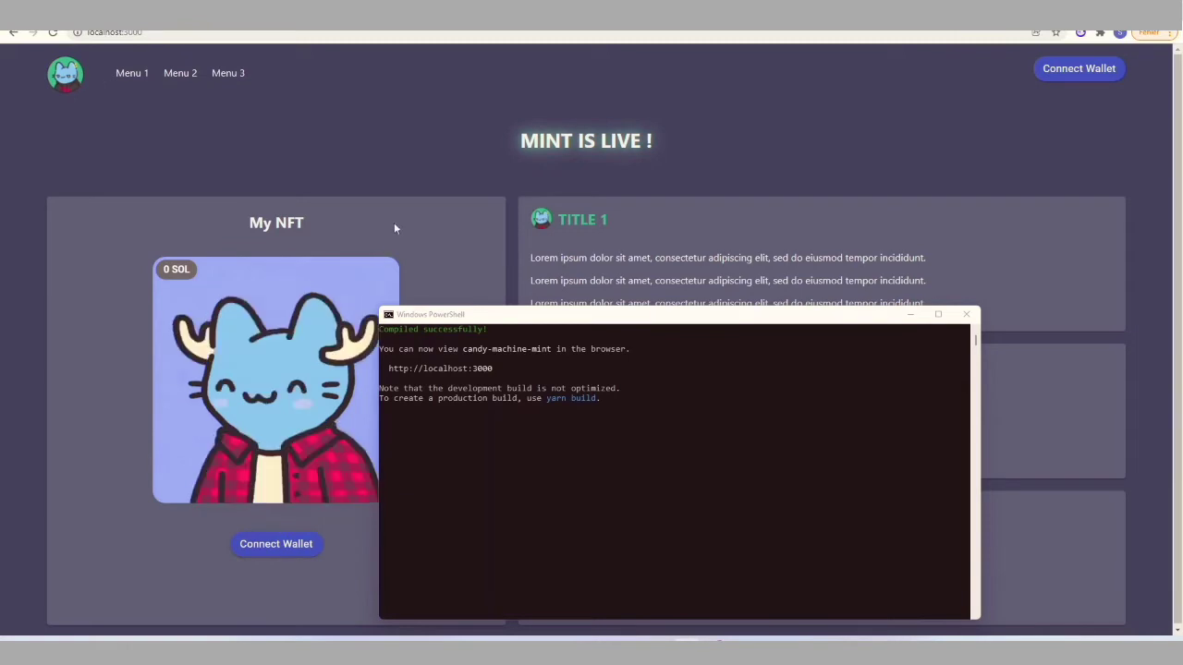
# Connect the Phantom wallet to the mint page, unlocking it with the wallet password.
pyautogui.click(394, 227)
pyautogui.click(318, 546)
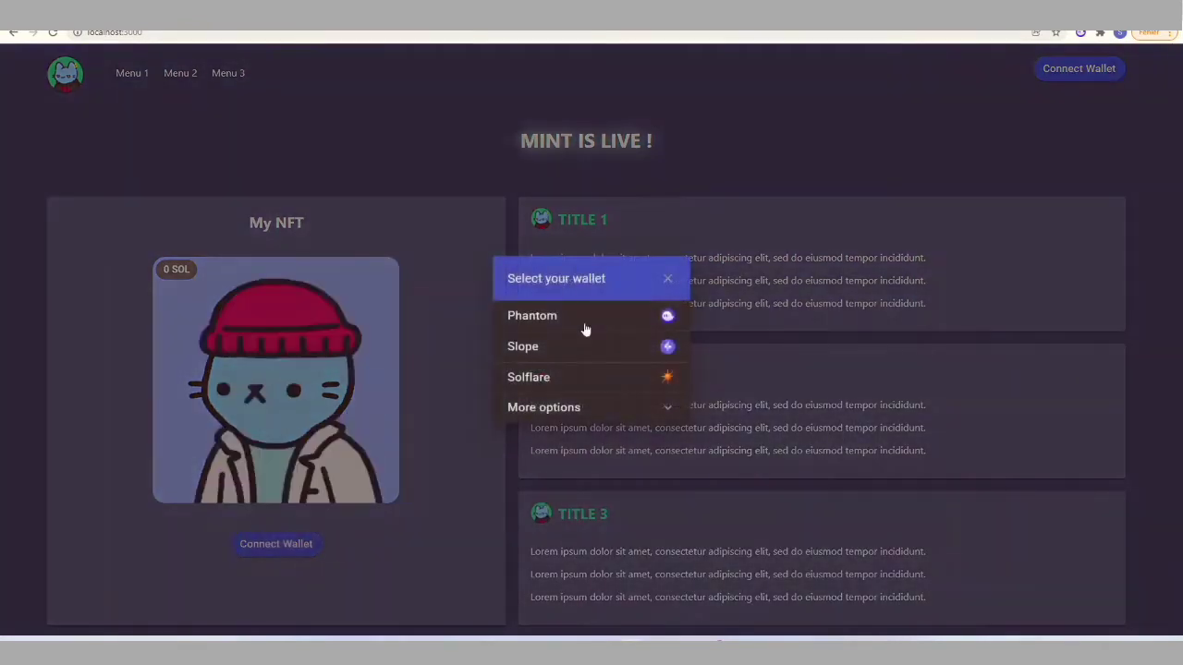
pyautogui.click(591, 319)
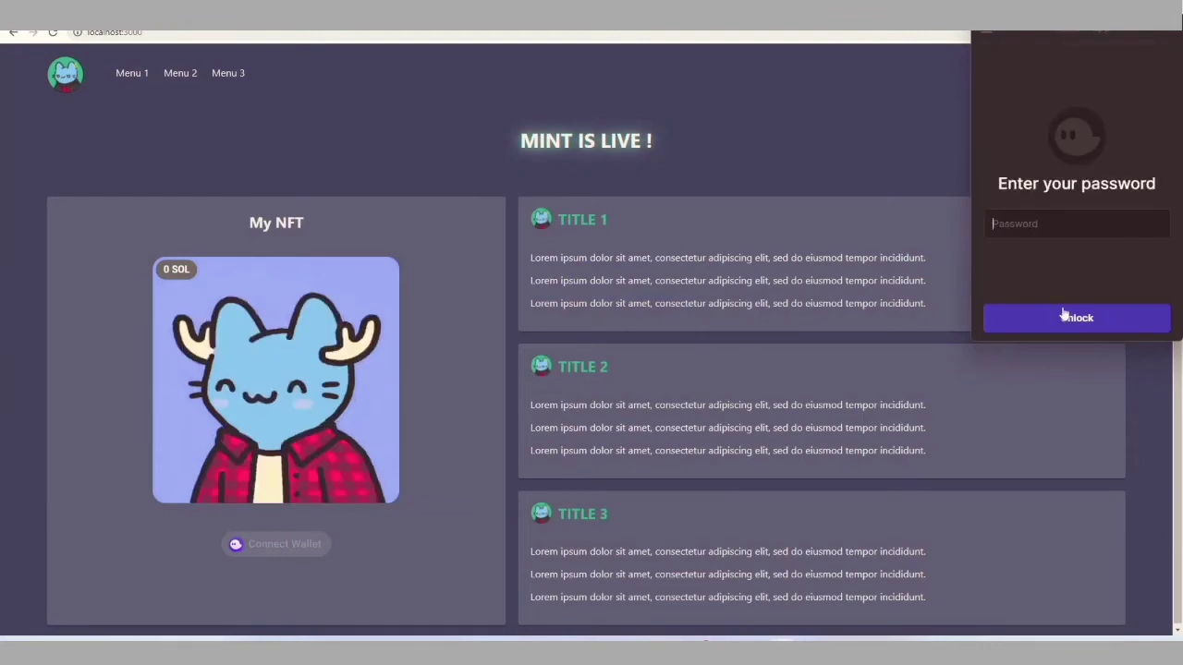
pyautogui.write('•••••••••••')
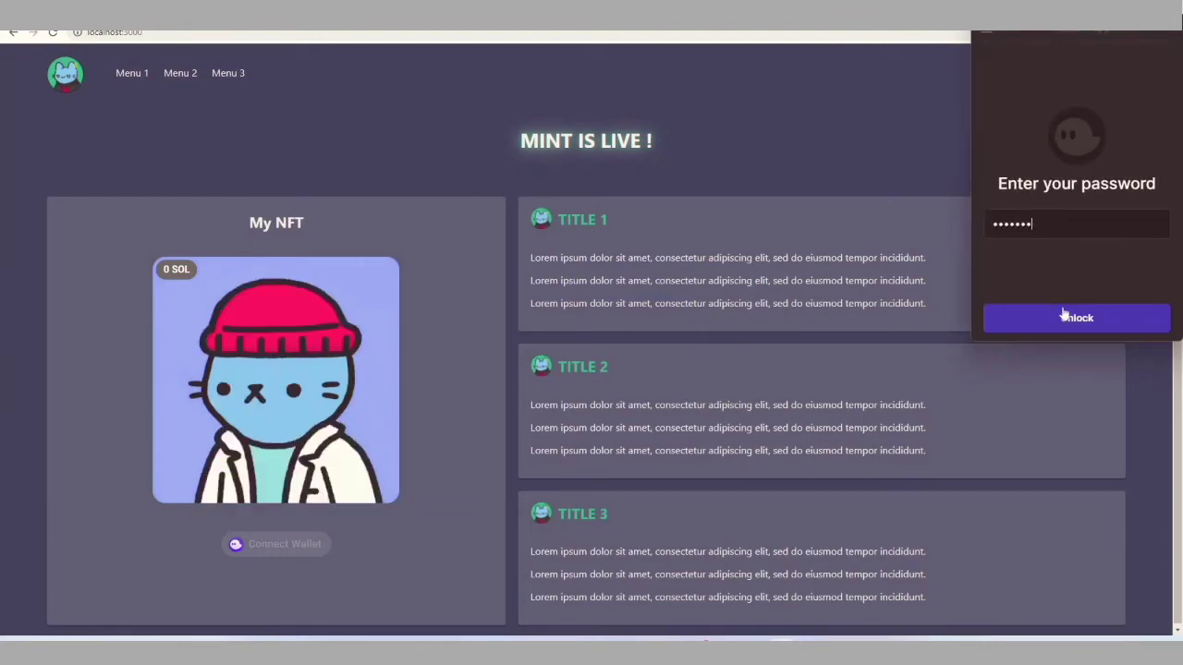
pyautogui.click(1063, 316)
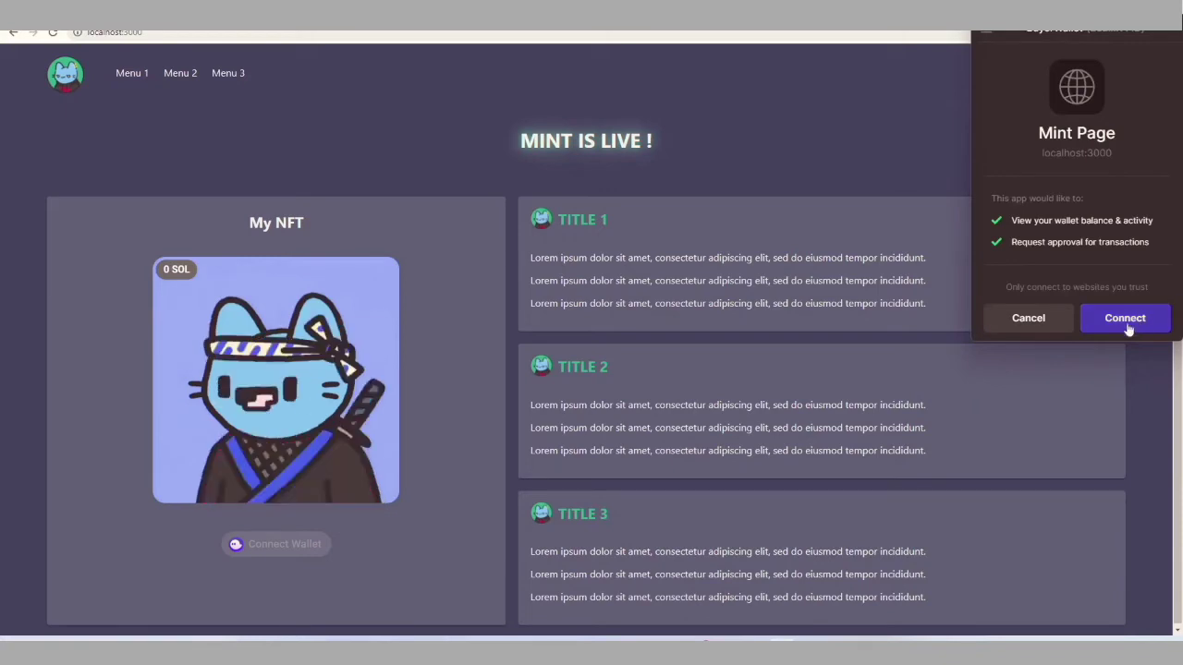
pyautogui.click(1145, 316)
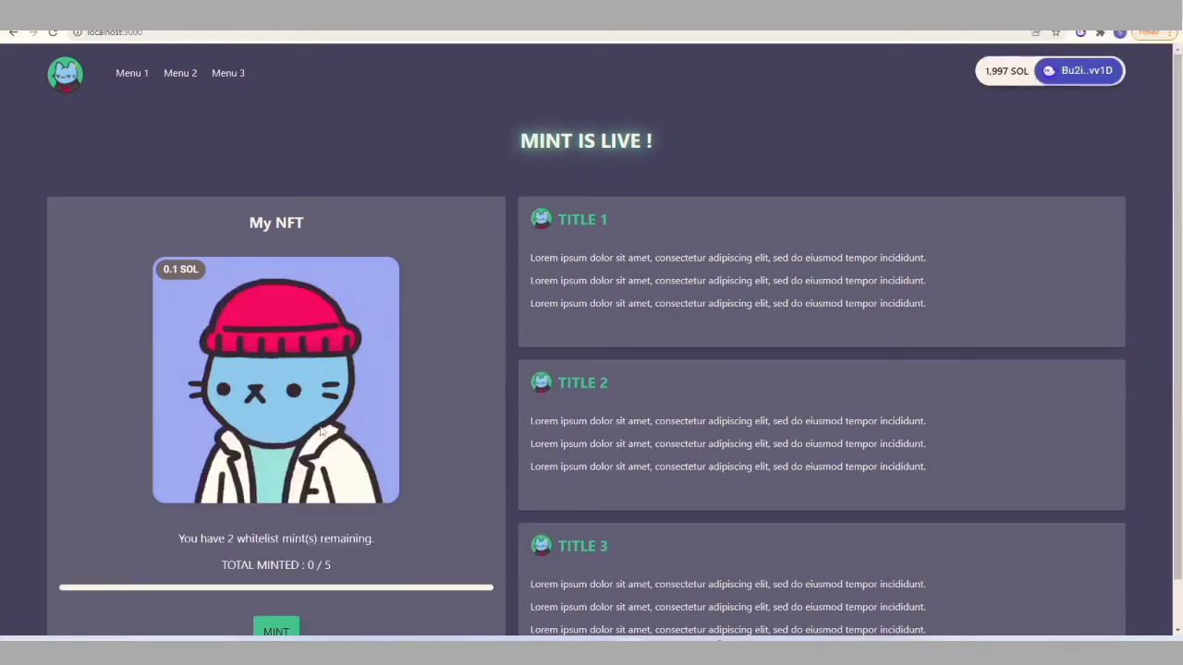
# Scroll the mint page to view it disconnected, with 0 SOL price and a Connect Wallet prompt.
pyautogui.scroll(-1, 843, 371)
pyautogui.scroll(1, 730, 392)
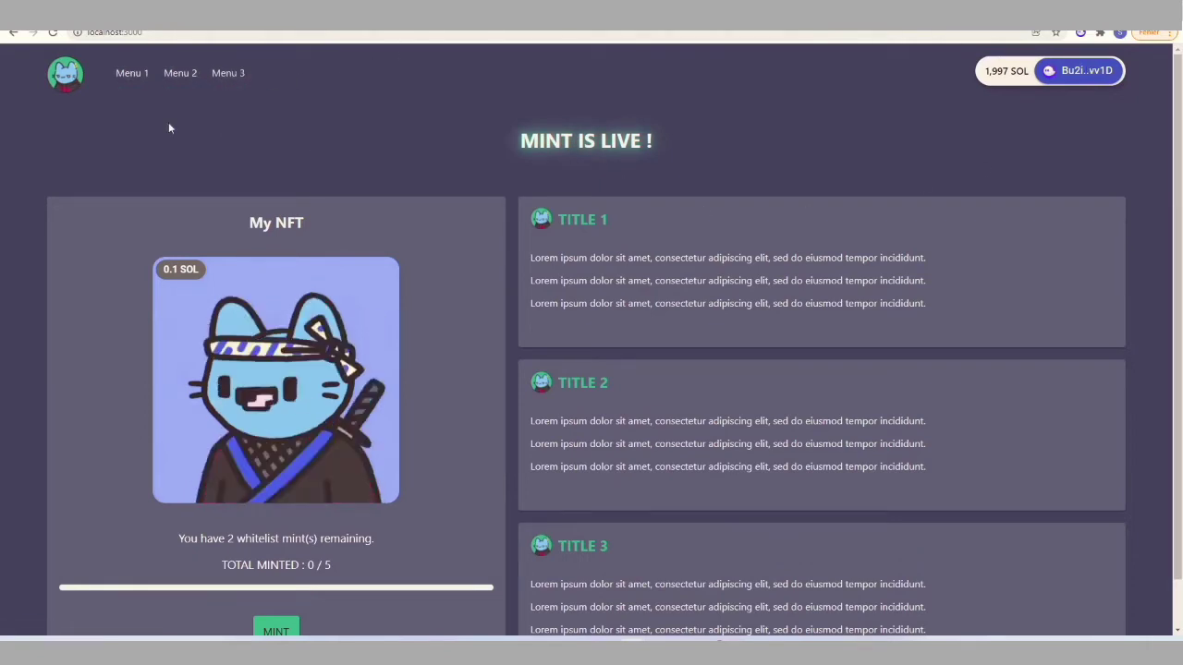
pyautogui.scroll(-1, 722, 373)
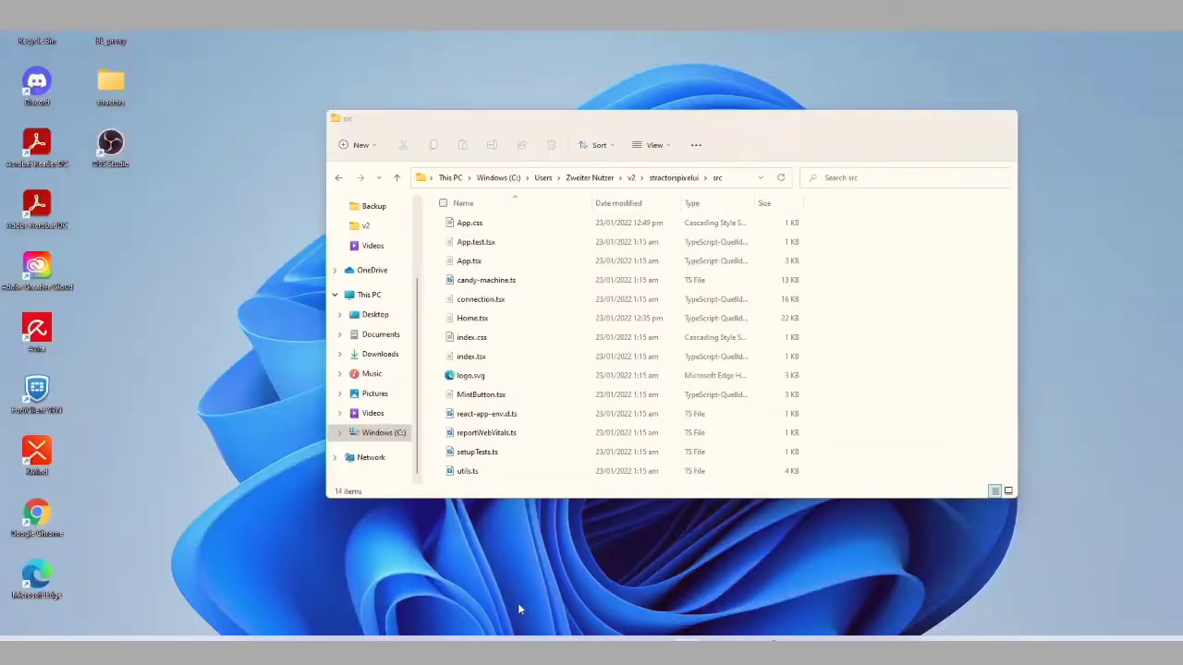
# Glance at the src folder, minimize File Explorer, and snap Chrome to the left half.
pyautogui.click(517, 602)
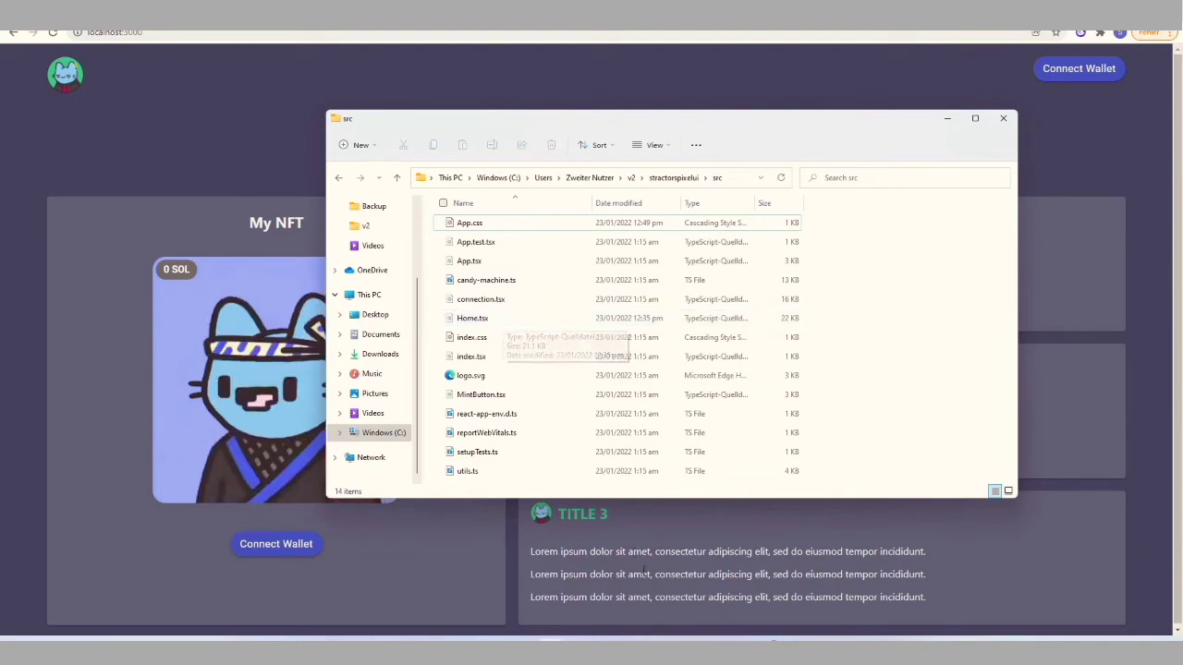
pyautogui.click(798, 93)
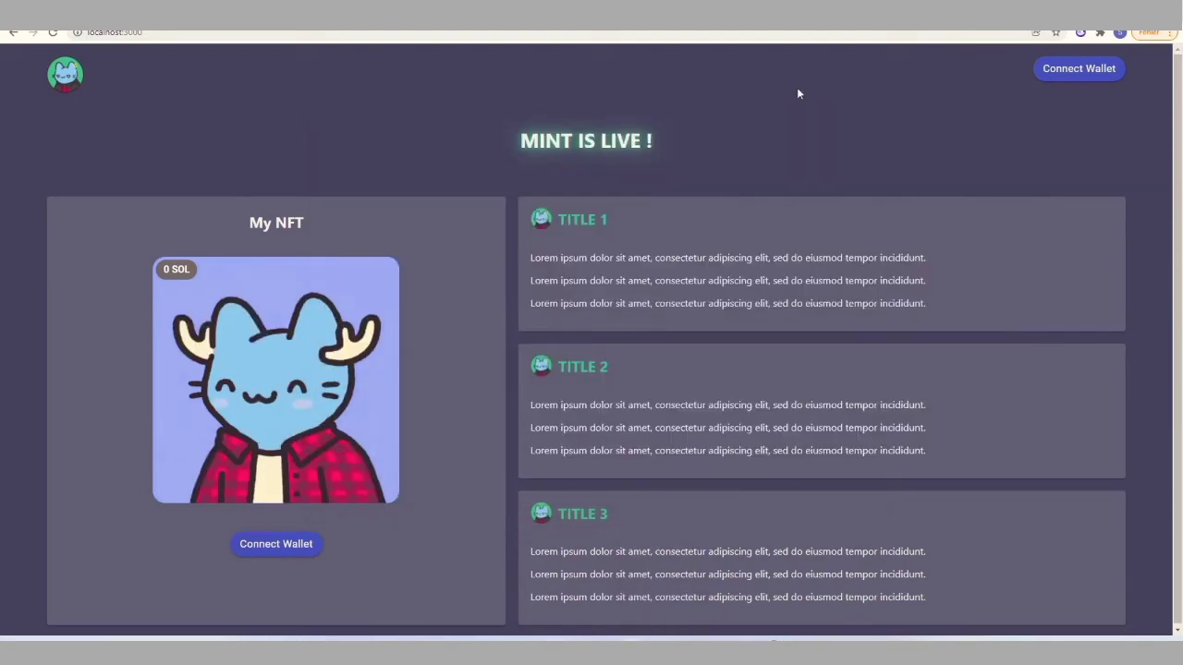
pyautogui.press('super+Left')
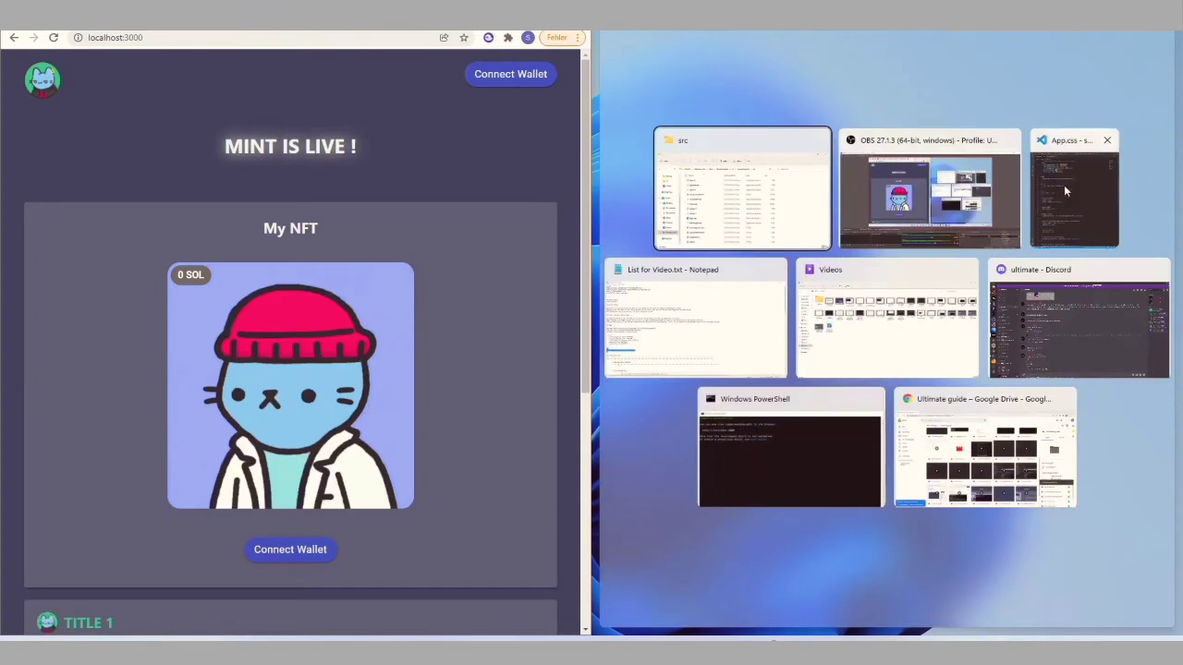
# In App.css set the main background to #ffa600 and card background to #b37a00, then save.
pyautogui.click(1065, 190)
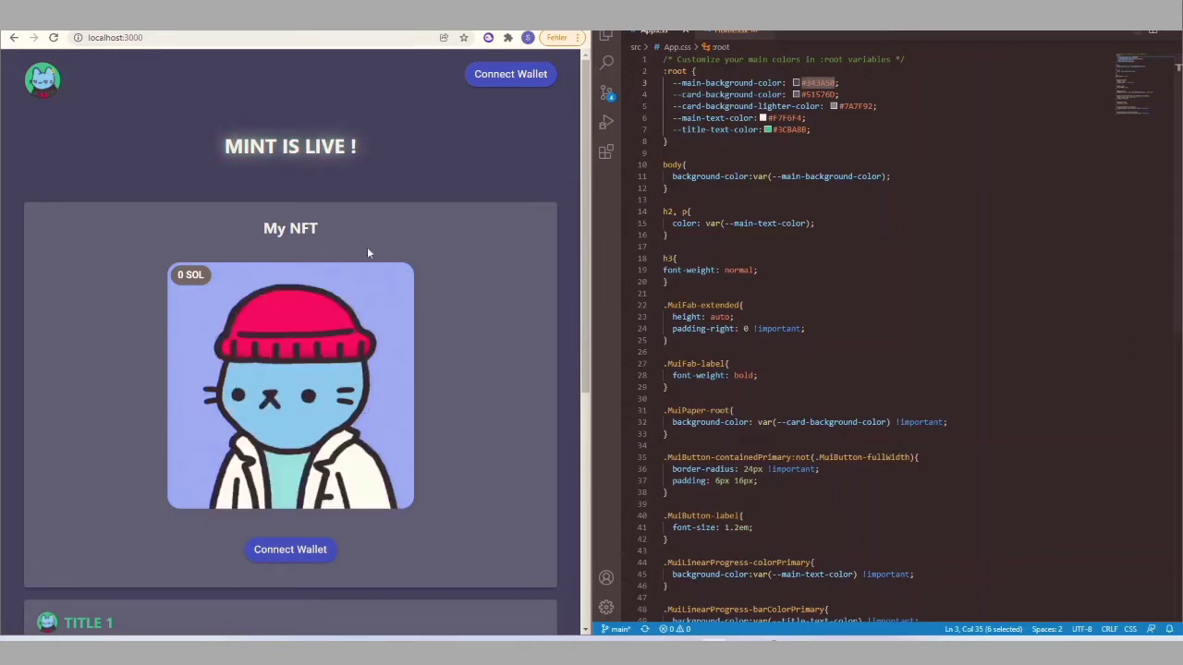
pyautogui.click(801, 82)
pyautogui.doubleClick(800, 82)
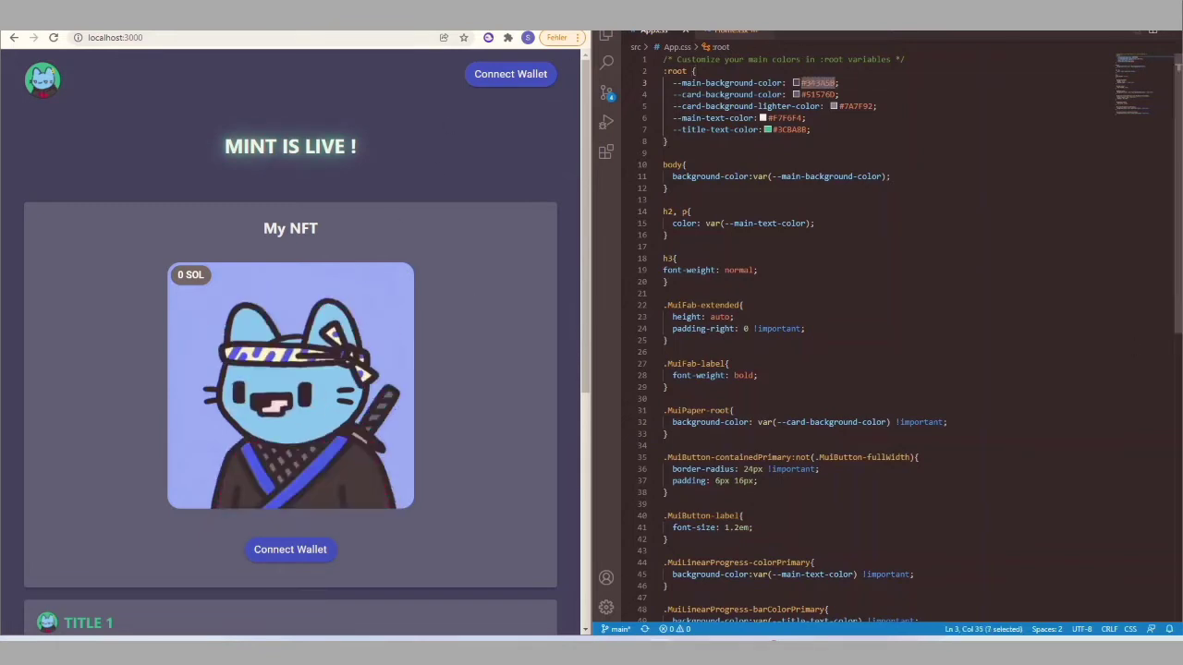
pyautogui.write('#ffa600')
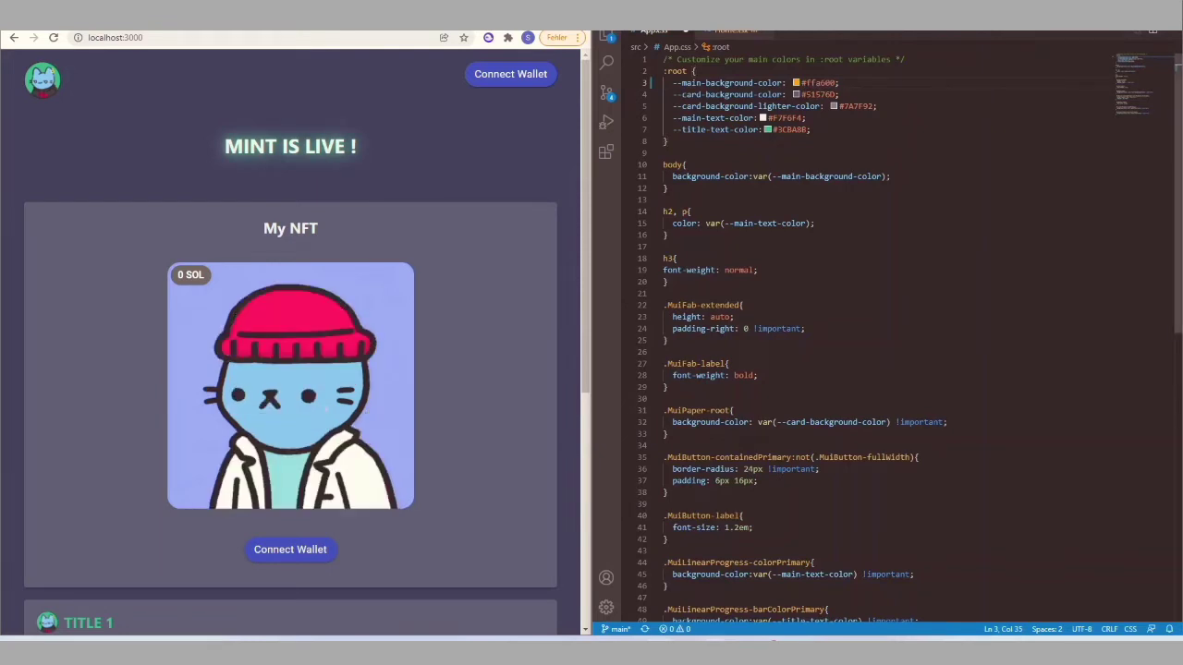
pyautogui.doubleClick(817, 95)
pyautogui.write('#b37a00')
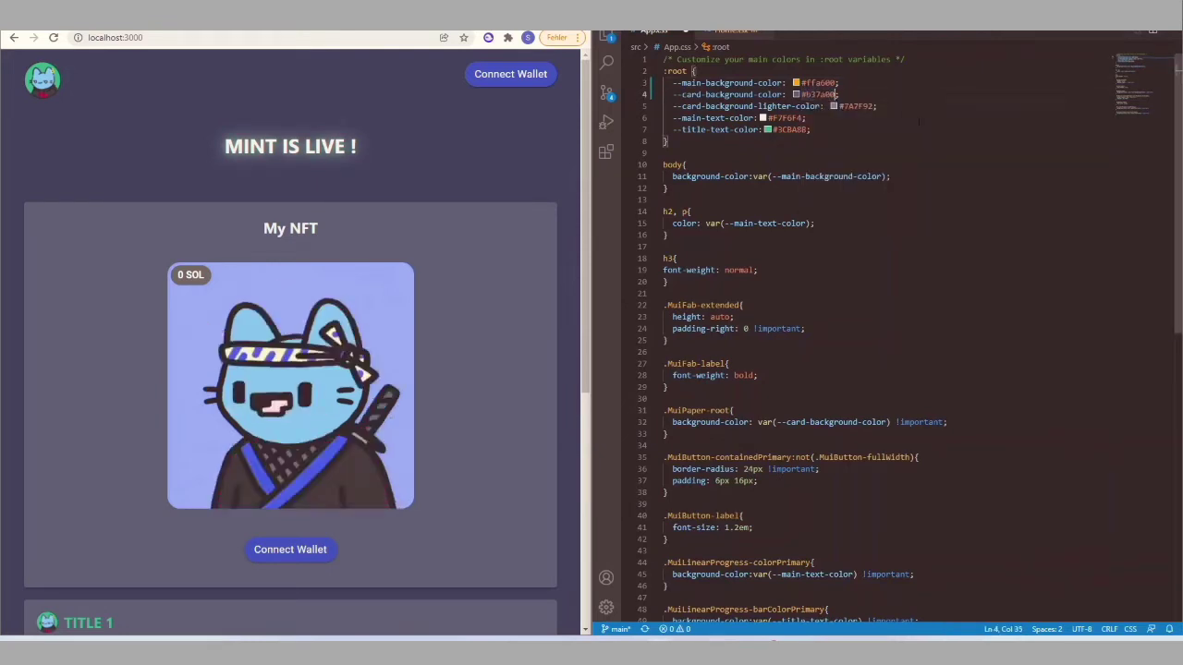
pyautogui.hotkey('ctrl', 's')
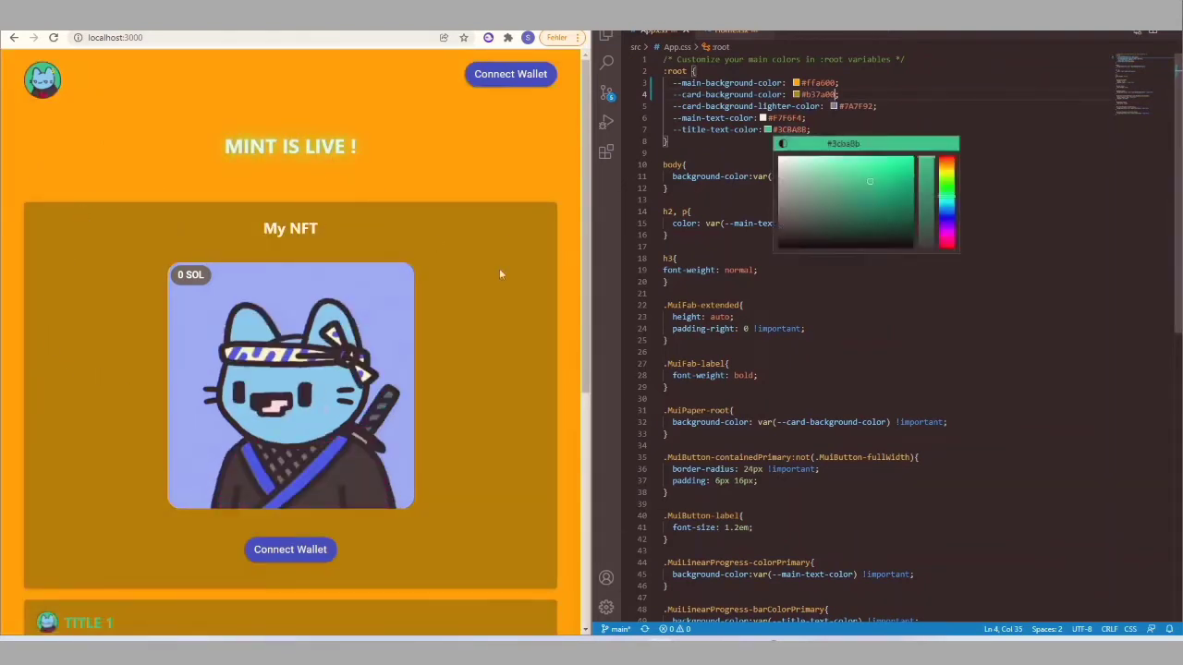
# Set --title-text-color to #ffffff, save, and check the card titles turn white.
pyautogui.scroll(-3, 499, 268)
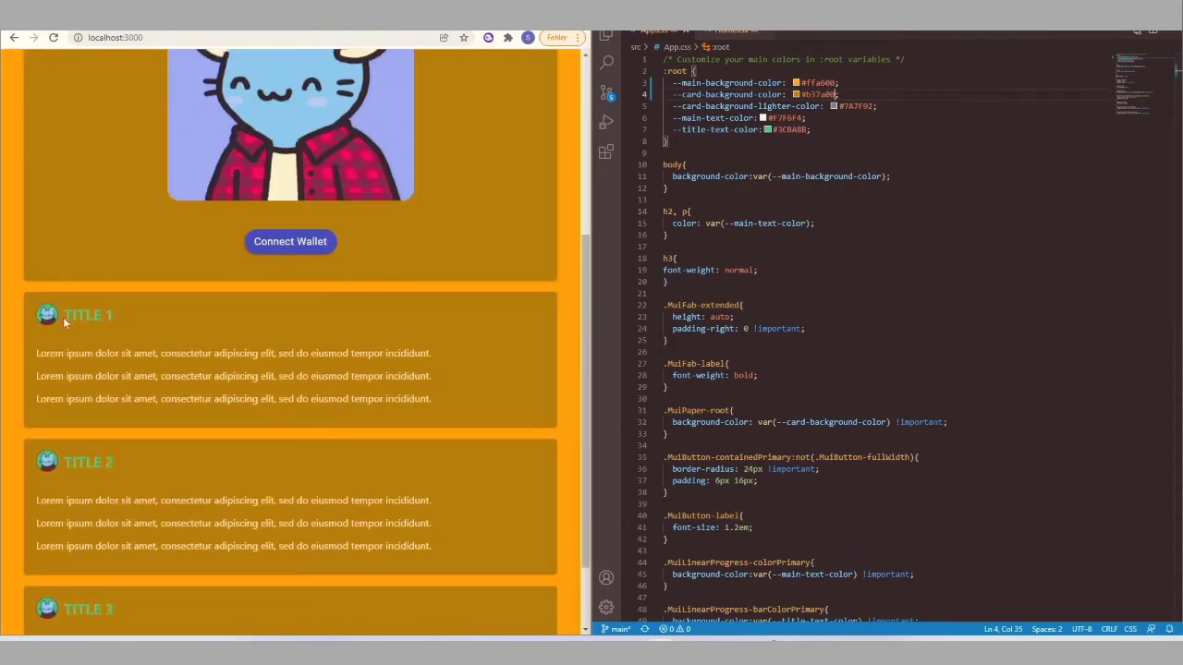
pyautogui.moveTo(65, 316); pyautogui.dragTo(115, 316)
pyautogui.click(768, 130)
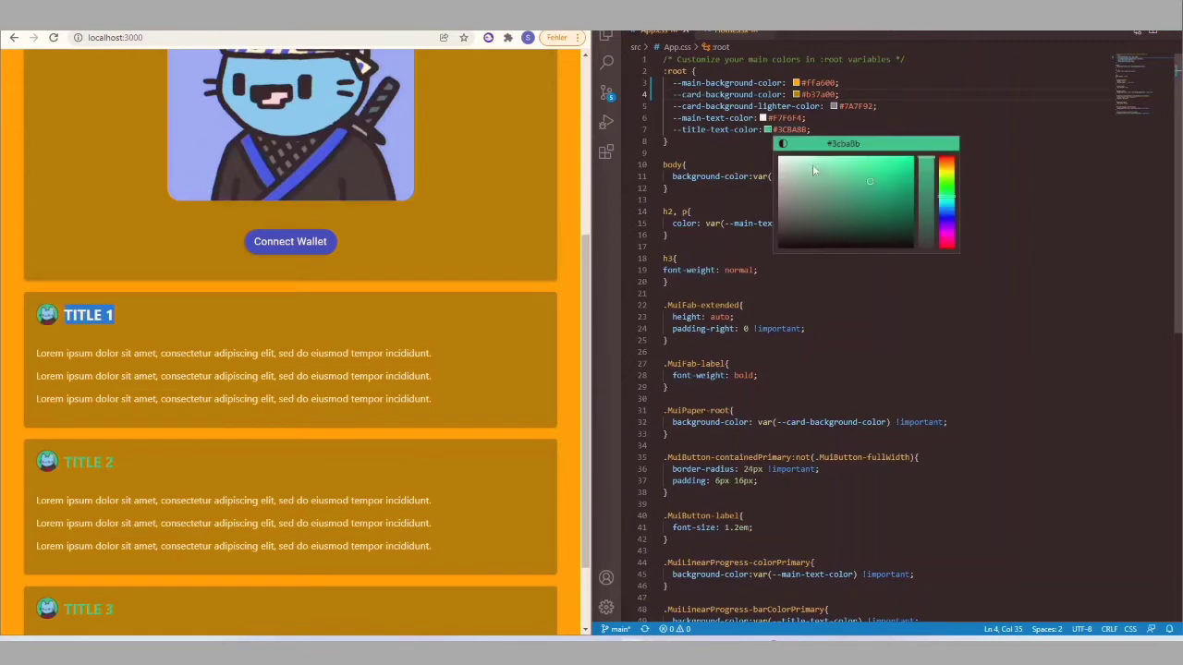
pyautogui.press('Escape')
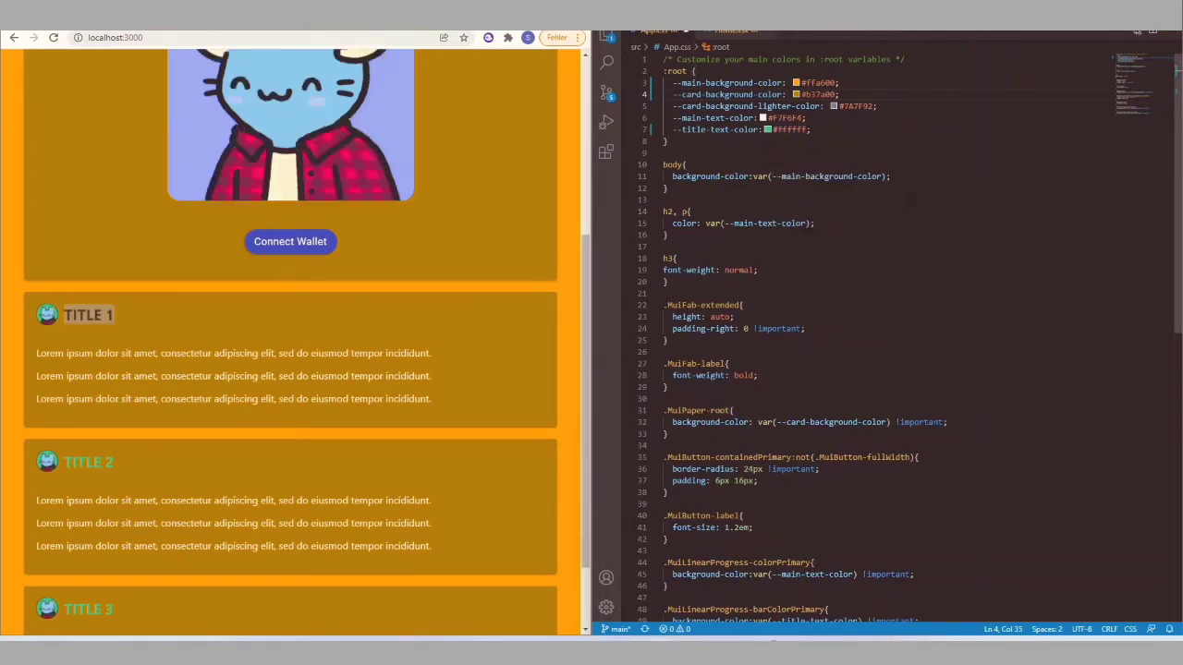
pyautogui.hotkey('ctrl', 's')
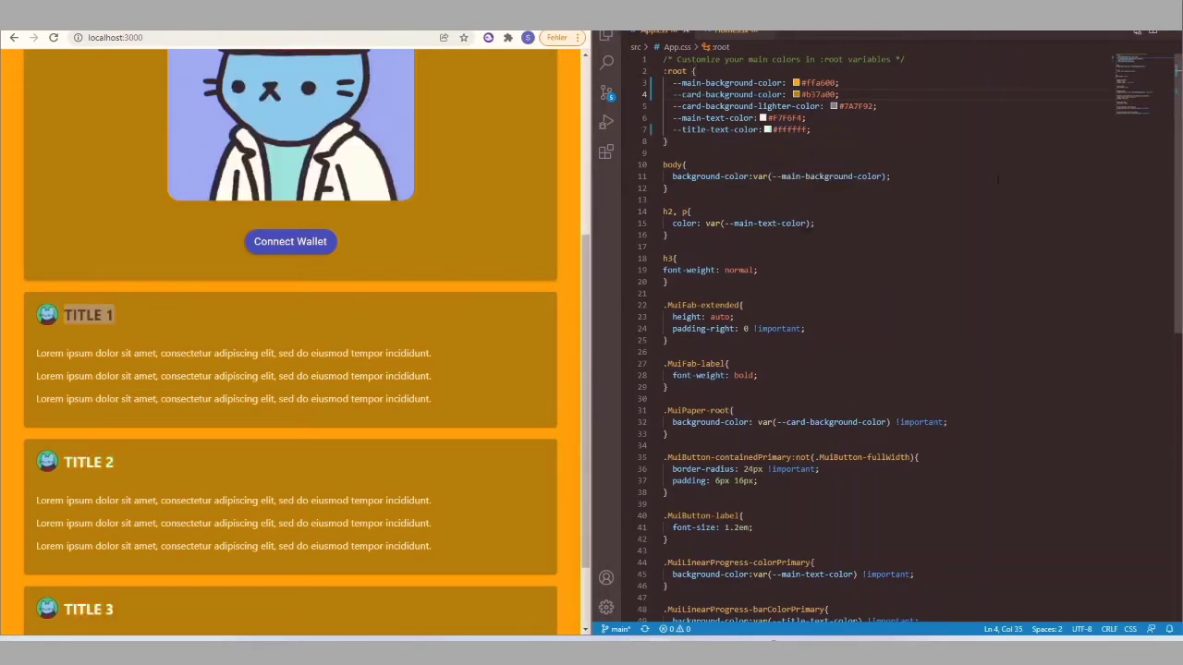
pyautogui.click(323, 336)
pyautogui.click(210, 327)
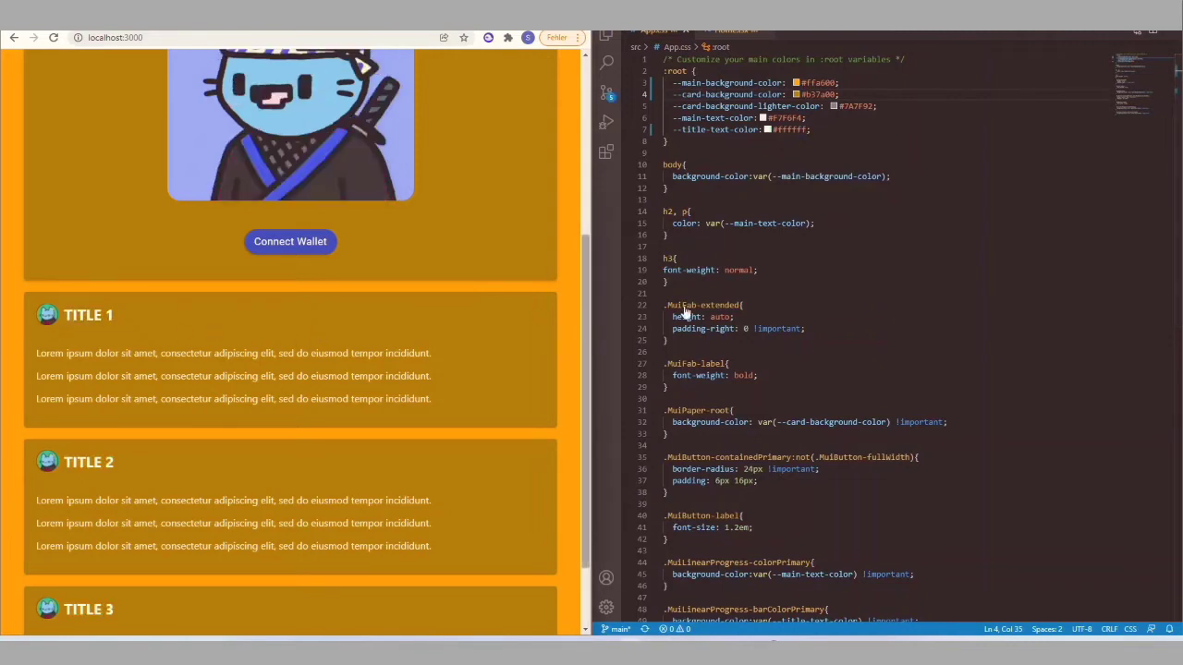
pyautogui.scroll(1, 353, 338)
pyautogui.scroll(3, 353, 338)
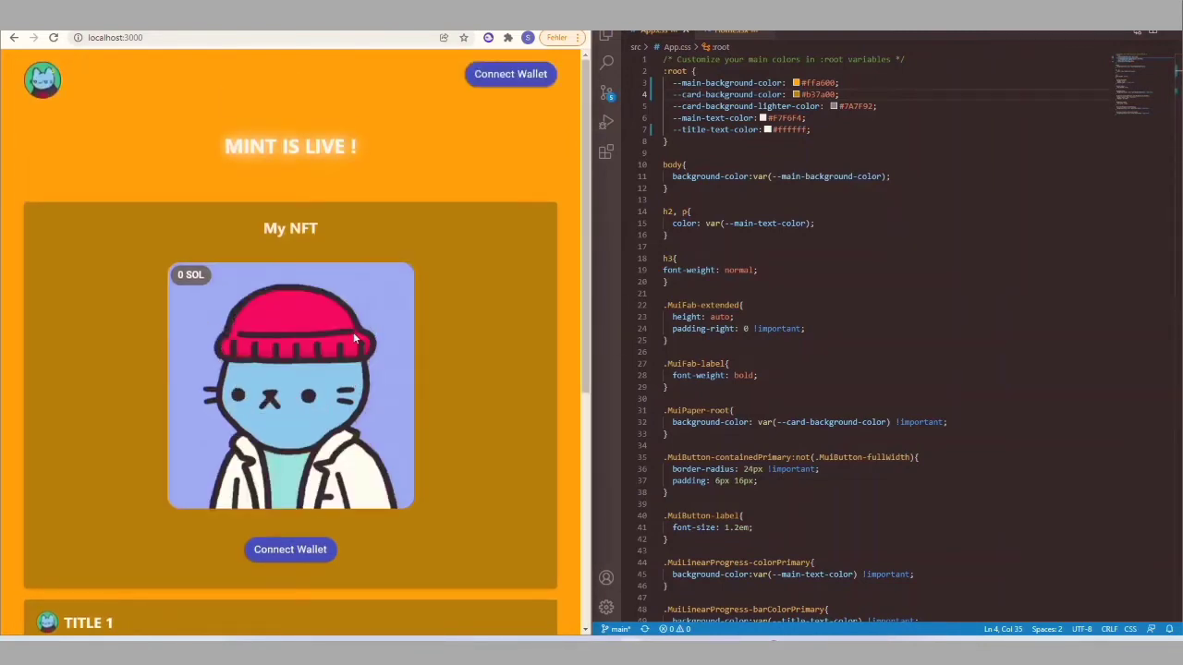
# Open Home.tsx and scroll to the return block near line 441 with the logo.png img tag.
pyautogui.click(735, 32)
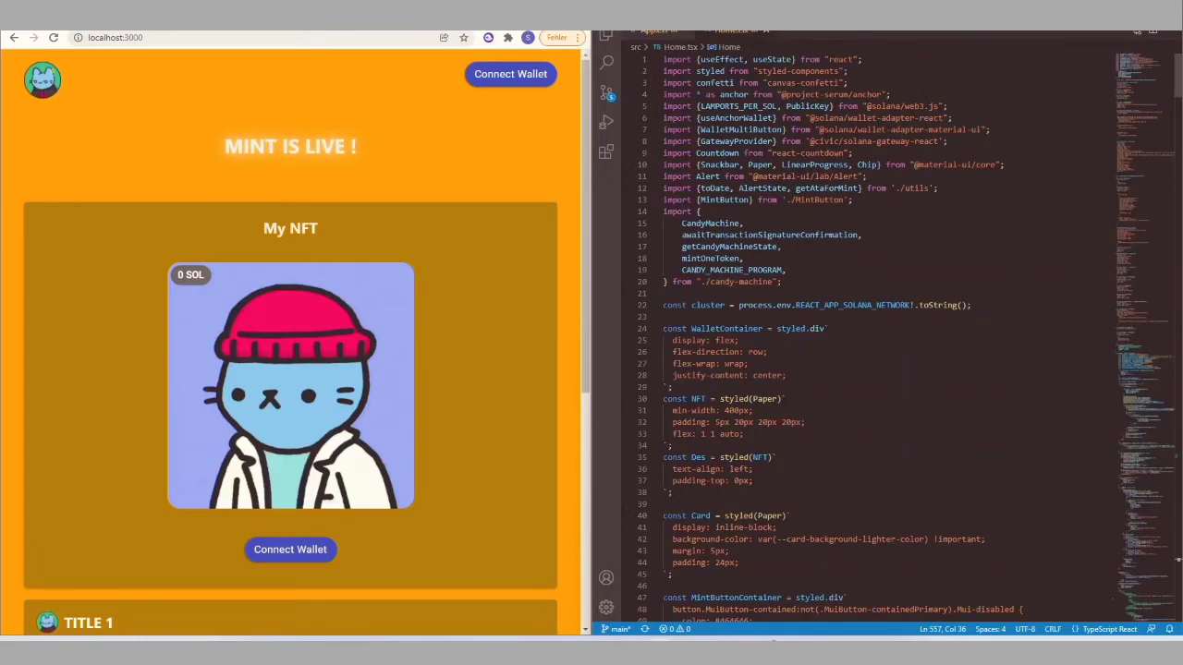
pyautogui.scroll(-20, 864, 279)
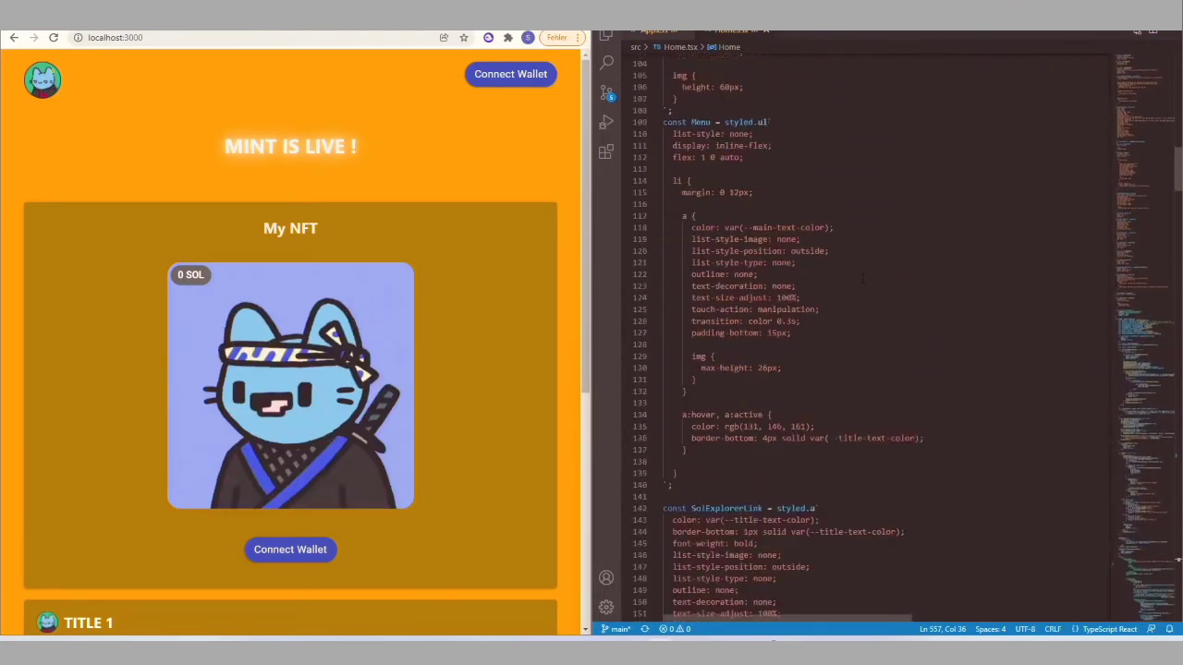
pyautogui.scroll(-20, 864, 279)
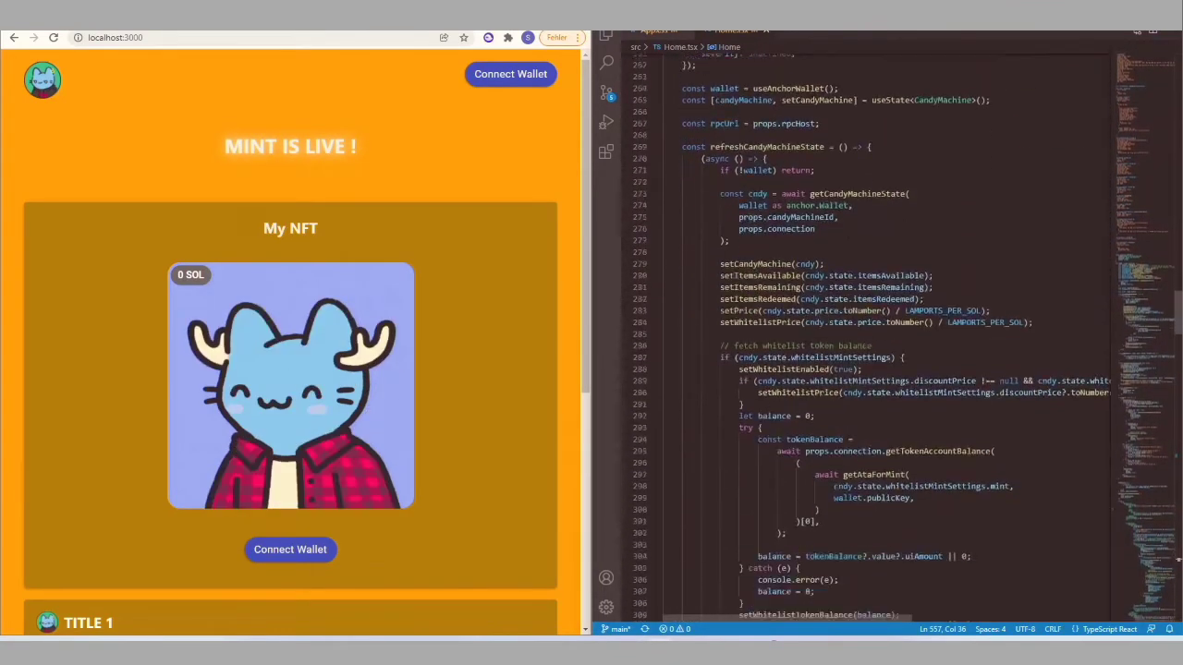
pyautogui.scroll(-20, 864, 333)
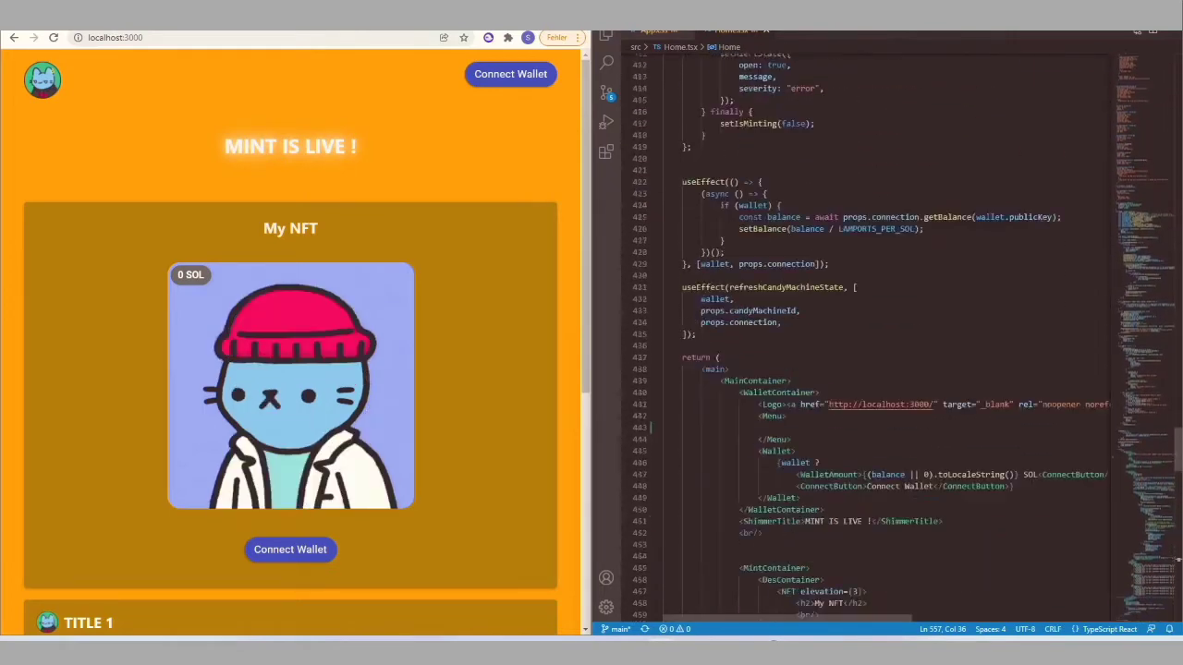
pyautogui.scroll(-8, 864, 333)
pyautogui.scroll(3, 864, 333)
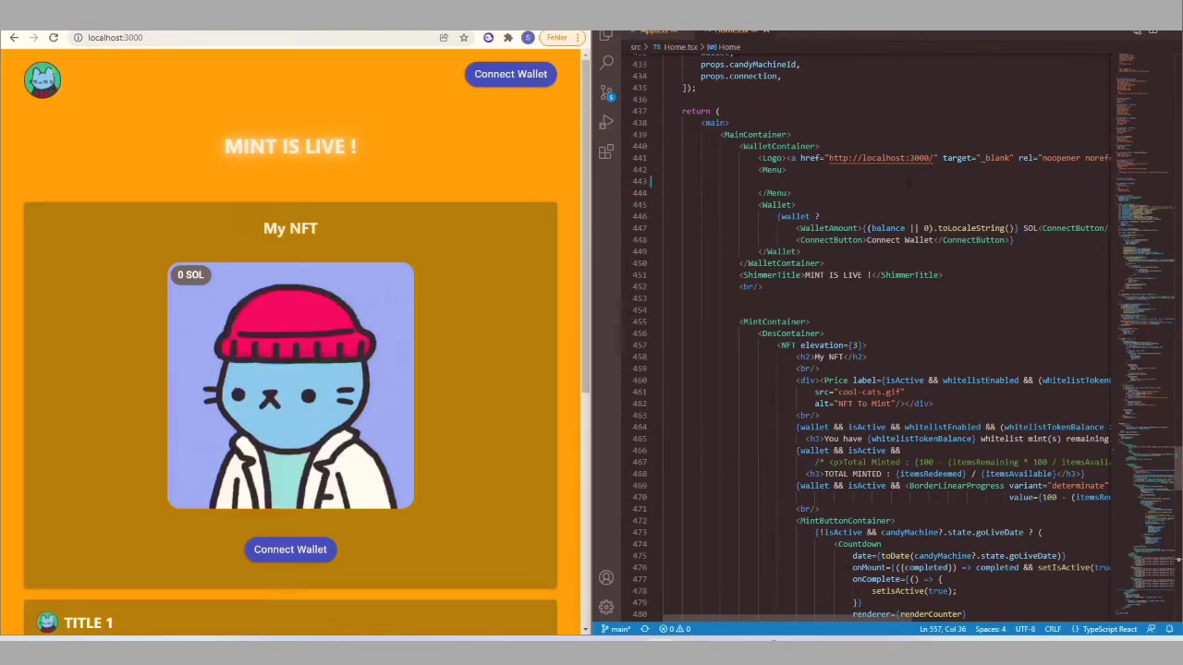
pyautogui.hscroll(2, 650, 182)
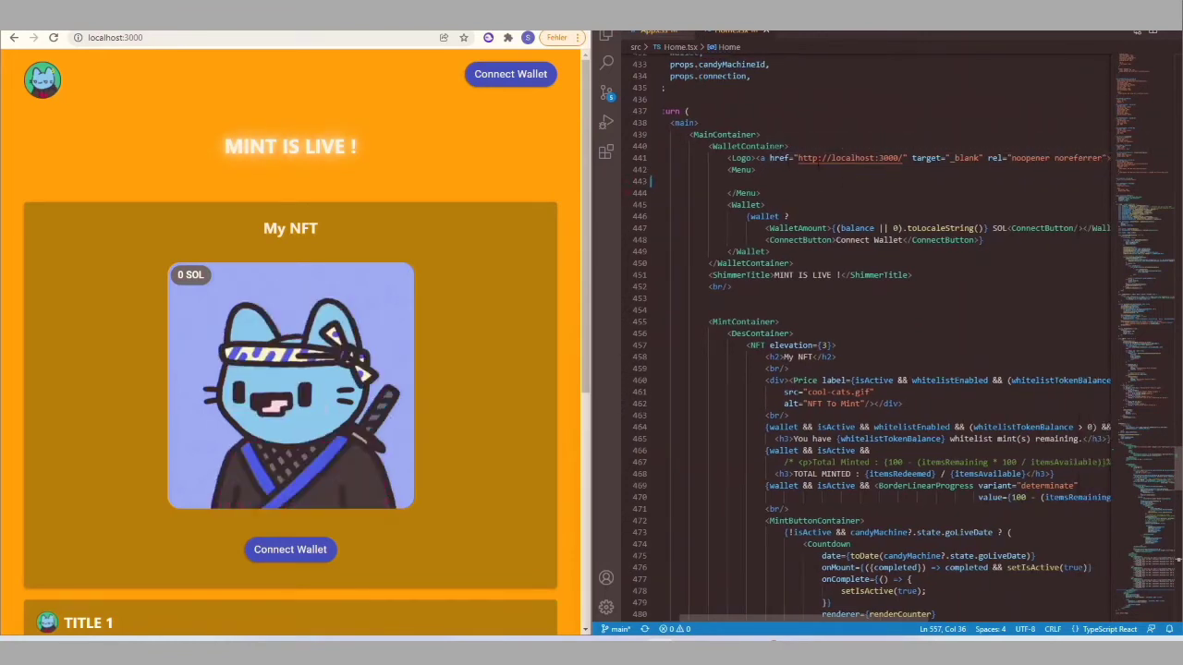
pyautogui.hscroll(1, 651, 181)
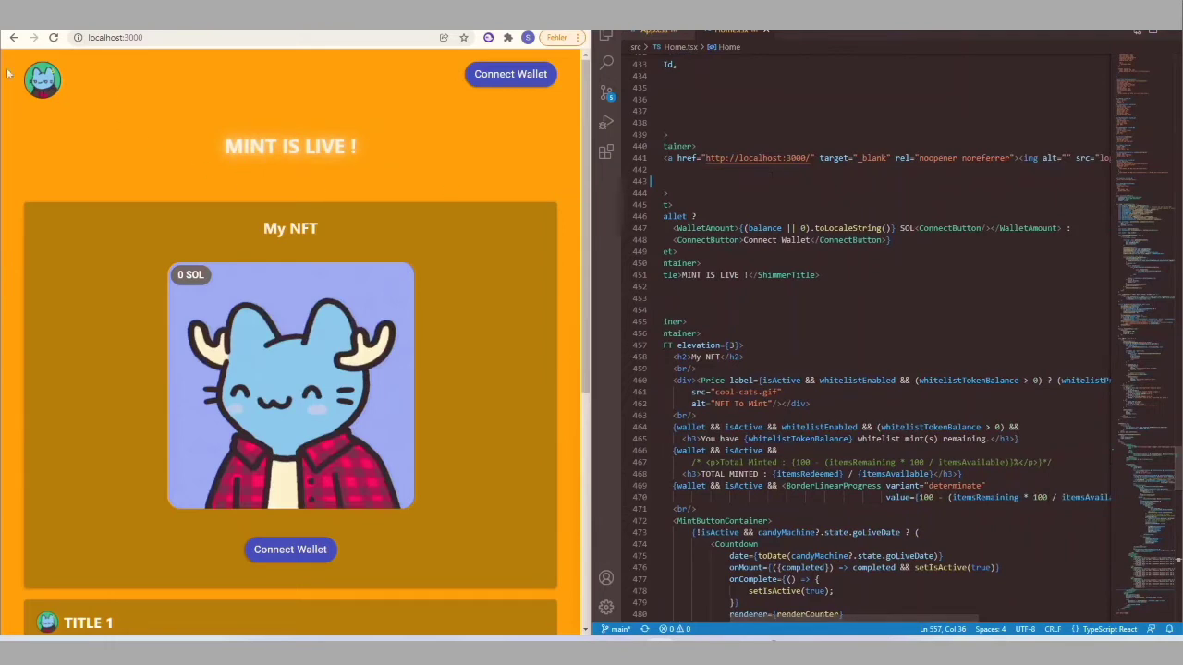
pyautogui.hscroll(2, 651, 181)
pyautogui.hscroll(1, 650, 181)
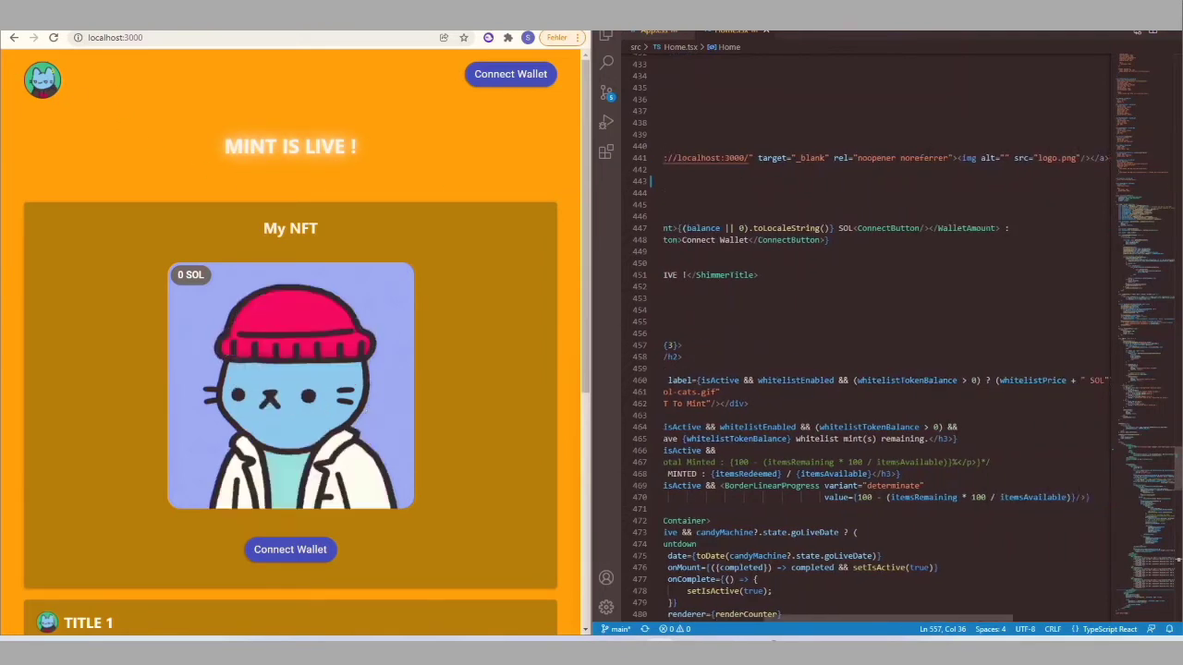
pyautogui.click(505, 602)
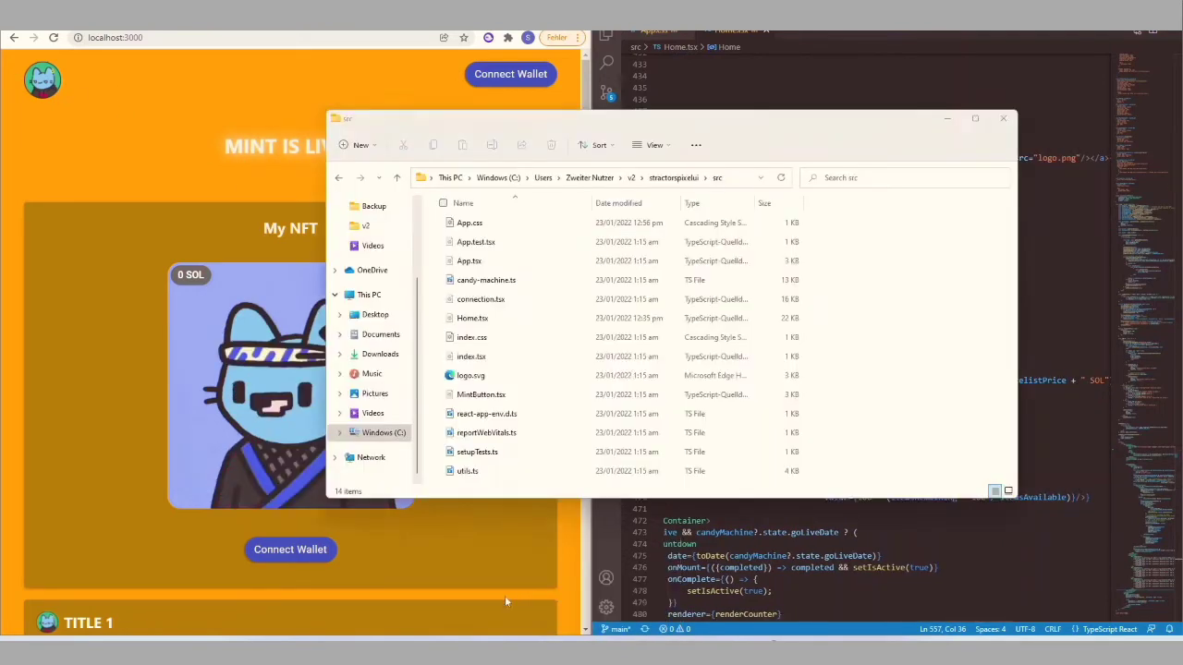
pyautogui.click(685, 182)
pyautogui.click(492, 262)
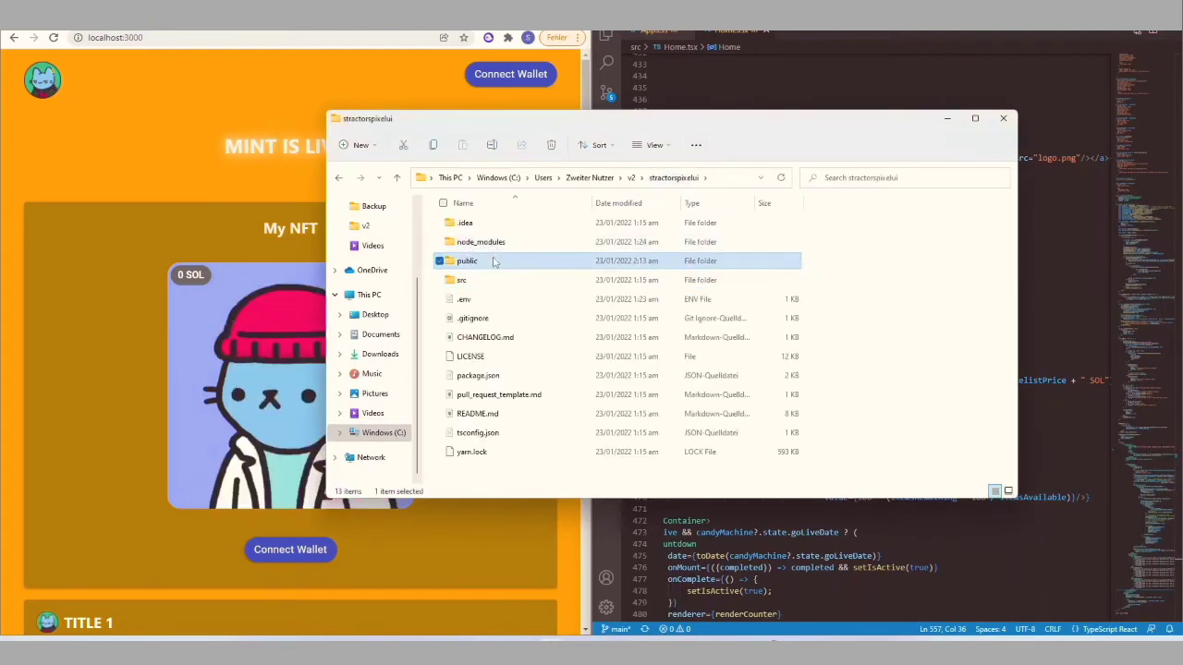
pyautogui.doubleClick(493, 262)
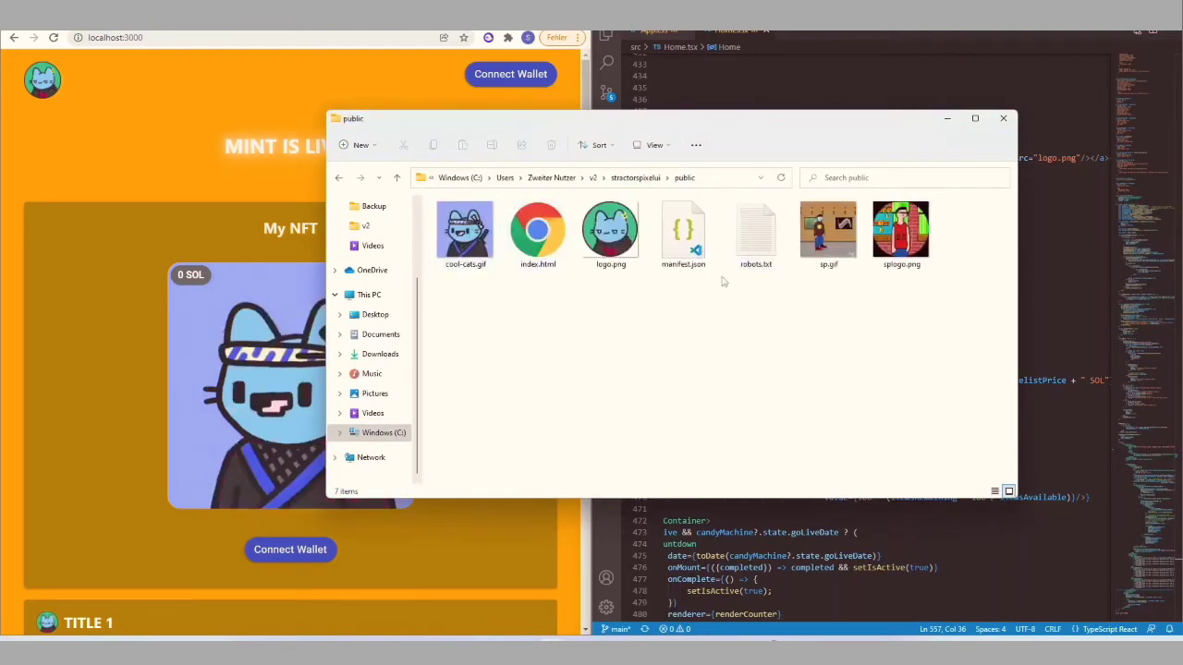
pyautogui.click(948, 118)
# Add the 'sp' prefix to the logo.png file name on line 441.
pyautogui.click(1036, 158)
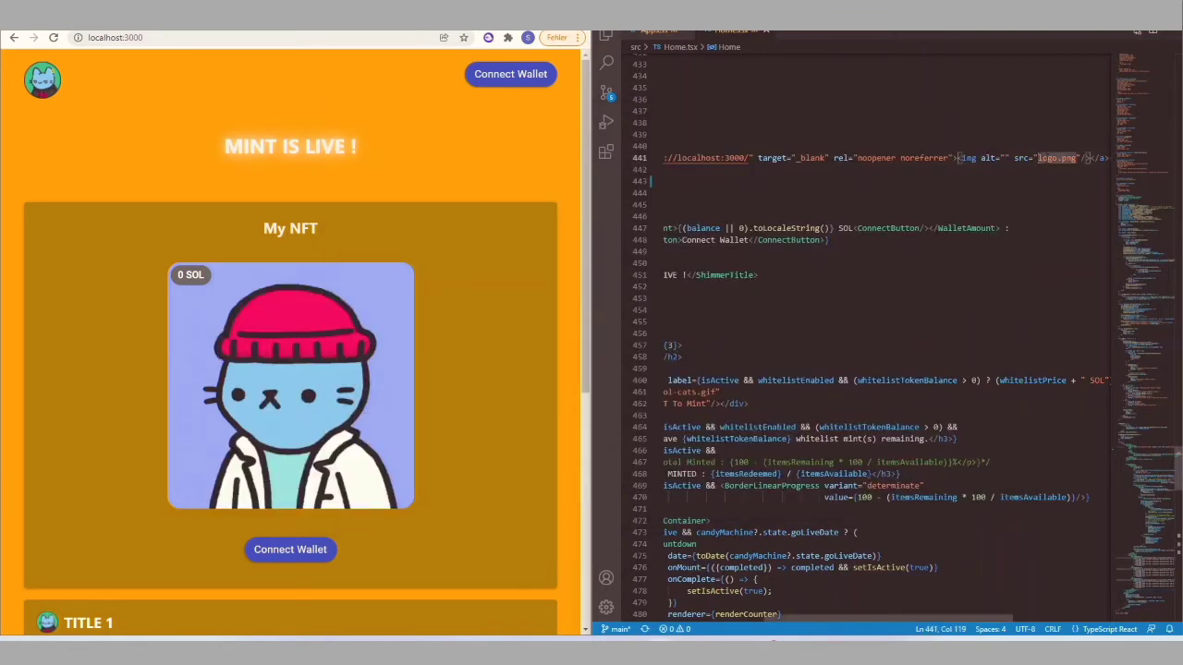
pyautogui.write('sp')
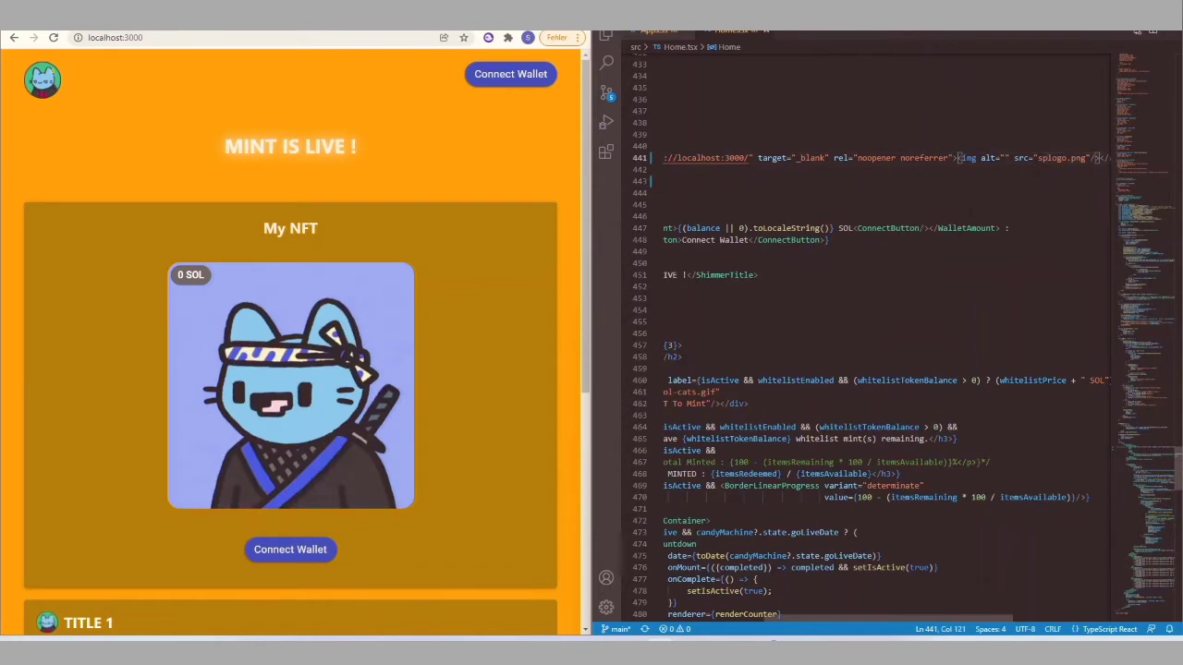
pyautogui.hscroll(-3, 887, 388)
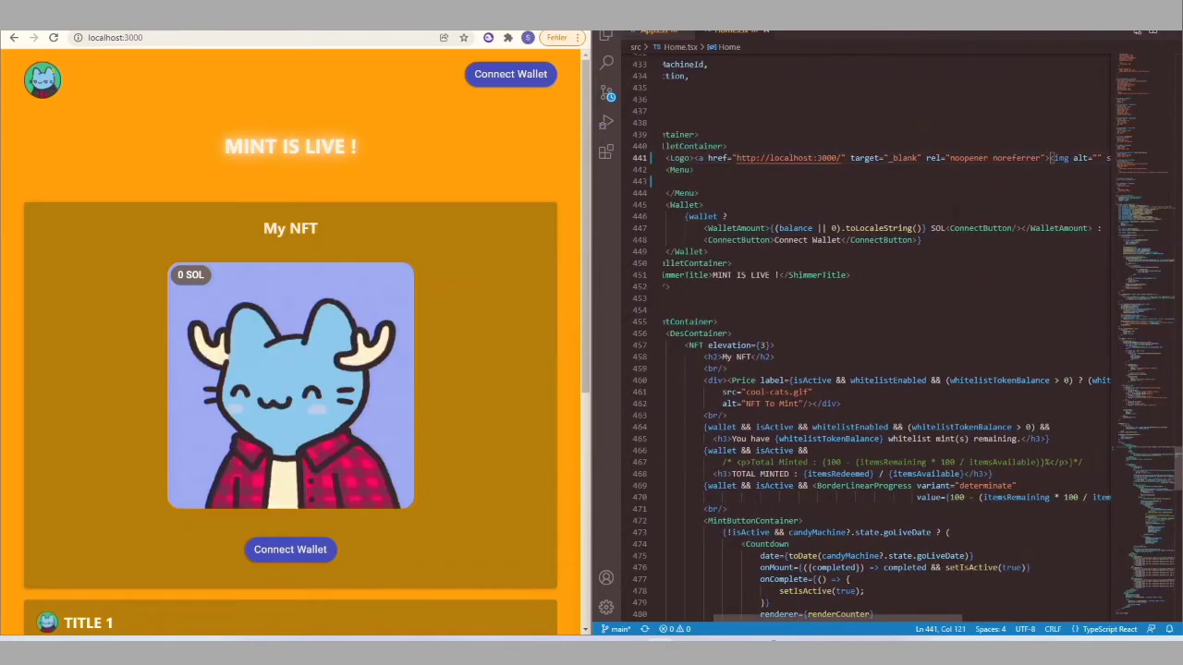
pyautogui.hscroll(-2, 886, 342)
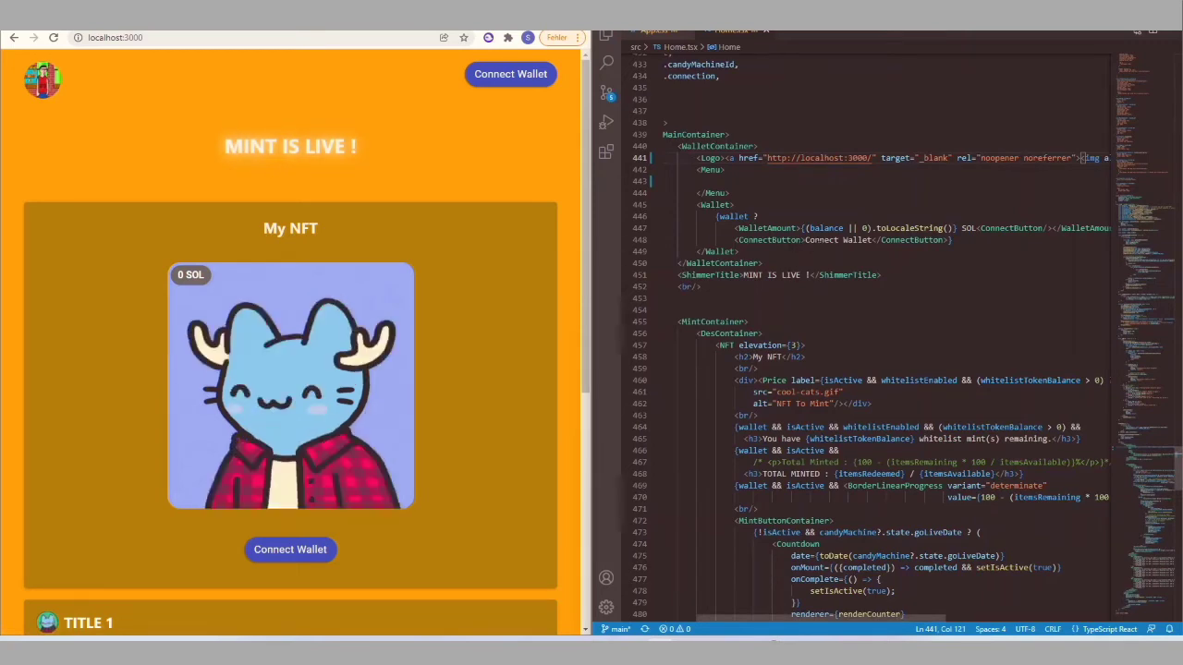
# Retitle the 'My NFT' heading to 'Structors Pixel' and change the cool-cats image to sp.
pyautogui.scroll(-1, 868, 333)
pyautogui.scroll(-1, 868, 332)
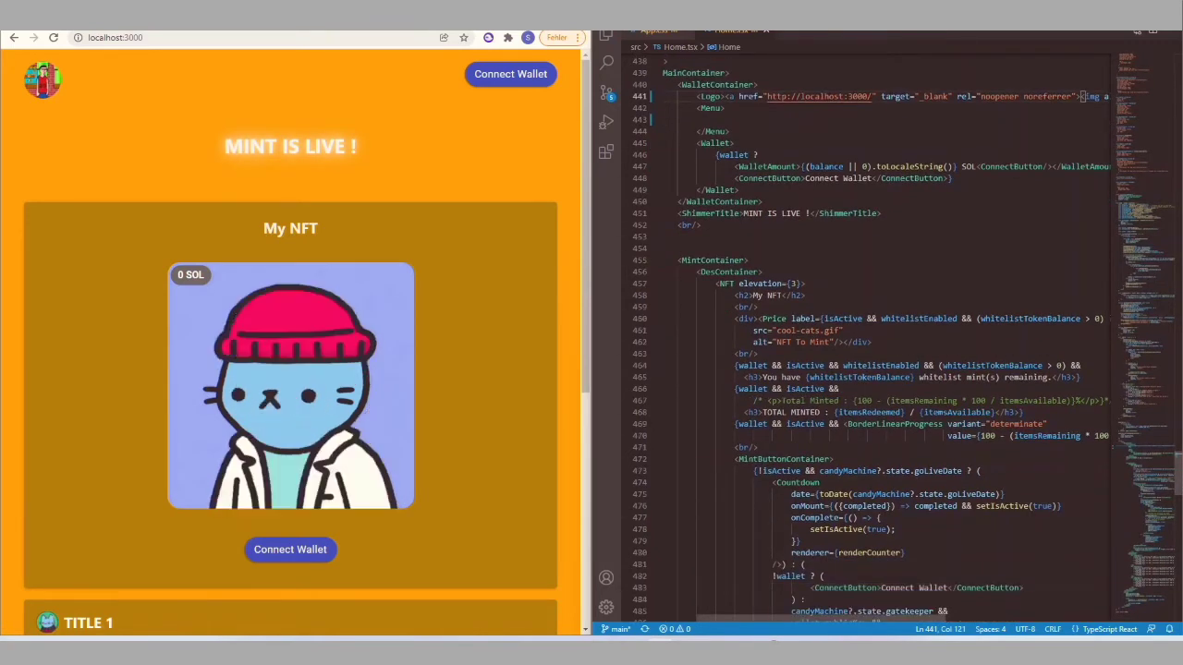
pyautogui.scroll(-1, 869, 333)
pyautogui.moveTo(752, 264); pyautogui.dragTo(783, 265)
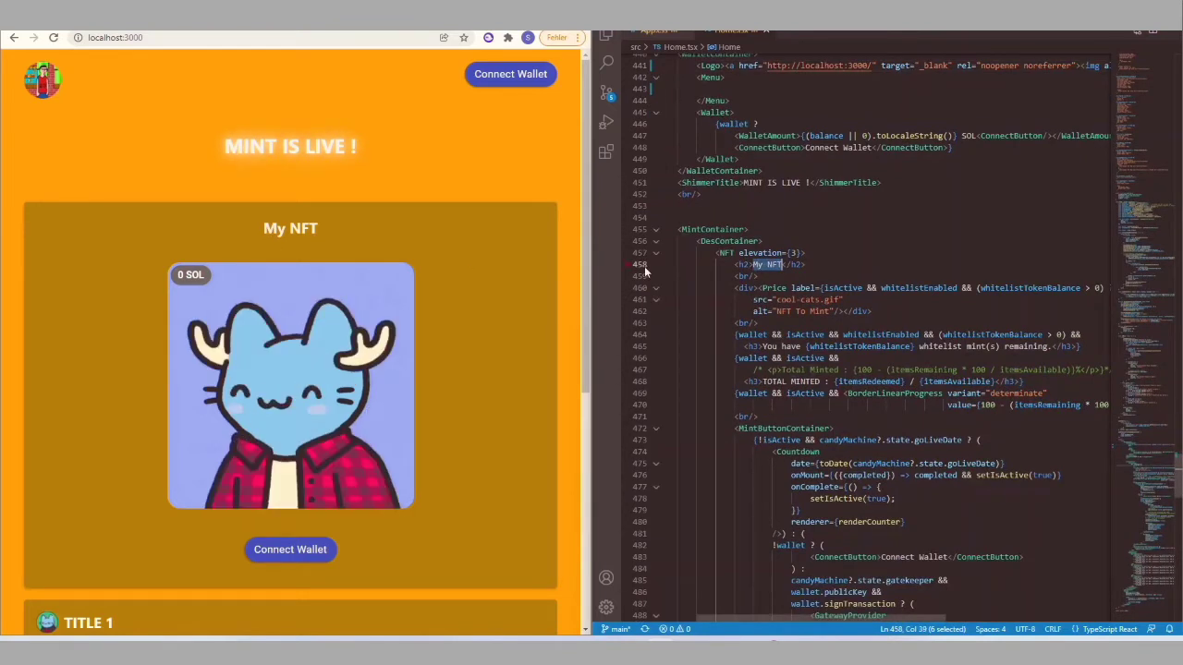
pyautogui.write('Strac')
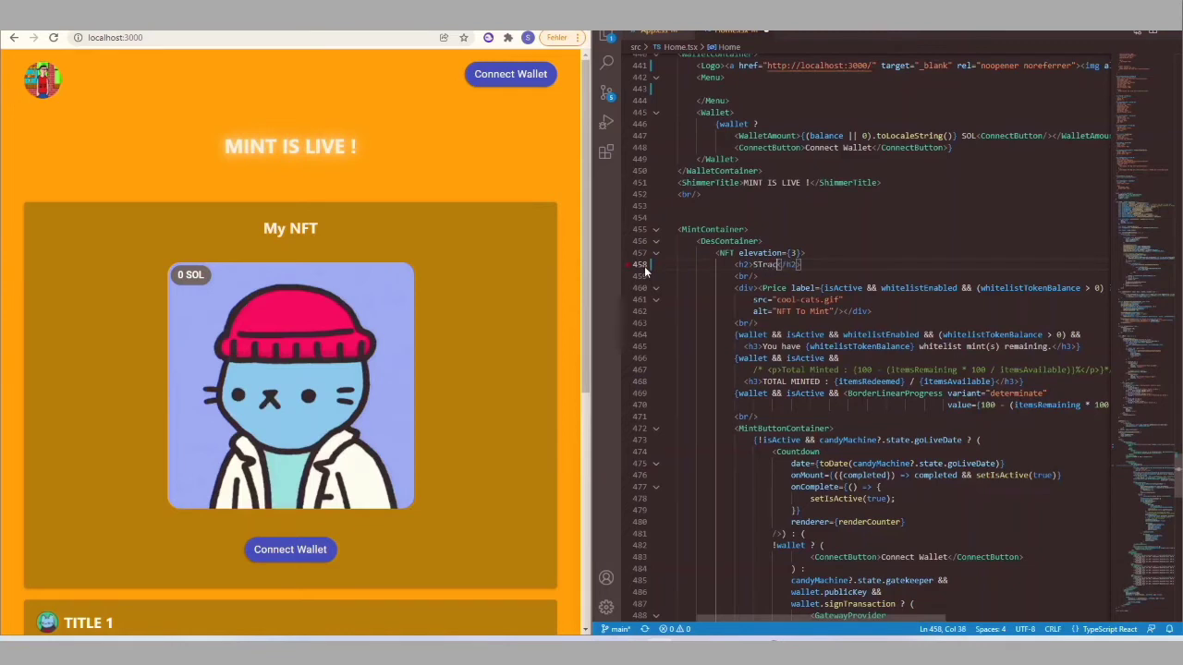
pyautogui.write('uct')
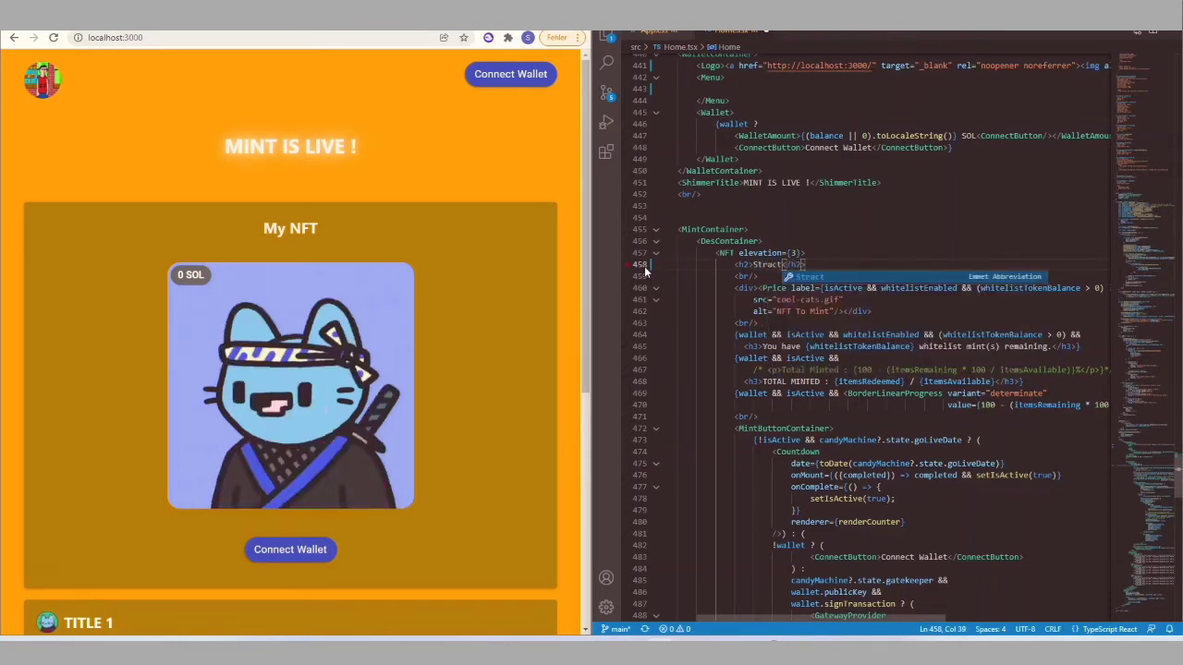
pyautogui.write('ors Pixel')
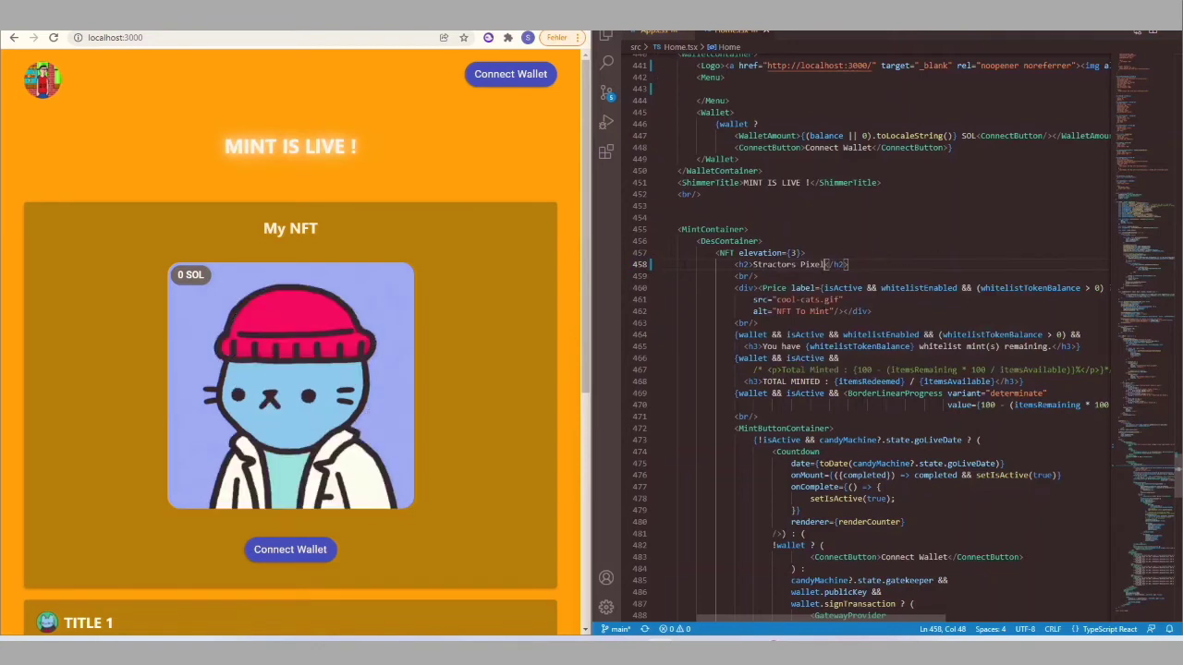
pyautogui.moveTo(776, 301); pyautogui.dragTo(821, 301)
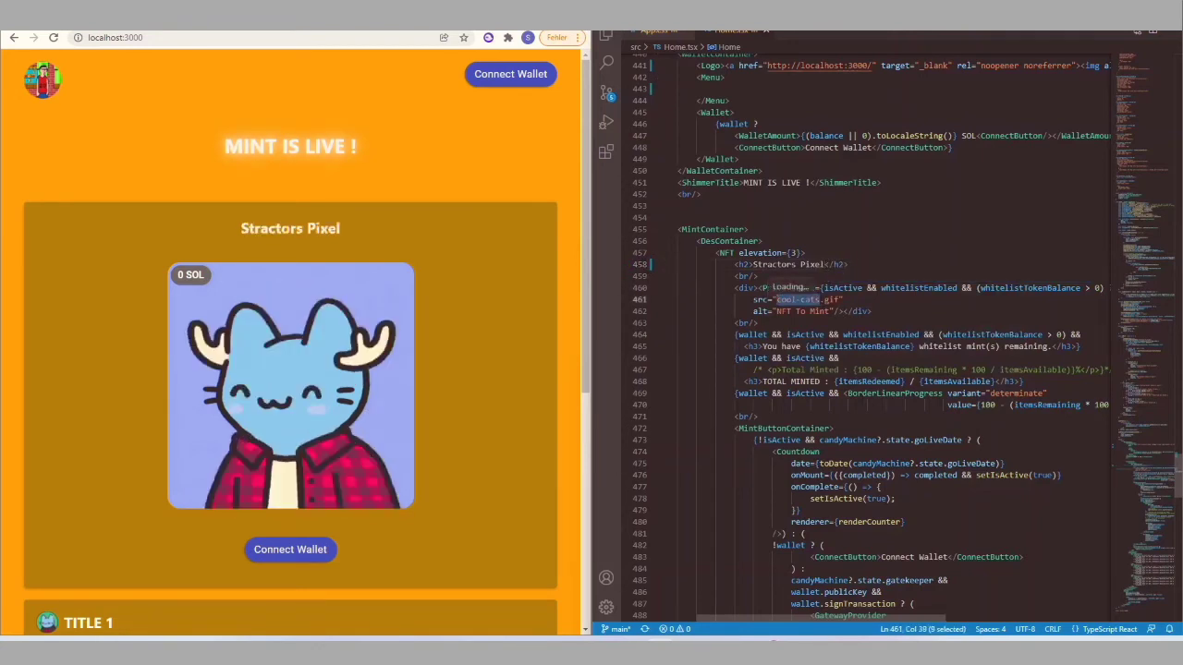
pyautogui.write('sp')
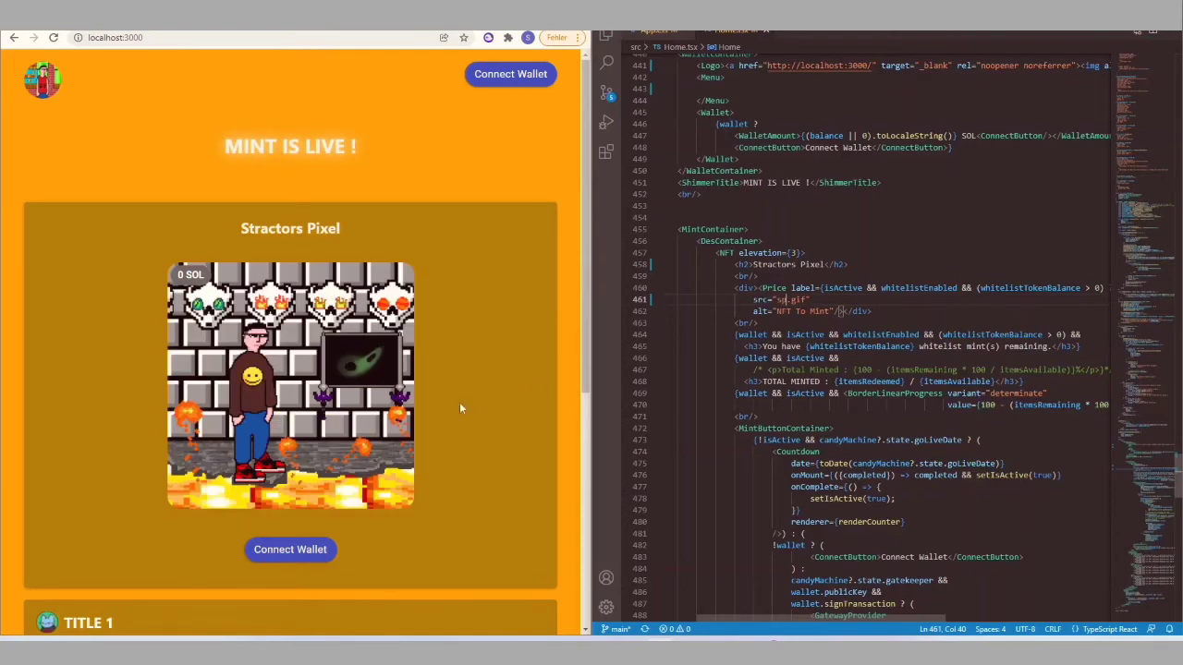
pyautogui.scroll(-2, 471, 290)
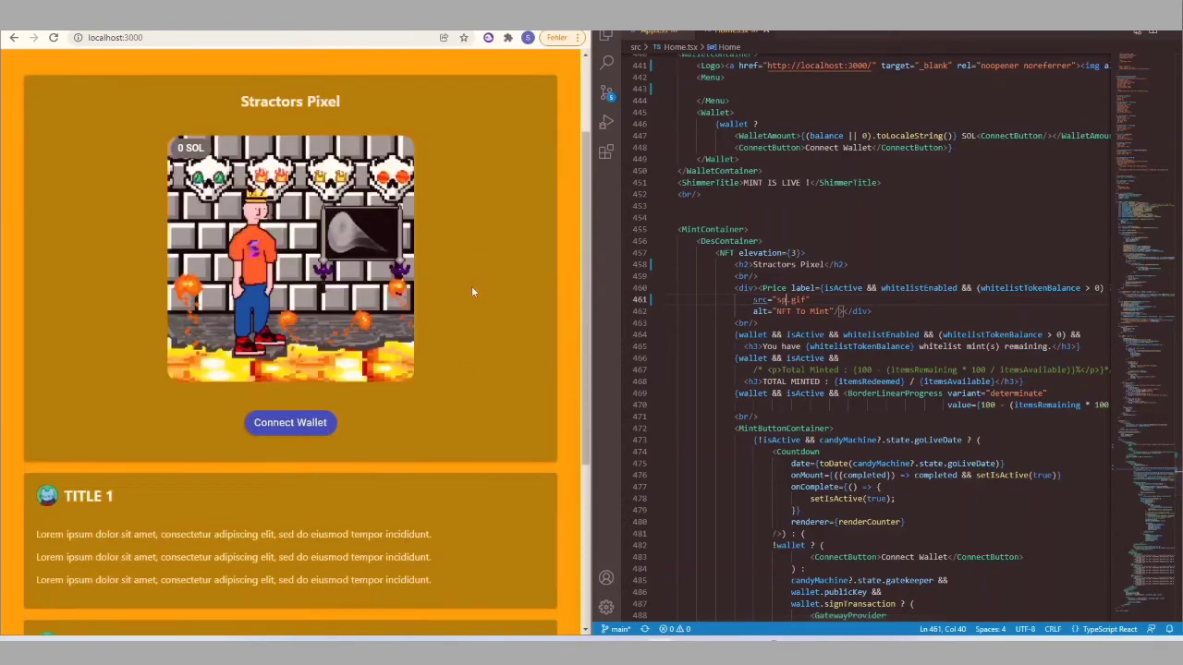
pyautogui.scroll(-4, 472, 290)
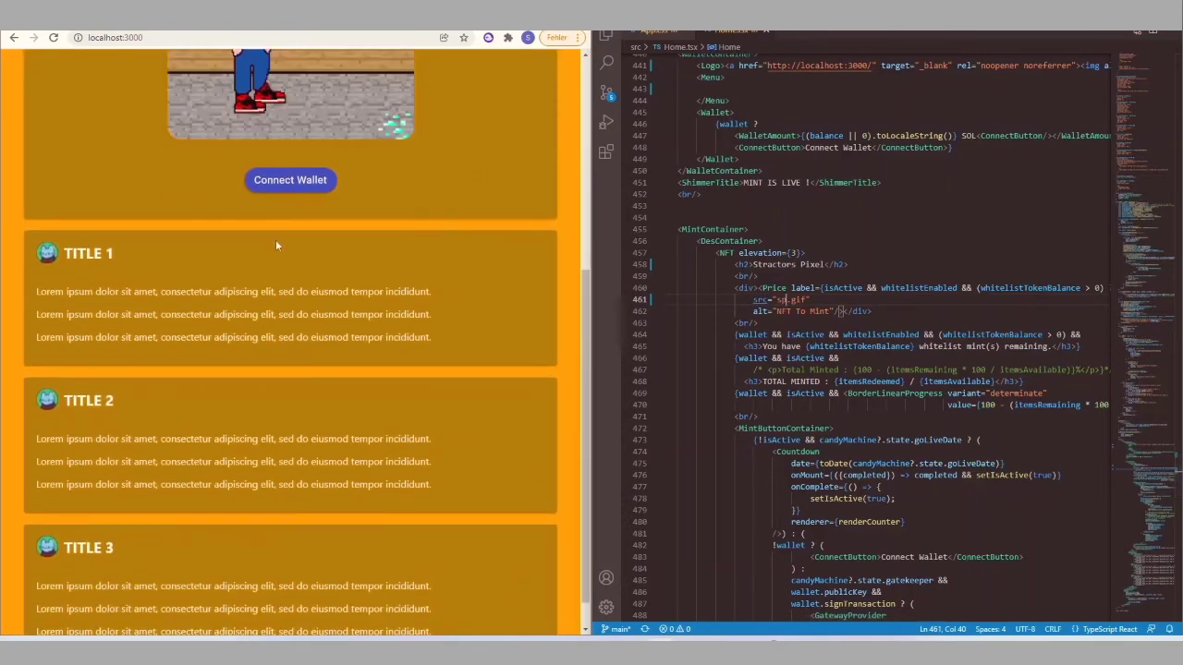
pyautogui.moveTo(69, 259); pyautogui.dragTo(445, 340)
pyautogui.click(231, 400)
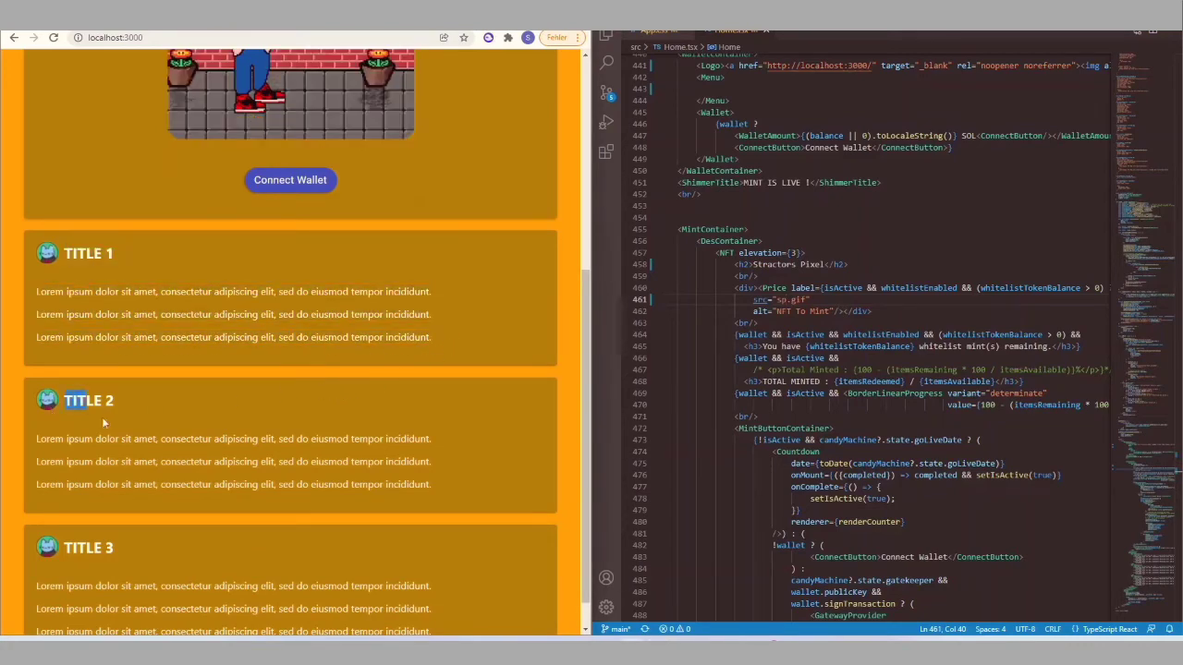
pyautogui.moveTo(104, 423); pyautogui.dragTo(311, 484)
pyautogui.scroll(-10, 877, 369)
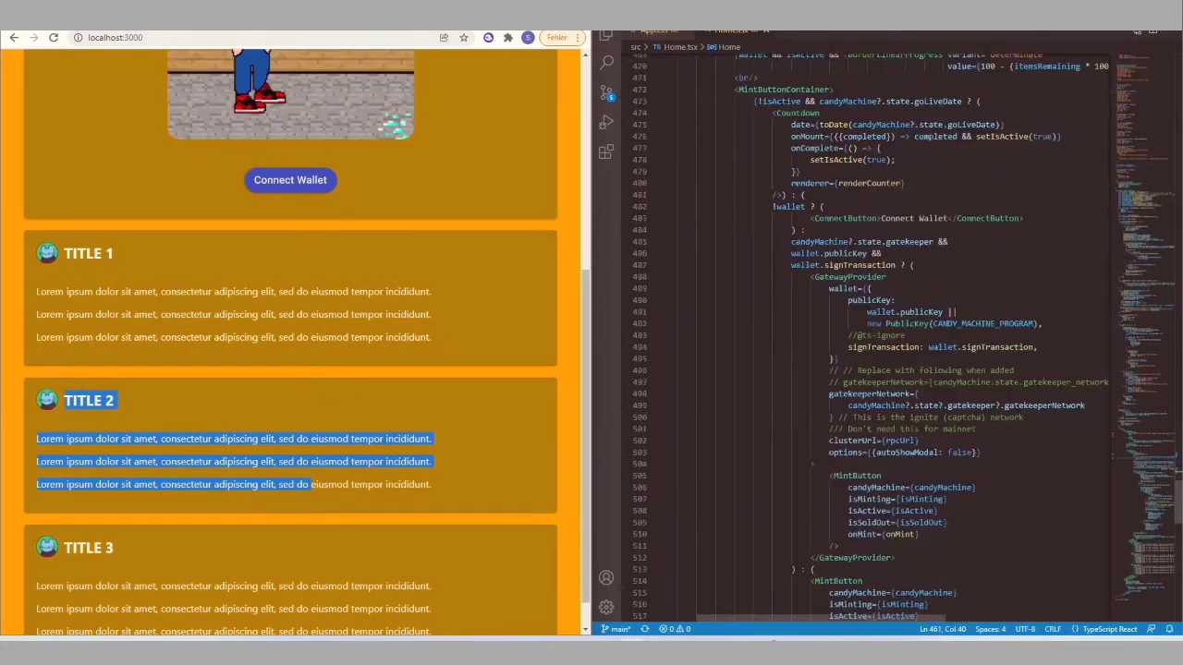
pyautogui.scroll(-14, 878, 332)
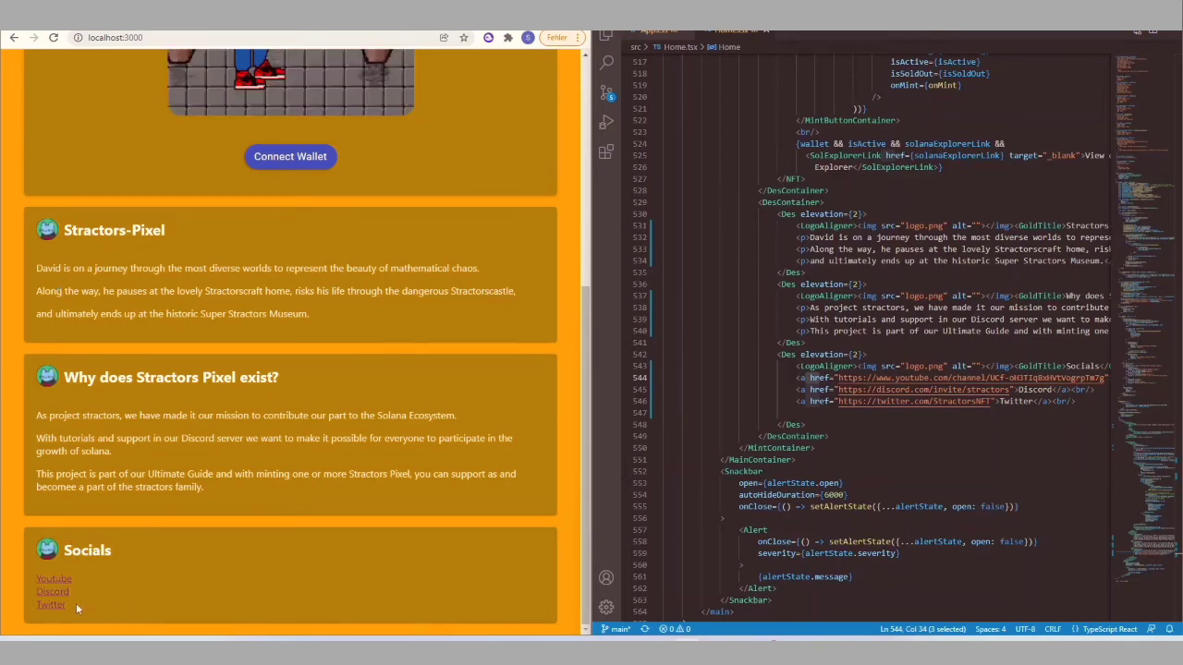
pyautogui.moveTo(76, 605); pyautogui.dragTo(15, 584)
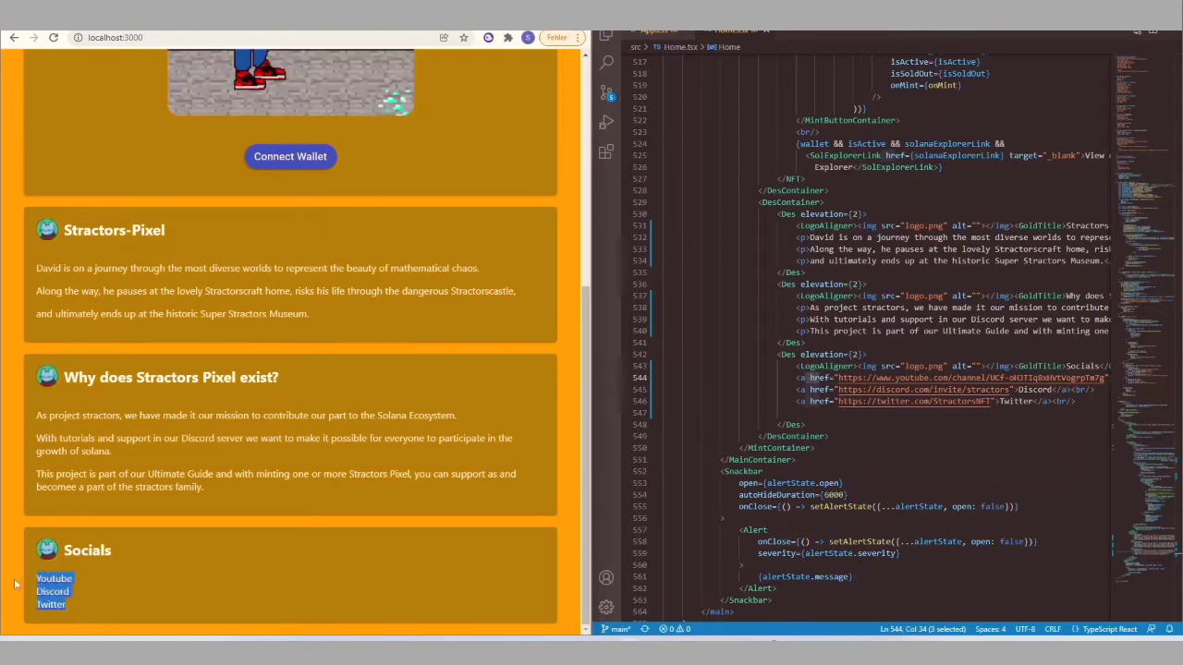
pyautogui.click(127, 608)
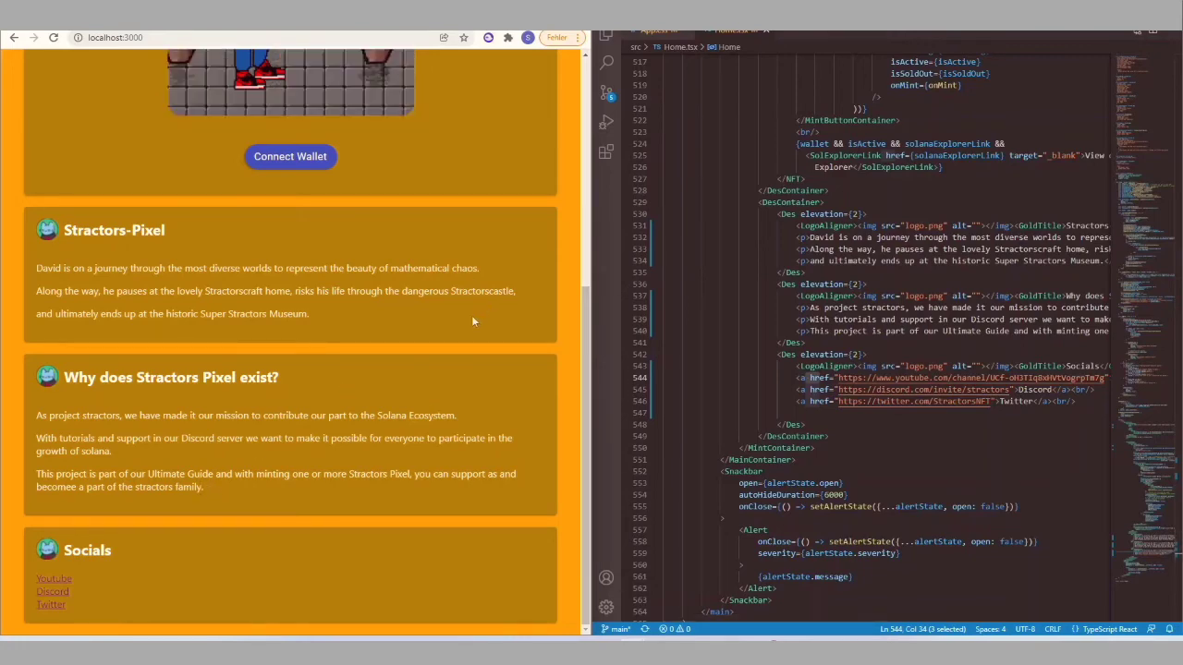
# Paste an 'a' rule into App.css with white color and no text-decoration, and save.
pyautogui.click(660, 33)
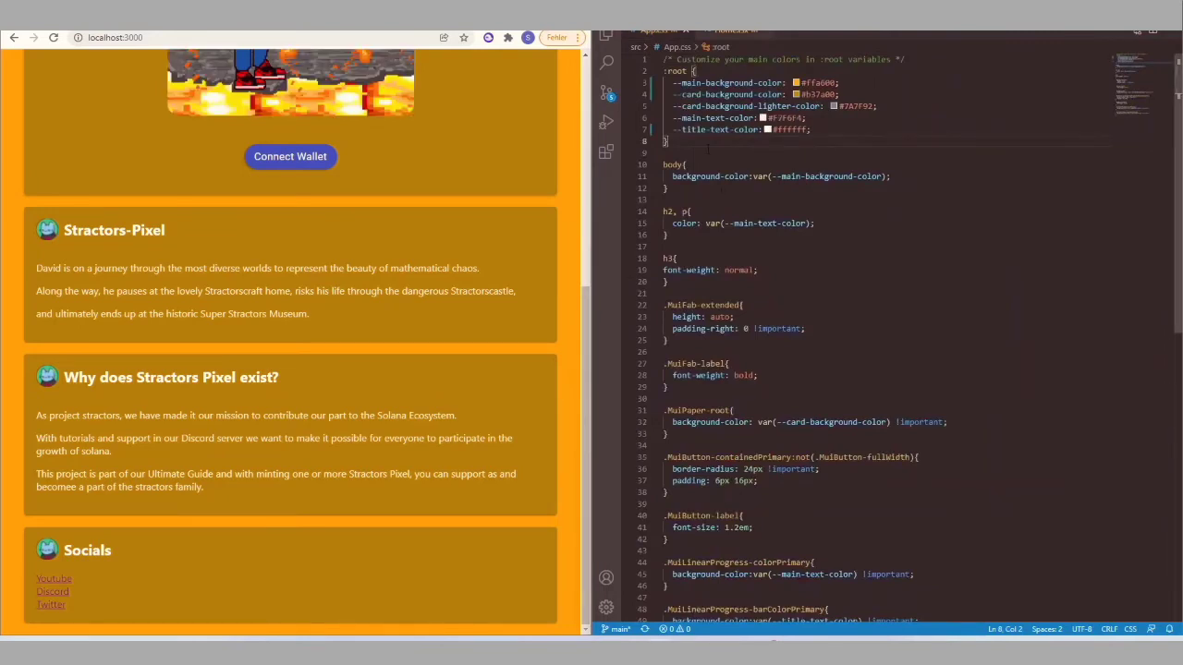
pyautogui.write('a{   color: white; text-decoration: none; }')
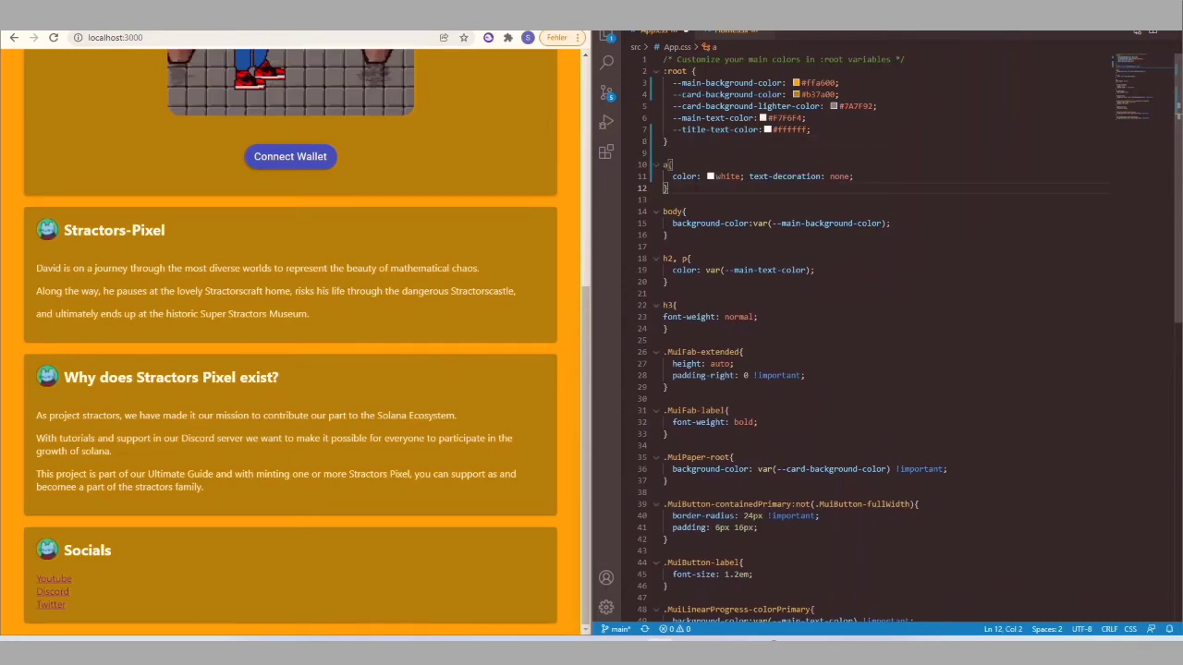
pyautogui.moveTo(662, 164)
pyautogui.mouseDown()
pyautogui.moveTo(668, 189)
pyautogui.moveTo(662, 169)
pyautogui.mouseUp()
pyautogui.click(667, 189)
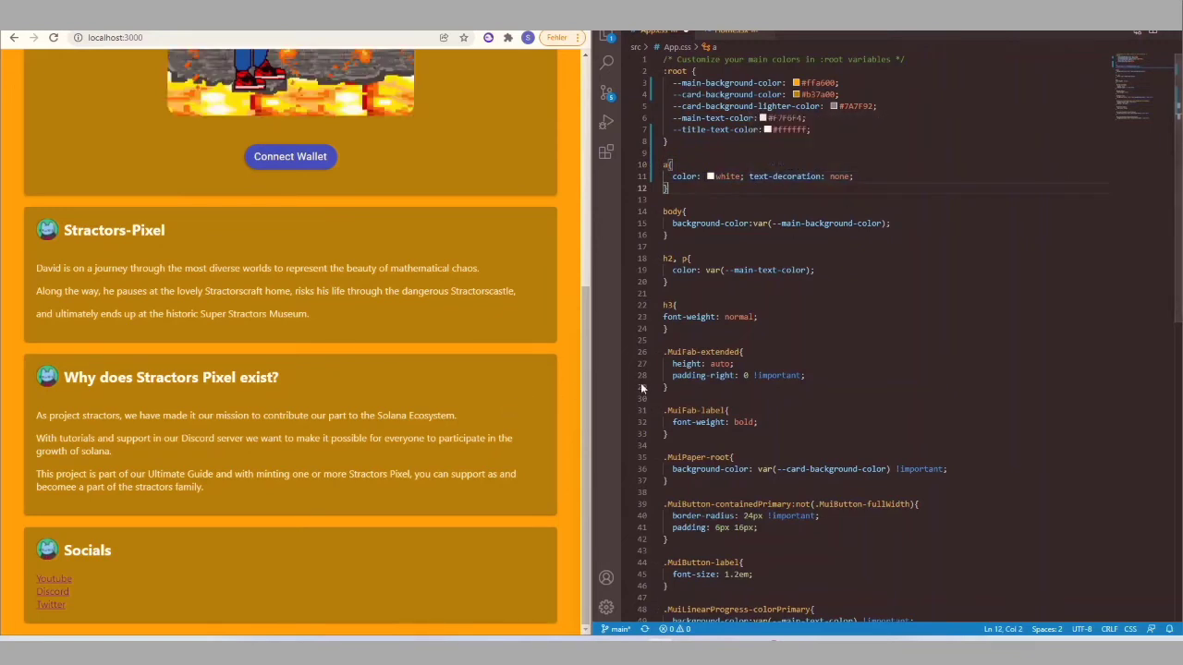
pyautogui.hotkey('ctrl', 's')
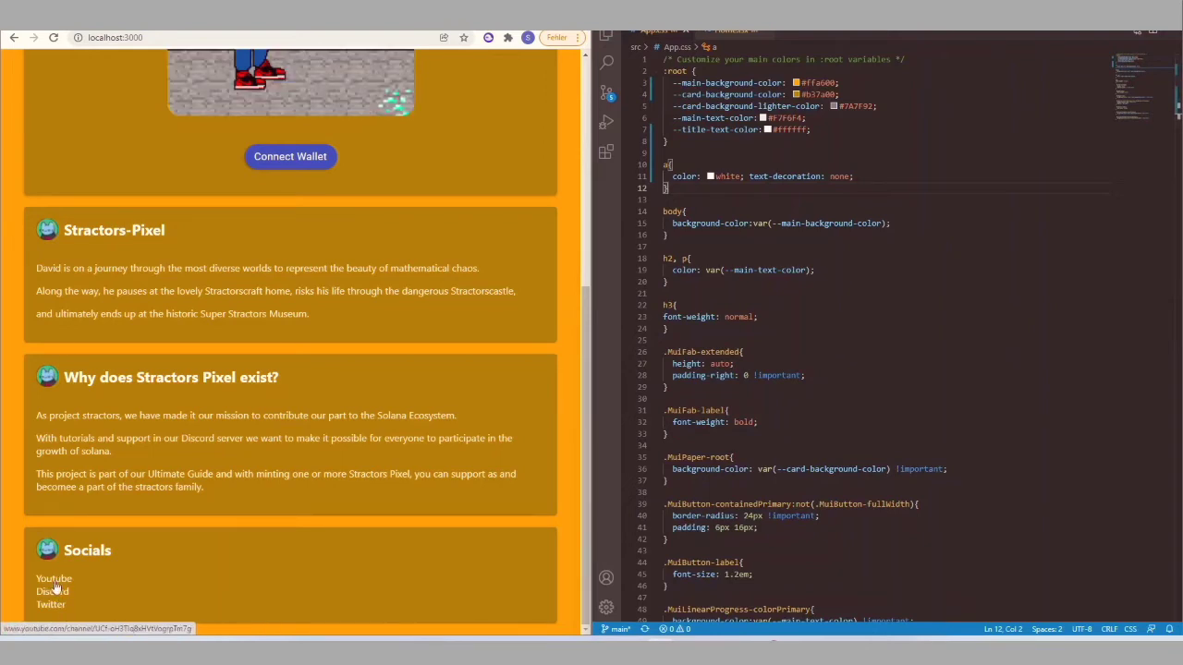
pyautogui.click(732, 33)
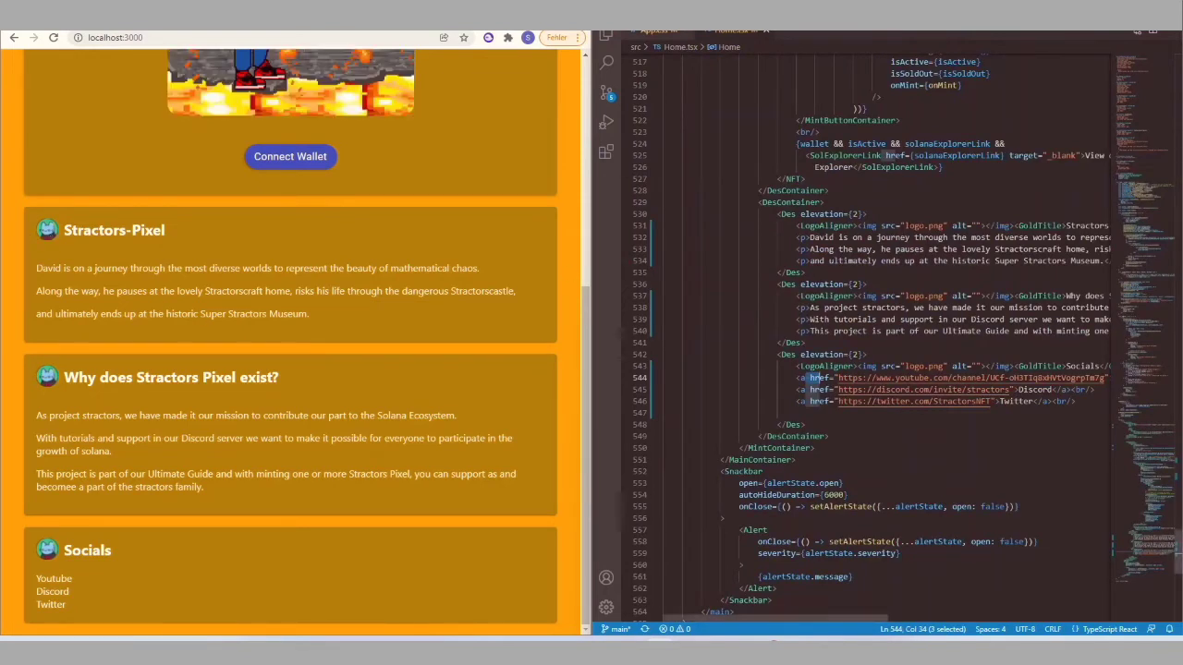
# Change the three description cards' logo paths from logo.png to splogo.png, correcting typos.
pyautogui.click(904, 225)
pyautogui.write('sol')
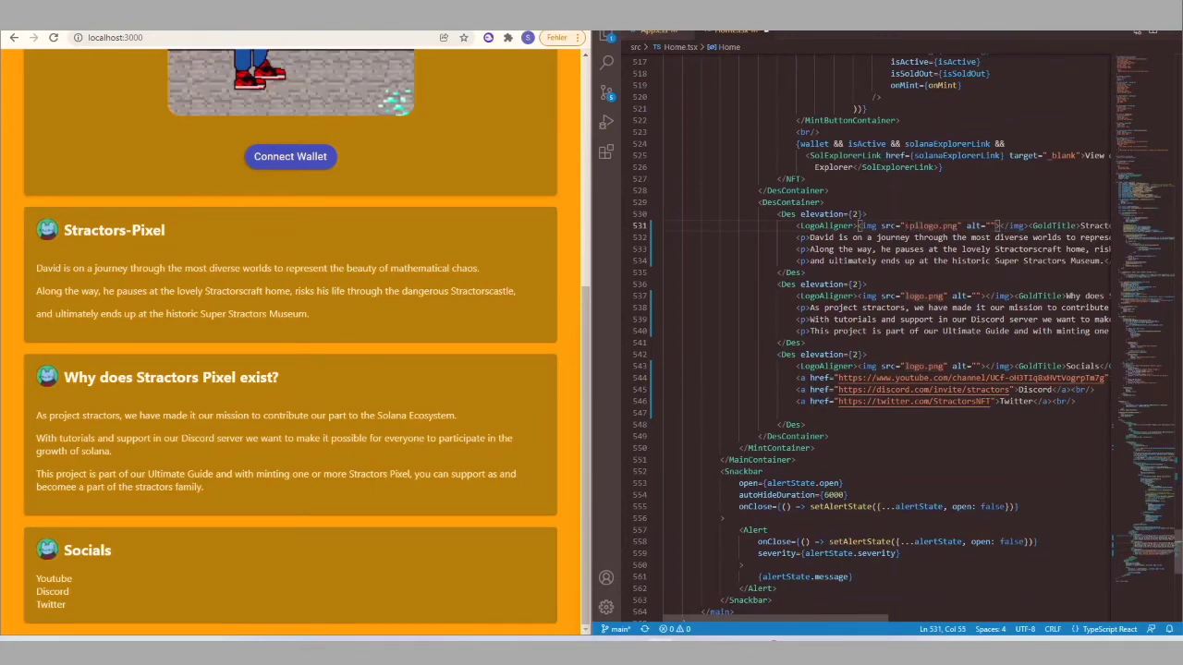
pyautogui.click(984, 296)
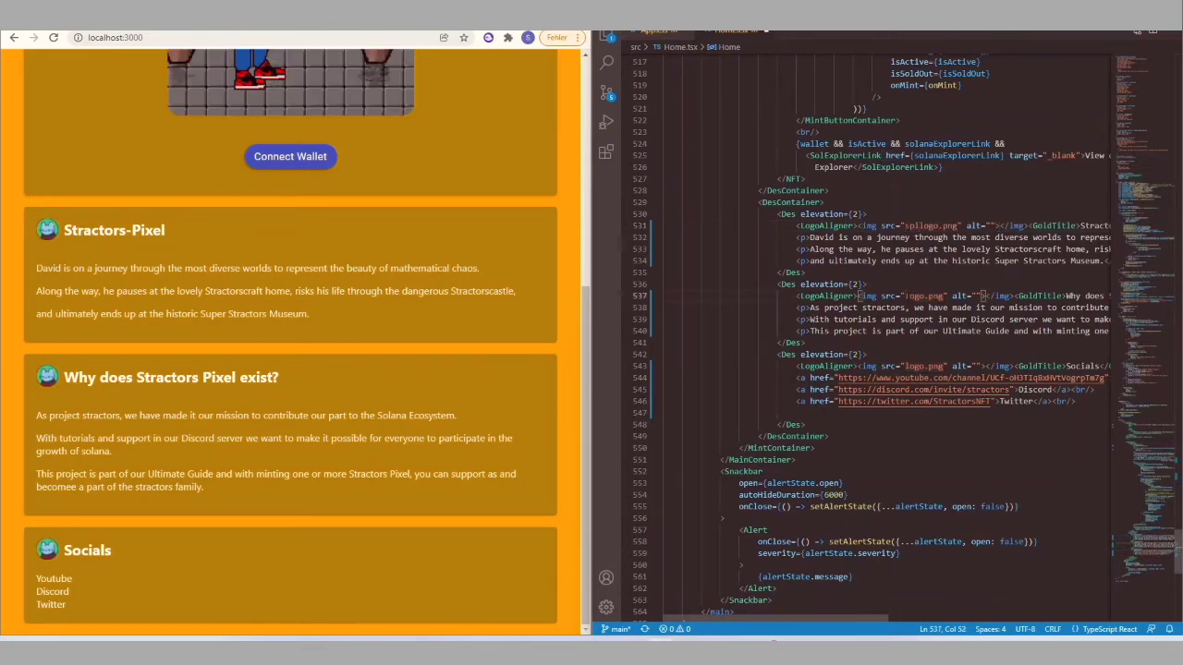
pyautogui.write('sol')
pyautogui.click(904, 366)
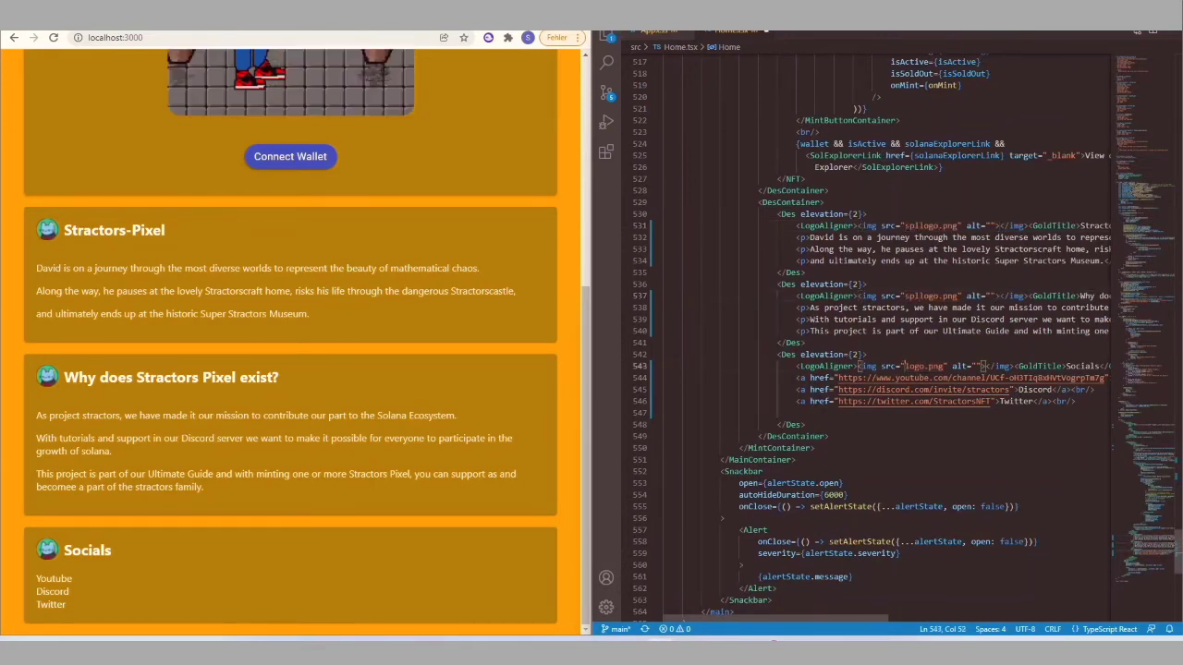
pyautogui.write('so')
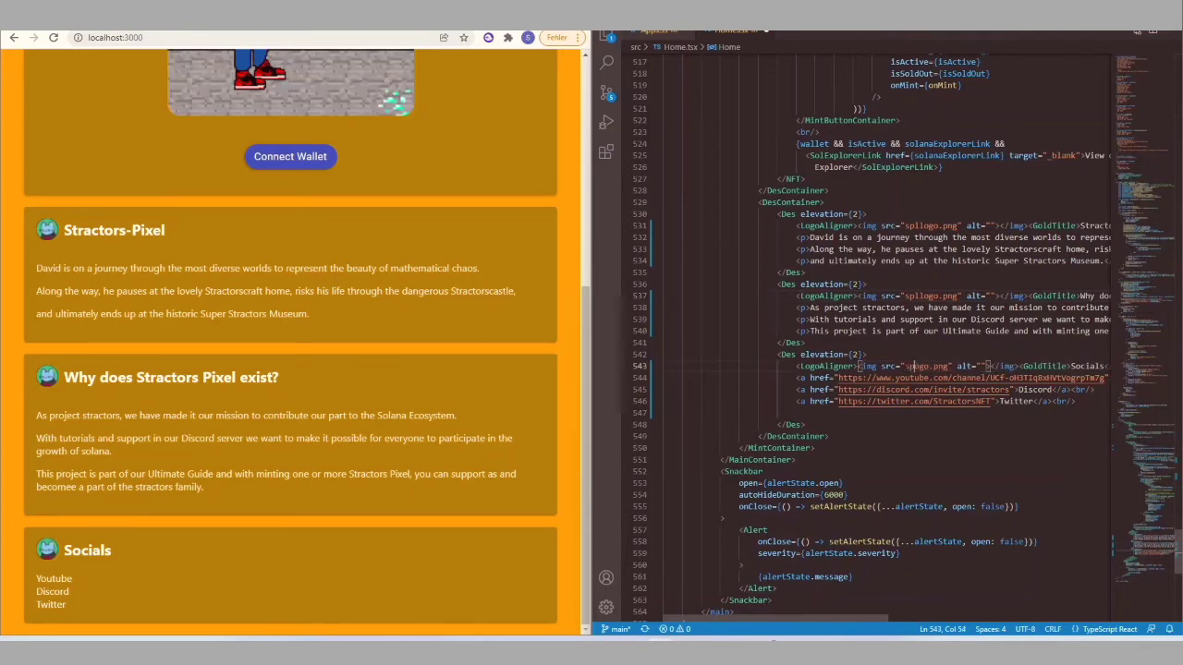
pyautogui.click(911, 295)
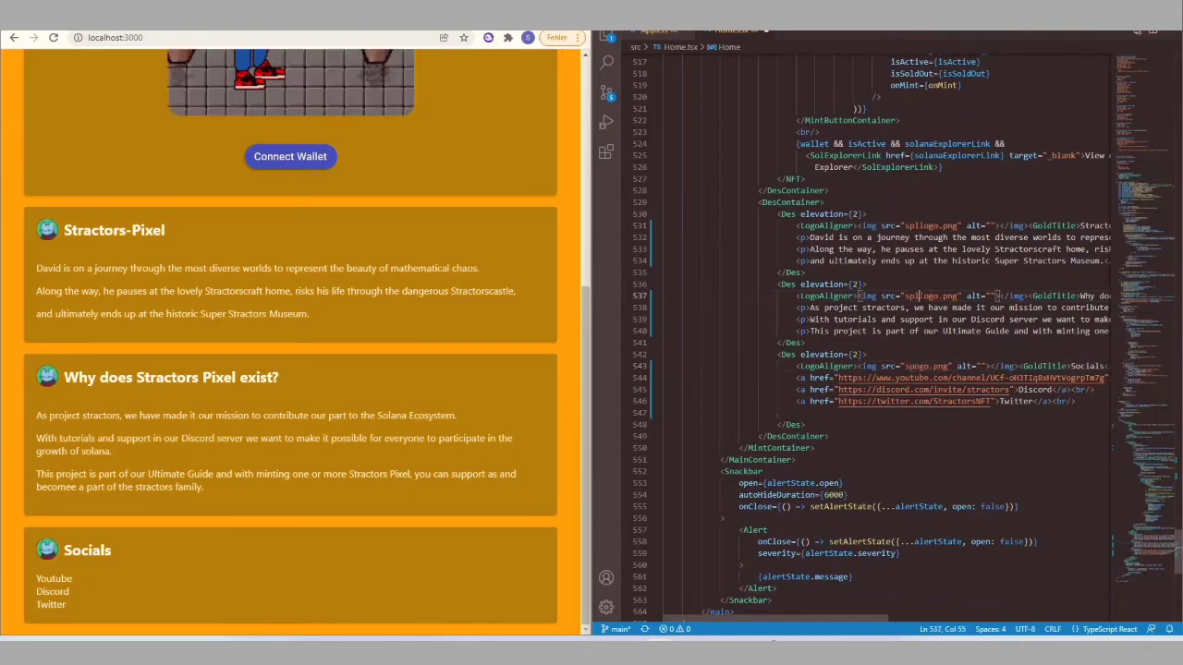
pyautogui.click(913, 225)
pyautogui.press('BackSpace')
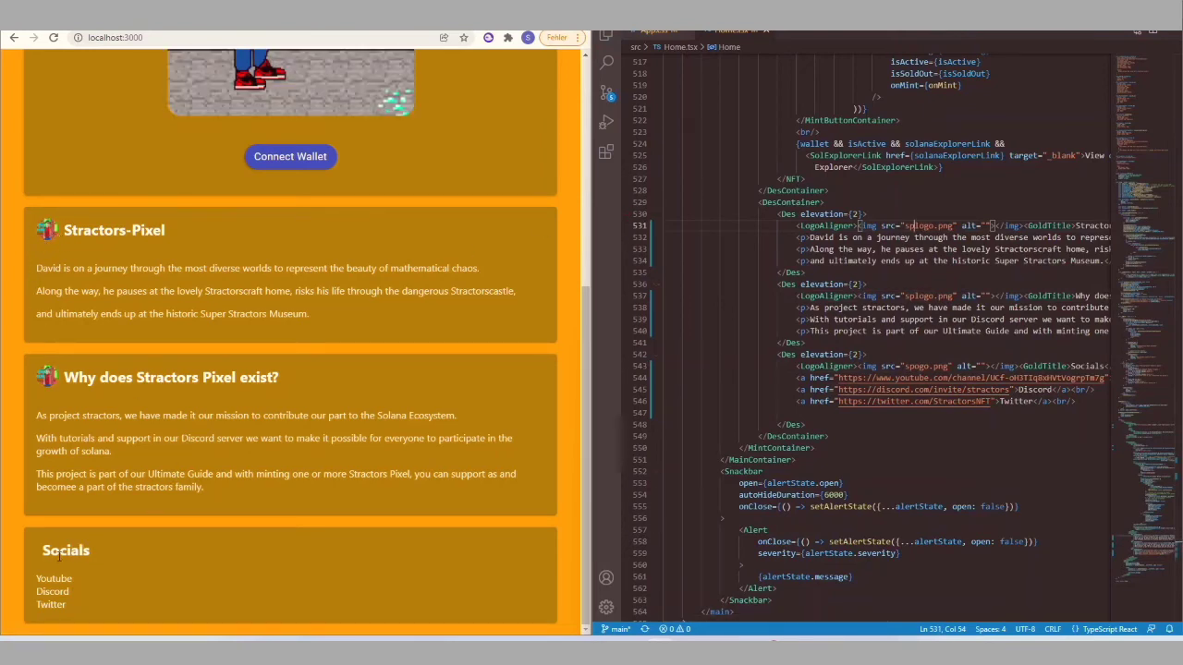
pyautogui.click(906, 366)
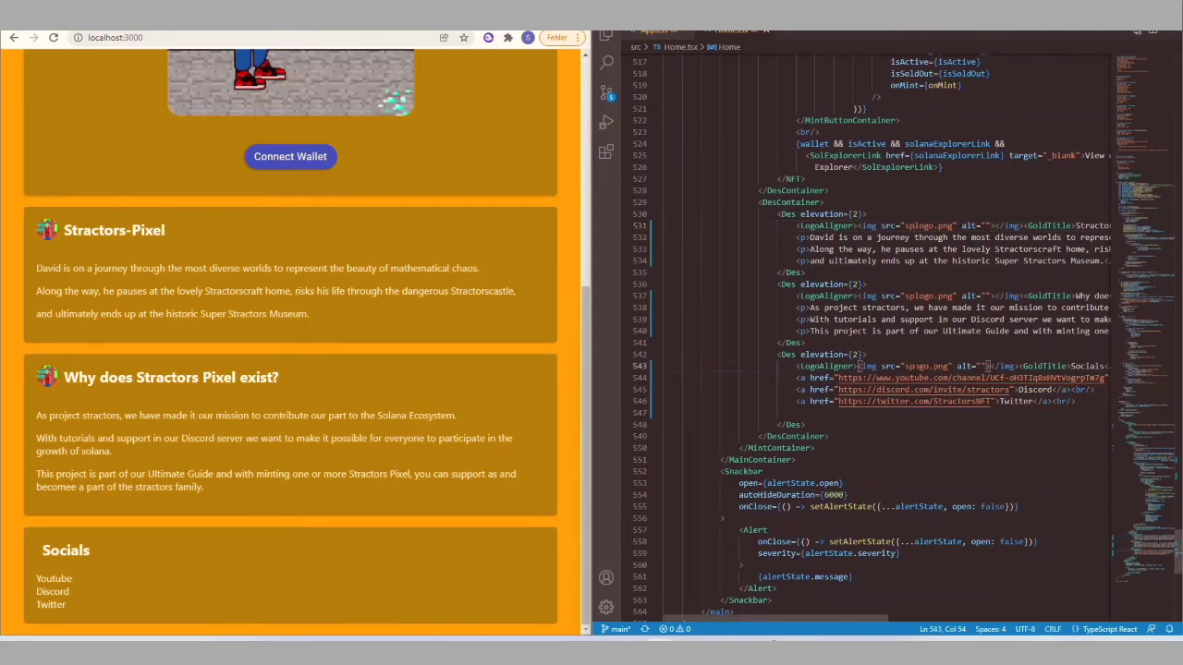
pyautogui.press('Right')
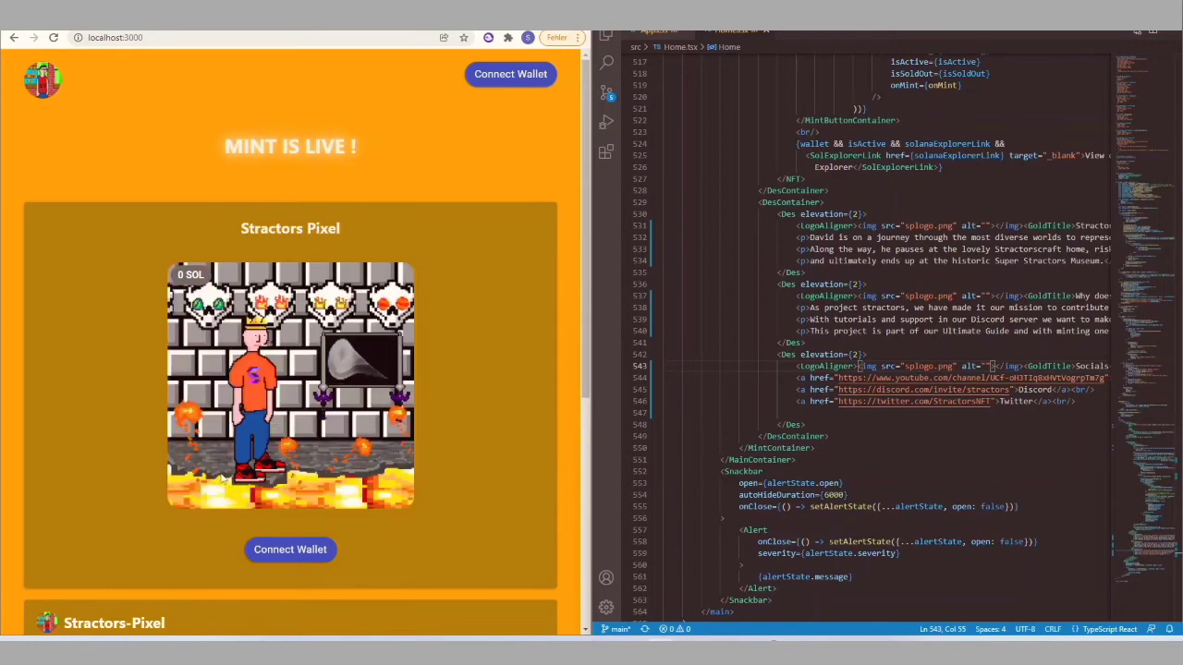
# Switch from the end of Home.tsx to the Command Prompt window.
pyautogui.scroll(-3, 259, 303)
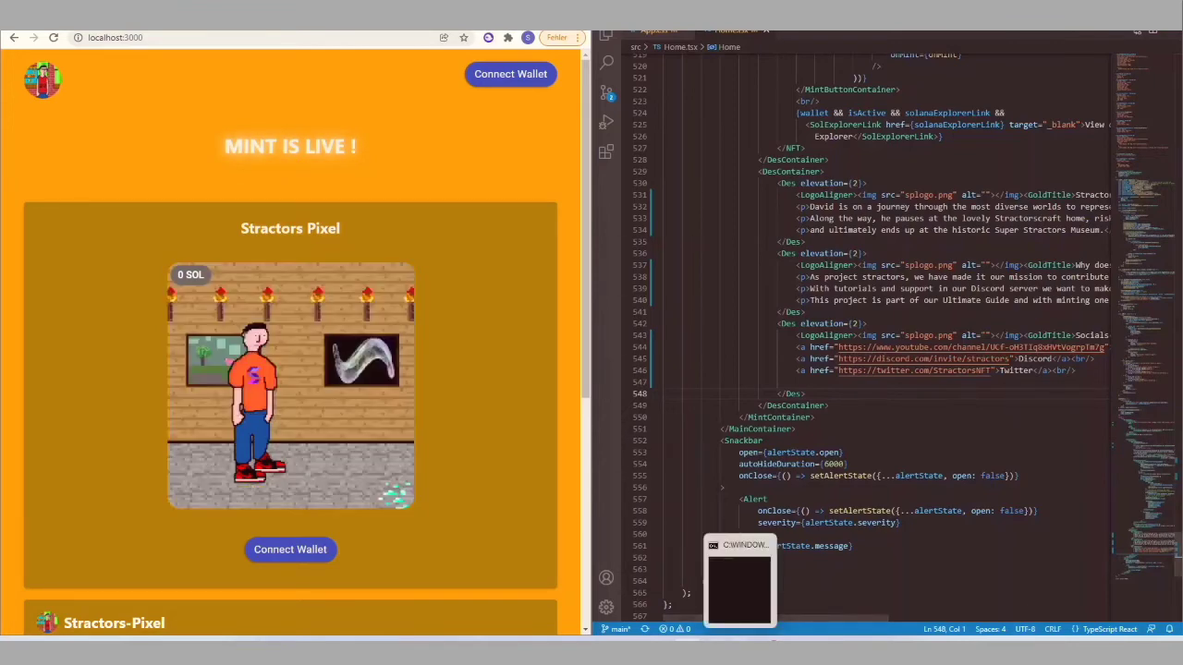
pyautogui.click(772, 545)
# Stage all changes, commit them as 'FE Adjustments', and push to GitHub.
pyautogui.write('git')
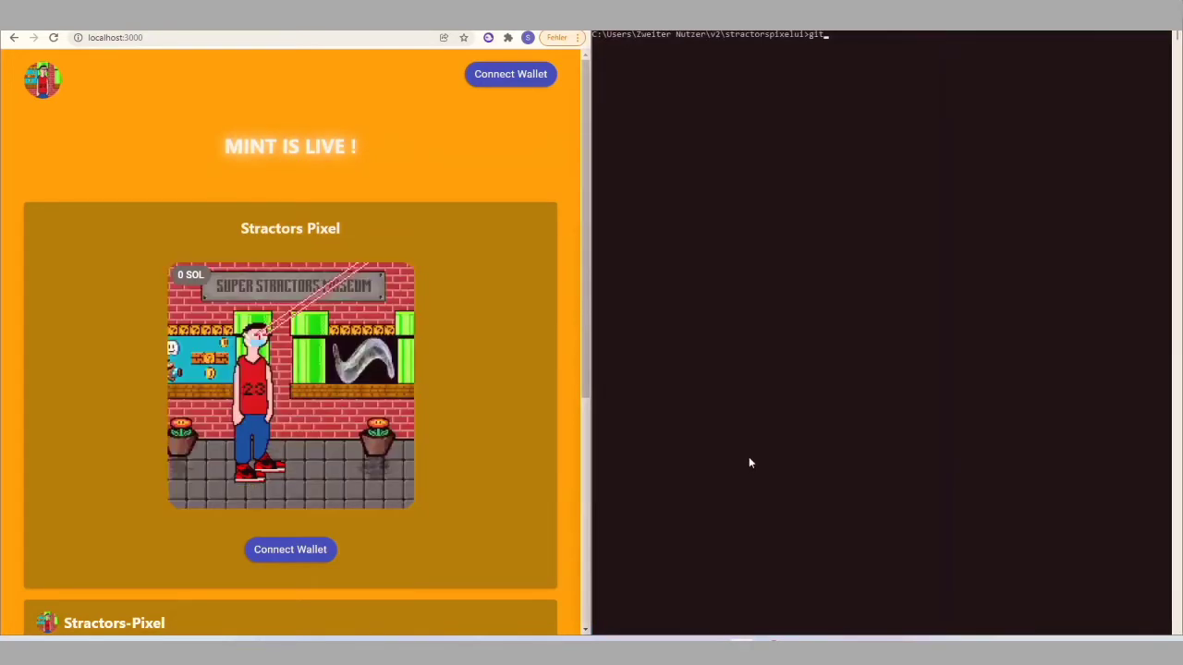
pyautogui.write(' add .')
pyautogui.press('Return')
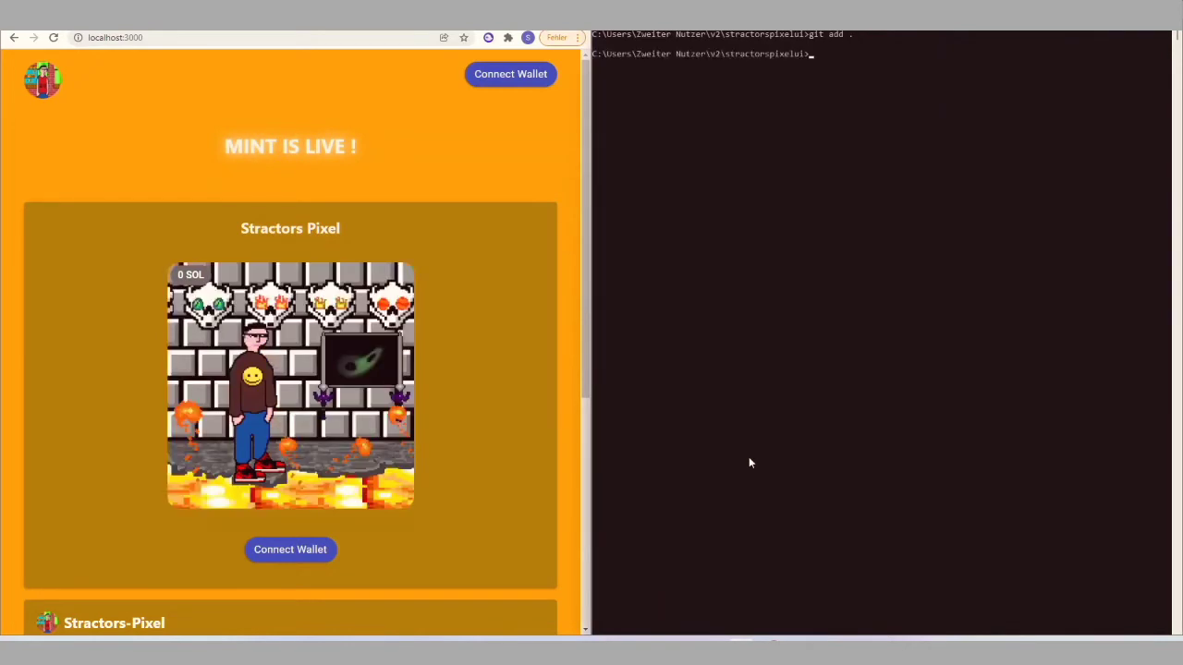
pyautogui.write('git commi')
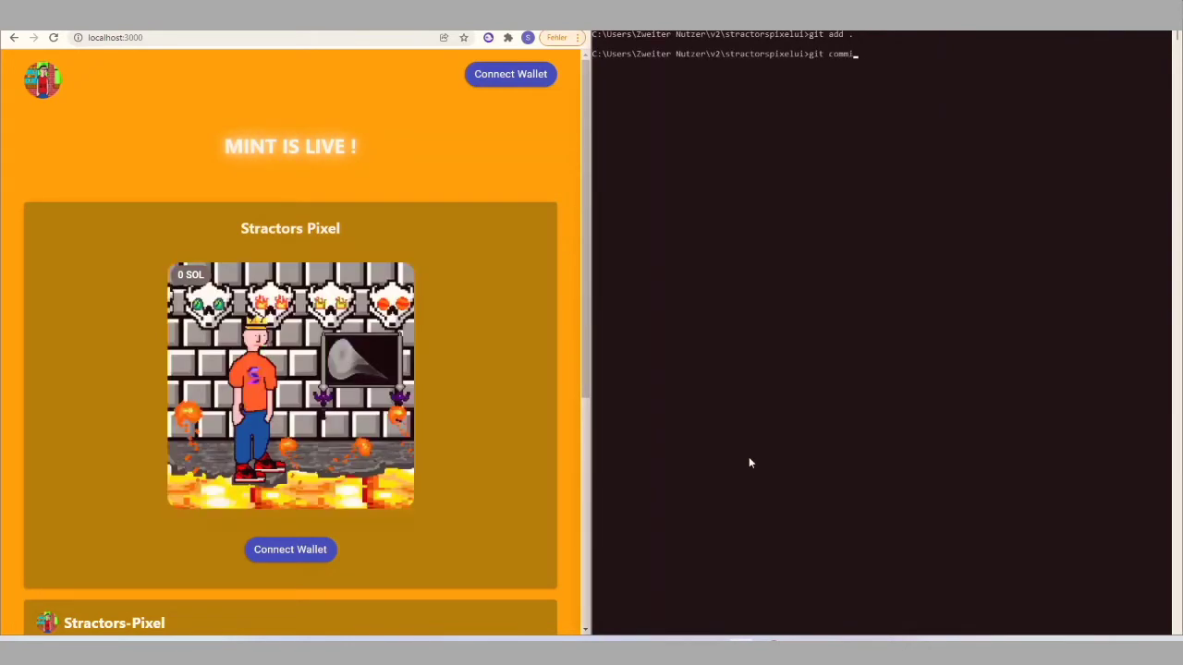
pyautogui.write('t -m "')
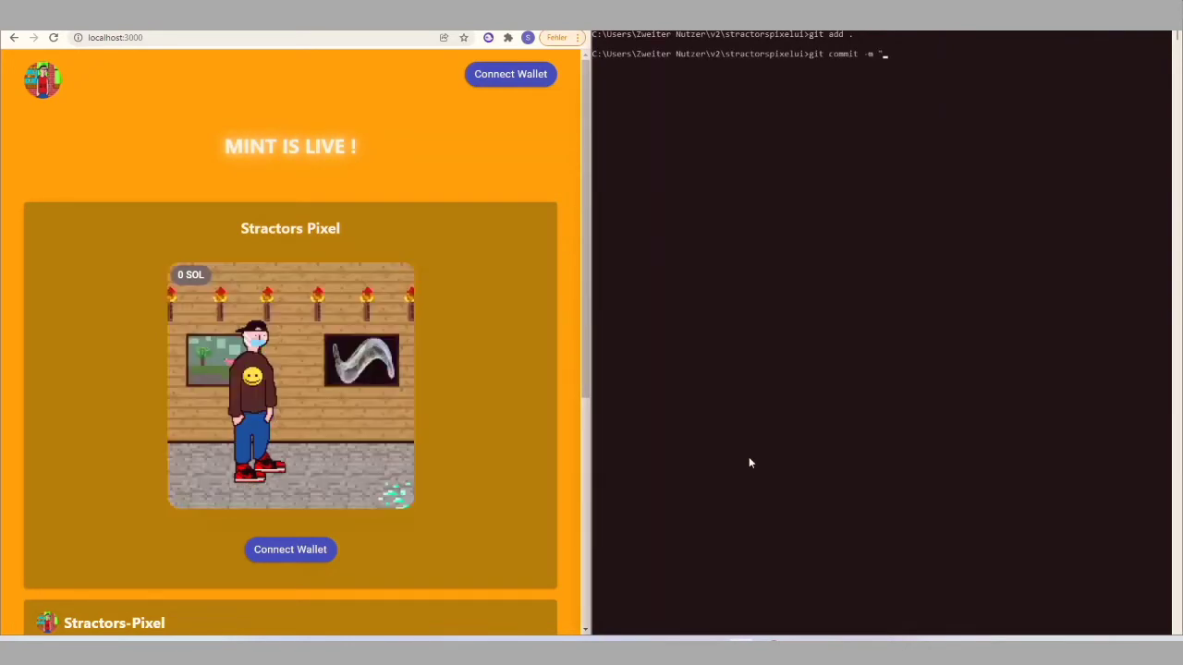
pyautogui.write('FE Adj')
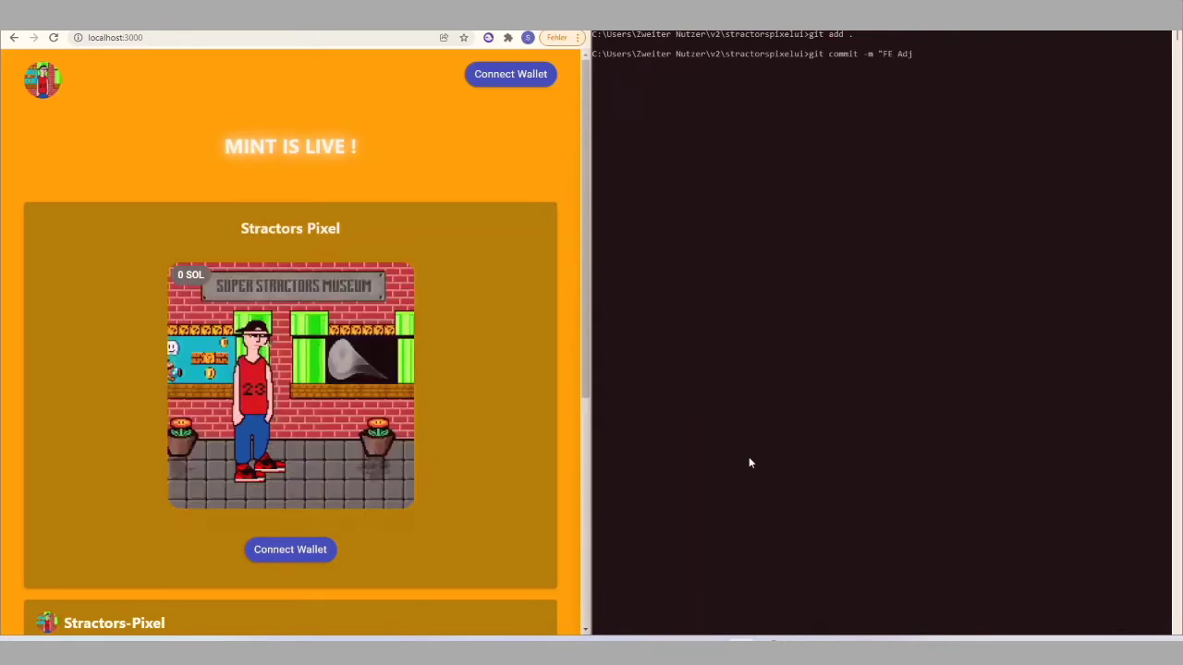
pyautogui.write('ustments"')
pyautogui.press('Return')
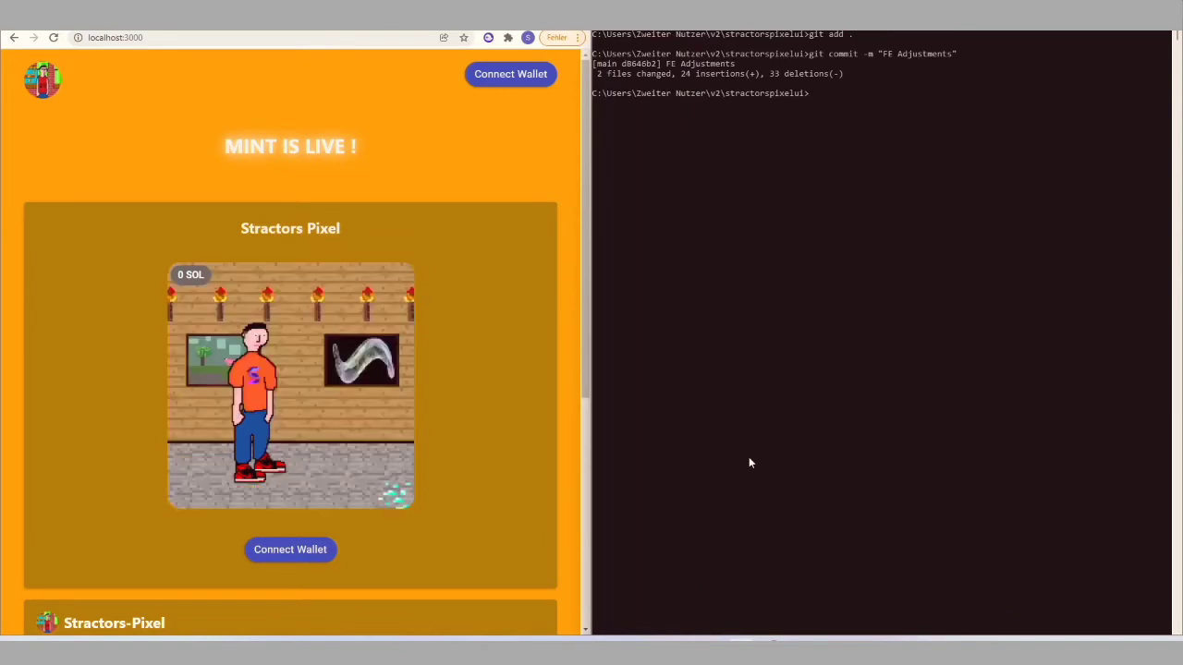
pyautogui.write('git push')
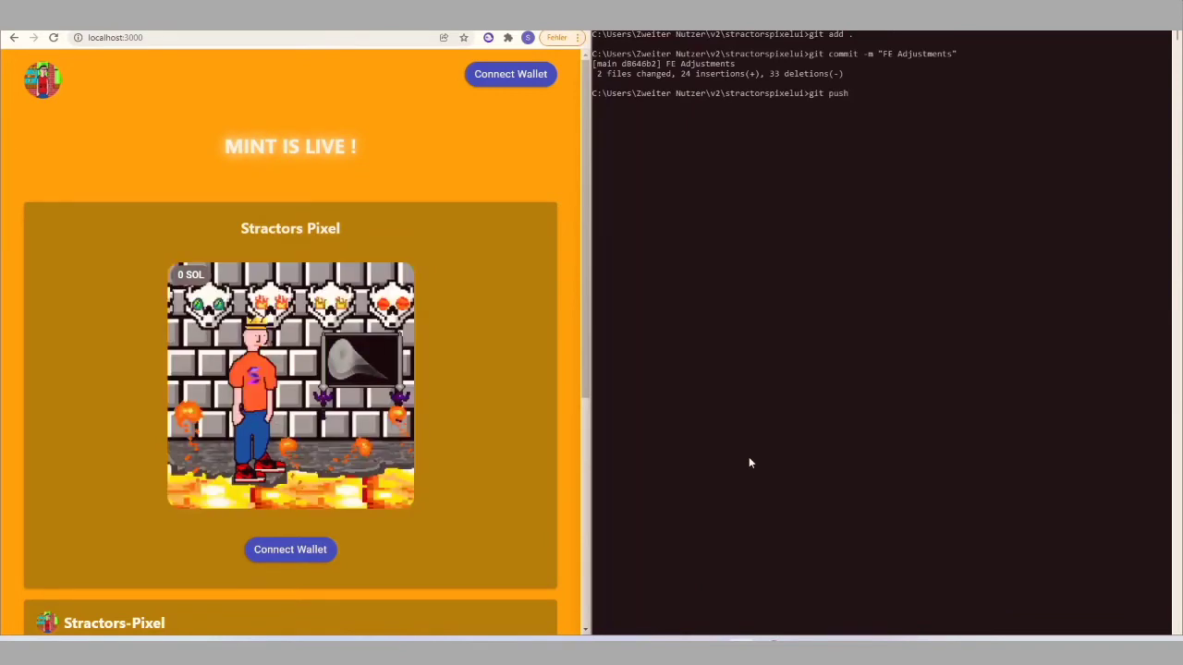
pyautogui.press('Return')
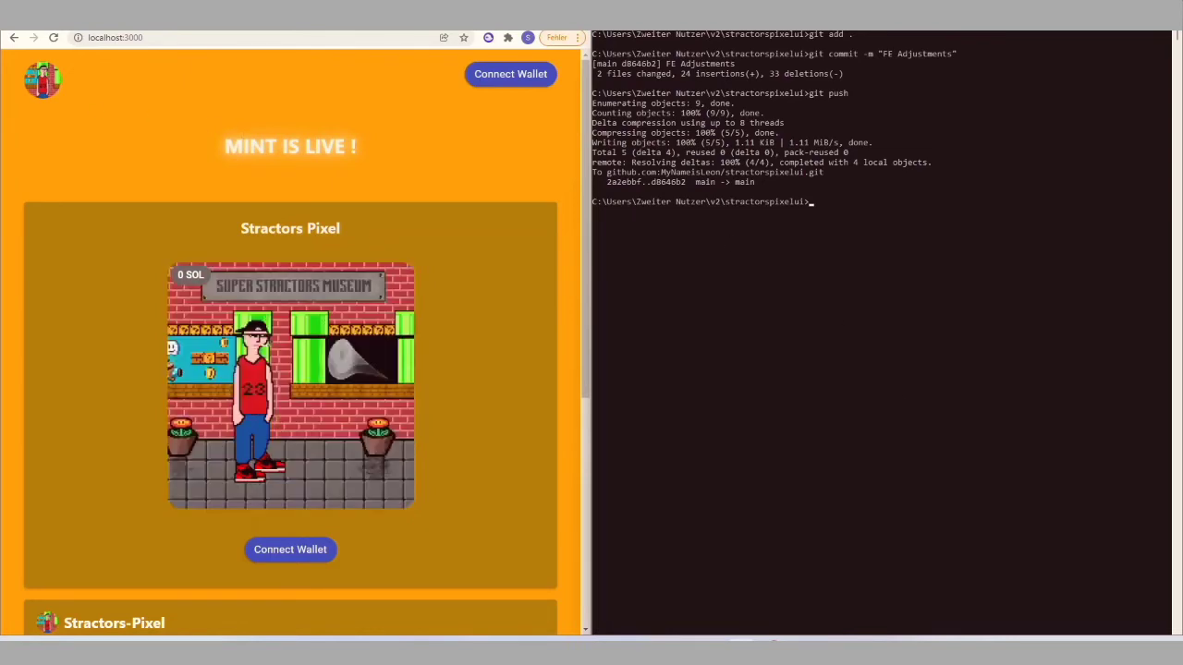
pyautogui.click(102, 18)
# Check the queued FE Adjustments deployment in the Vercel overview as it starts building.
pyautogui.scroll(-3, 269, 390)
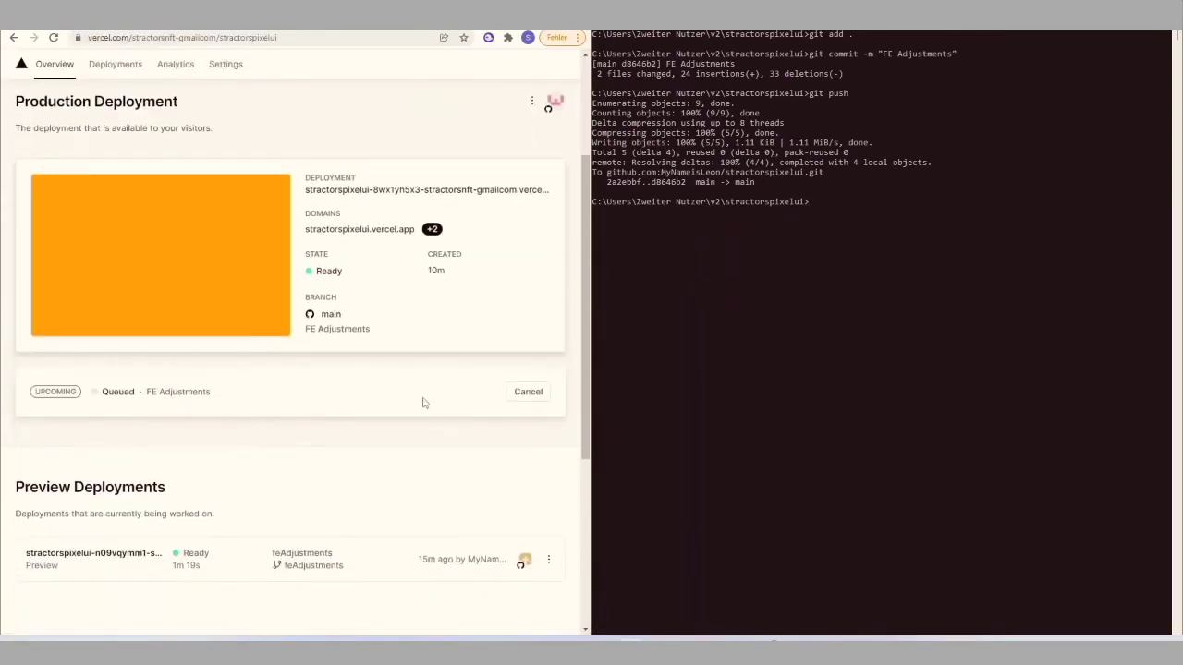
pyautogui.moveTo(98, 391); pyautogui.dragTo(219, 398)
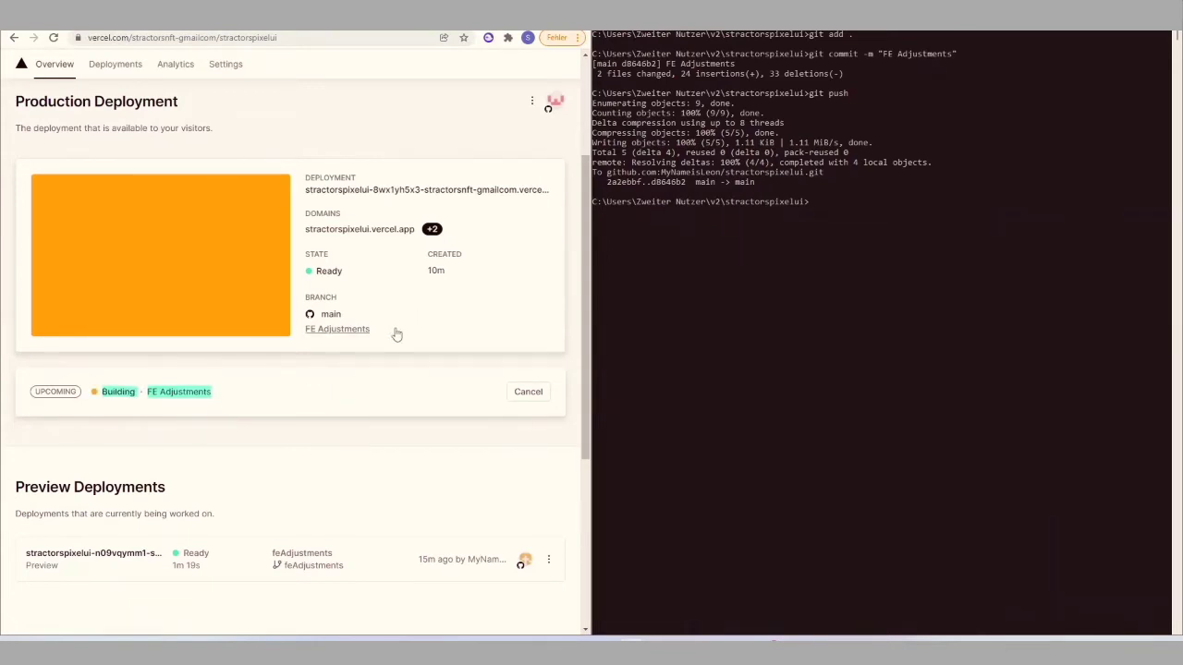
pyautogui.moveTo(368, 330); pyautogui.dragTo(308, 316)
pyautogui.click(259, 406)
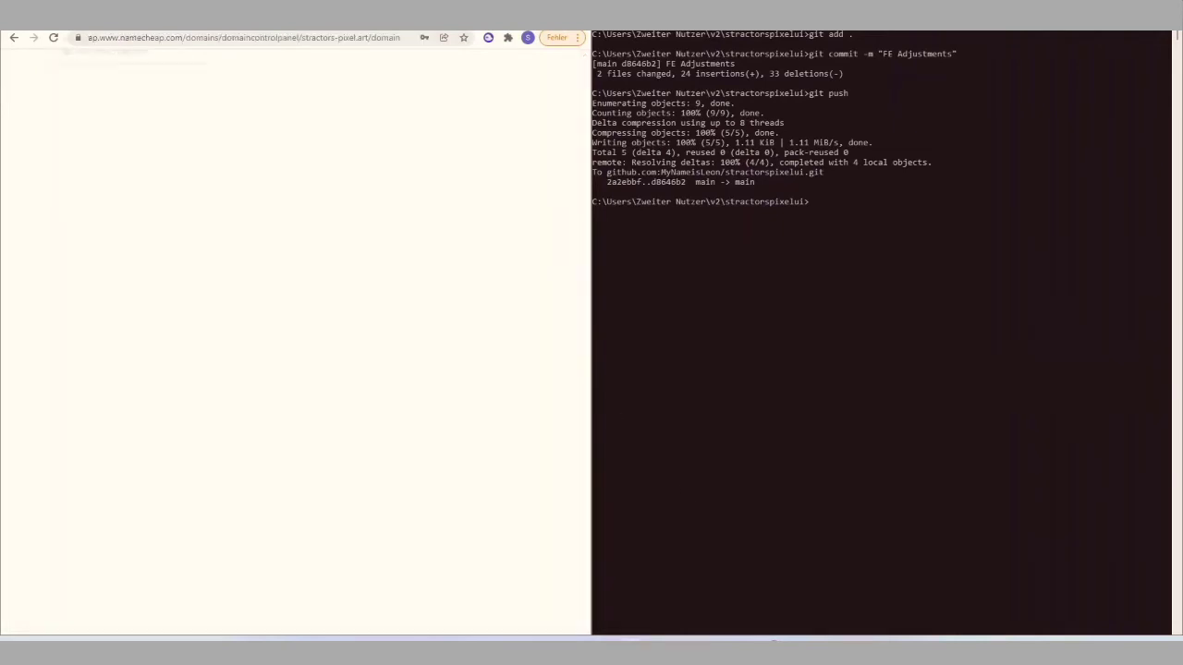
# Copy stractors-pixel.art from Namecheap and add it in Vercel's Domains settings.
pyautogui.tripleClick(157, 218)
pyautogui.hotkey('ctrl', 'c')
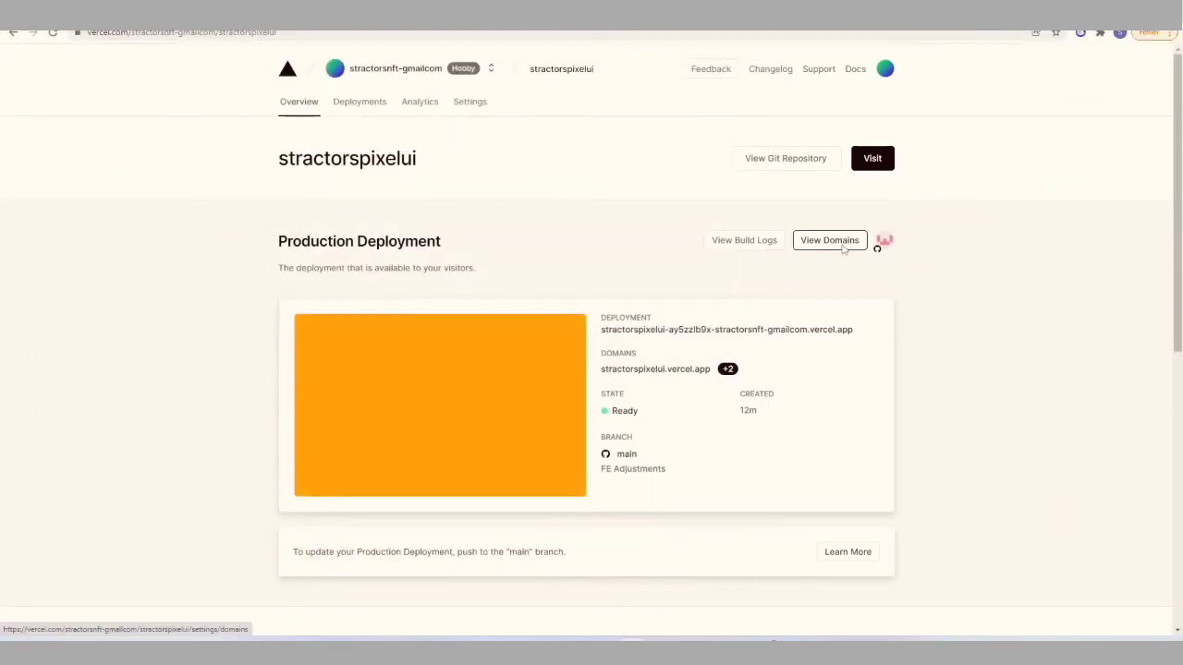
pyautogui.click(832, 243)
pyautogui.hotkey('ctrl', 'Tab')
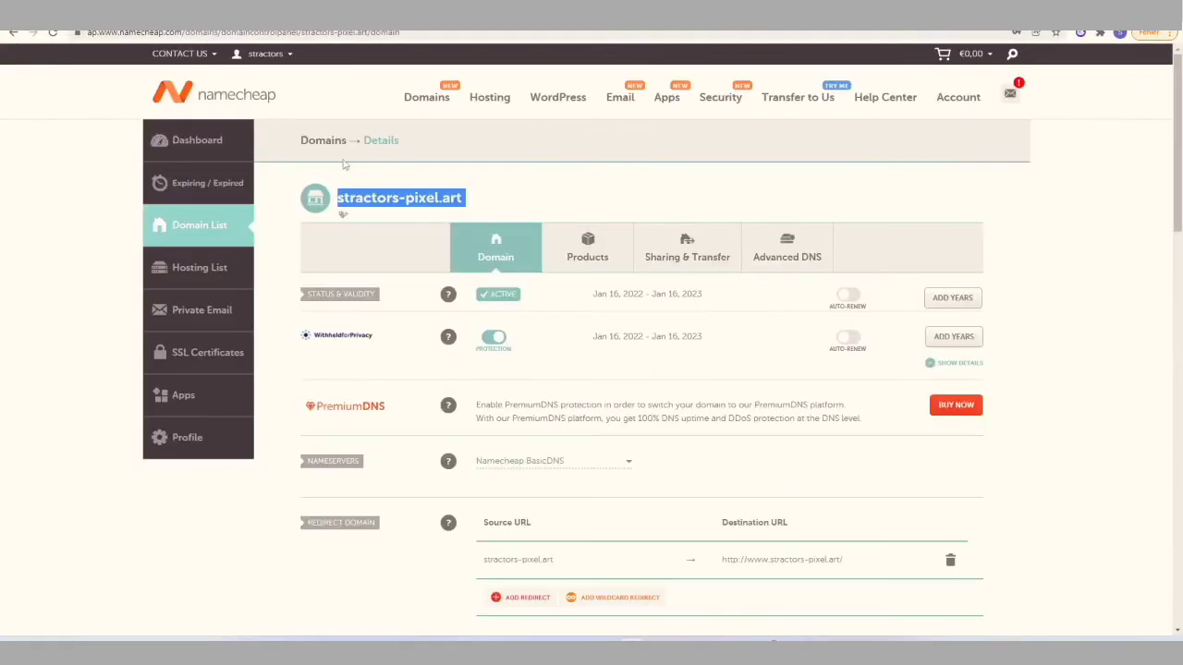
pyautogui.rightClick(408, 191)
pyautogui.click(430, 201)
pyautogui.hotkey('ctrl', 'Tab')
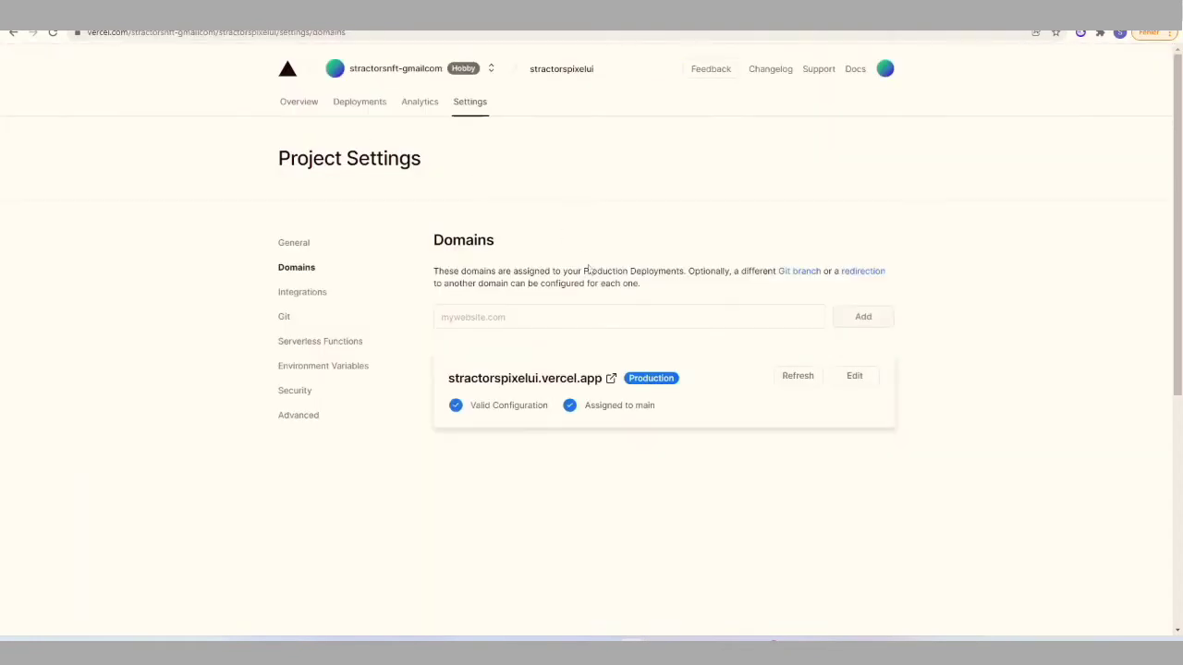
pyautogui.click(495, 319)
pyautogui.hotkey('ctrl', 'v')
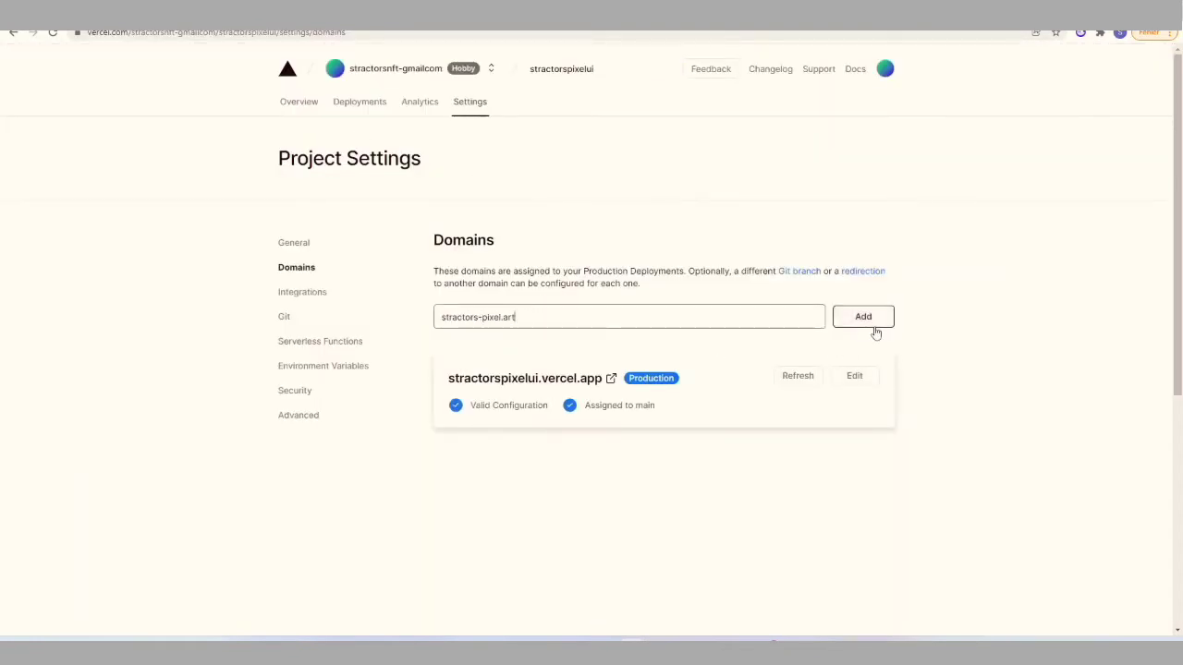
pyautogui.click(874, 325)
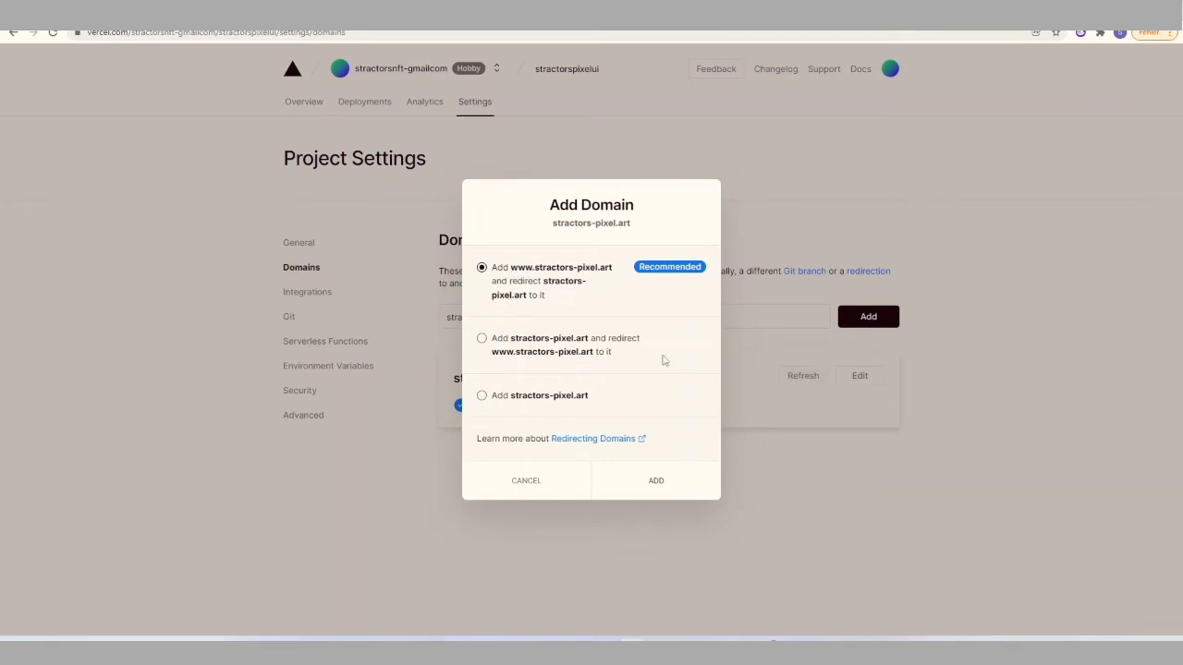
pyautogui.click(658, 481)
pyautogui.scroll(-4, 431, 404)
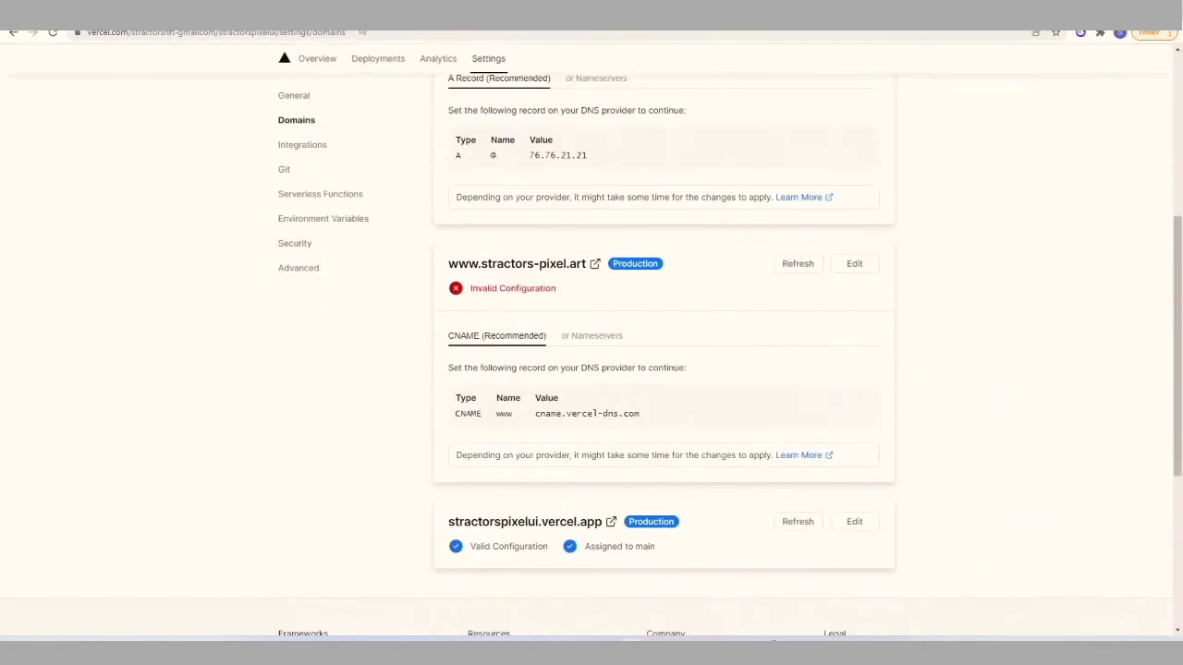
pyautogui.scroll(1, 528, 362)
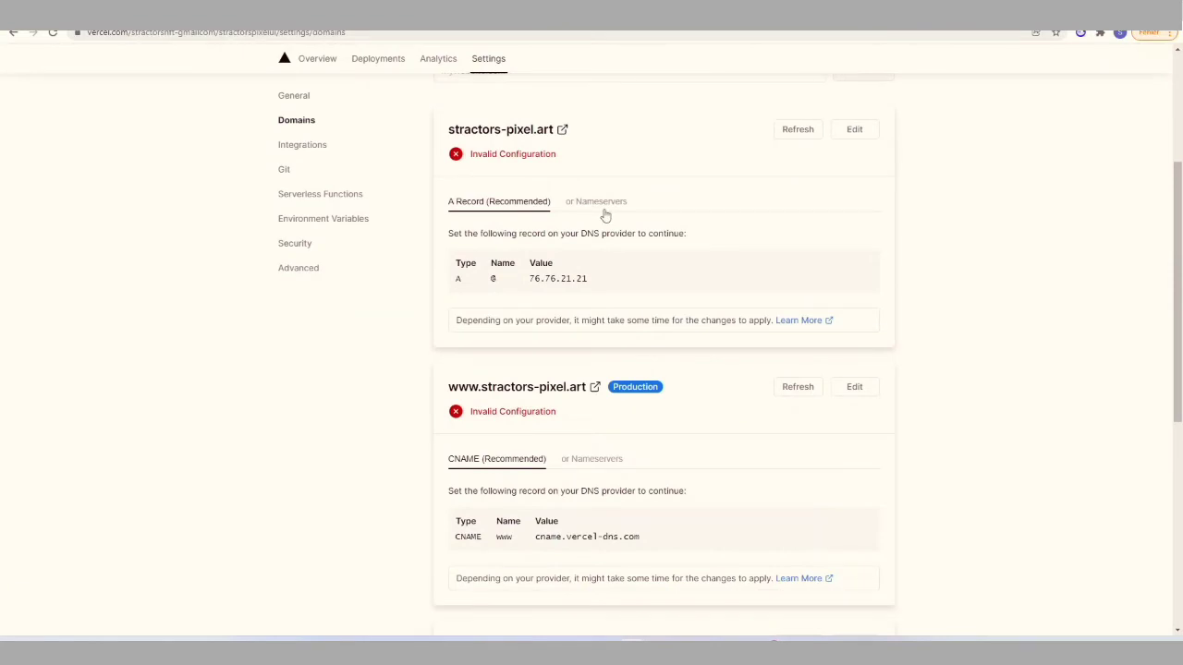
# Copy nameserver ns1.vercel-dns.com and open Namecheap's nameserver choices.
pyautogui.click(587, 203)
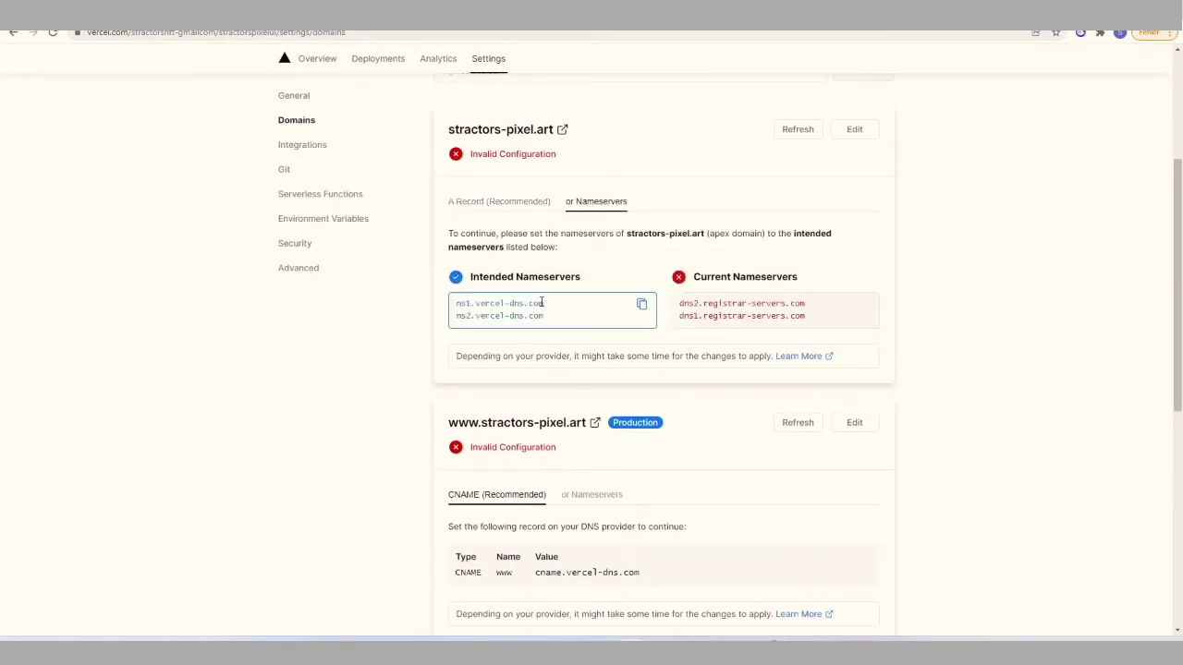
pyautogui.moveTo(544, 304); pyautogui.dragTo(447, 306)
pyautogui.hotkey('ctrl', 'c')
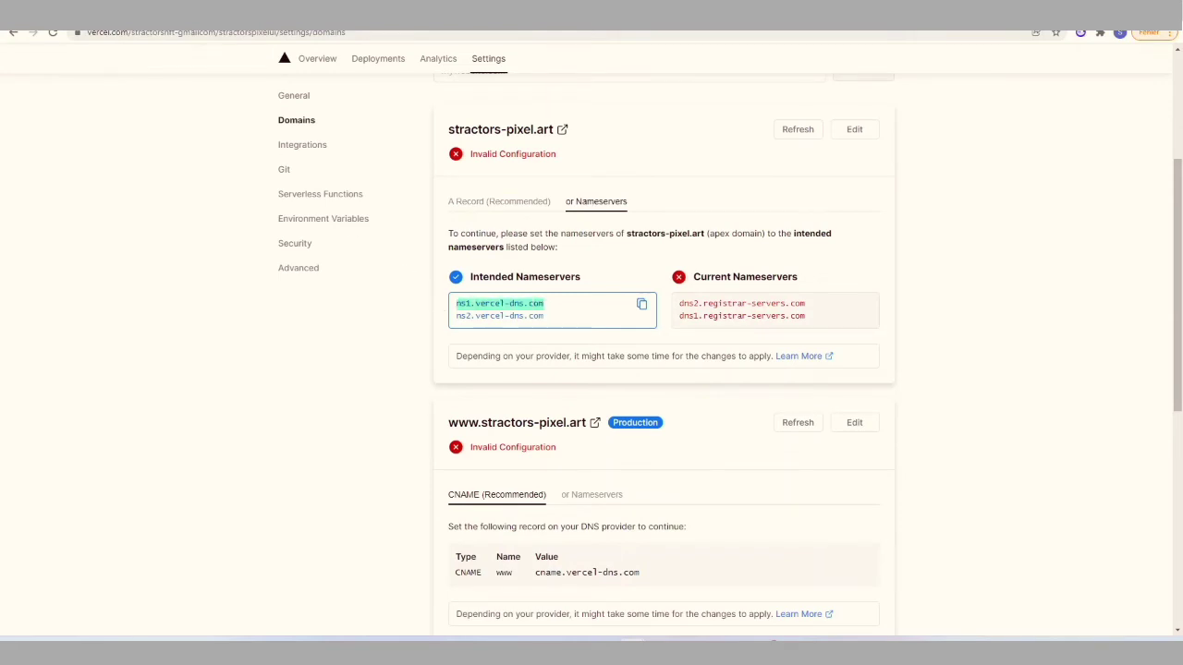
pyautogui.hotkey('ctrl', 'Tab')
pyautogui.click(532, 465)
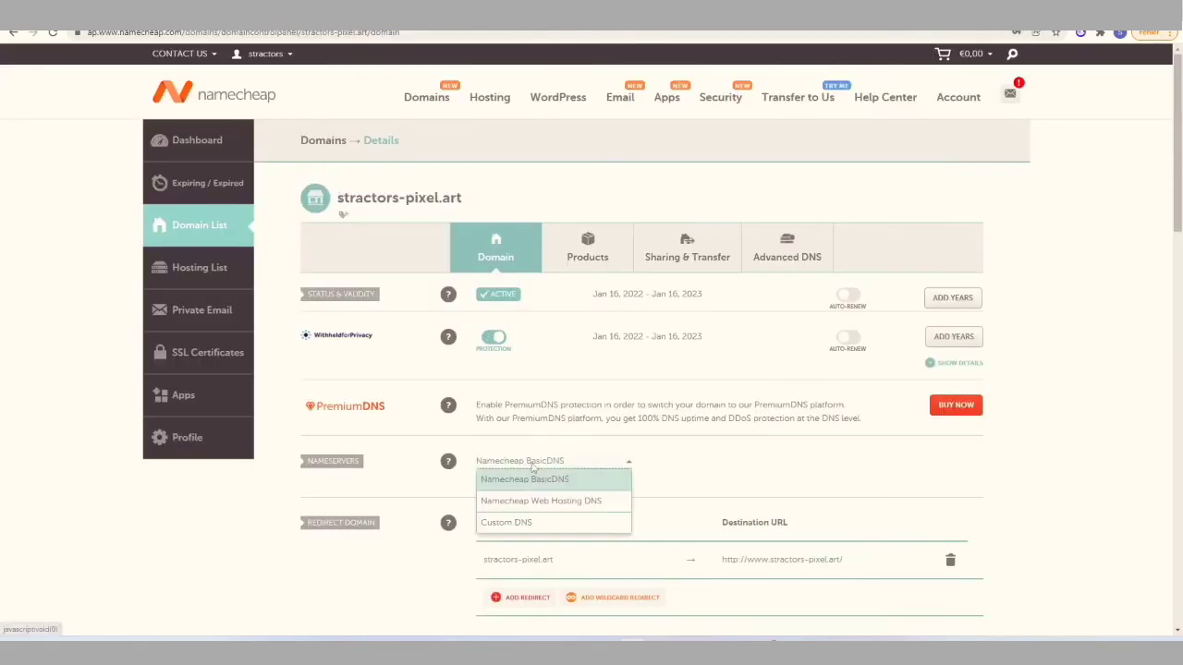
# Set Custom DNS with ns1.vercel-dns.com and ns2.vercel-dns.com for stractors-pixel.art and save.
pyautogui.click(529, 523)
pyautogui.click(523, 495)
pyautogui.hotkey('ctrl', 'v')
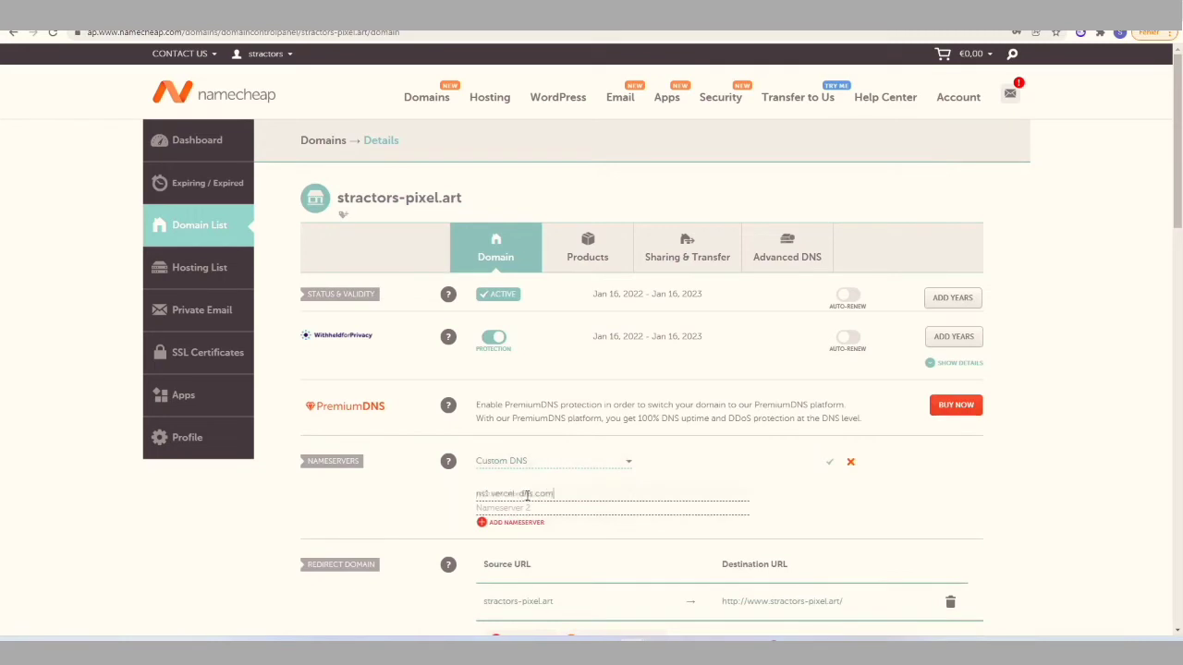
pyautogui.click(521, 507)
pyautogui.hotkey('ctrl', 'v')
pyautogui.doubleClick(486, 508)
pyautogui.write('ns2')
pyautogui.click(832, 464)
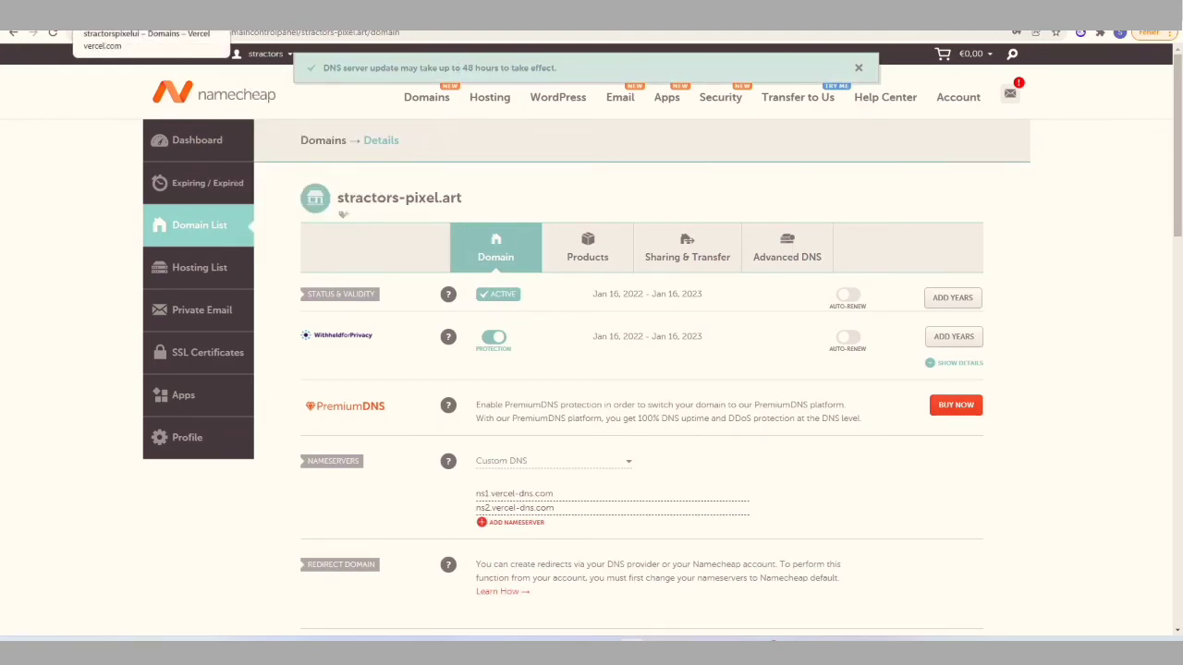
pyautogui.click(148, 15)
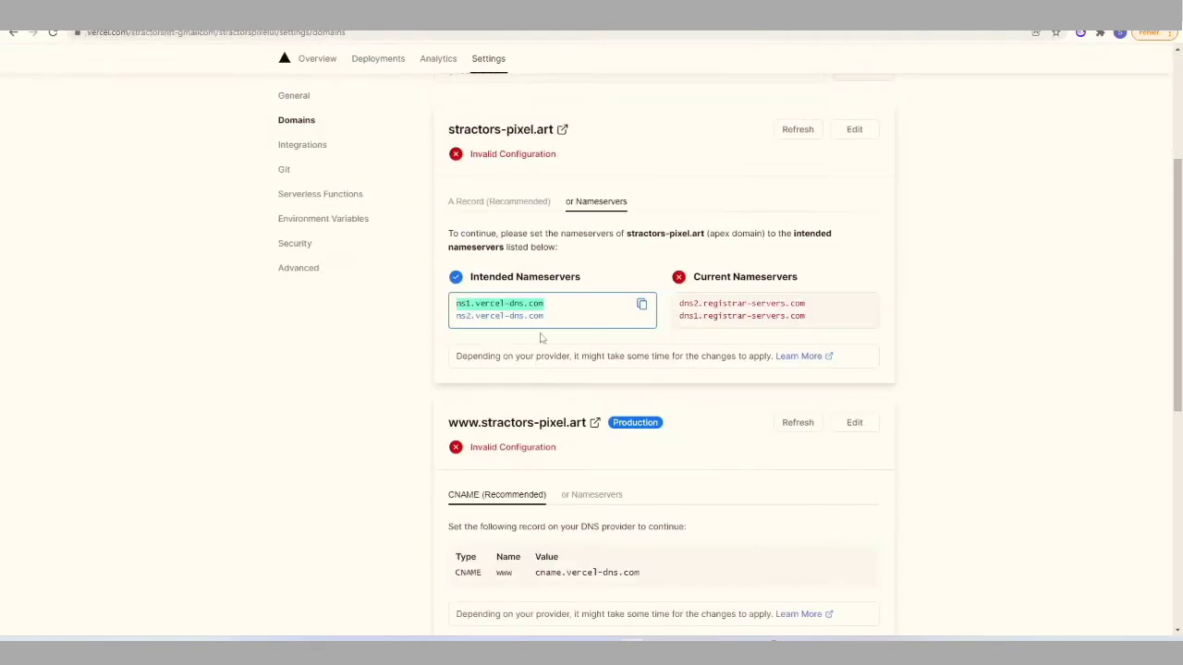
pyautogui.scroll(2, 475, 111)
pyautogui.press('F5')
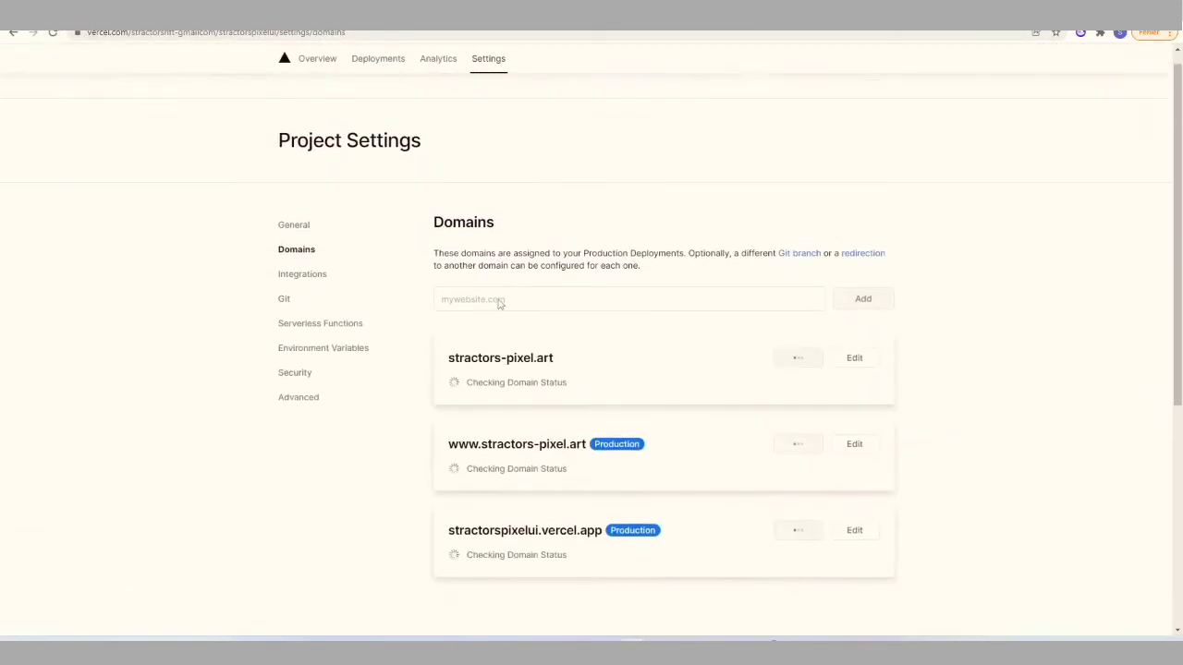
pyautogui.scroll(-2, 573, 407)
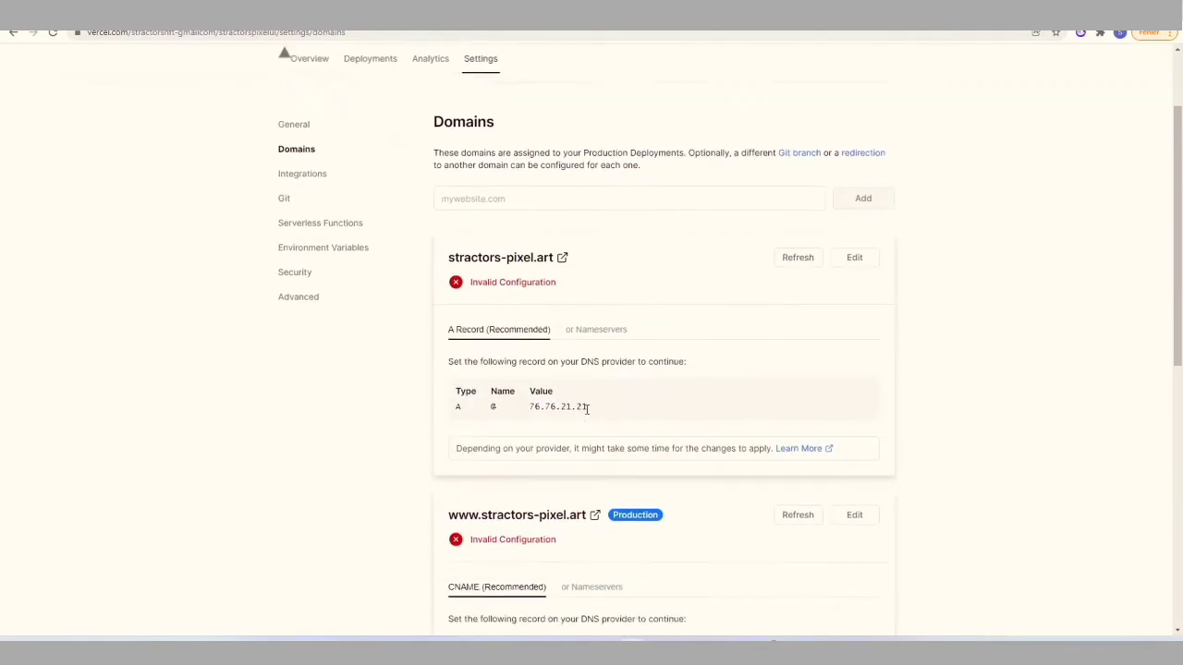
pyautogui.scroll(3, 528, 351)
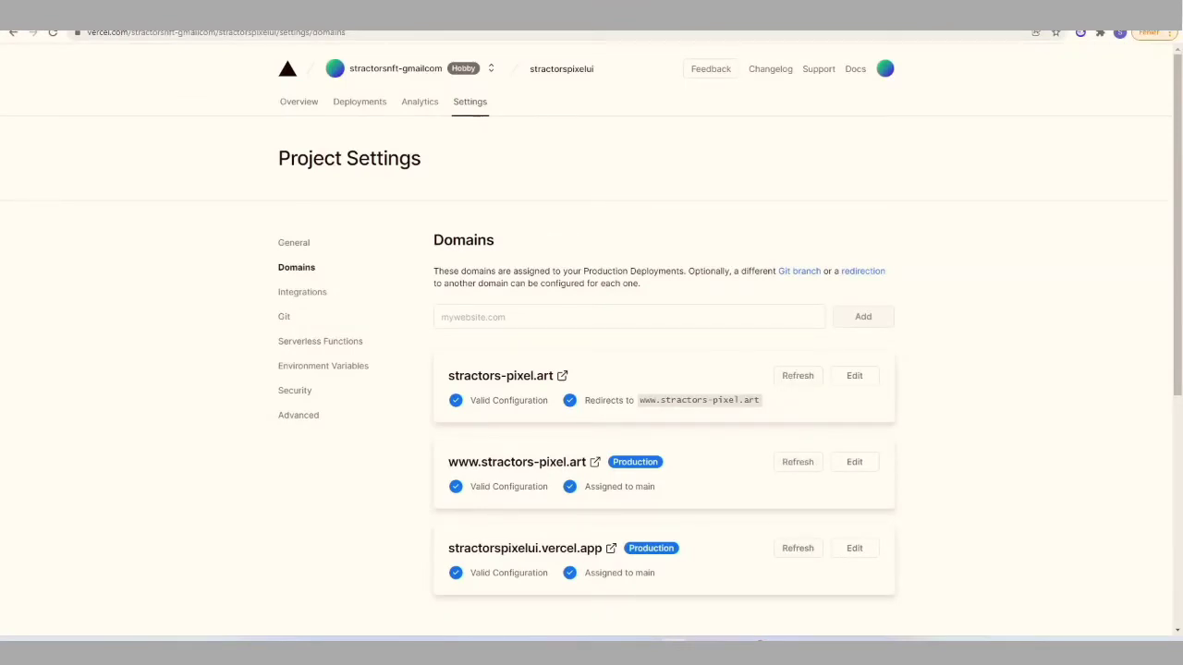
pyautogui.click(545, 472)
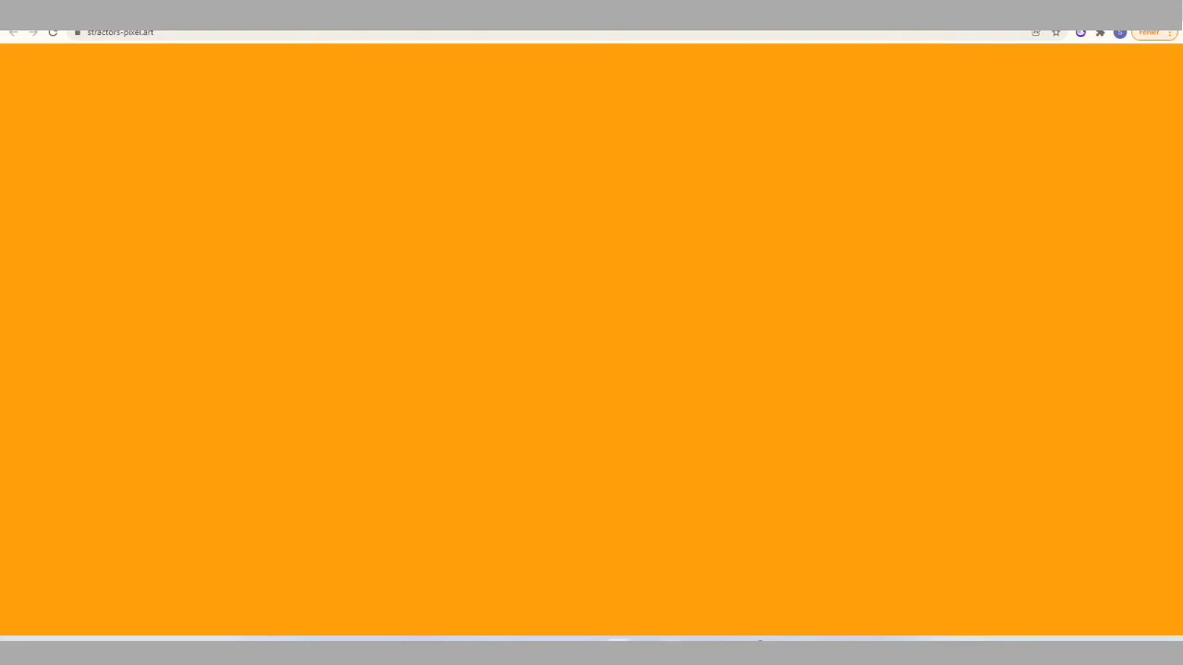
# Open the .gitignore file in the stractorspixelui project folder.
pyautogui.moveTo(536, 641)
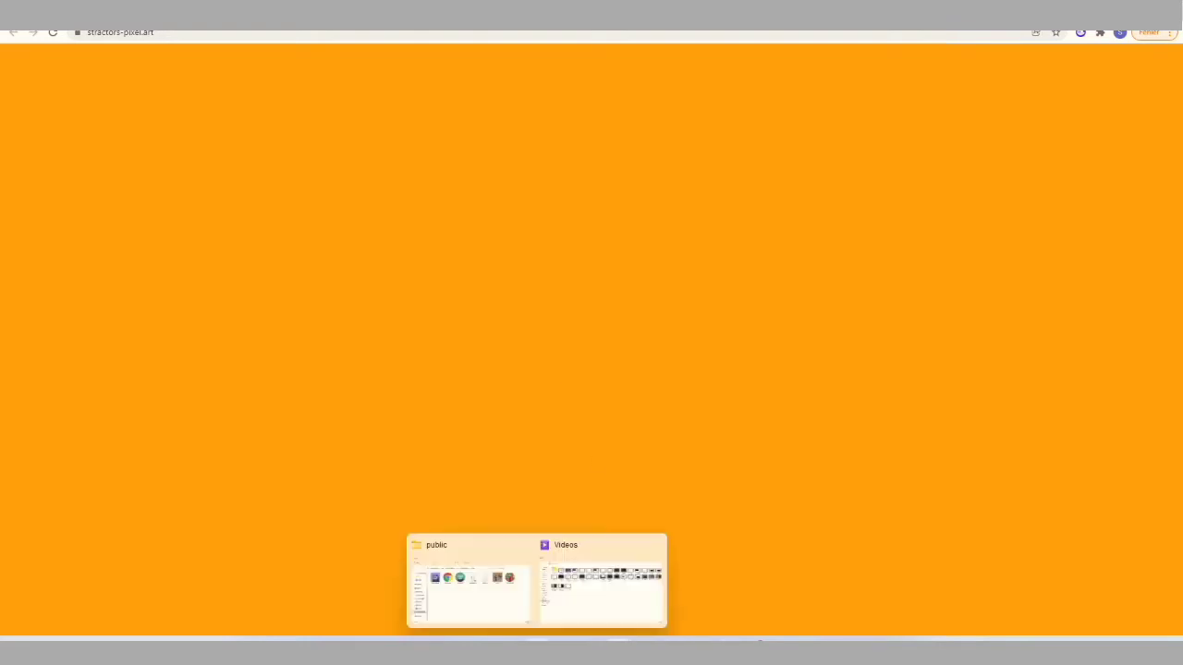
pyautogui.click(501, 602)
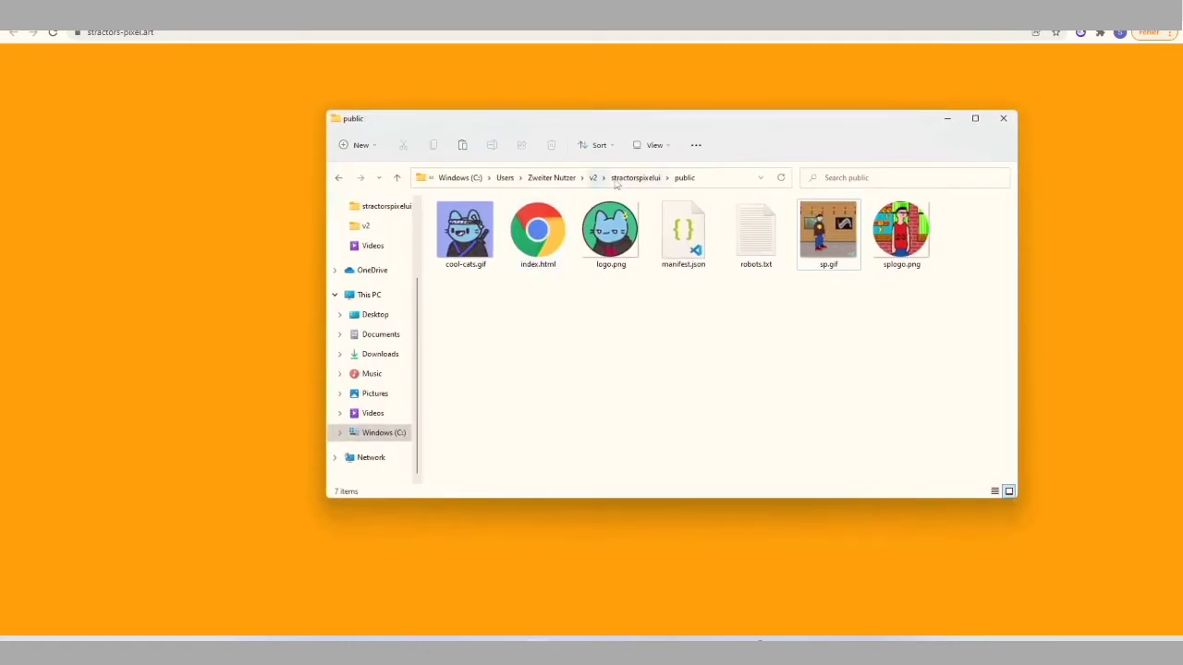
pyautogui.click(617, 179)
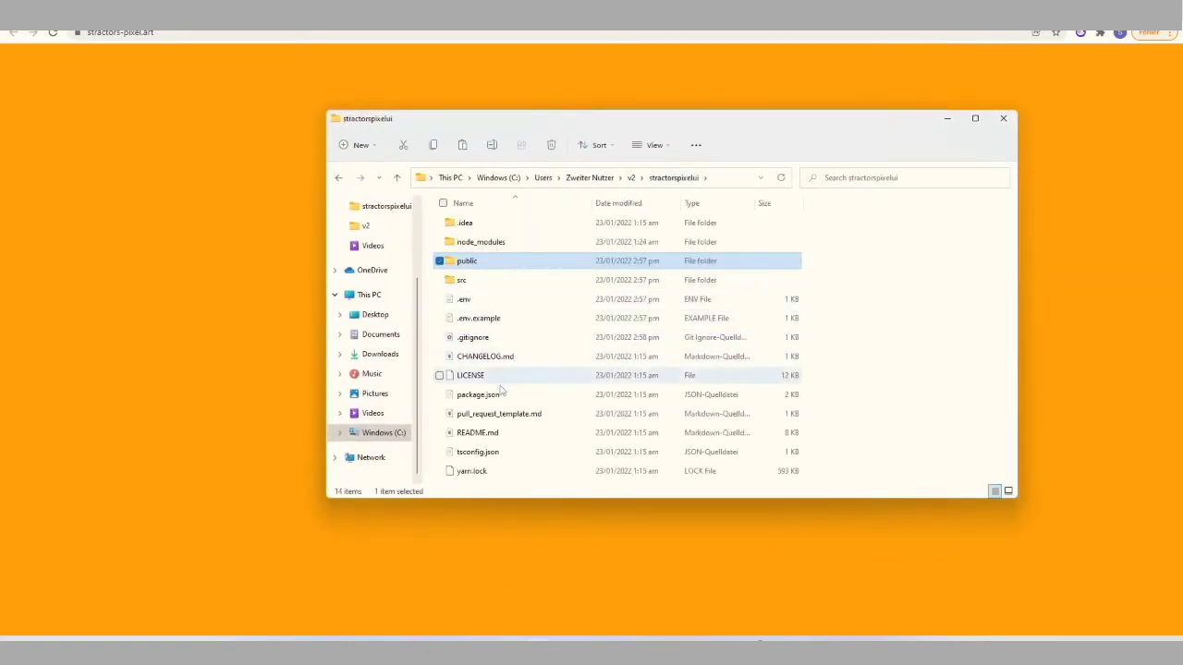
pyautogui.click(475, 339)
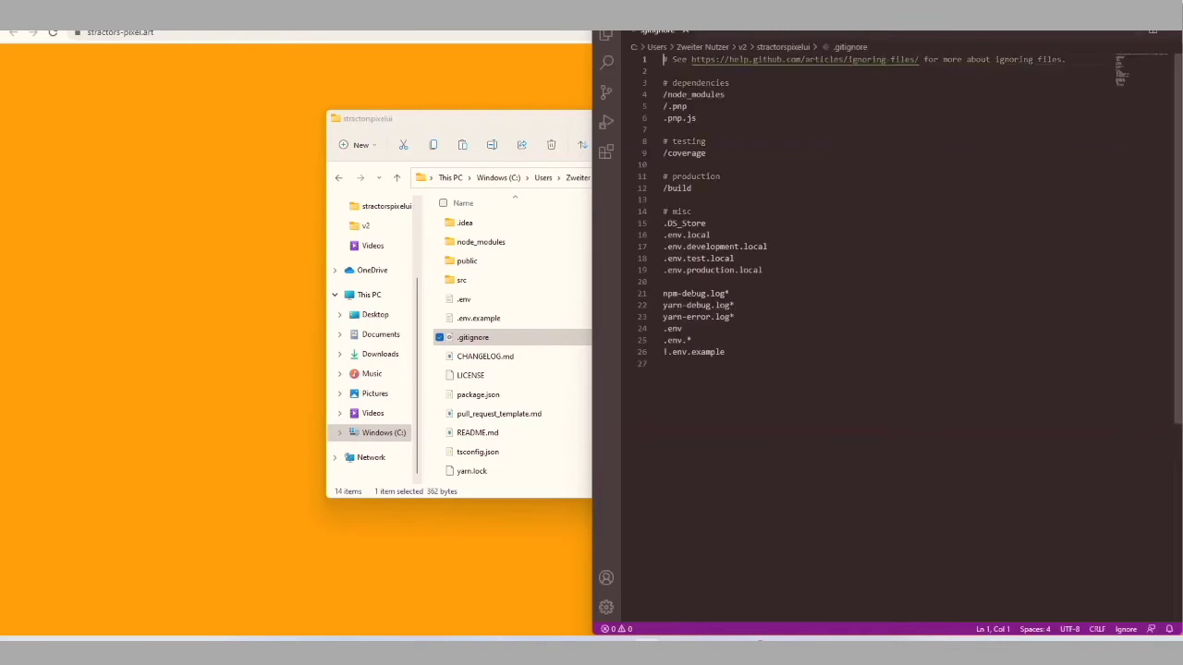
# Delete the .env entry on line 24 and save .gitignore.
pyautogui.moveTo(682, 329); pyautogui.dragTo(662, 329)
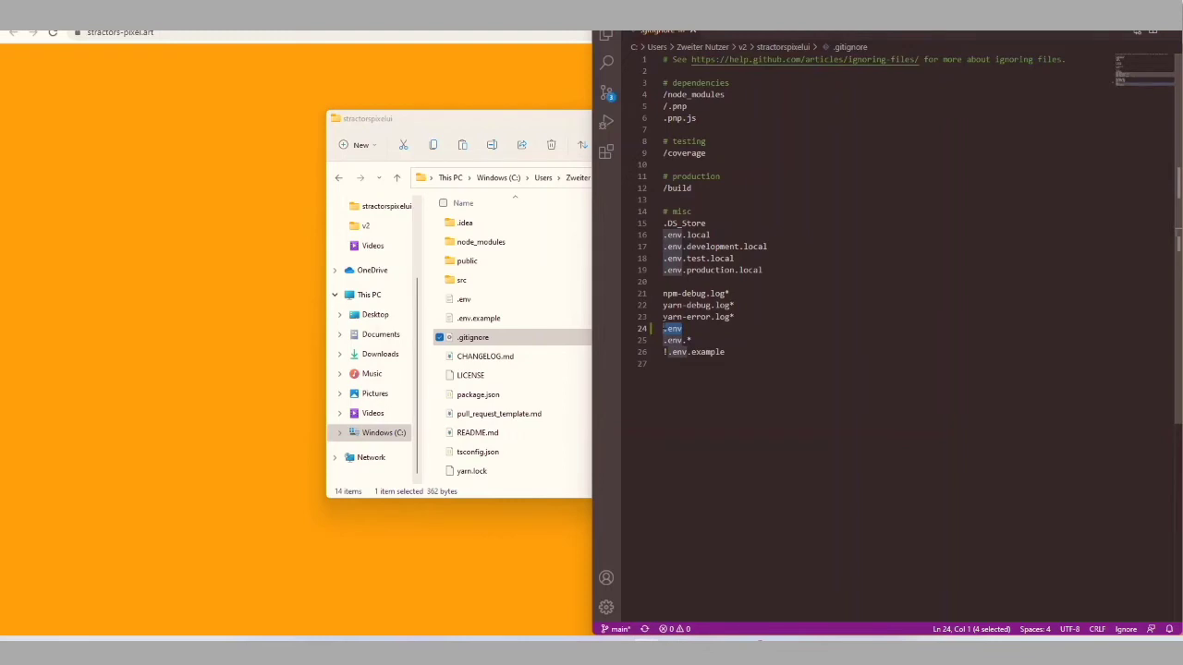
pyautogui.press('BackSpace')
pyautogui.press('BackSpace')
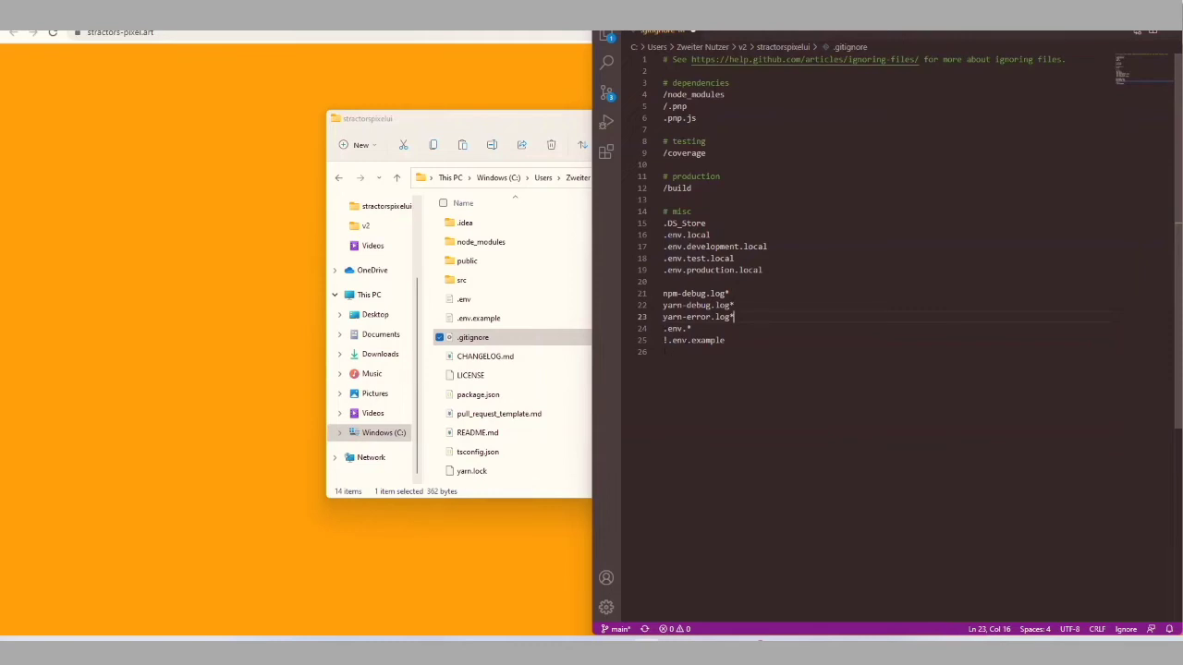
pyautogui.hotkey('ctrl', 's')
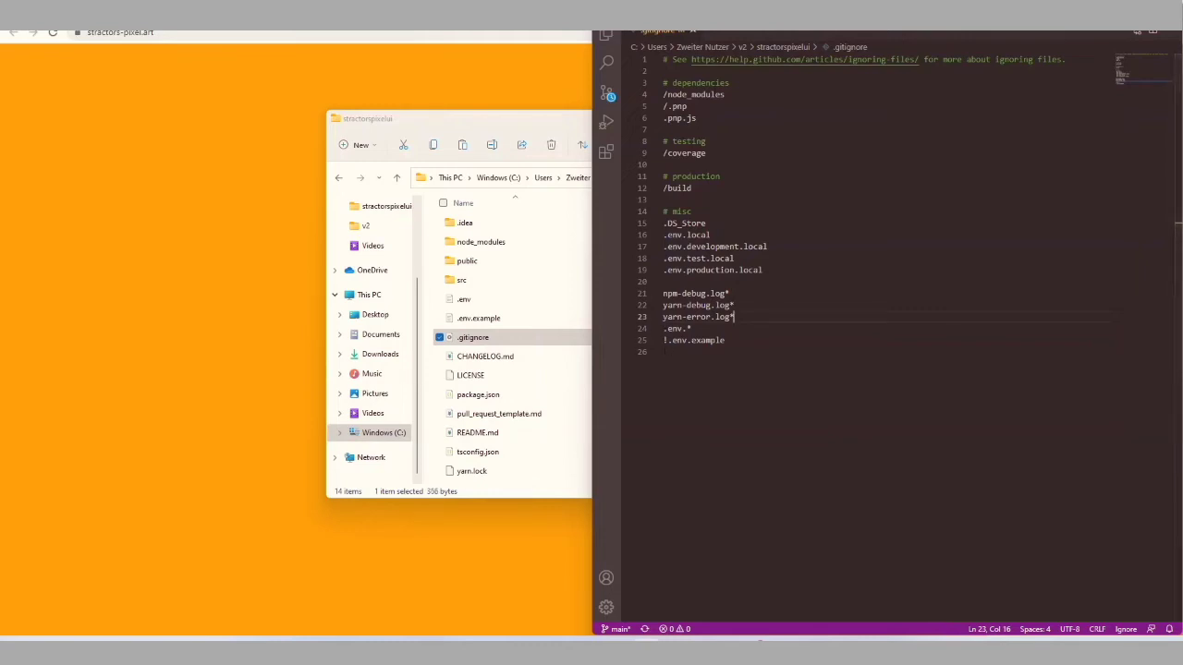
pyautogui.press('super+Down')
pyautogui.press('super+Down')
pyautogui.hotkey('alt', 'Tab')
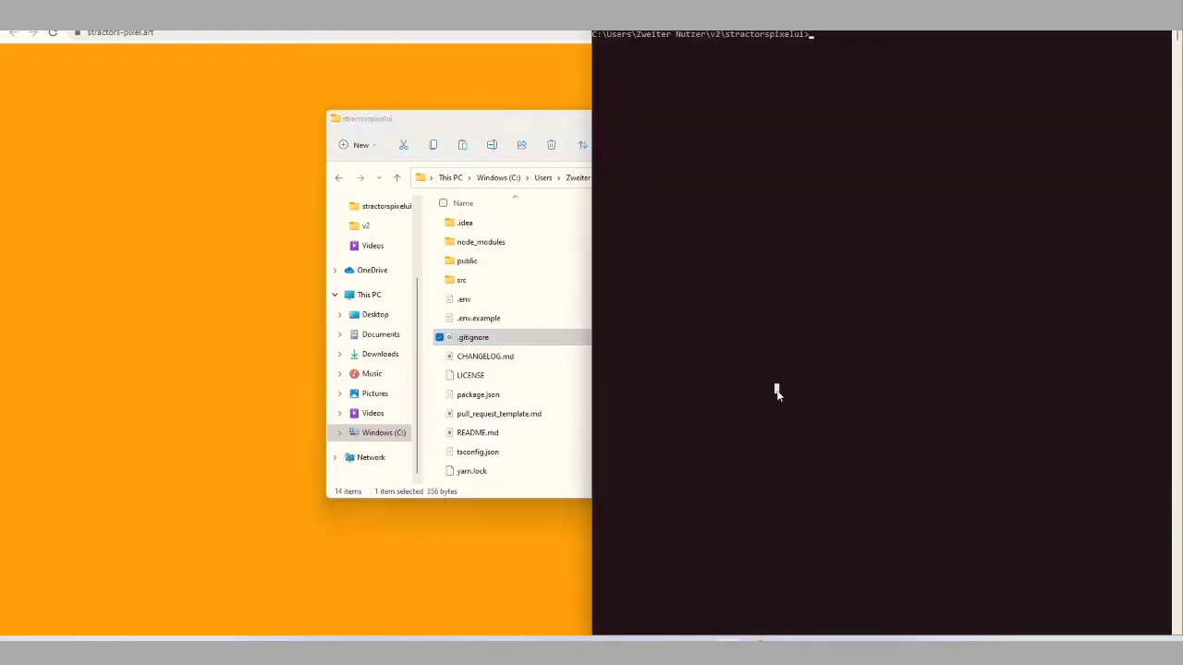
# Stage all changes, commit as "gitignore adjustments" and run git push.
pyautogui.write('git add .')
pyautogui.press('Return')
pyautogui.write('git commit -m')
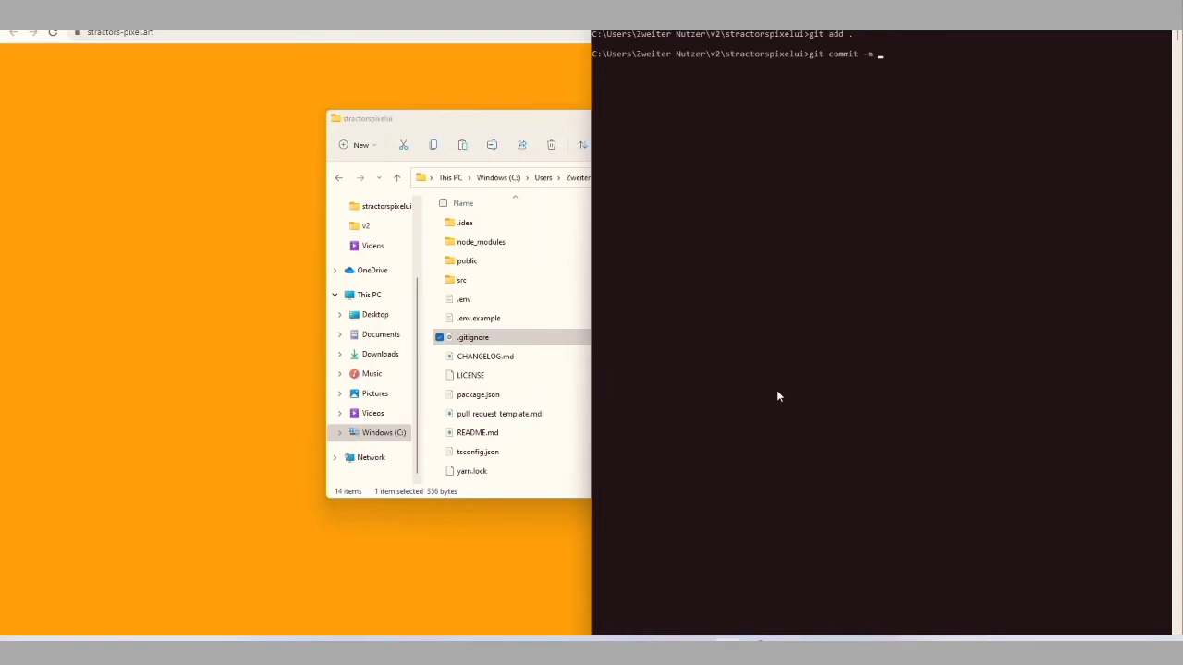
pyautogui.write(' "gitignore adjustments')
pyautogui.press('Return')
pyautogui.write('g')
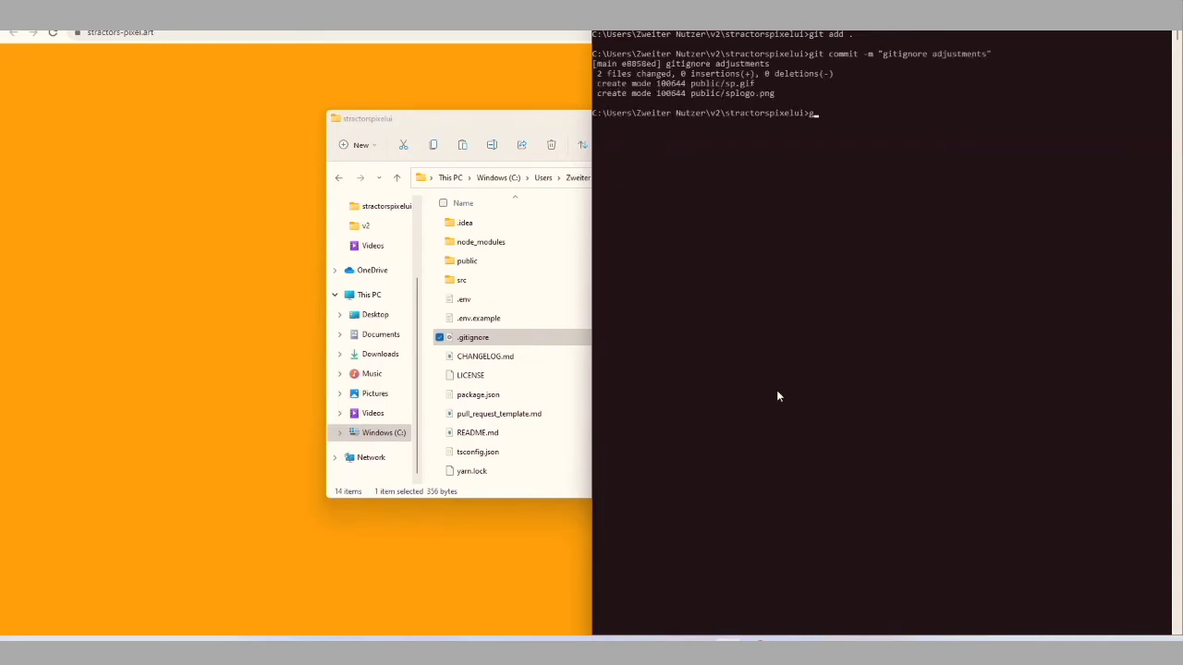
pyautogui.write('it push')
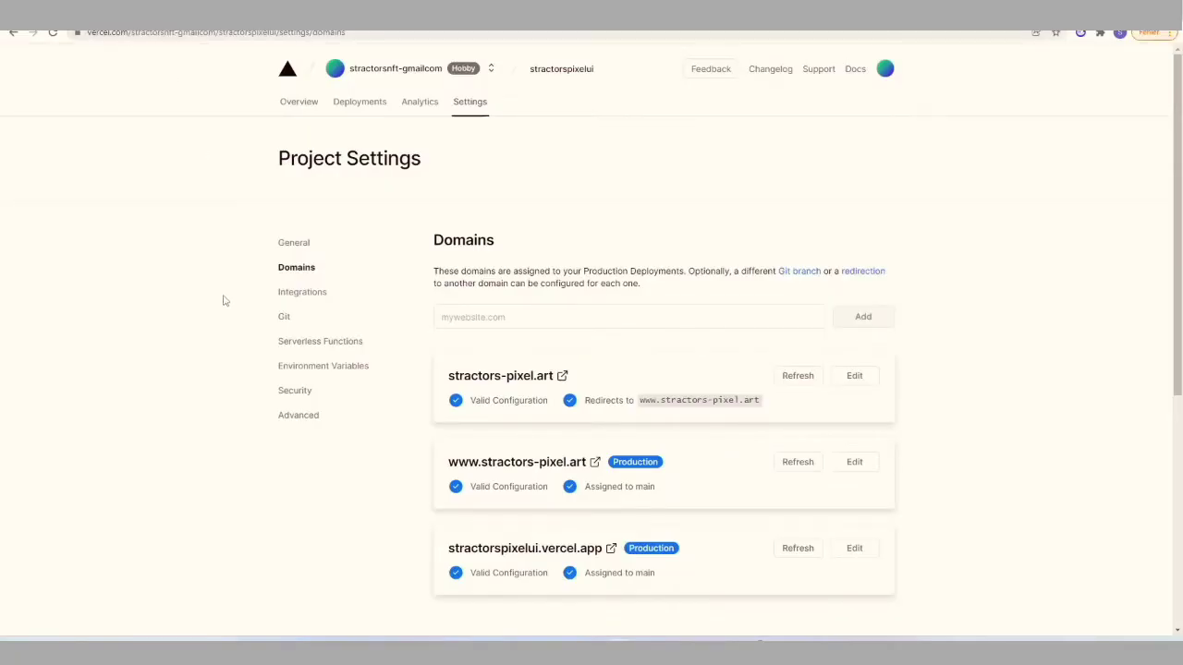
pyautogui.click(304, 103)
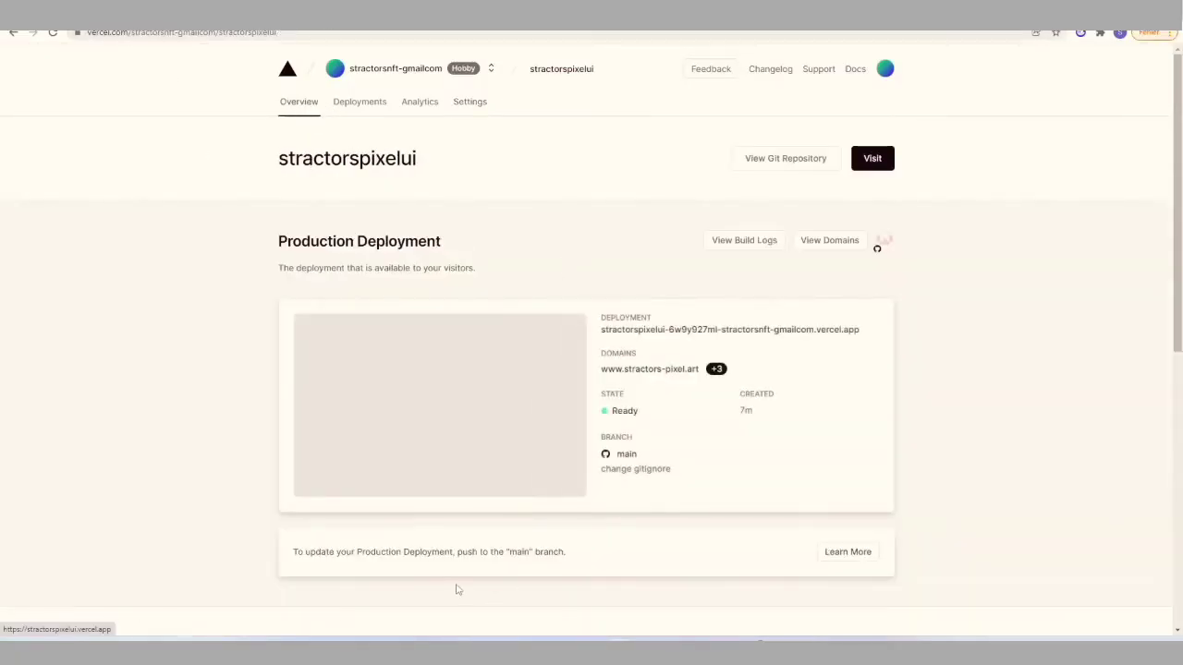
pyautogui.scroll(-1, 434, 592)
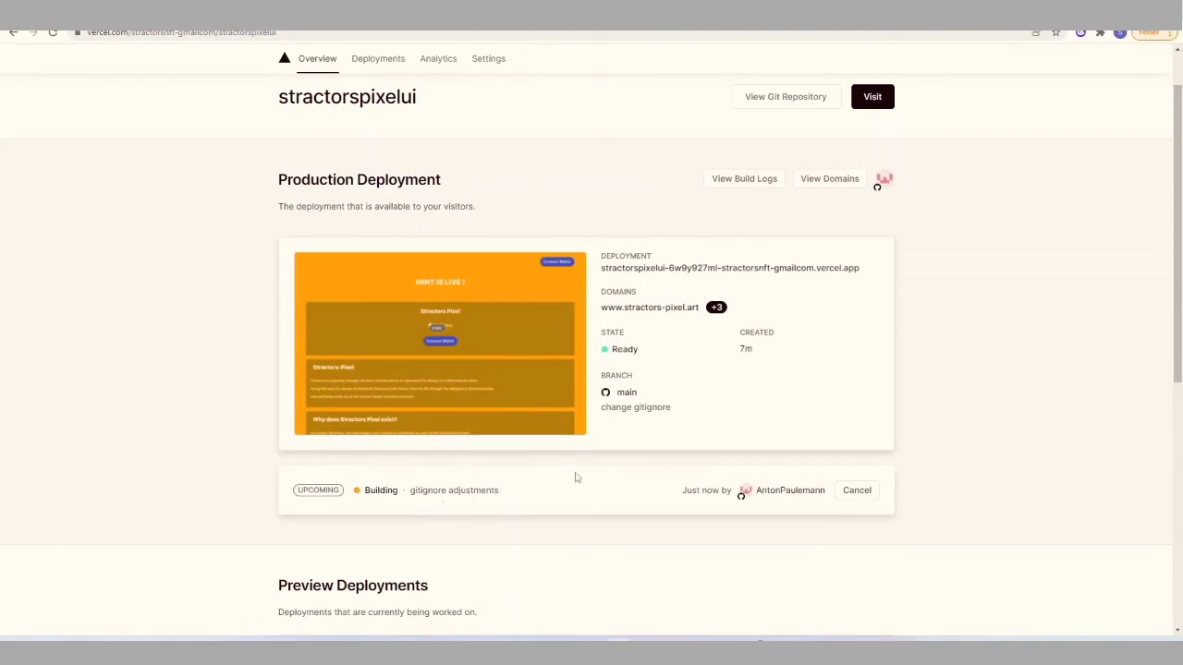
pyautogui.scroll(1, 573, 481)
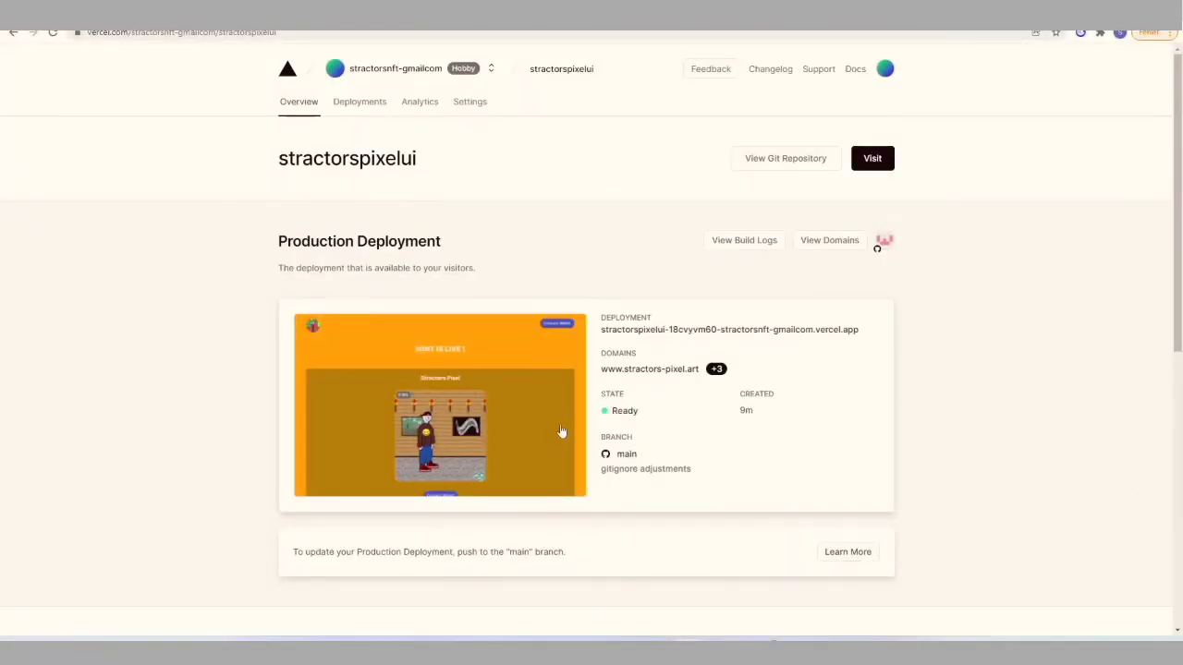
pyautogui.click(647, 371)
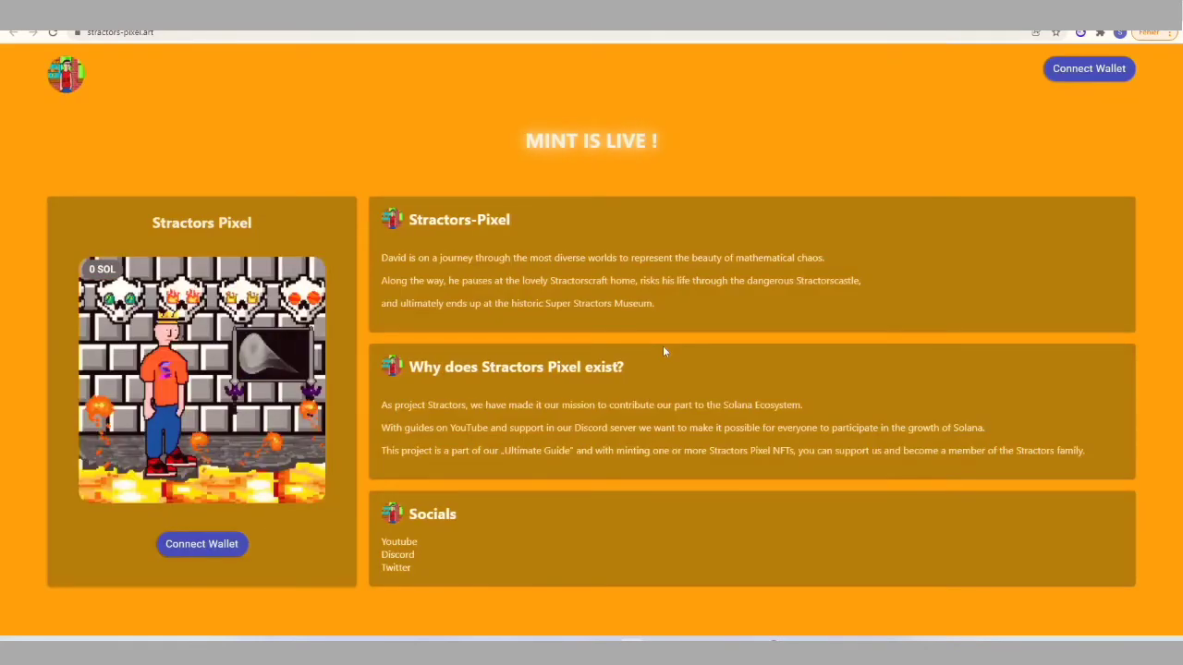
# Connect the Phantom wallet and highlight the 2 whitelist mints remaining message.
pyautogui.click(179, 545)
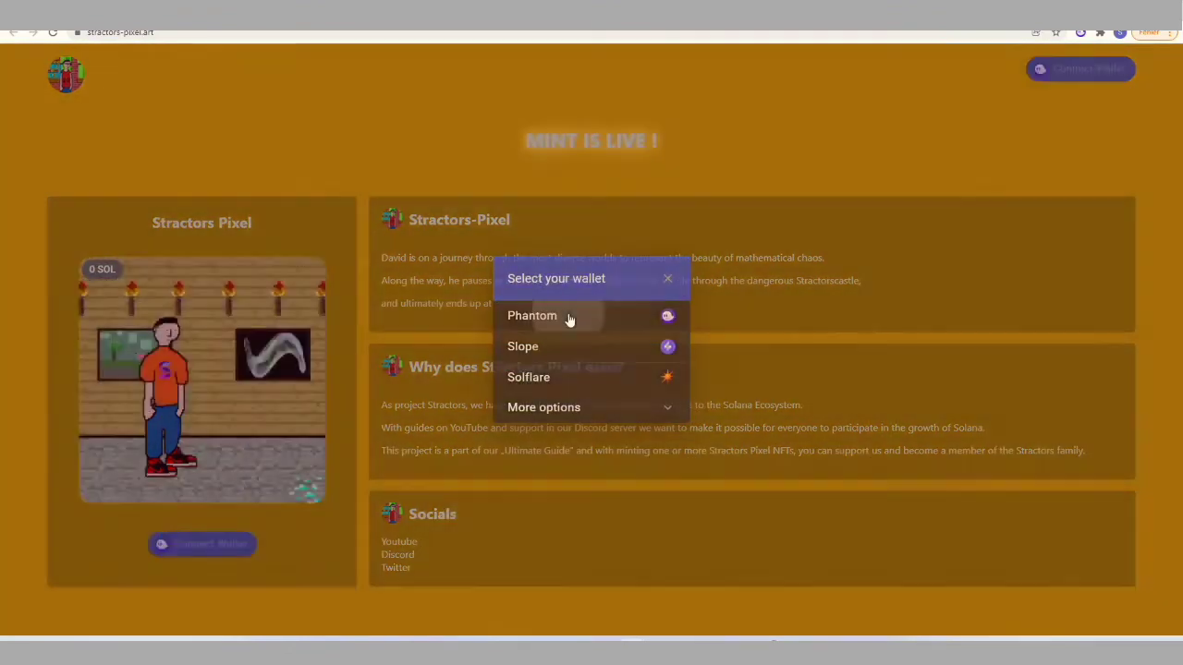
pyautogui.click(567, 320)
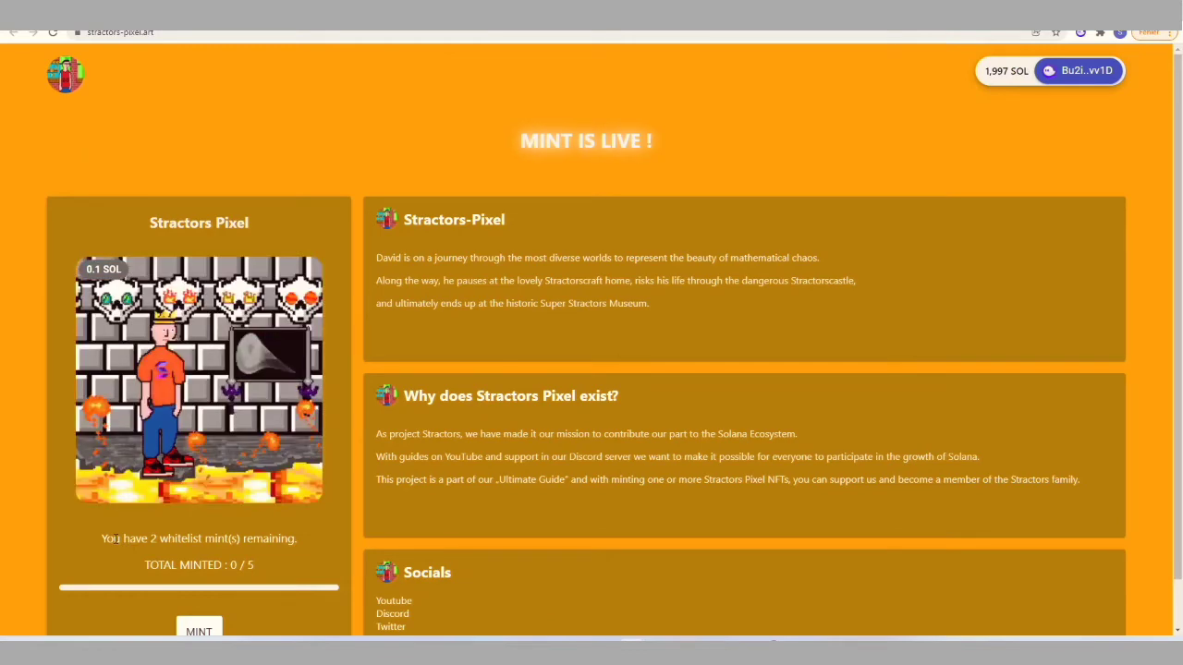
pyautogui.moveTo(103, 540); pyautogui.dragTo(306, 541)
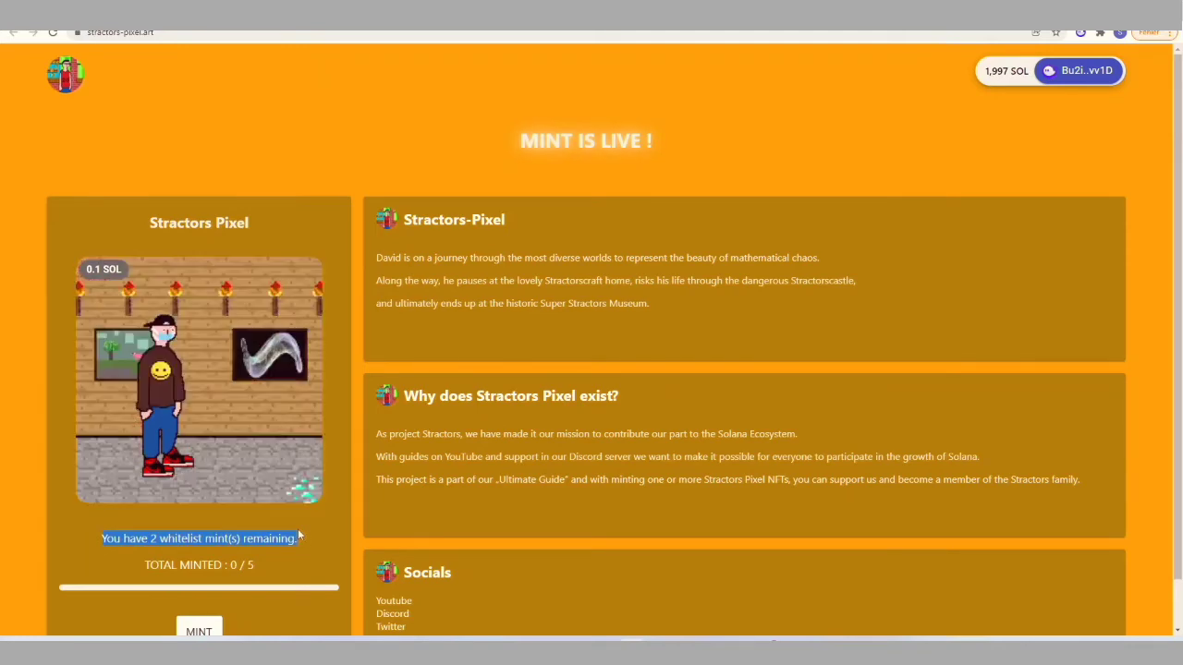
# Mint one NFT by approving the Phantom transaction, reaching 1 / 5 minted.
pyautogui.scroll(-1, 298, 536)
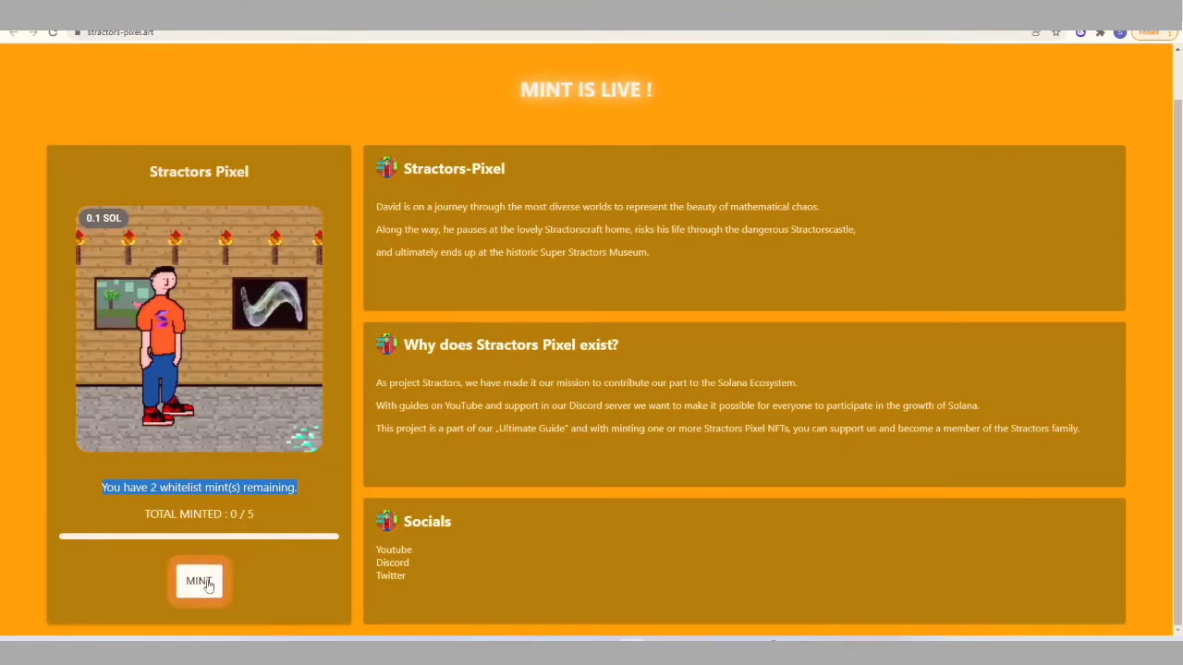
pyautogui.click(211, 587)
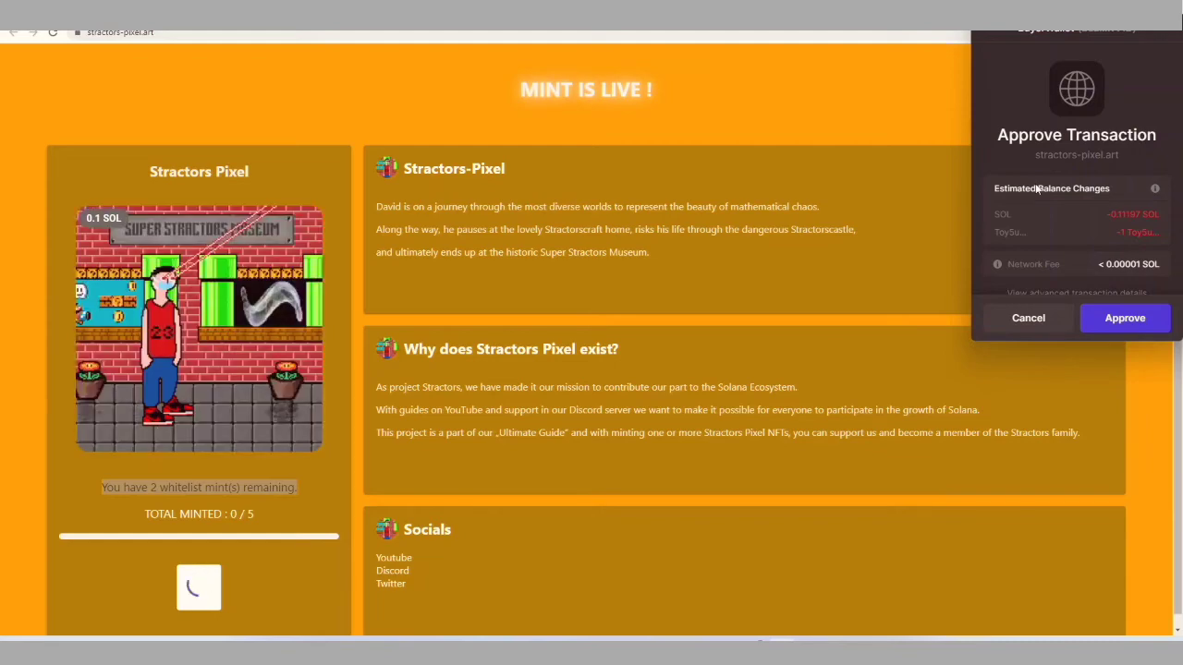
pyautogui.click(1112, 320)
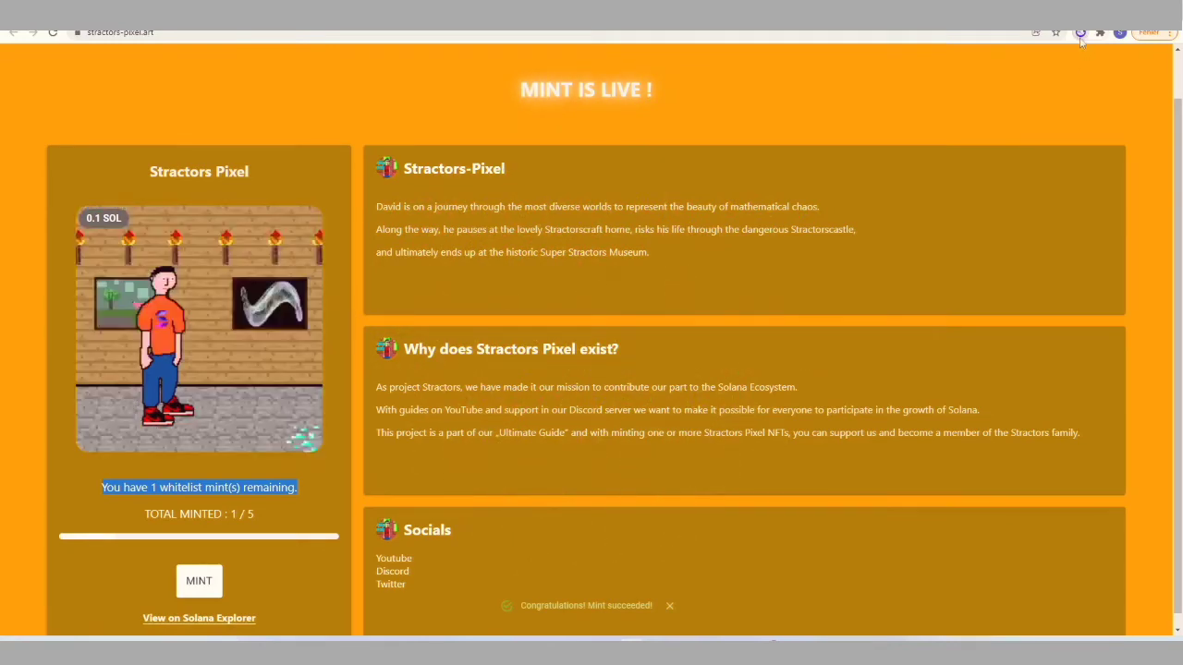
pyautogui.click(1080, 34)
pyautogui.click(1080, 35)
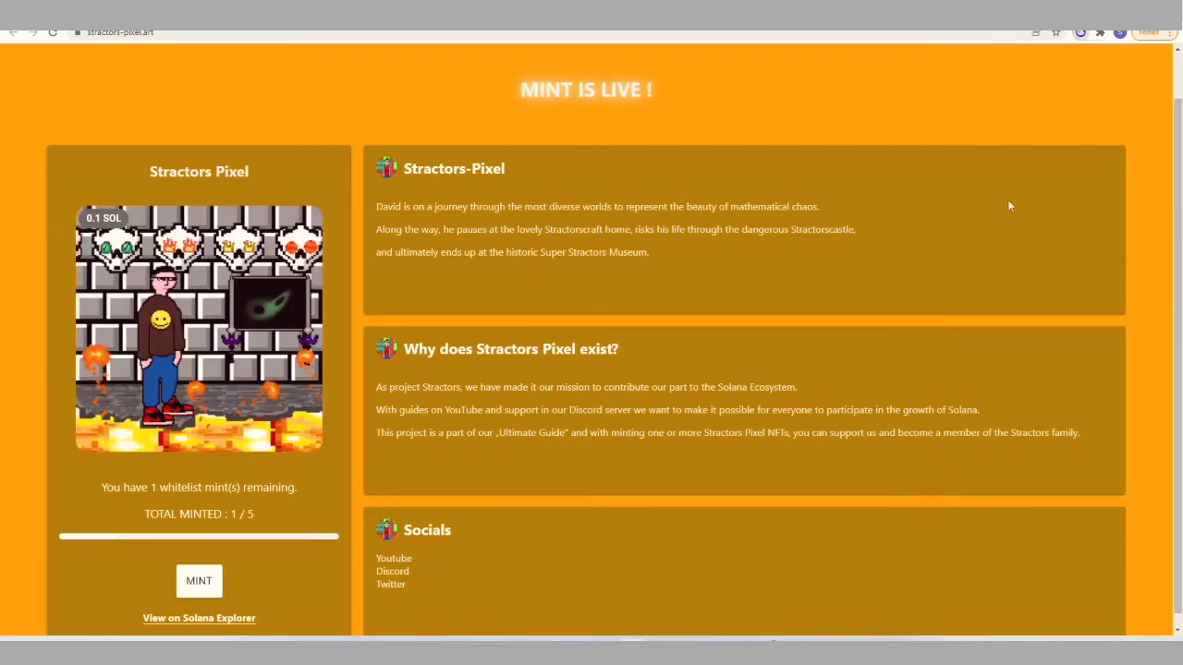
pyautogui.hotkey('alt', 'shift', 'p')
pyautogui.click(935, 356)
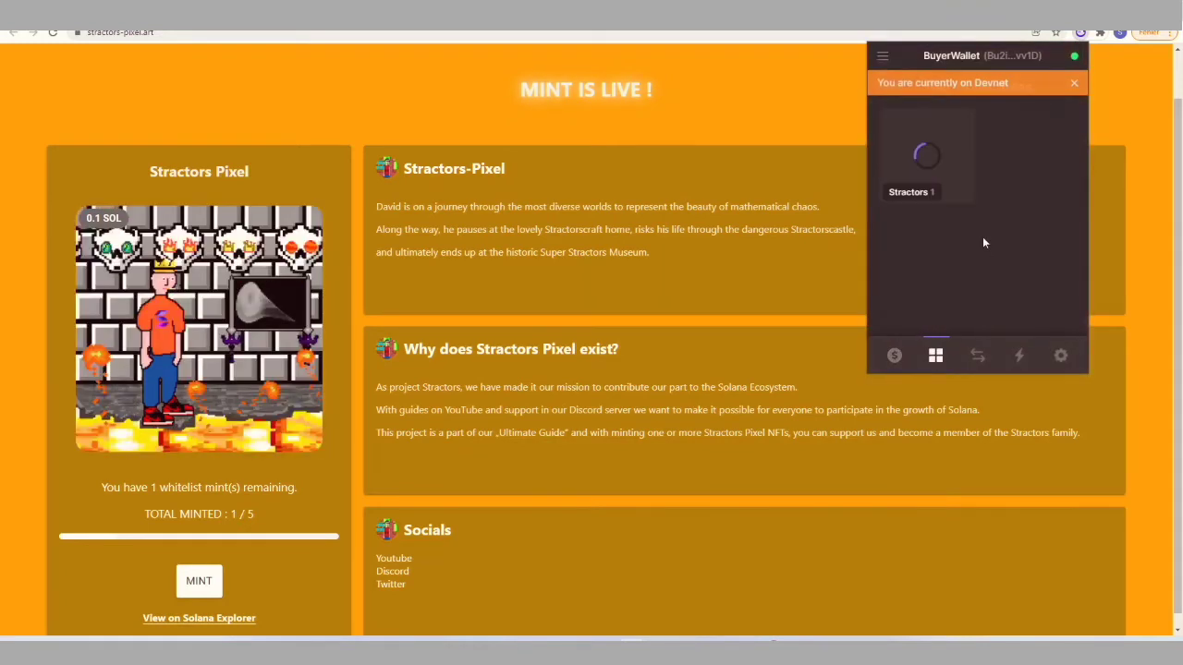
pyautogui.click(922, 169)
pyautogui.click(934, 176)
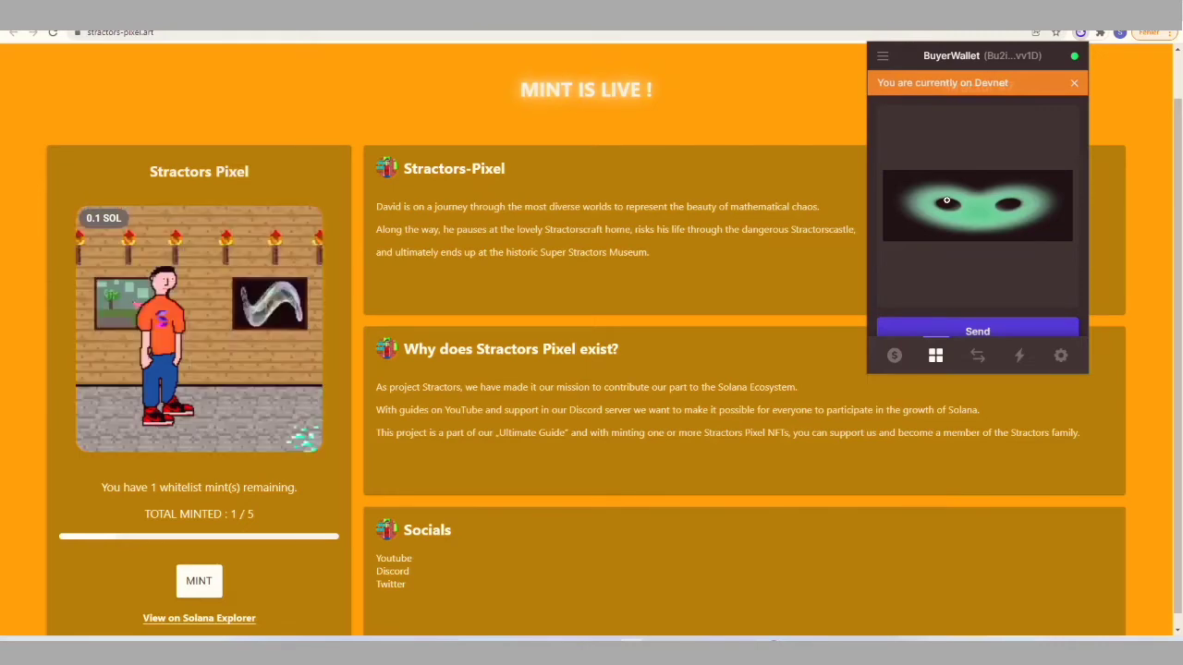
pyautogui.click(831, 136)
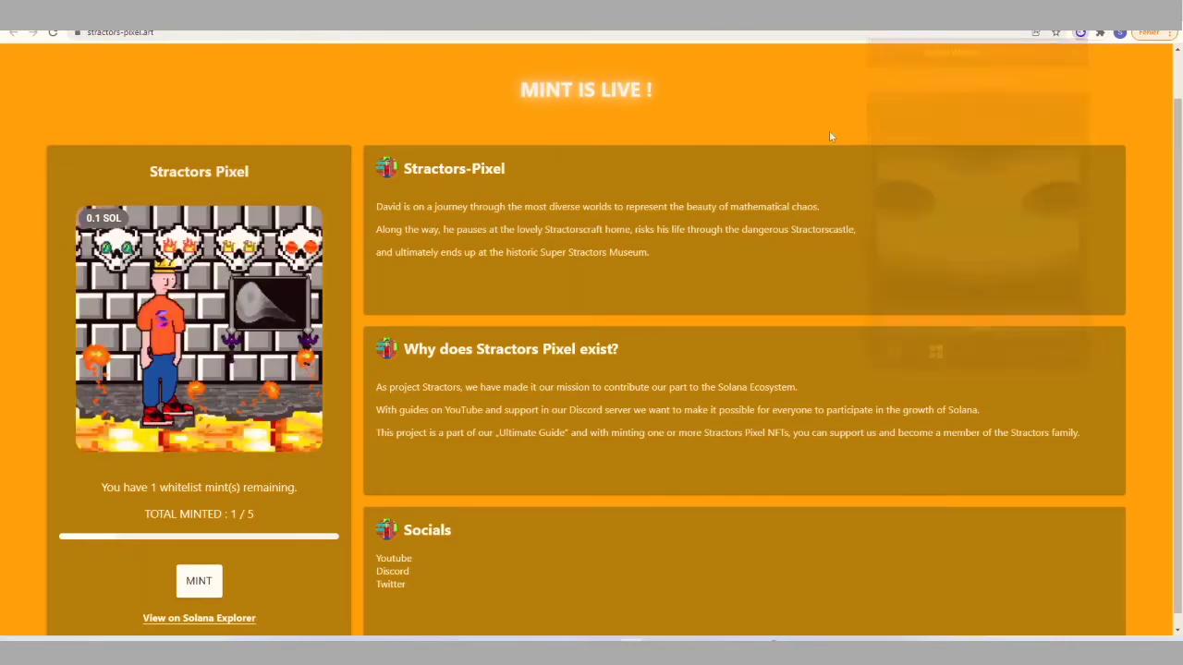
pyautogui.doubleClick(154, 487)
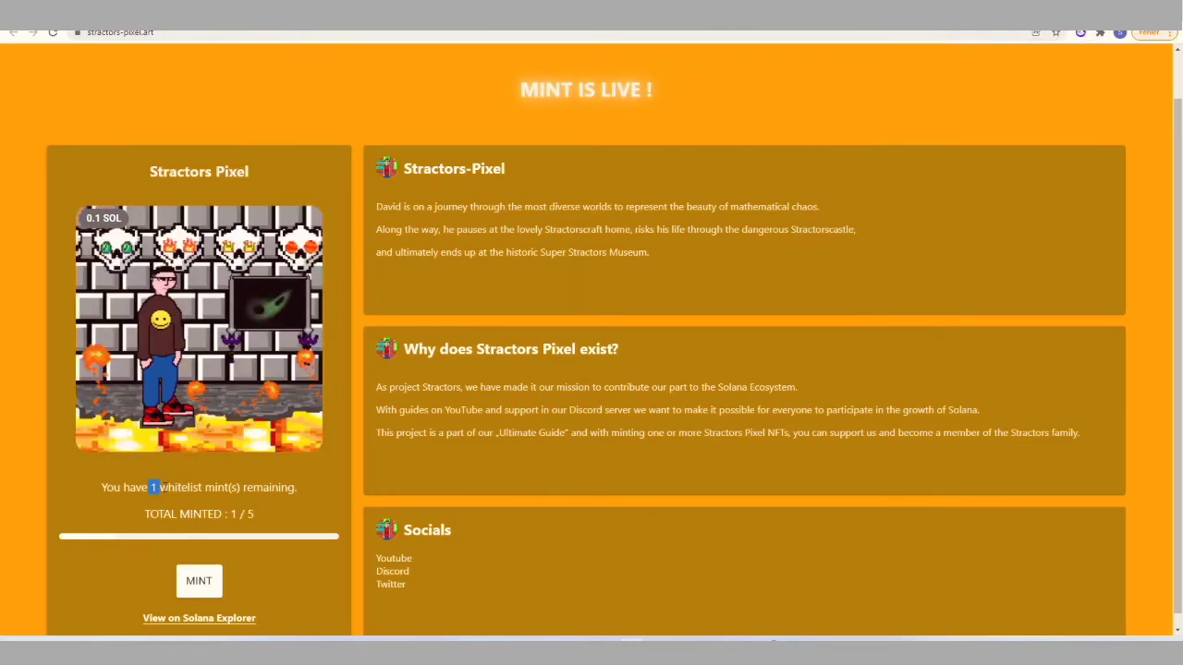
# Start the second mint and solve the airplane image captcha.
pyautogui.click(199, 581)
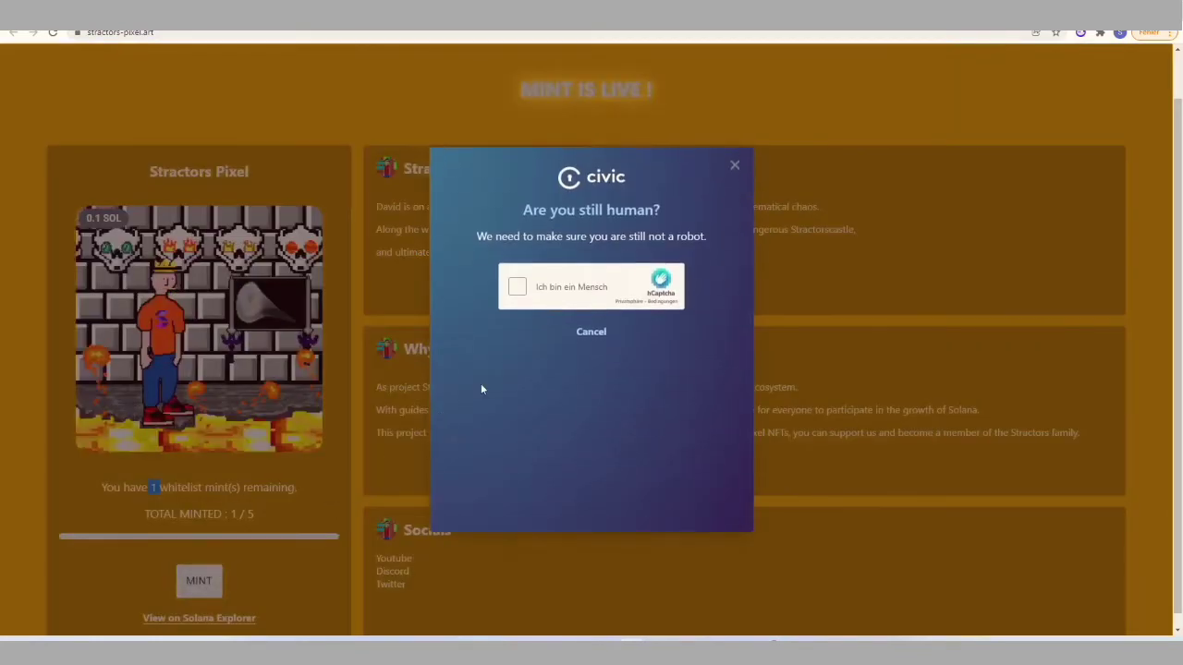
pyautogui.click(517, 288)
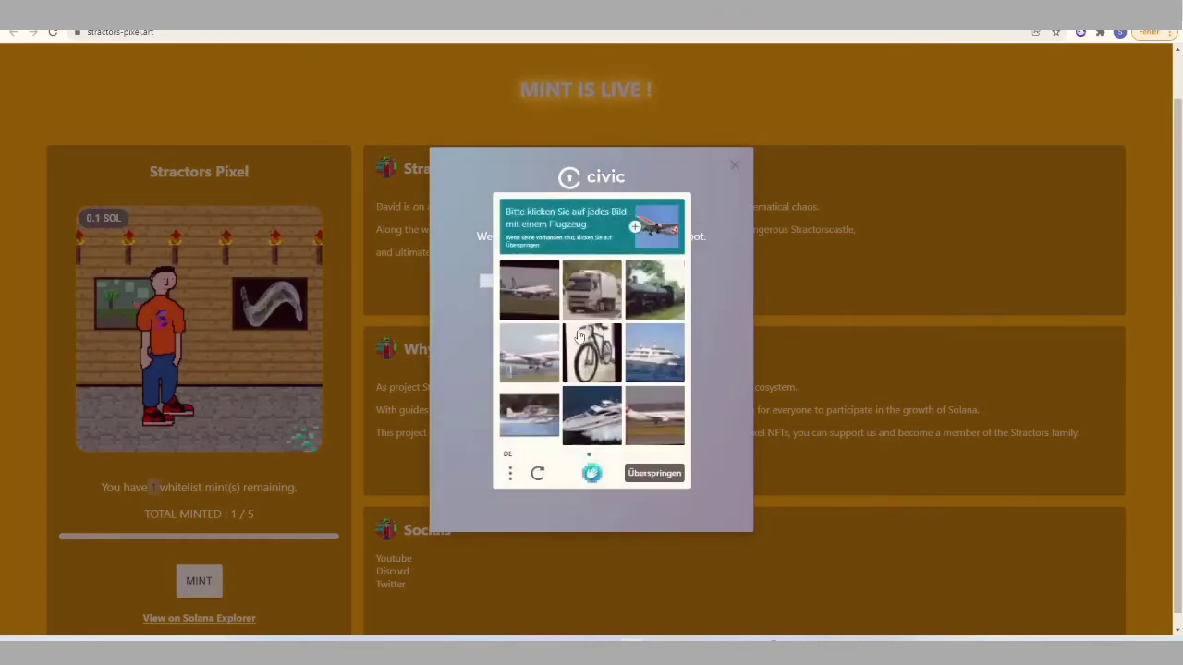
pyautogui.click(540, 292)
pyautogui.click(541, 346)
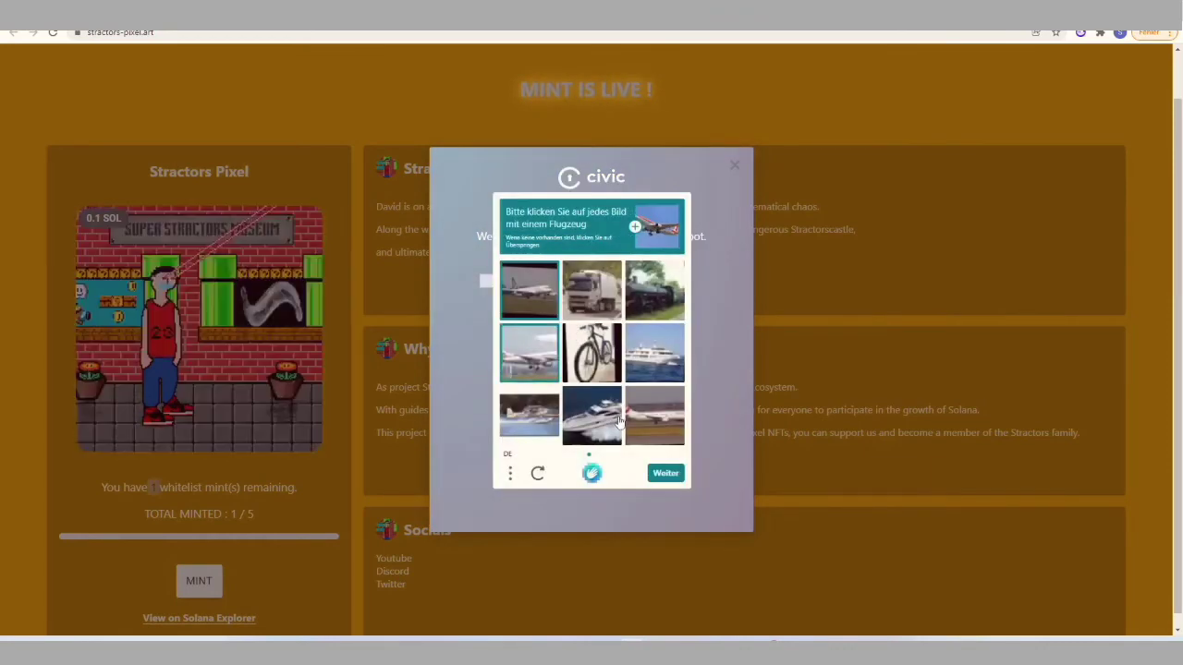
pyautogui.click(666, 474)
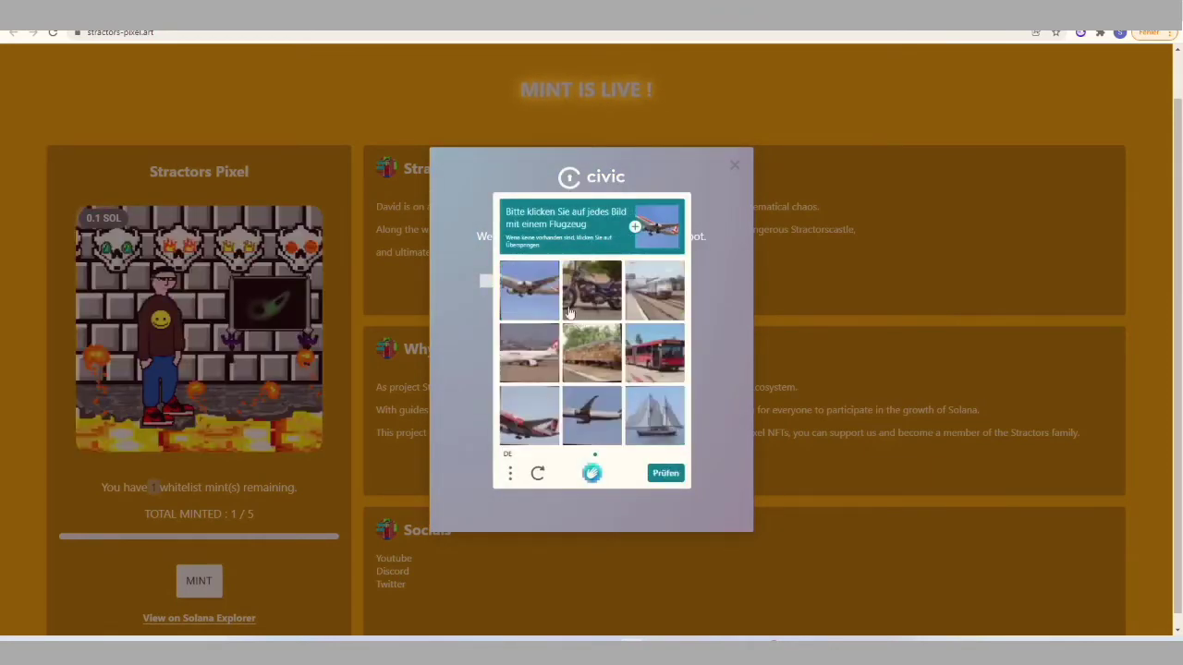
pyautogui.click(530, 303)
pyautogui.click(529, 367)
pyautogui.click(581, 408)
pyautogui.click(540, 430)
pyautogui.click(666, 473)
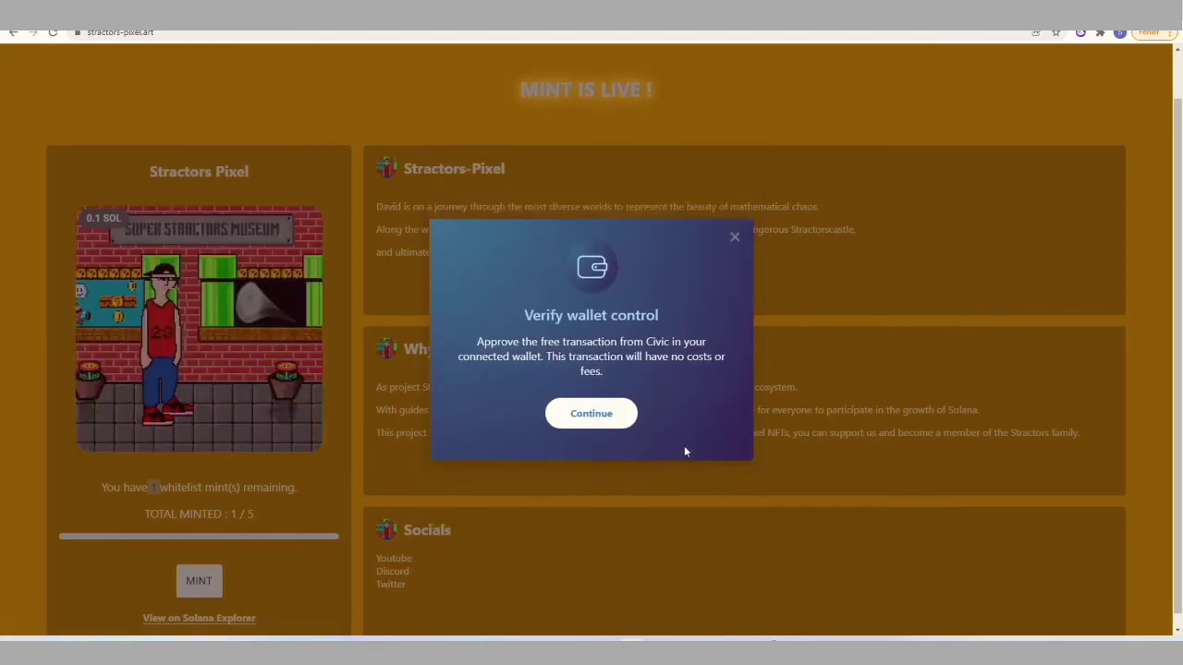
# Approve the free ownership verification, then mint and approve the 0.1 SOL payment.
pyautogui.click(624, 413)
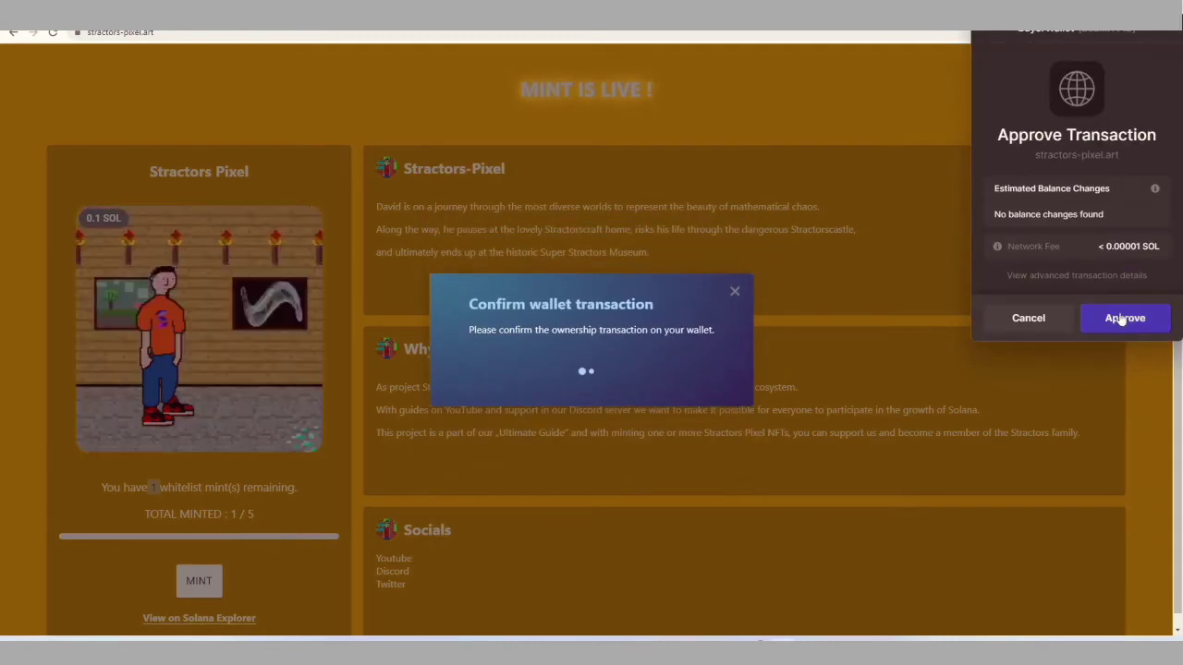
pyautogui.click(1123, 318)
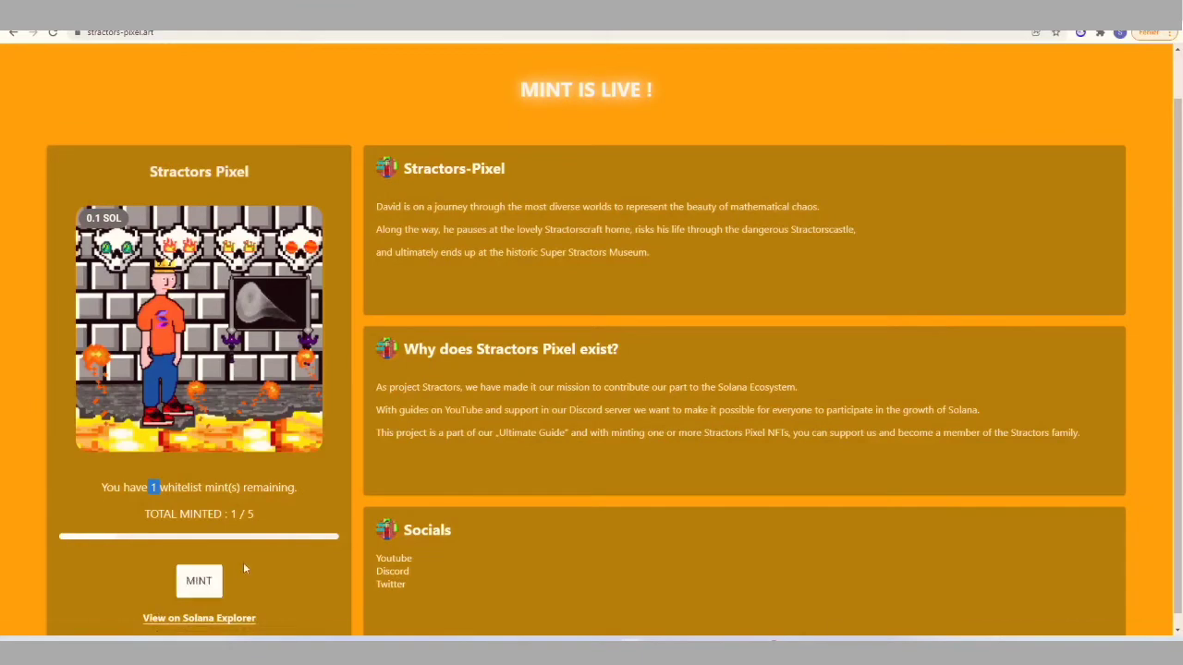
pyautogui.click(220, 584)
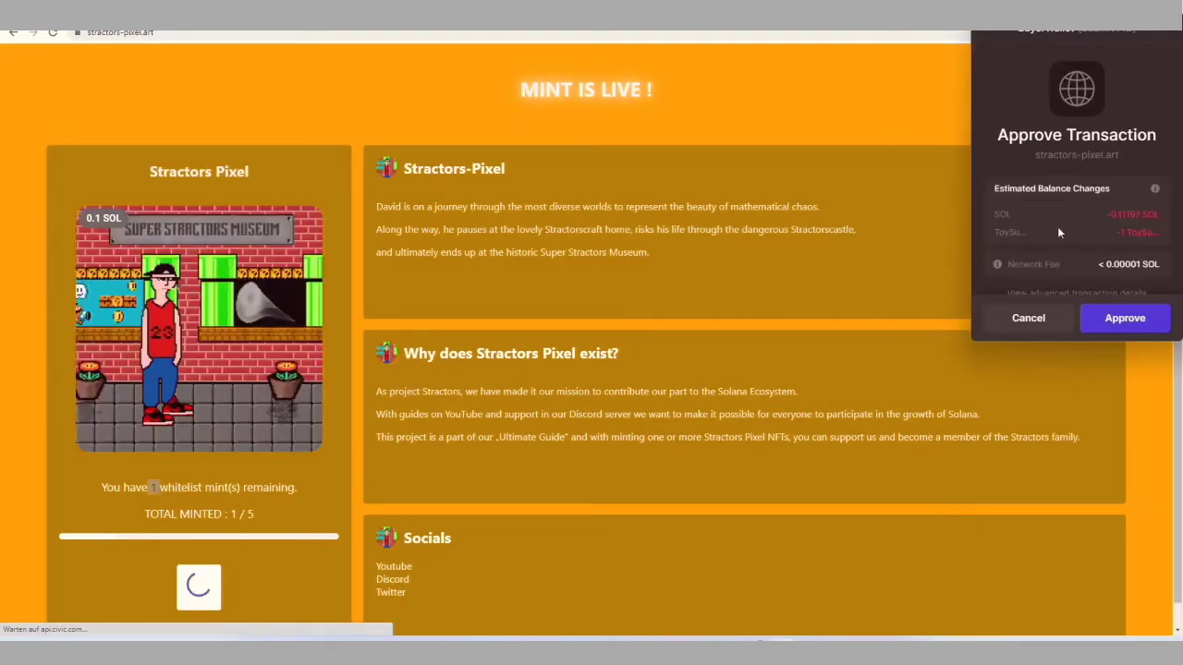
pyautogui.click(1128, 319)
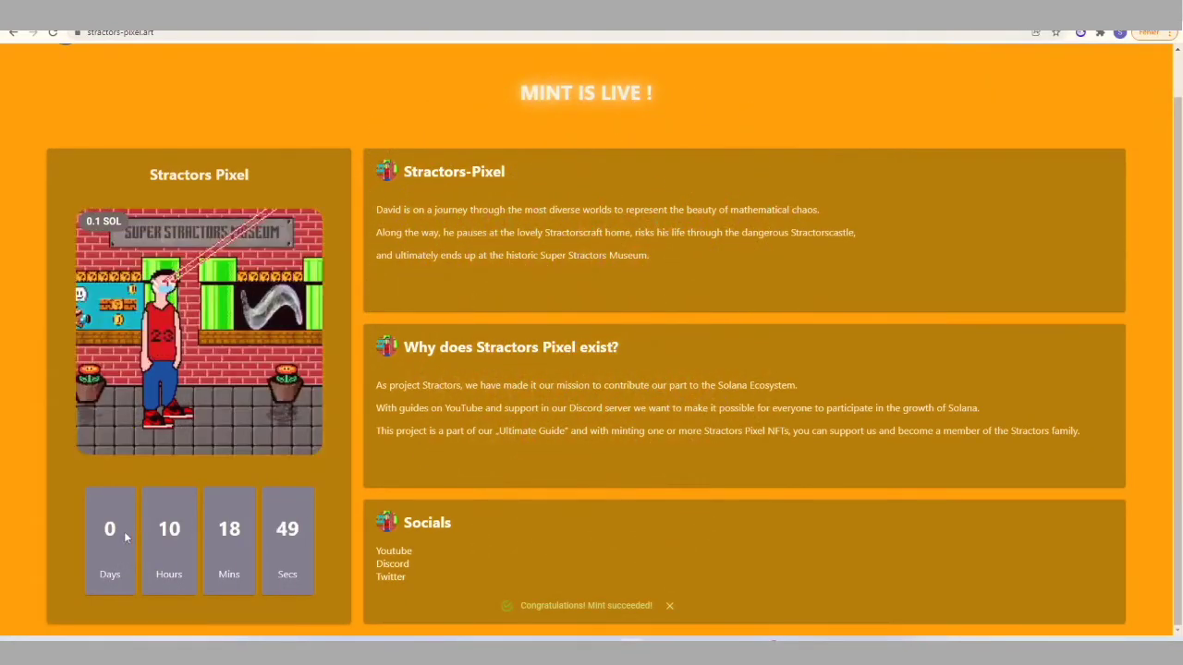
pyautogui.moveTo(102, 534); pyautogui.dragTo(304, 576)
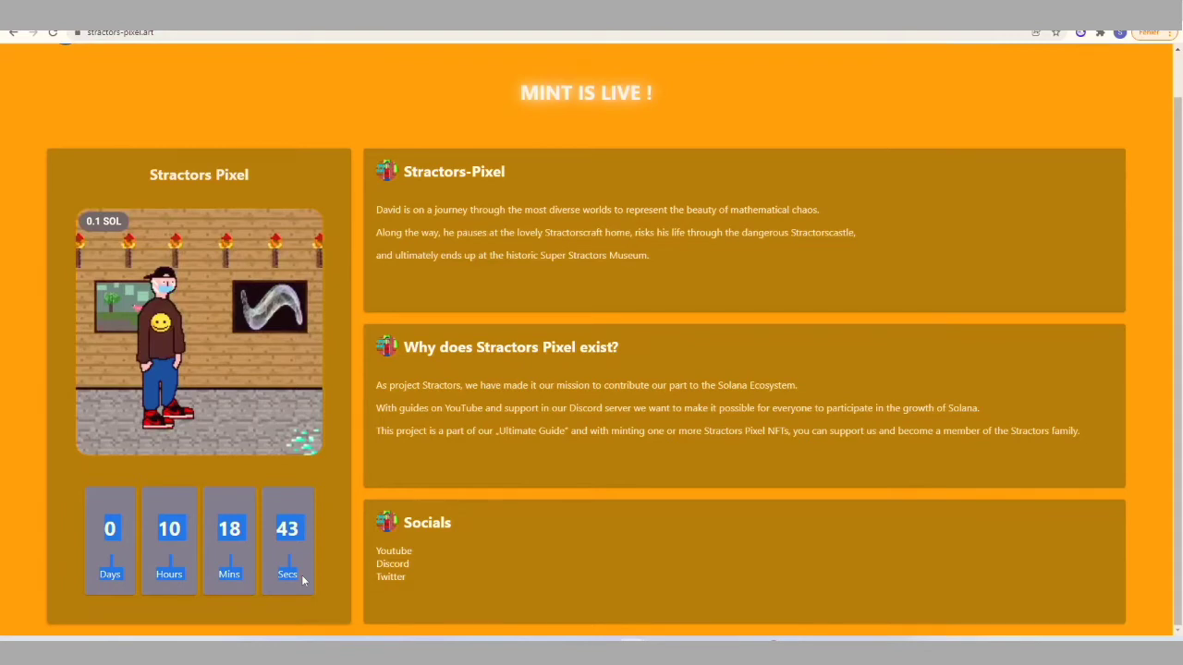
pyautogui.click(123, 475)
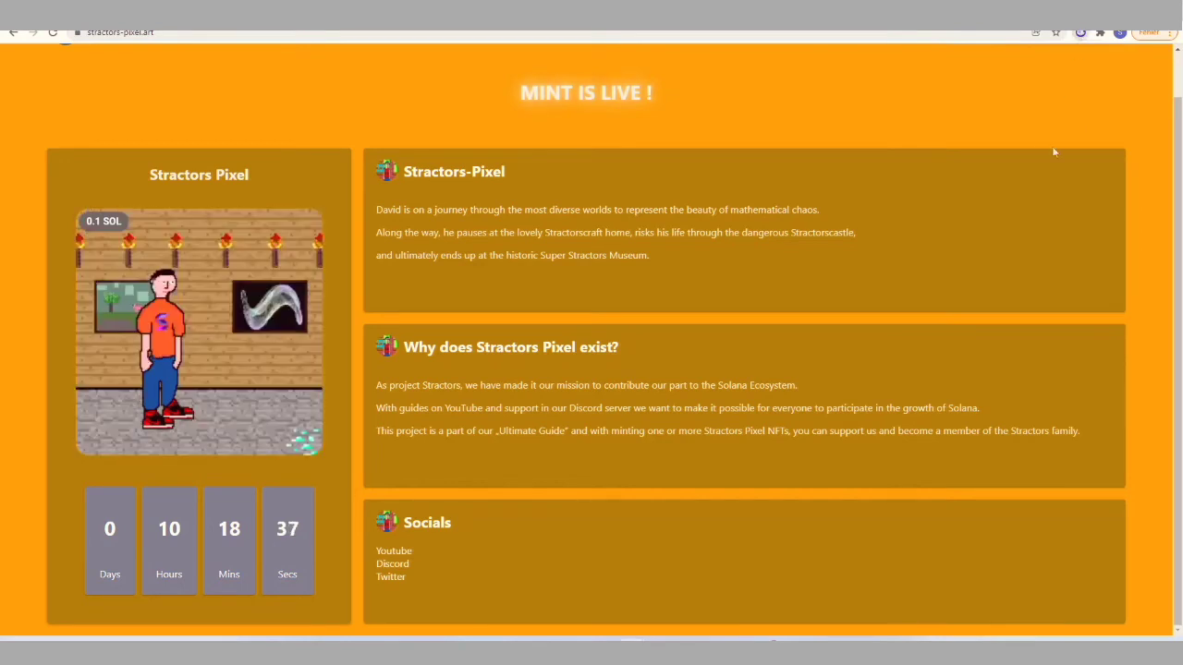
pyautogui.click(1080, 33)
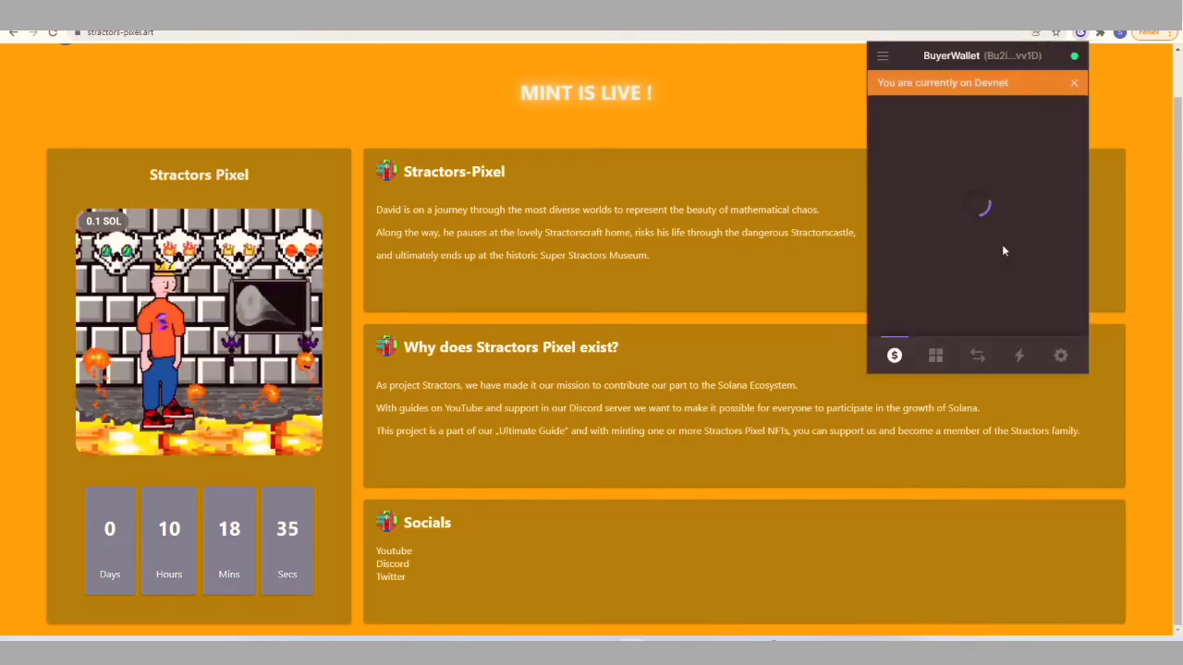
pyautogui.click(936, 356)
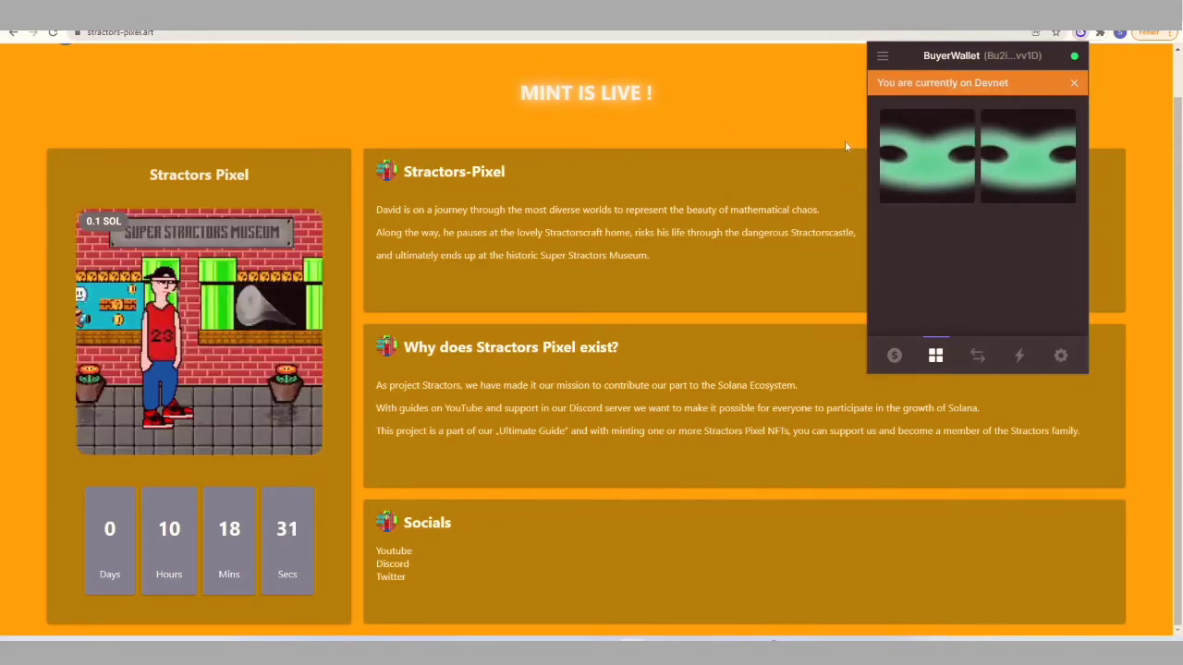
pyautogui.click(774, 122)
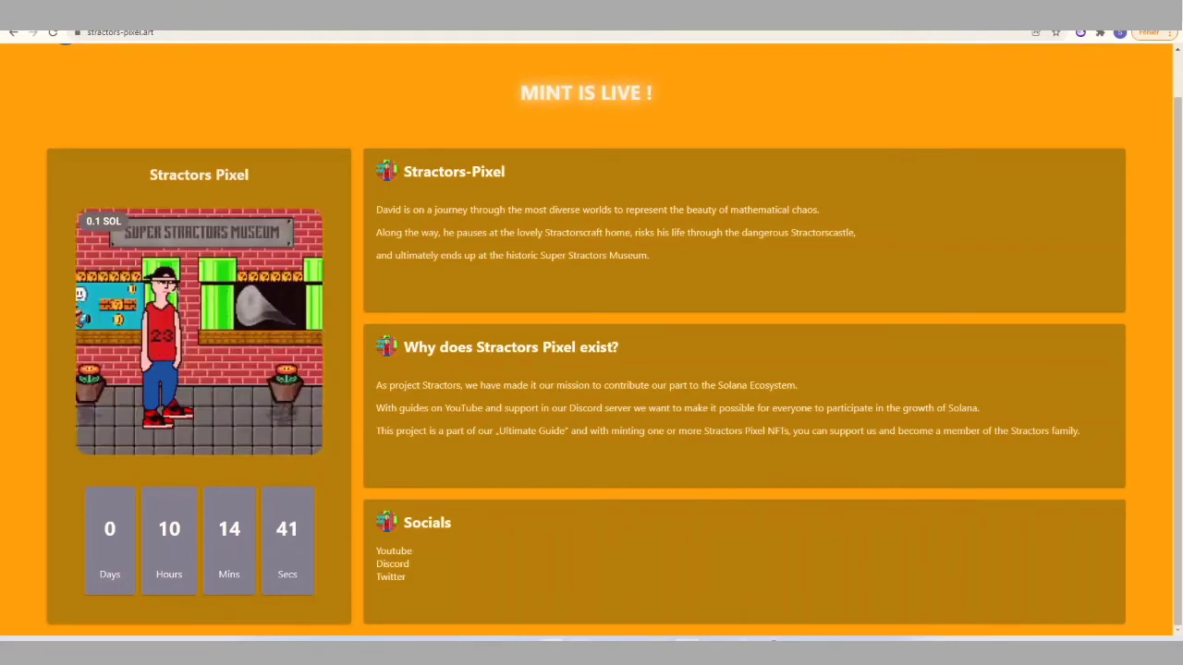
# Open config.json from the v2 folder and edit the goLiveDate on line 11.
pyautogui.click(589, 602)
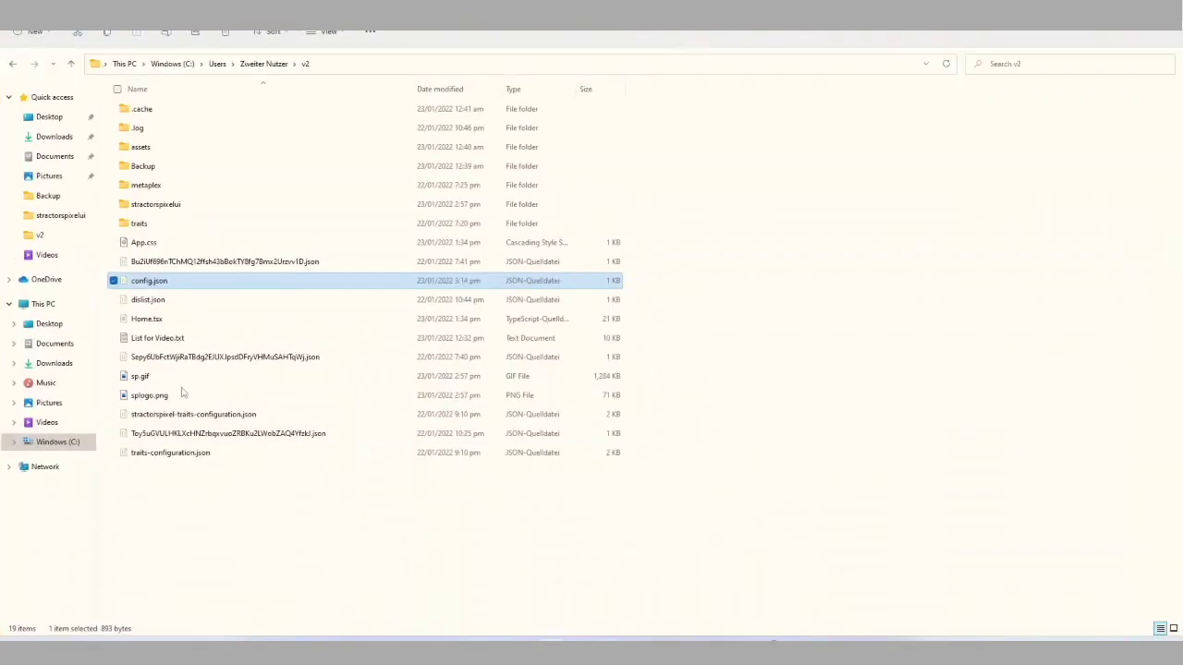
pyautogui.doubleClick(139, 281)
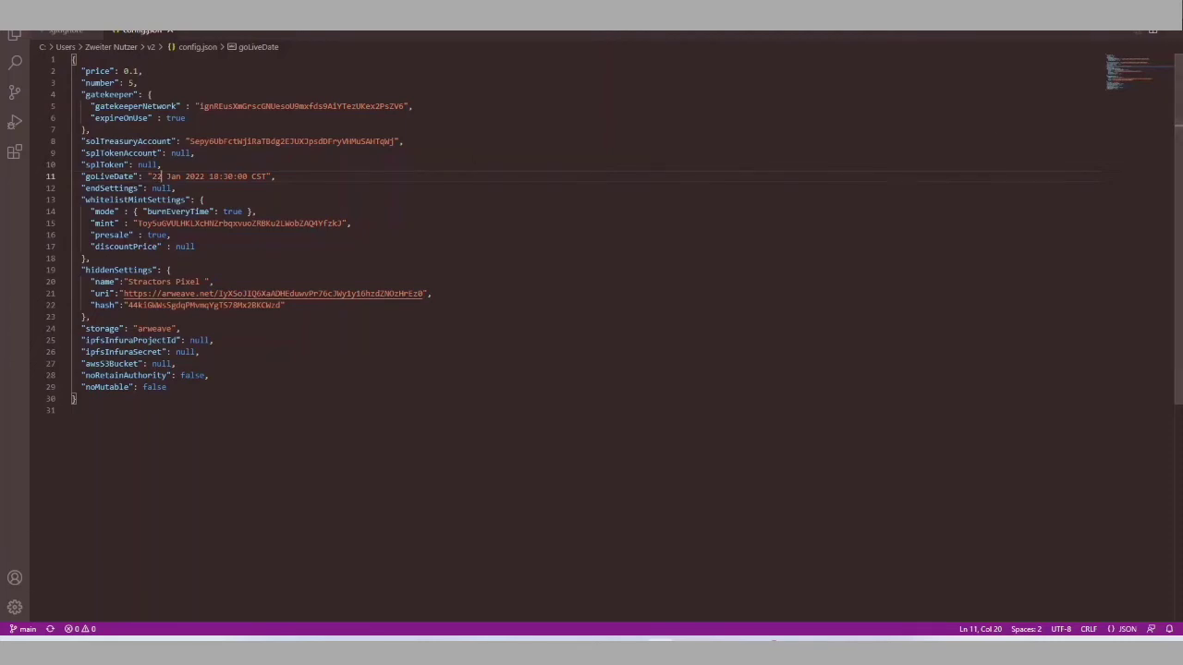
pyautogui.hotkey('alt', 'Tab')
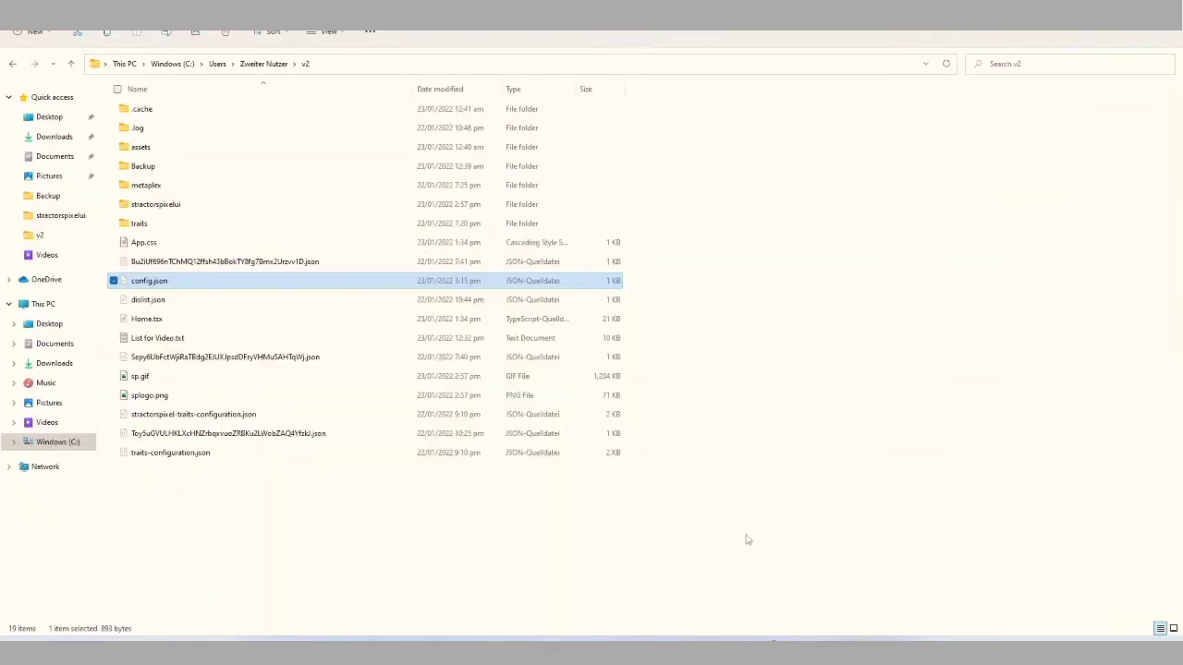
# Run the candy-machine-v2-cli update_candy_machine command with config.json, then return to the mint site.
pyautogui.moveTo(743, 640)
pyautogui.click(739, 590)
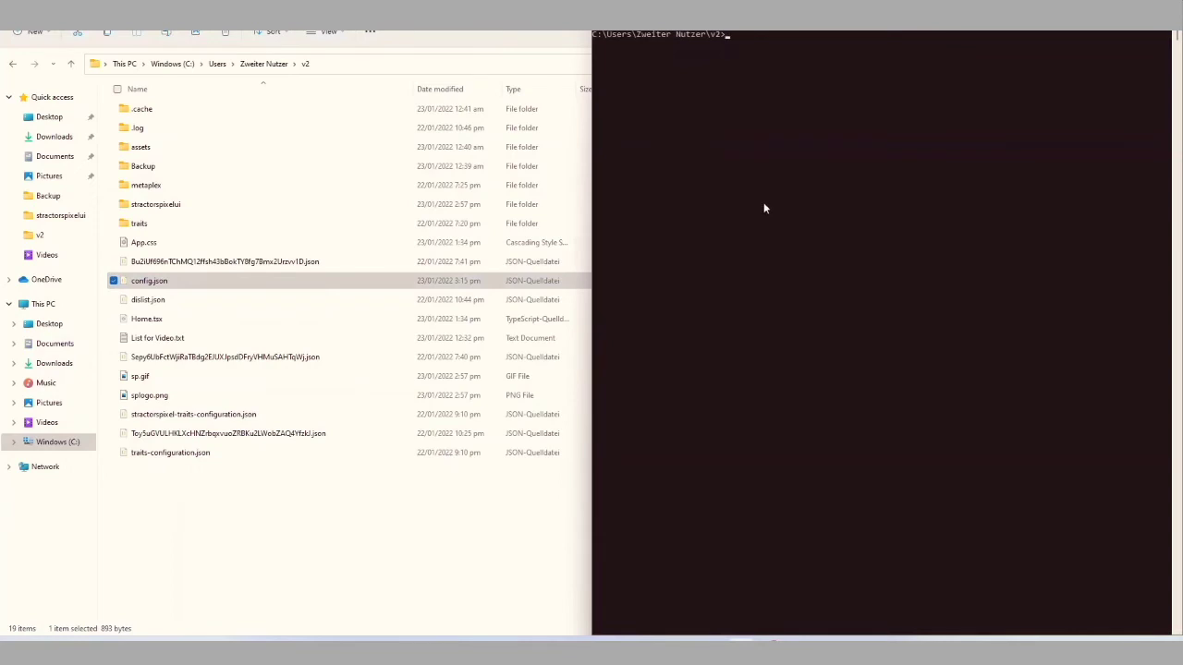
pyautogui.press('super+v')
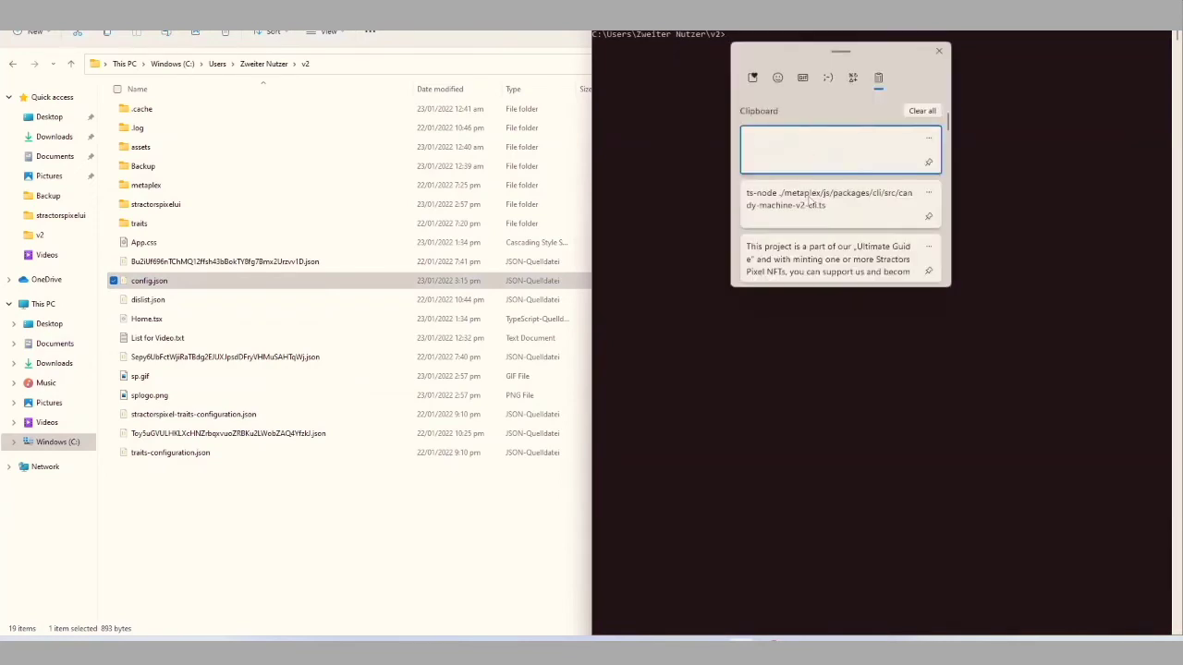
pyautogui.click(798, 134)
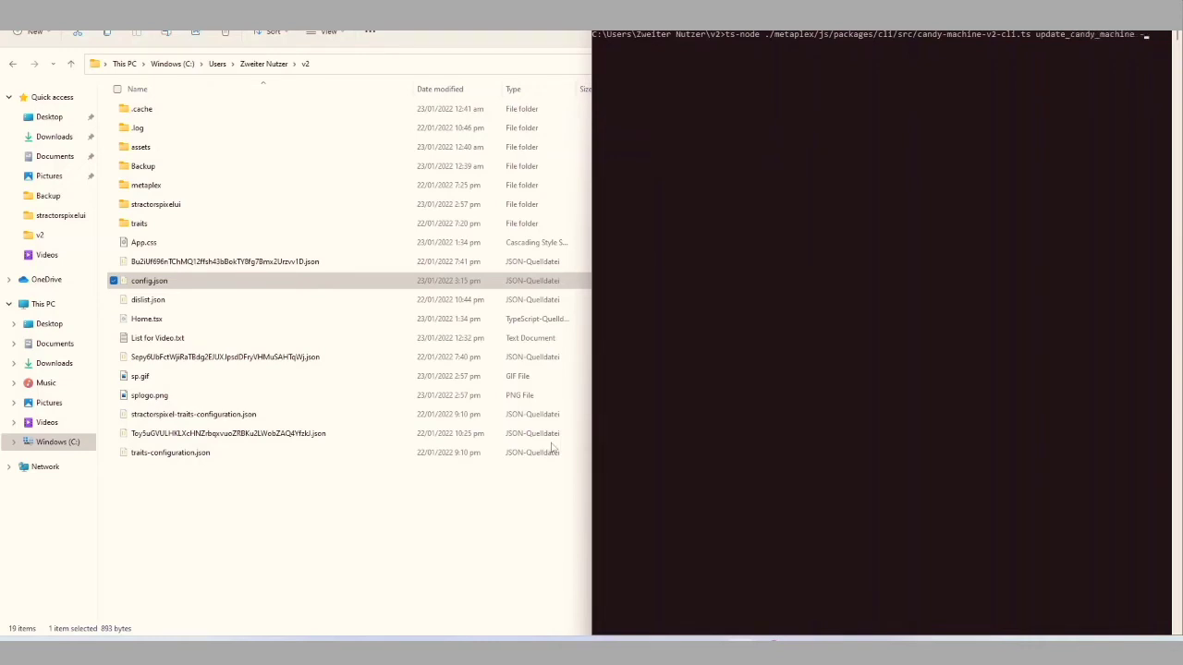
pyautogui.press('Tab')
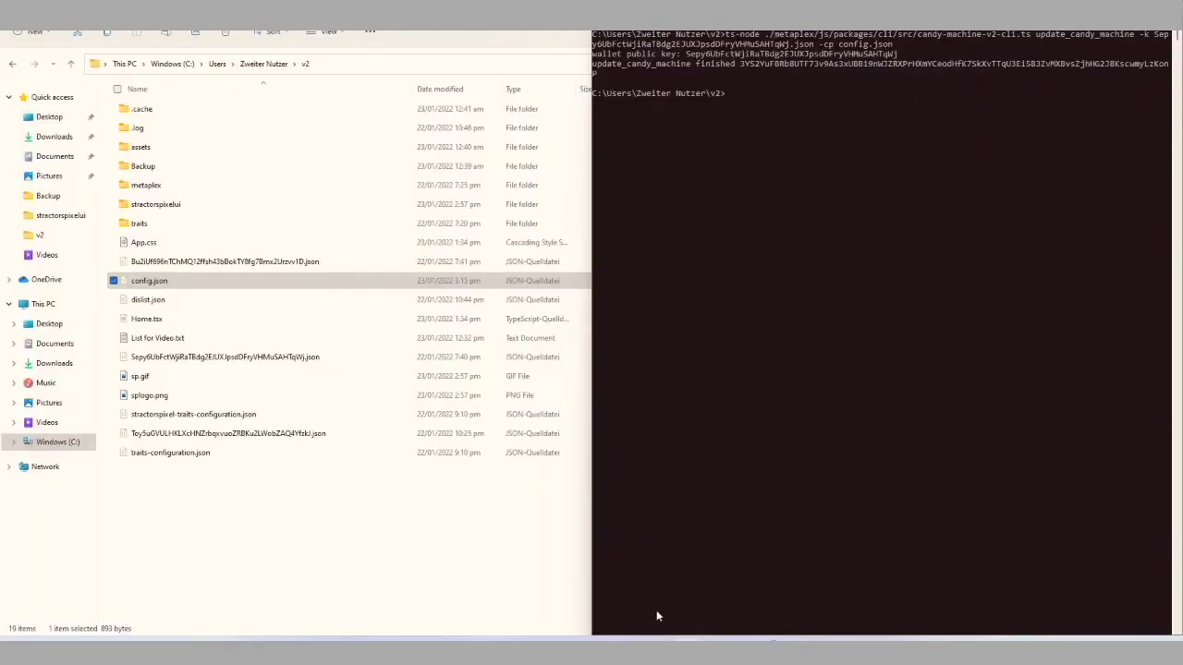
pyautogui.moveTo(634, 651)
pyautogui.click(625, 599)
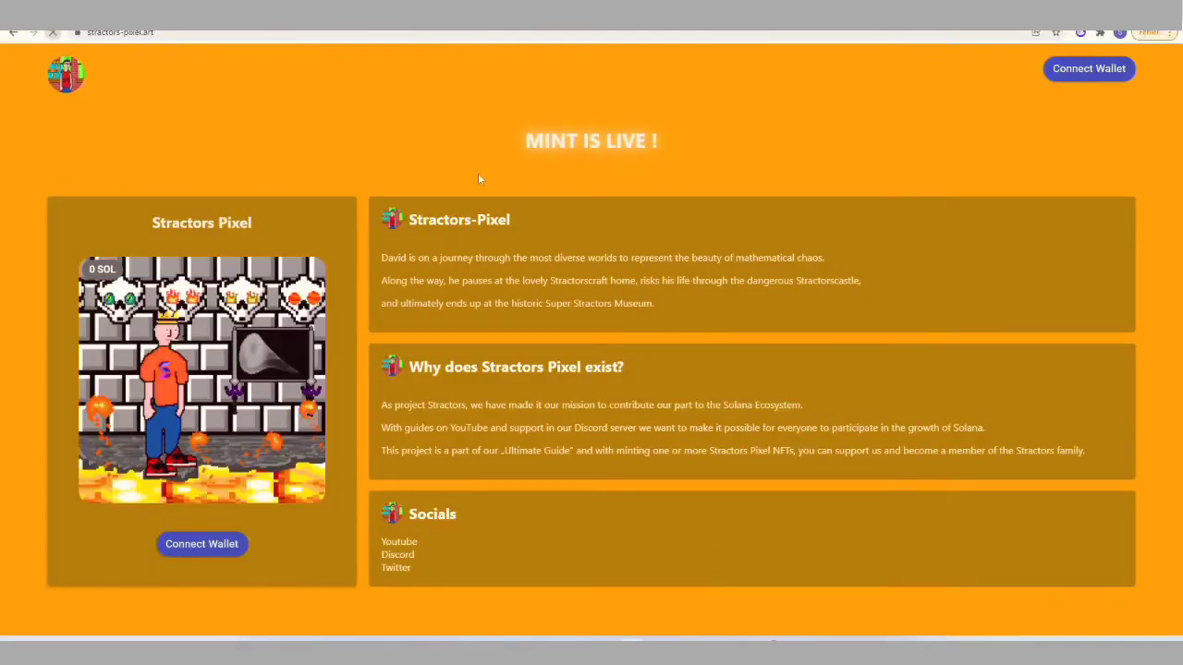
# Connect the Phantom wallet and mark the 2 / 5 minted total.
pyautogui.click(222, 545)
pyautogui.click(515, 315)
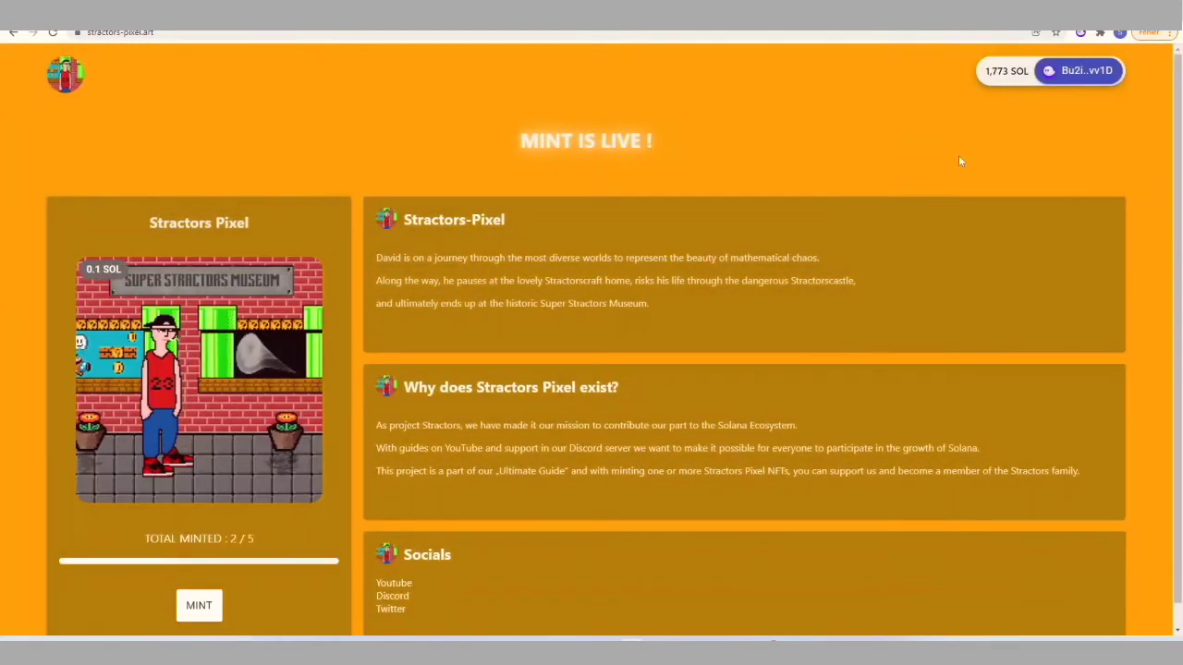
pyautogui.tripleClick(179, 539)
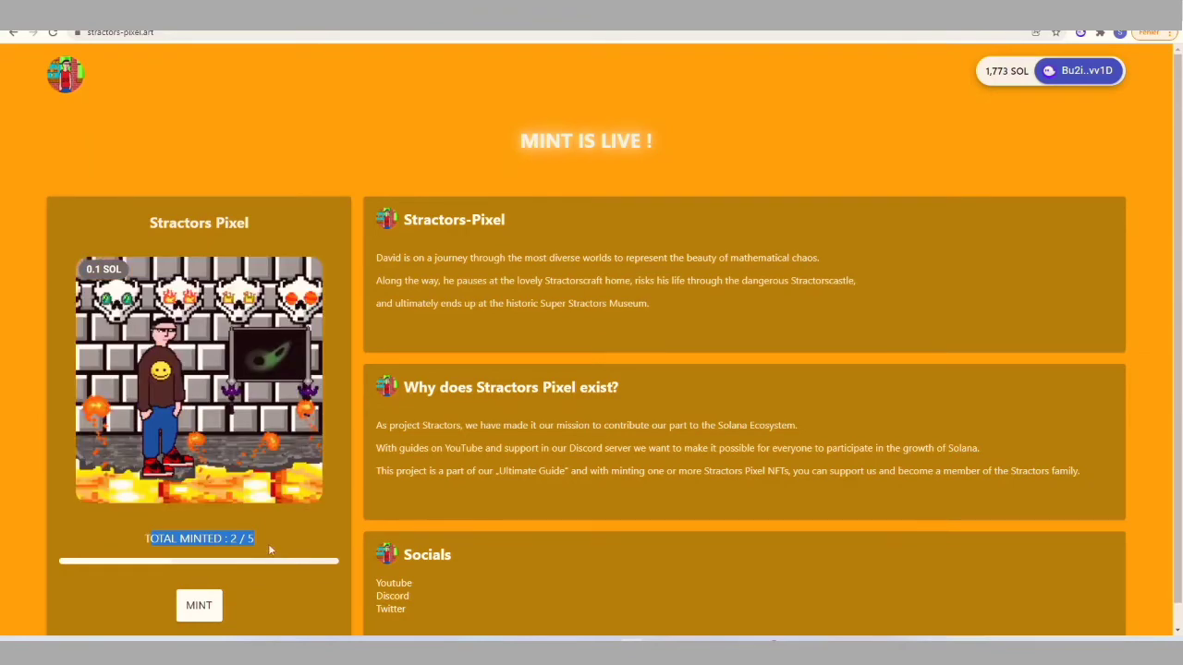
# Start another mint and solve the motorcycle picture captcha.
pyautogui.click(215, 611)
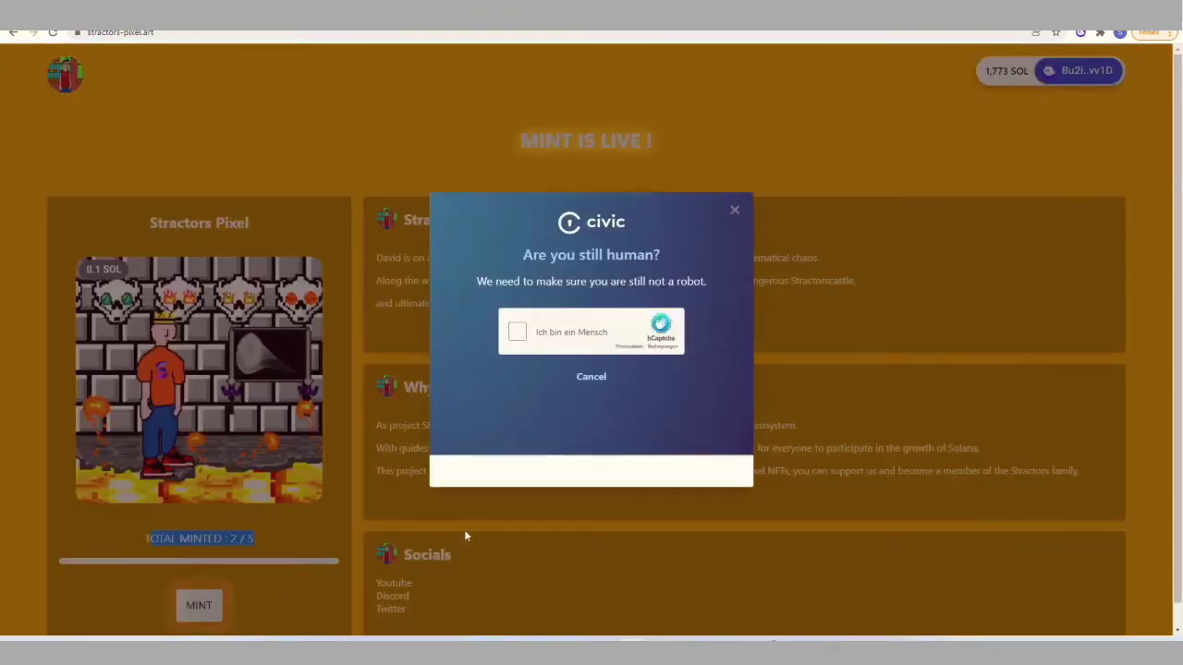
pyautogui.click(511, 291)
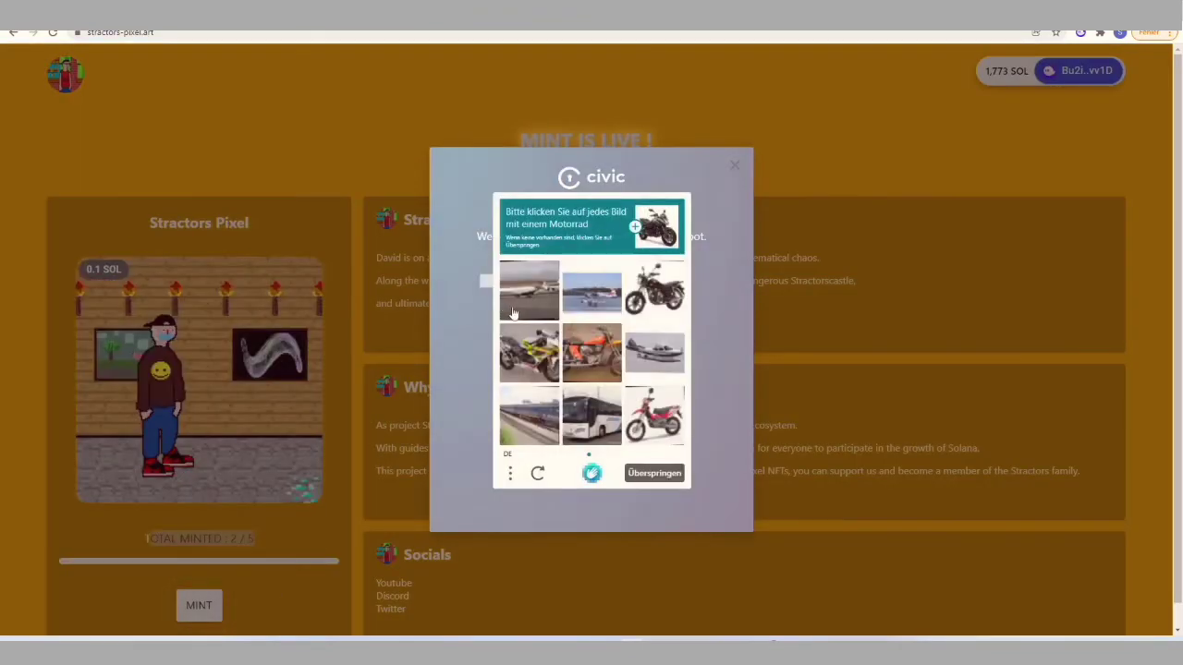
pyautogui.click(655, 289)
pyautogui.click(596, 363)
pyautogui.click(530, 357)
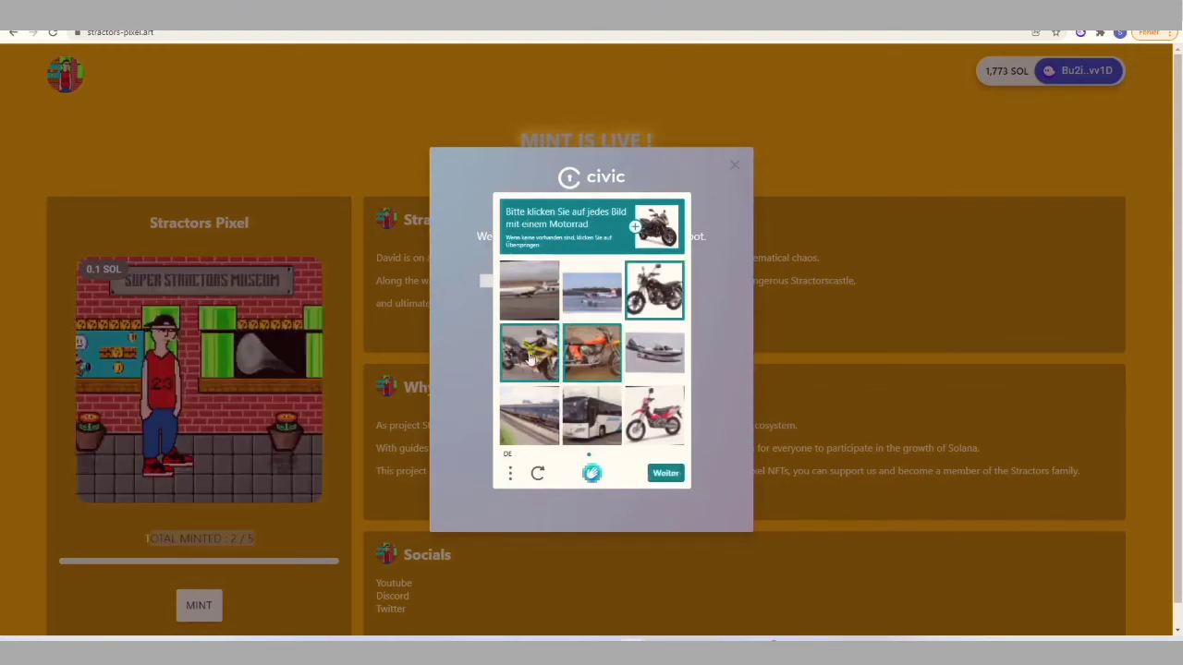
pyautogui.click(638, 411)
pyautogui.click(660, 474)
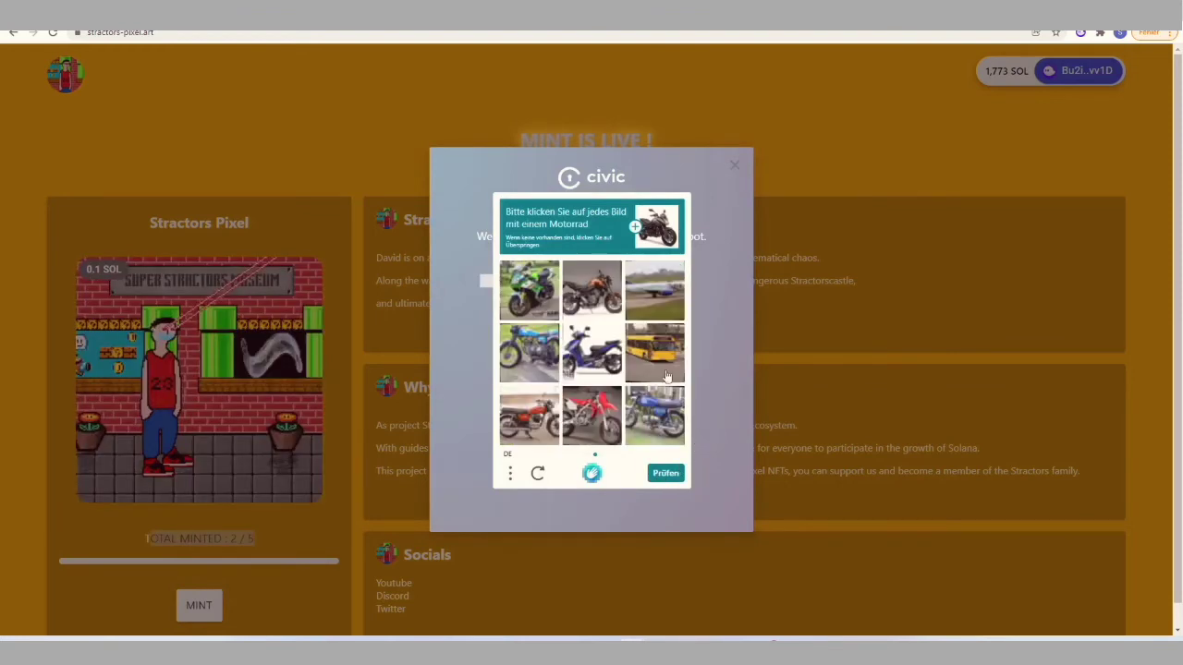
pyautogui.click(589, 303)
pyautogui.click(531, 305)
pyautogui.click(531, 356)
pyautogui.click(591, 355)
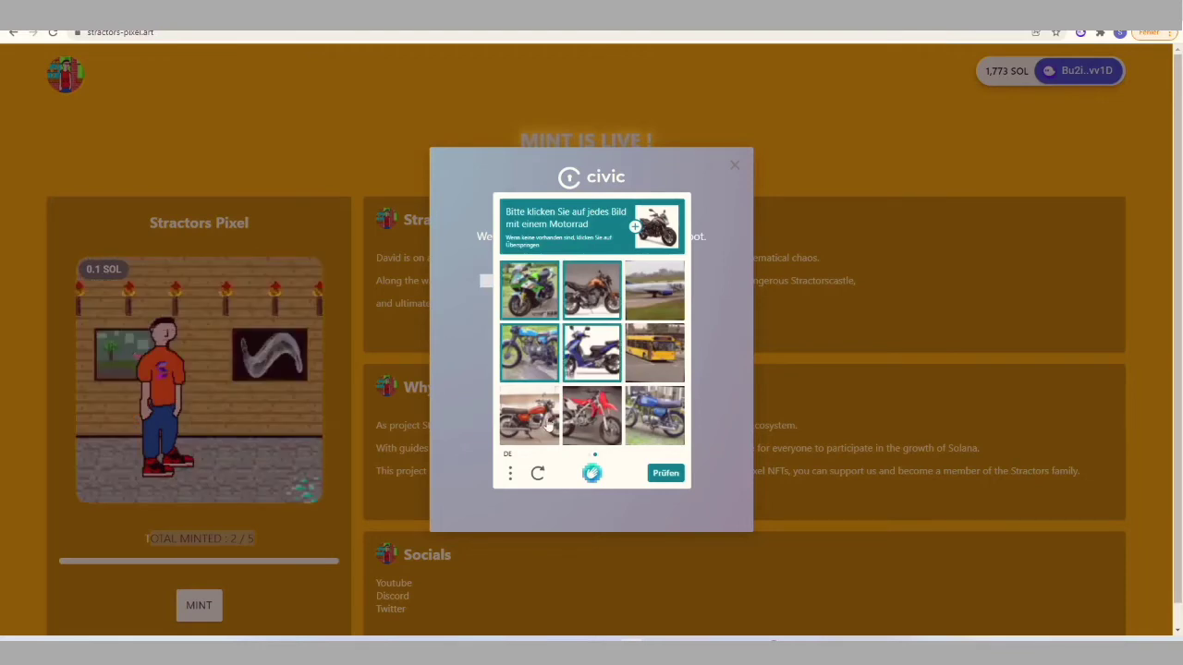
pyautogui.click(530, 415)
pyautogui.click(591, 416)
pyautogui.click(654, 416)
pyautogui.click(668, 478)
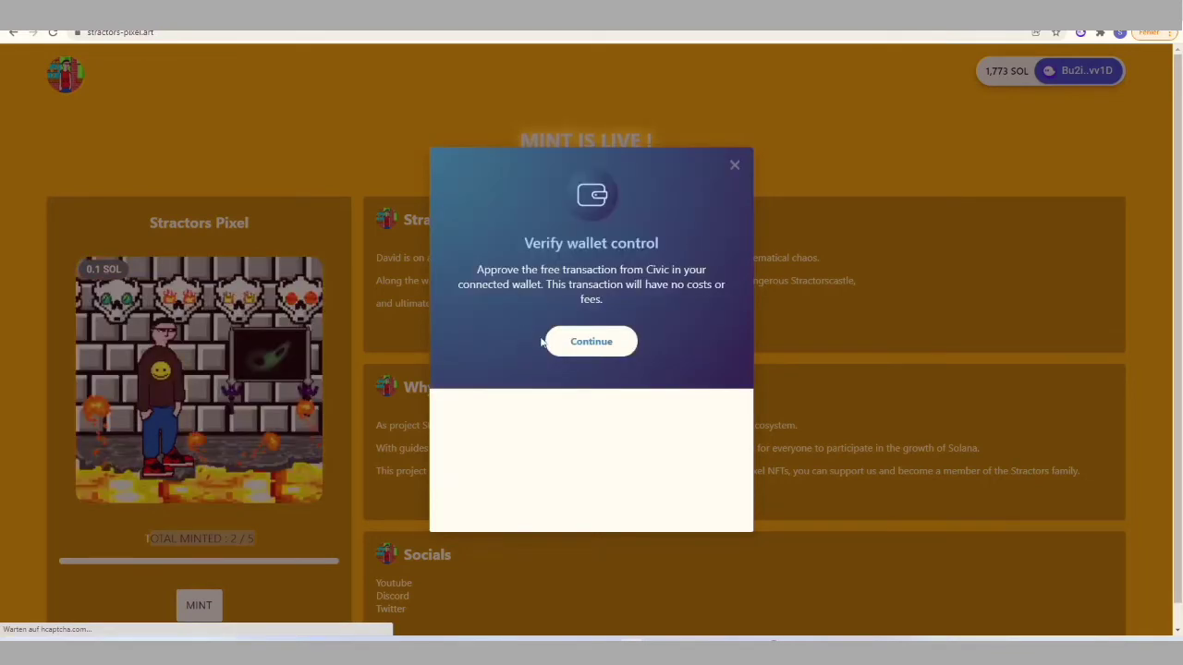
# Approve the ownership verification, then mint and approve the 0.1 SOL payment.
pyautogui.click(594, 413)
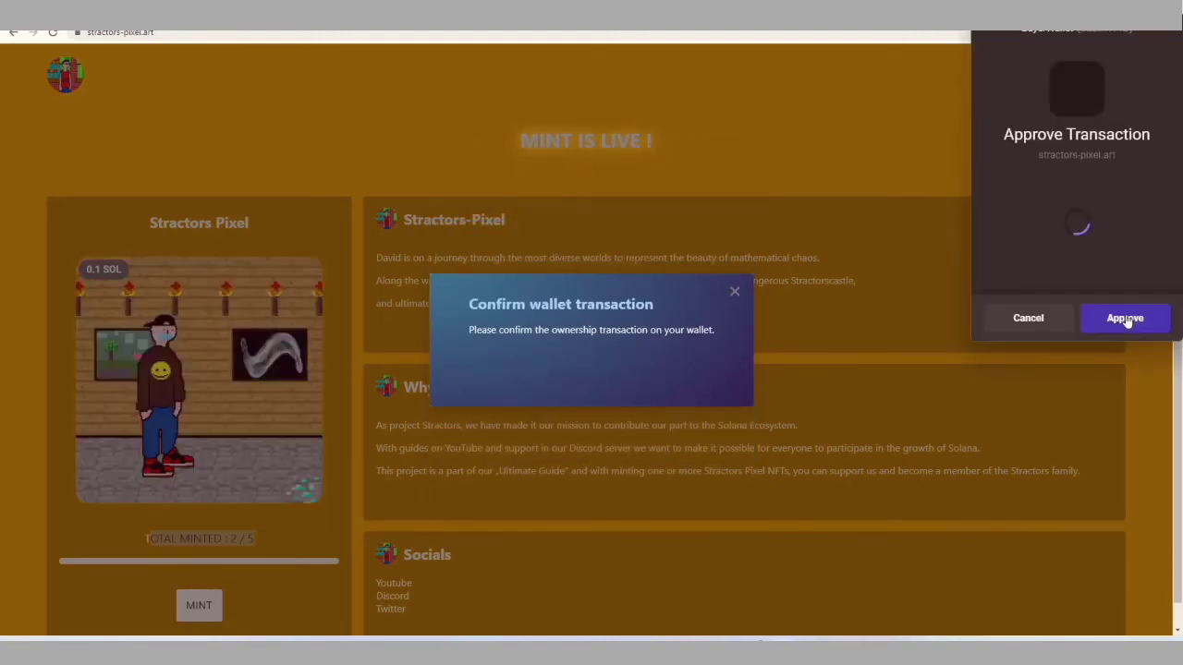
pyautogui.click(1125, 317)
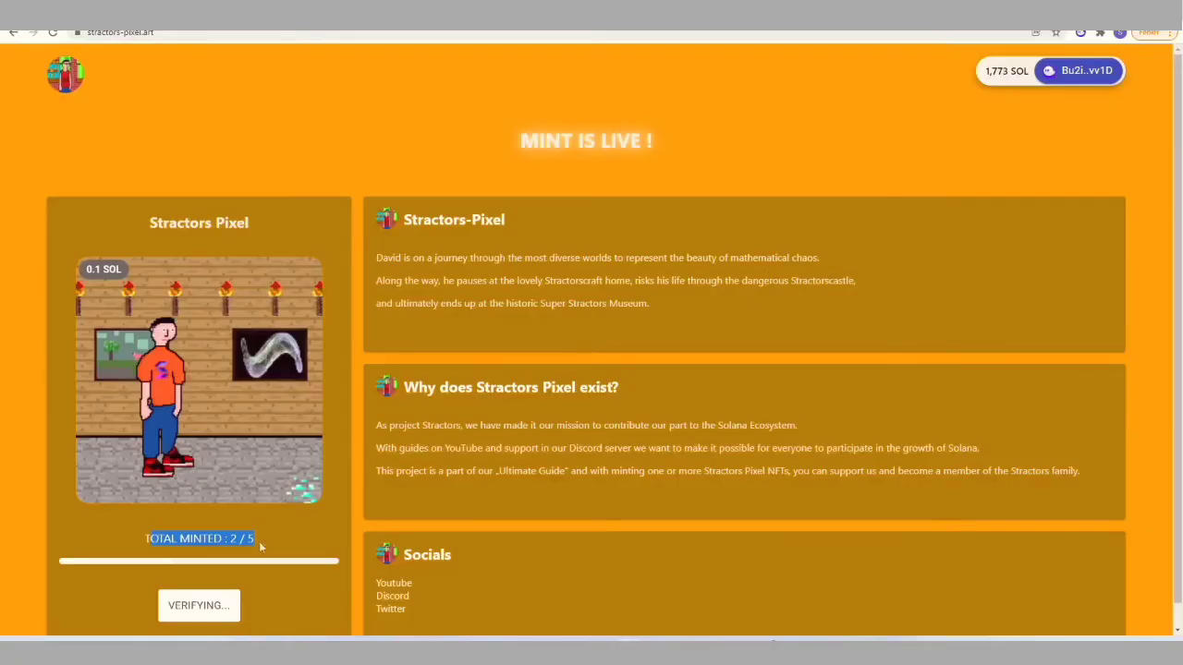
pyautogui.click(197, 607)
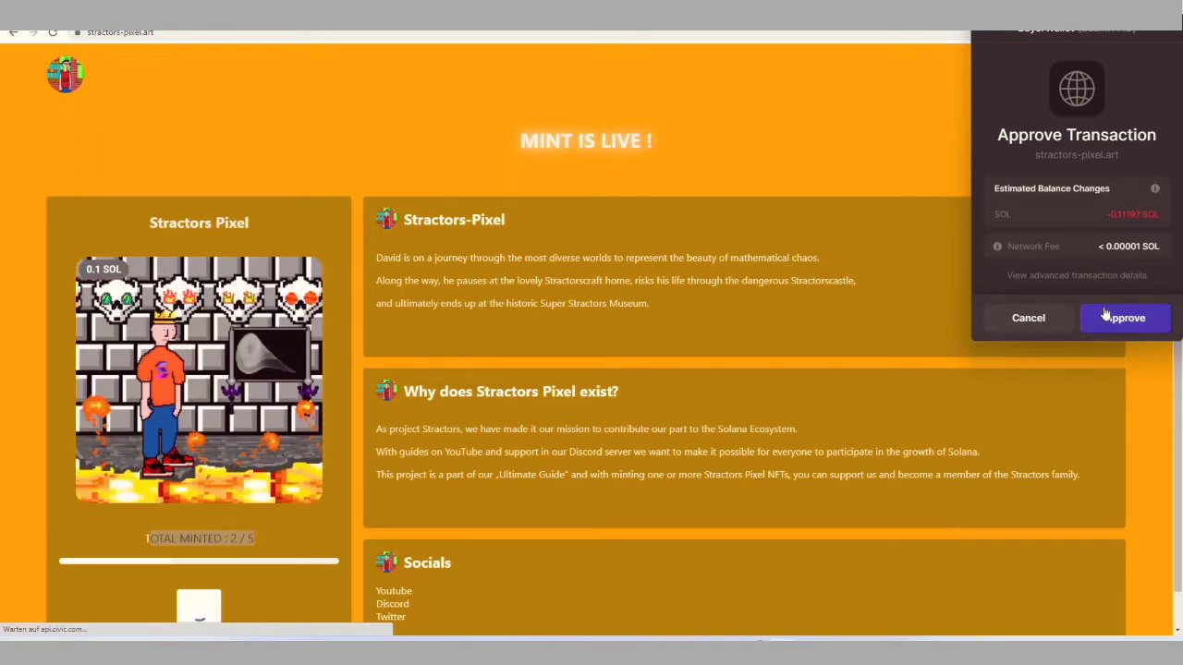
pyautogui.click(1114, 316)
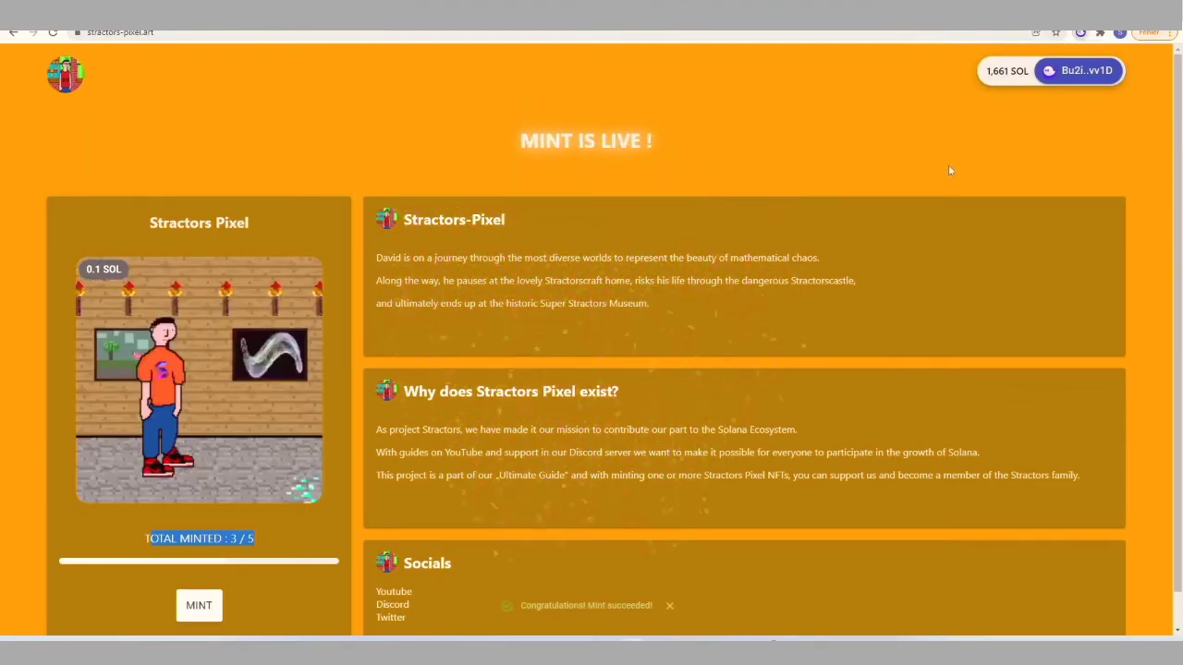
pyautogui.click(1079, 33)
# View the buyer wallet's minted NFTs in Phantom's Collectibles tab.
pyautogui.click(935, 356)
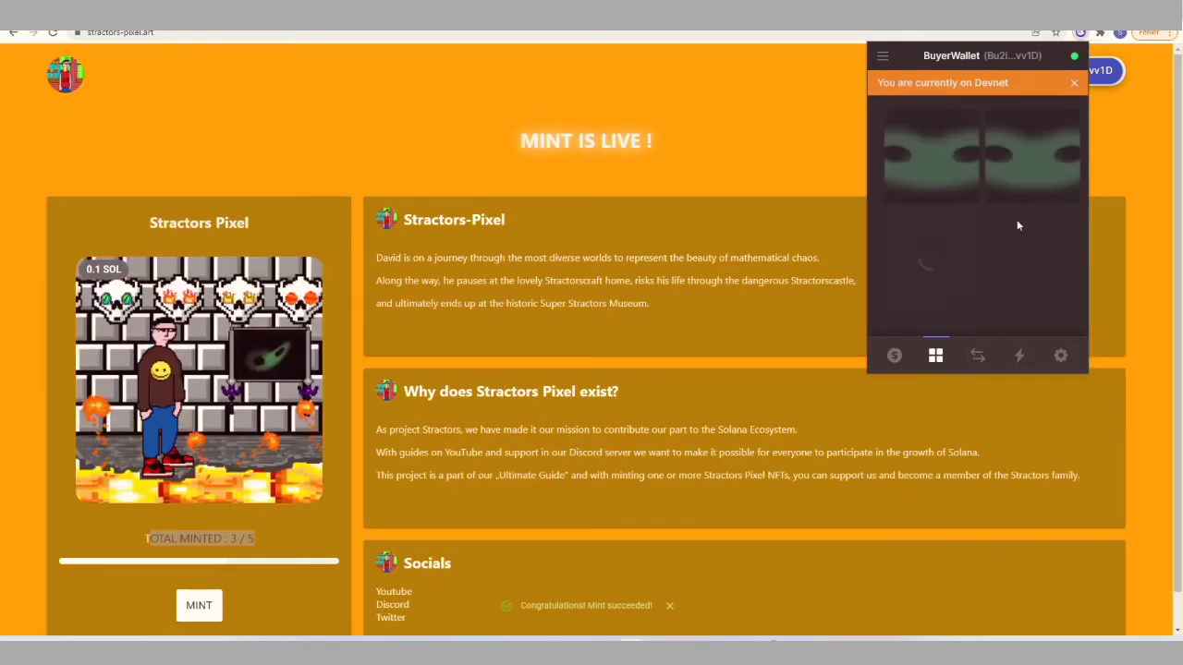
pyautogui.click(774, 153)
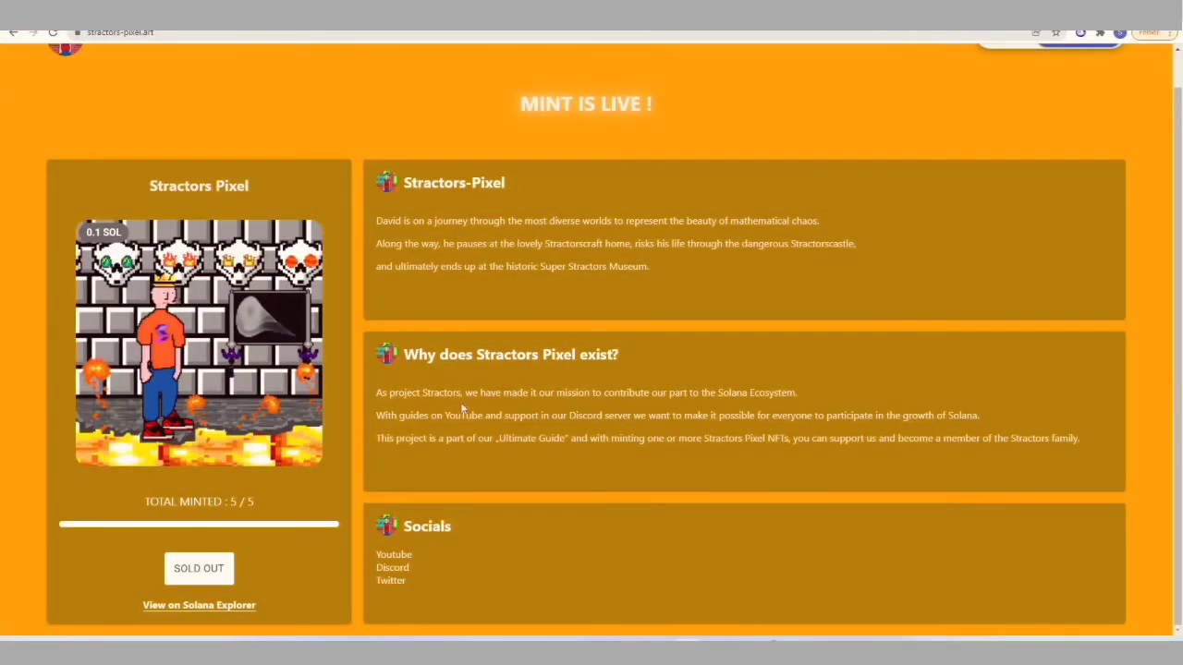
pyautogui.click(1078, 35)
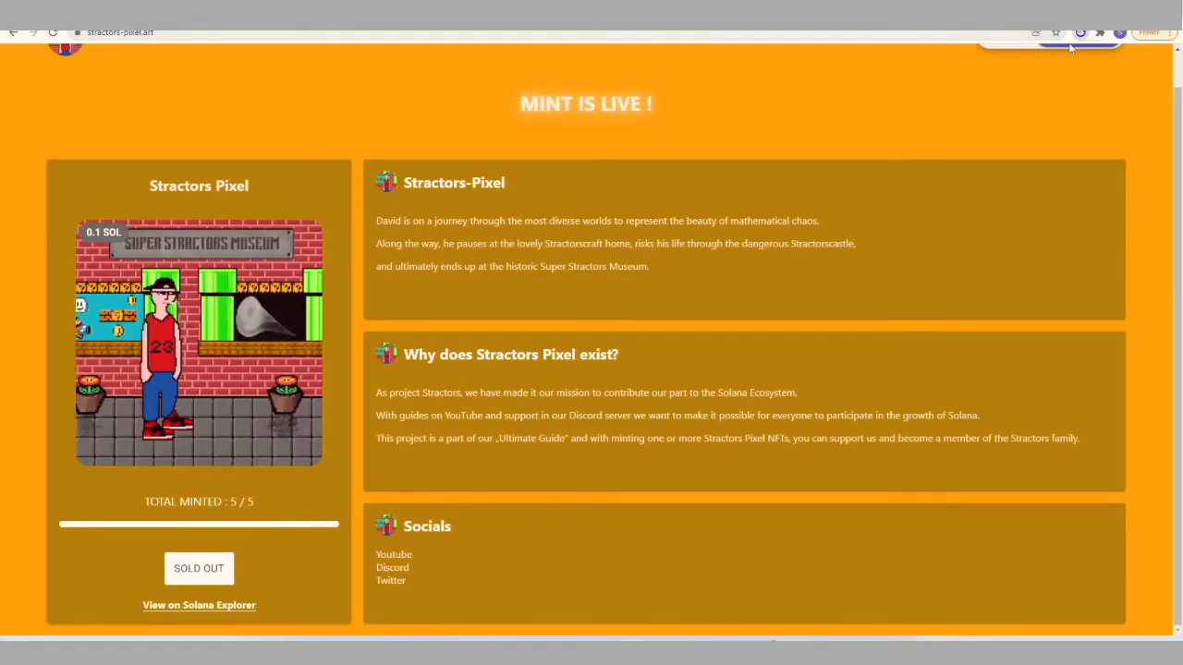
pyautogui.click(935, 355)
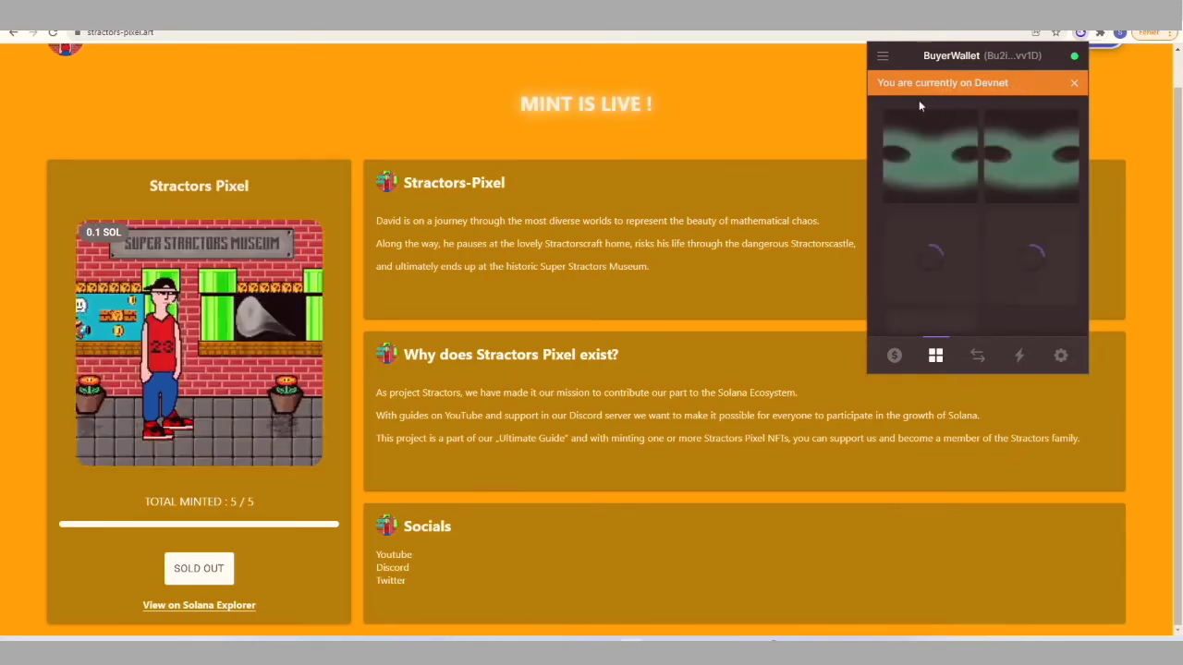
# Switch Phantom to SellerWallet and back to BuyerWallet, then close the popup.
pyautogui.click(883, 56)
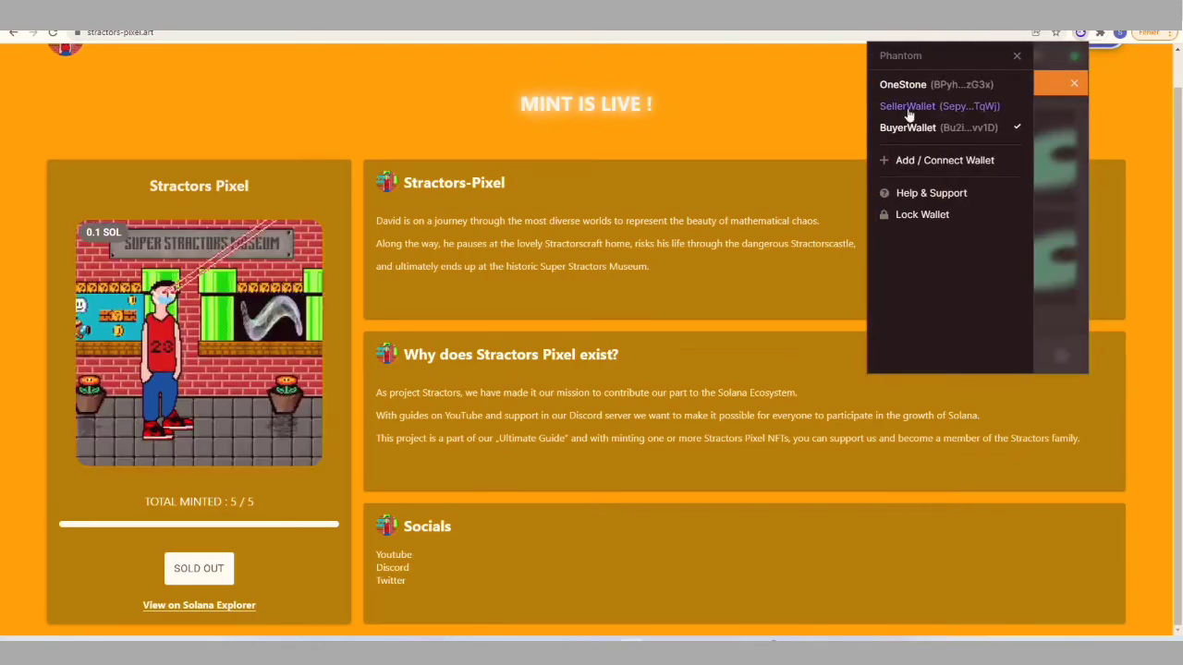
pyautogui.click(907, 106)
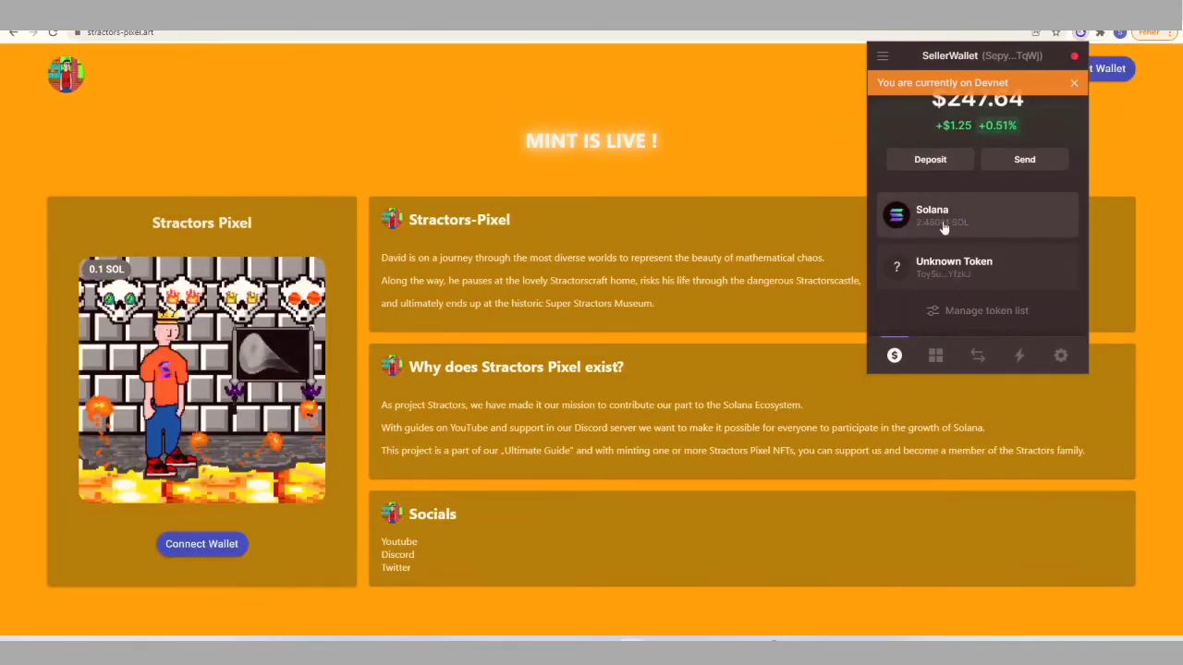
pyautogui.click(882, 55)
pyautogui.click(920, 134)
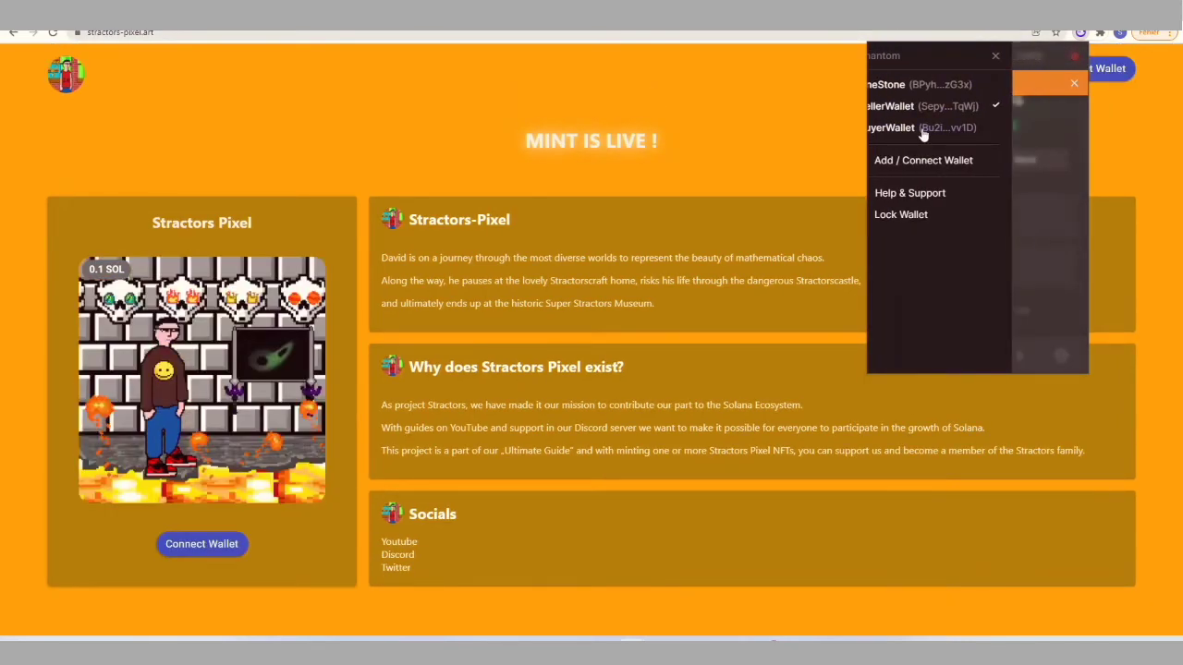
pyautogui.click(761, 146)
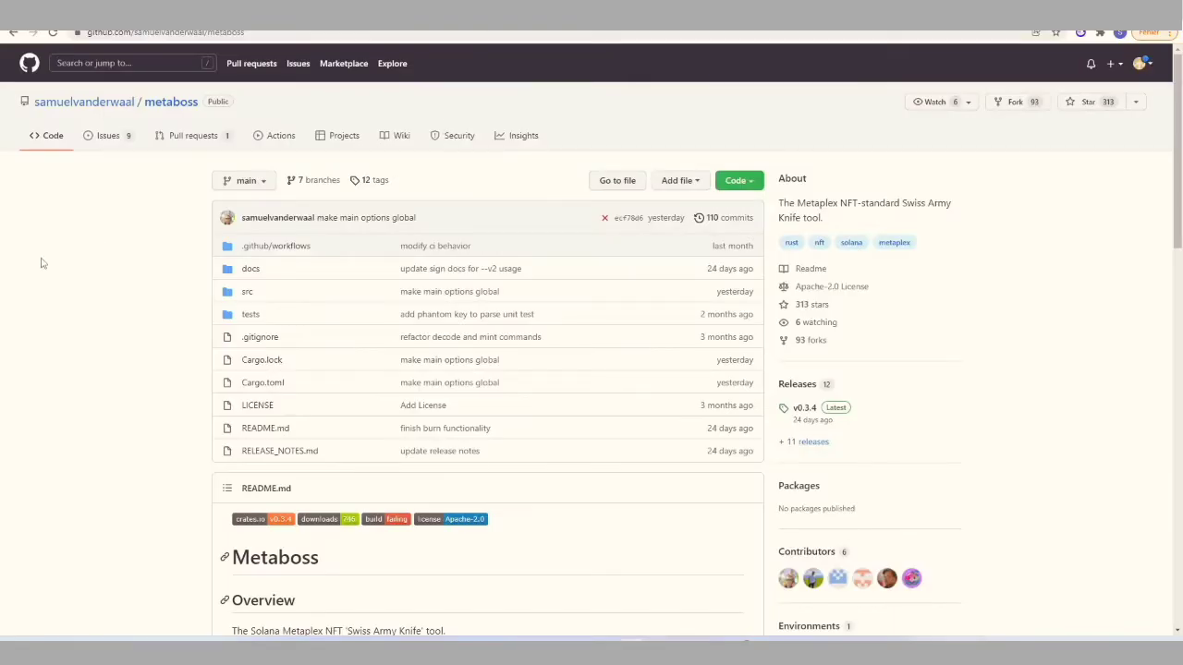
# Copy the metaboss repository's HTTPS clone URL from GitHub's Code menu.
pyautogui.scroll(-2, 55, 277)
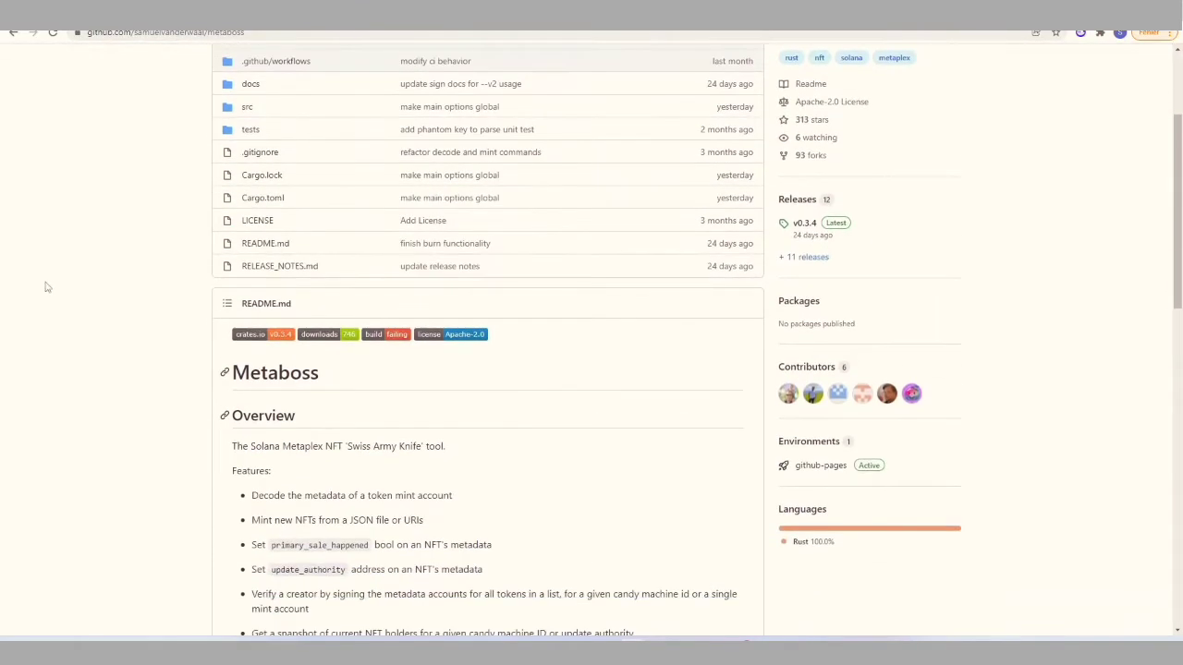
pyautogui.scroll(-2, 221, 338)
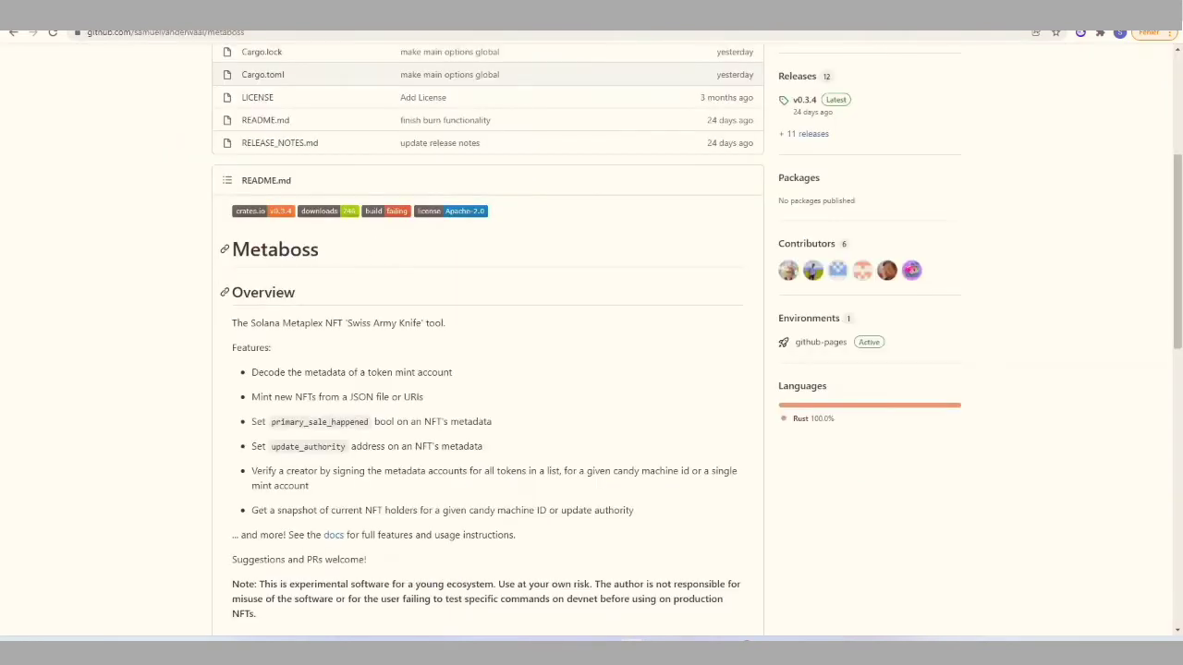
pyautogui.scroll(5, 509, 285)
pyautogui.click(744, 182)
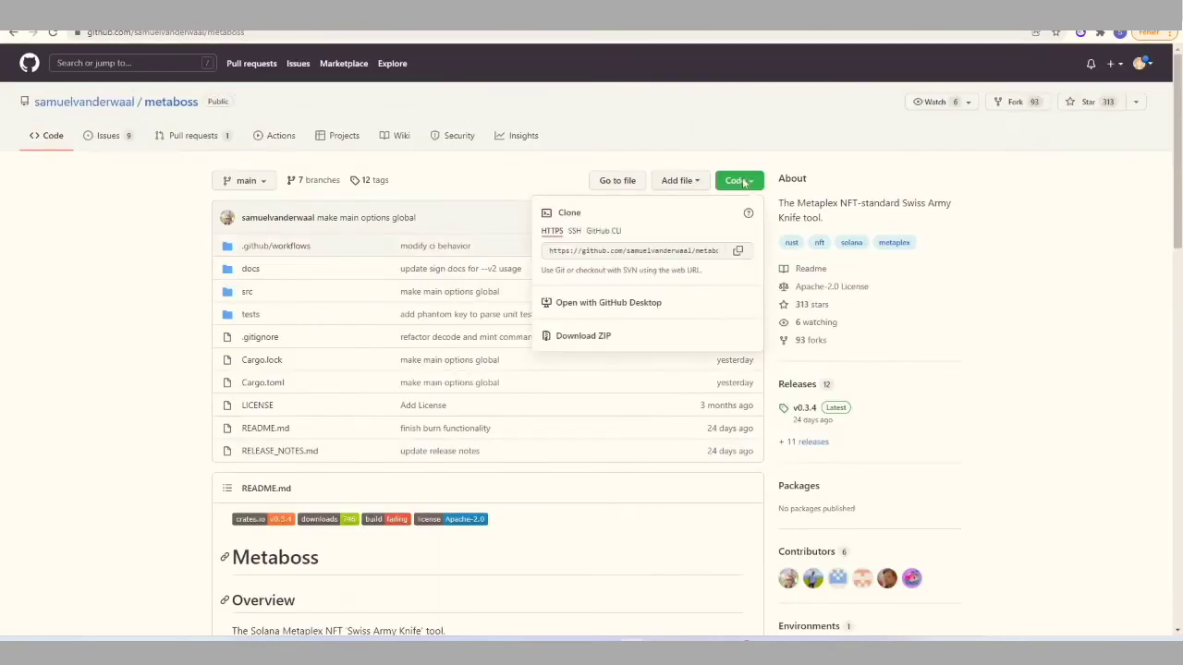
pyautogui.click(737, 251)
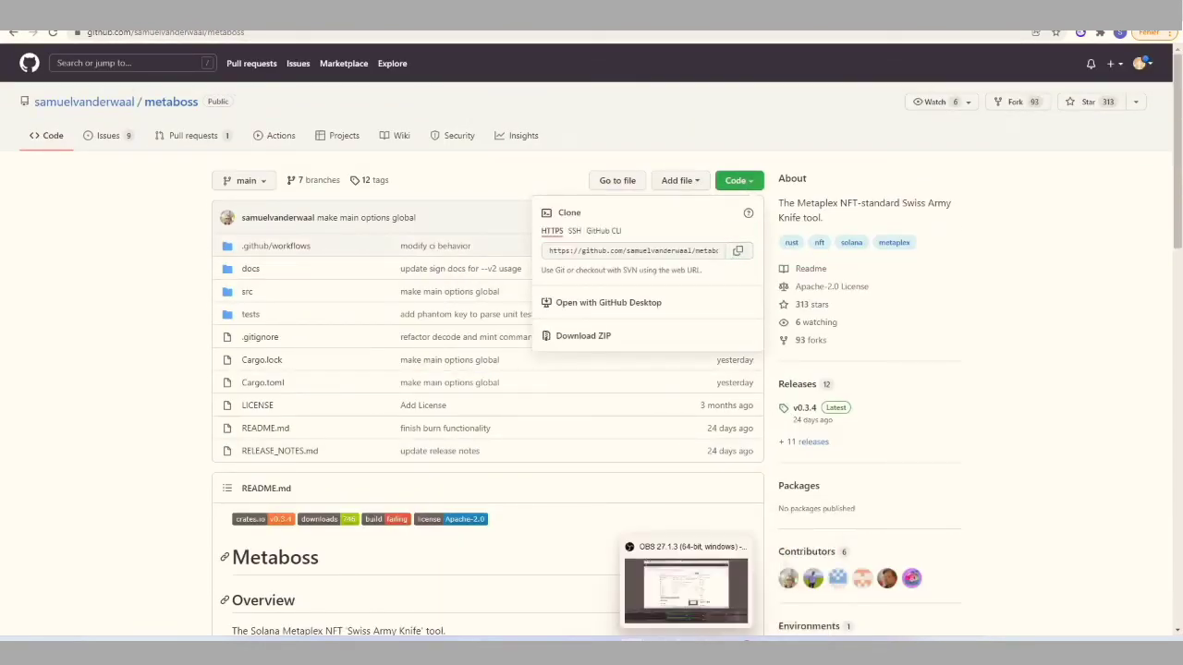
# Launch Command Prompt from Windows search with cmd.
pyautogui.press('super')
pyautogui.write('cmd')
pyautogui.press('Return')
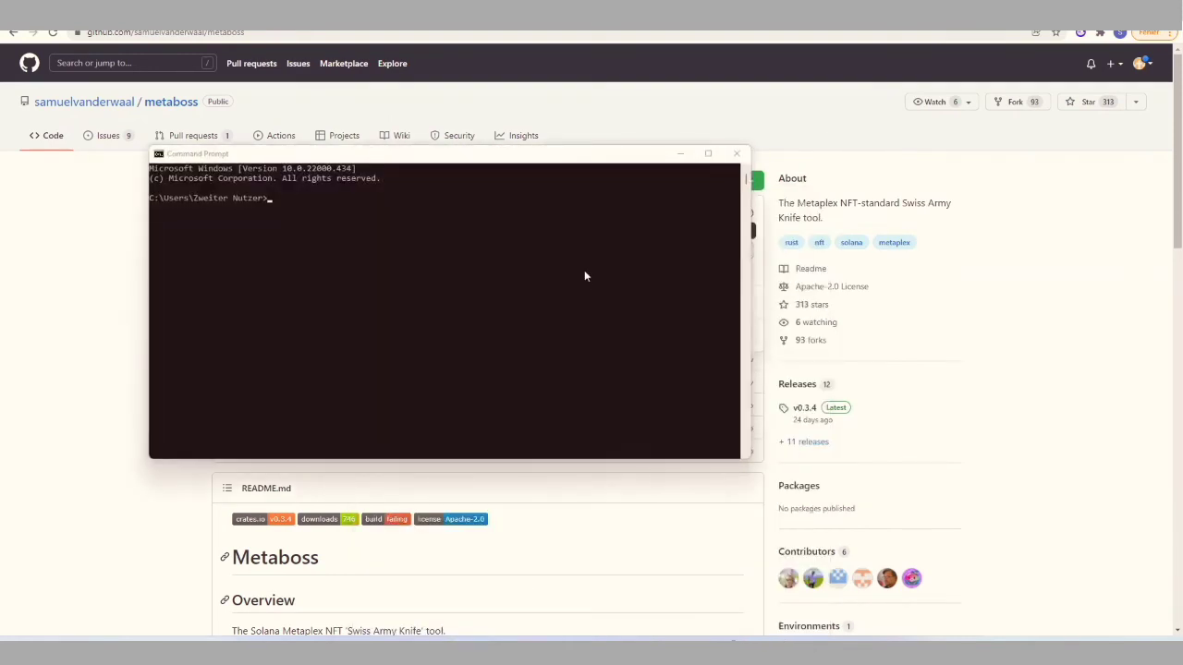
# In the v2 folder, git clone the pasted metaboss repository URL.
pyautogui.click(319, 269)
pyautogui.write('cd v2')
pyautogui.press('Return')
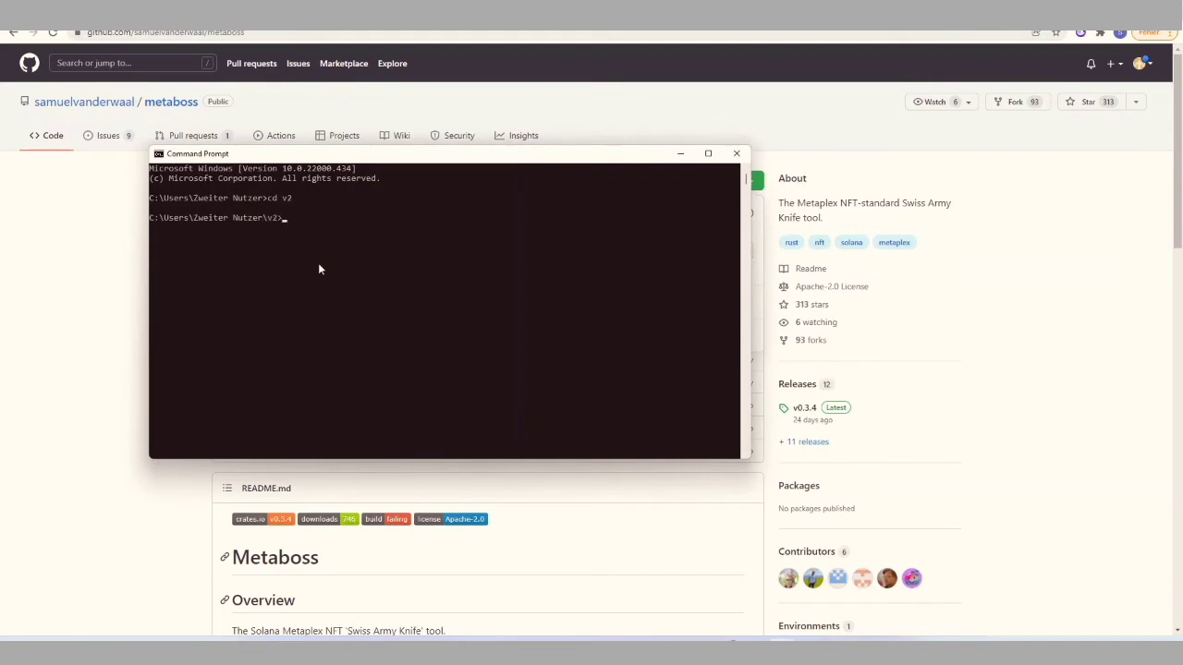
pyautogui.write('git clone')
pyautogui.hotkey('ctrl', 'v')
pyautogui.press('Return')
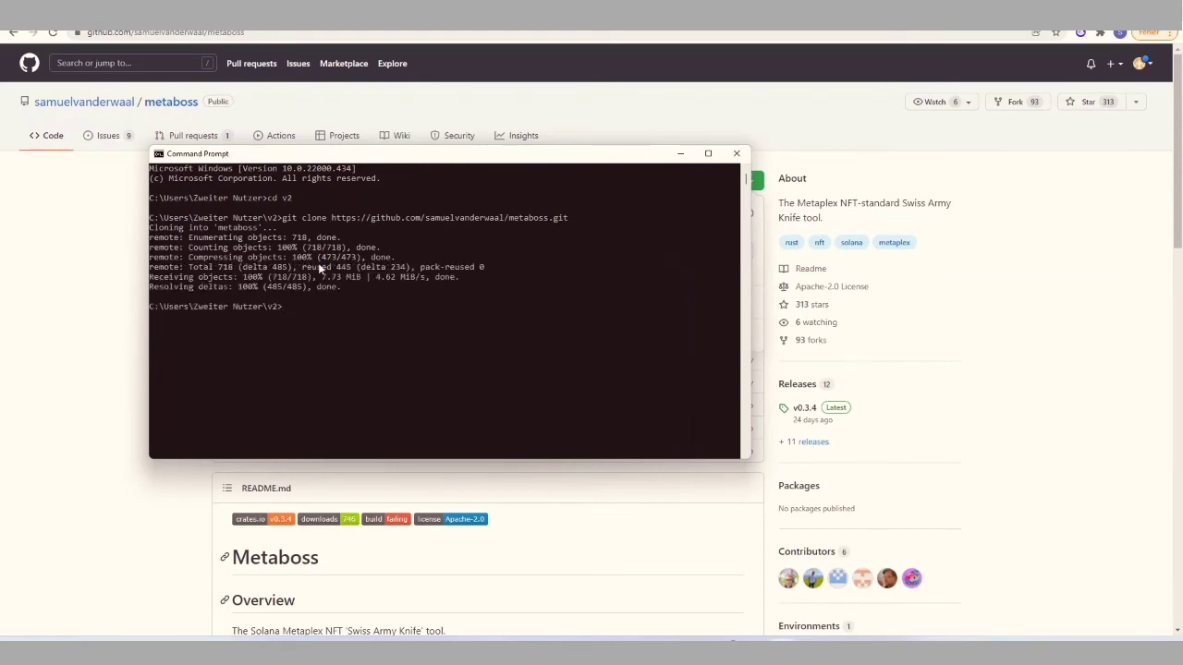
# Install metaboss with cargo install from the metaboss folder and confirm it reports version 0.3.4.
pyautogui.write('cd metaboss')
pyautogui.press('Return')
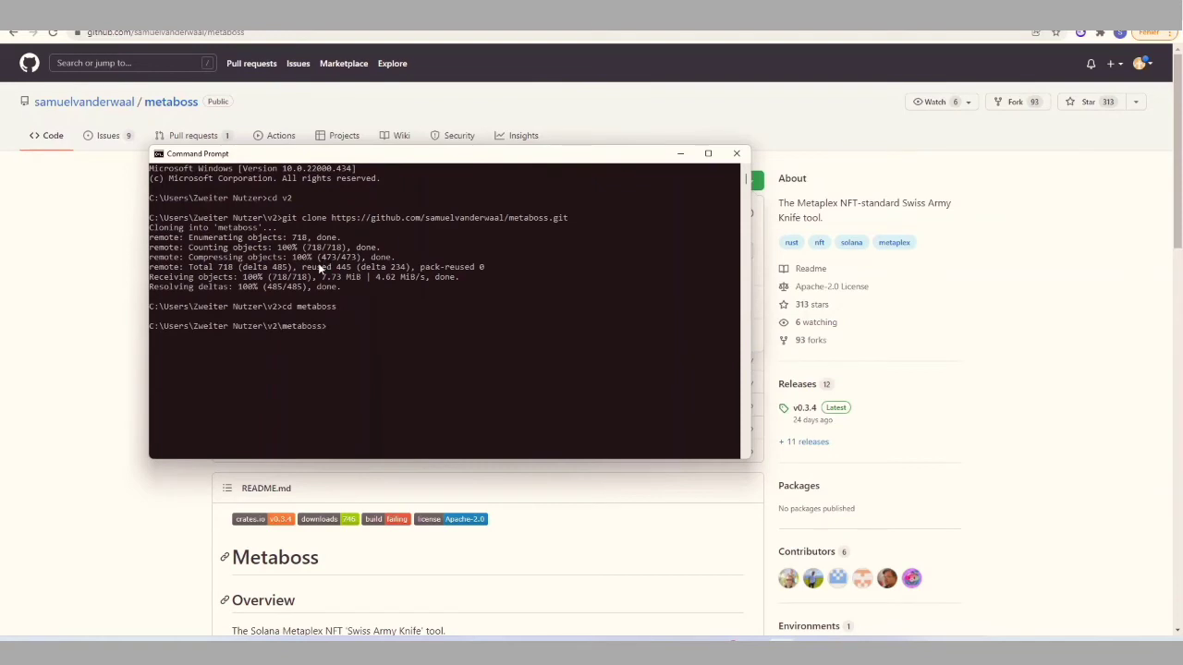
pyautogui.write('cargo install metabo')
pyautogui.write('ss')
pyautogui.press('Return')
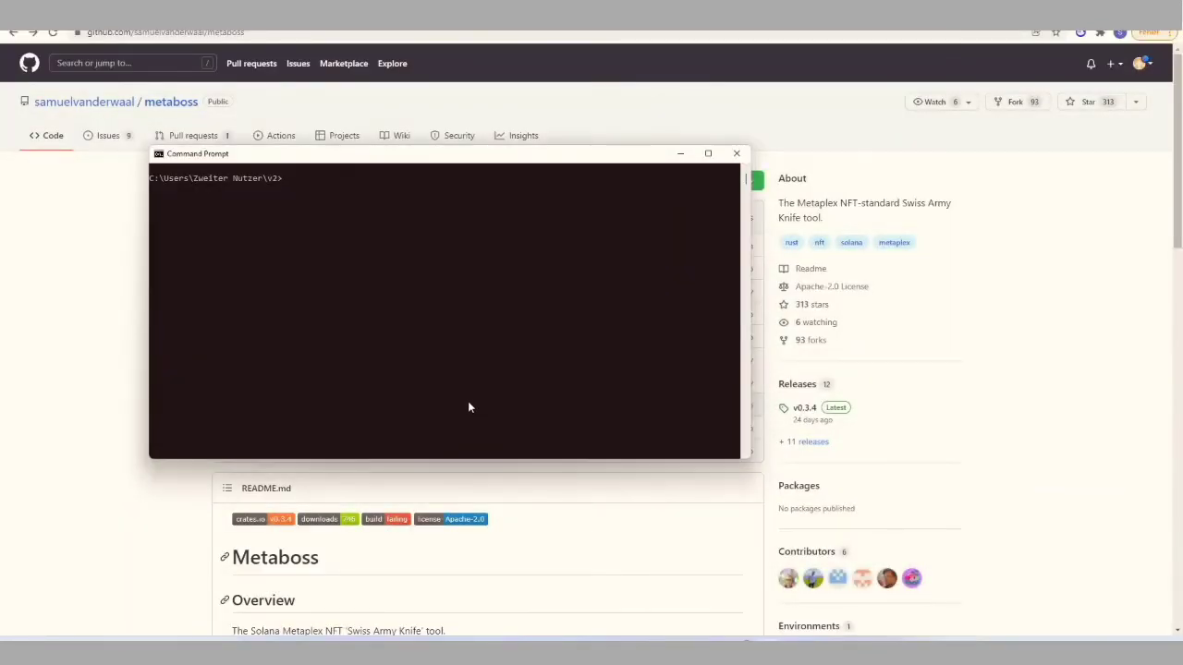
pyautogui.write('metaboss')
pyautogui.press('Return')
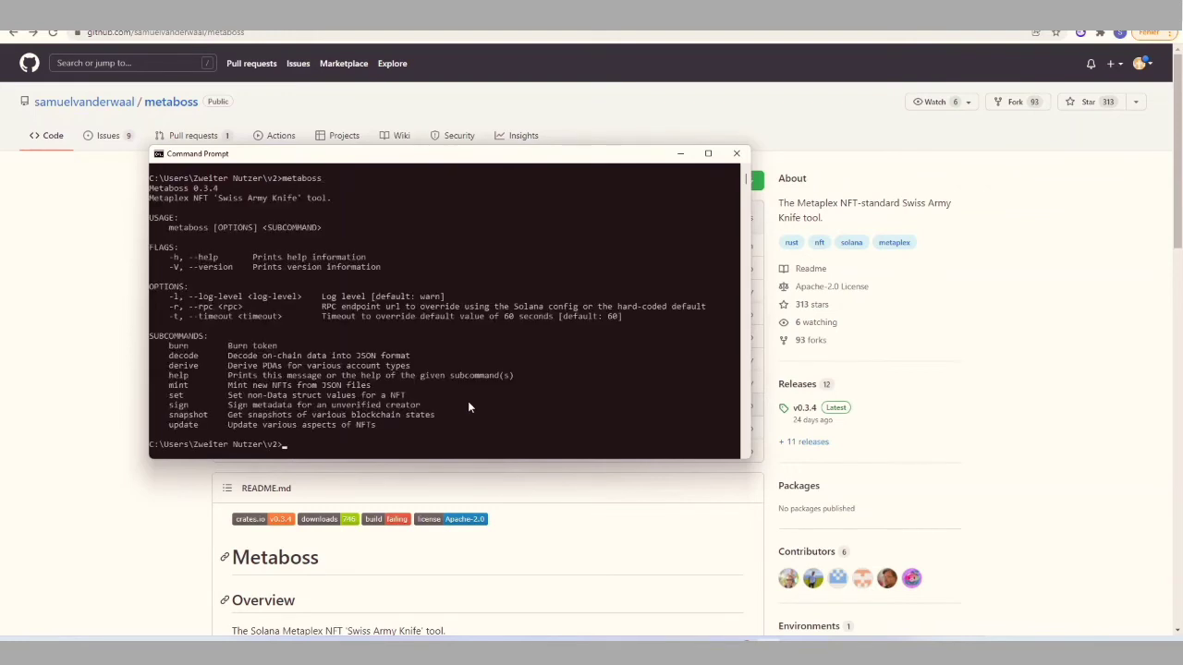
pyautogui.moveTo(149, 189); pyautogui.dragTo(222, 188)
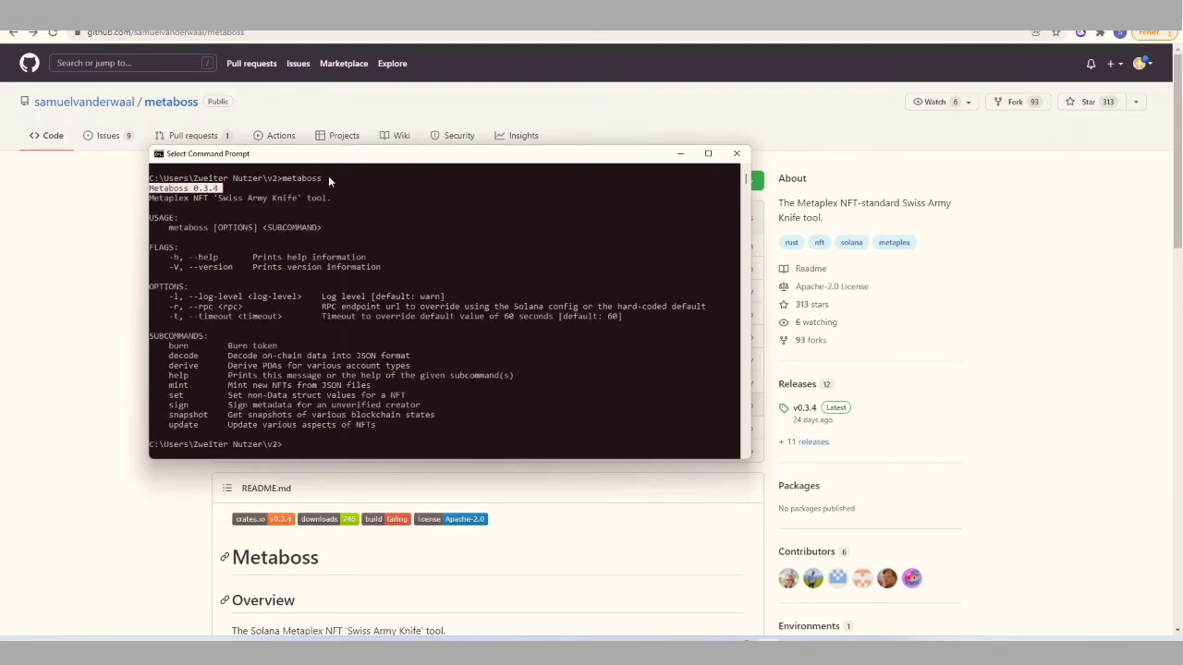
# Open a minted NFT from Phantom on Solscan and expand its two creators, one unverified.
pyautogui.click(1000, 130)
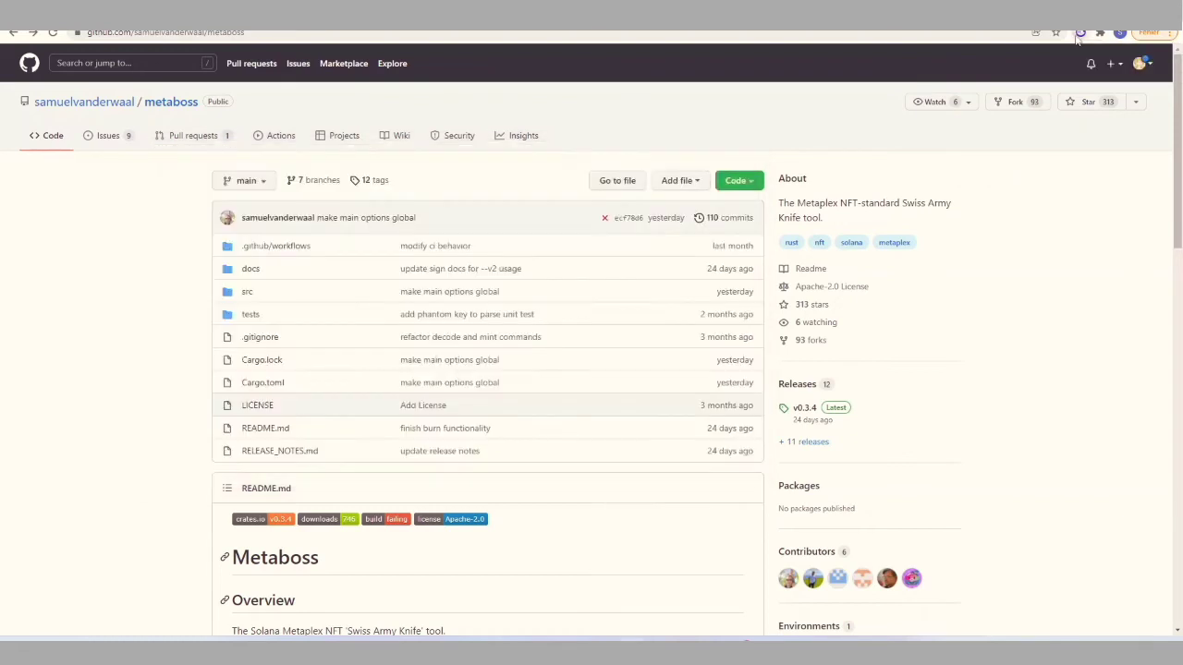
pyautogui.hotkey('alt', 'shift', 'p')
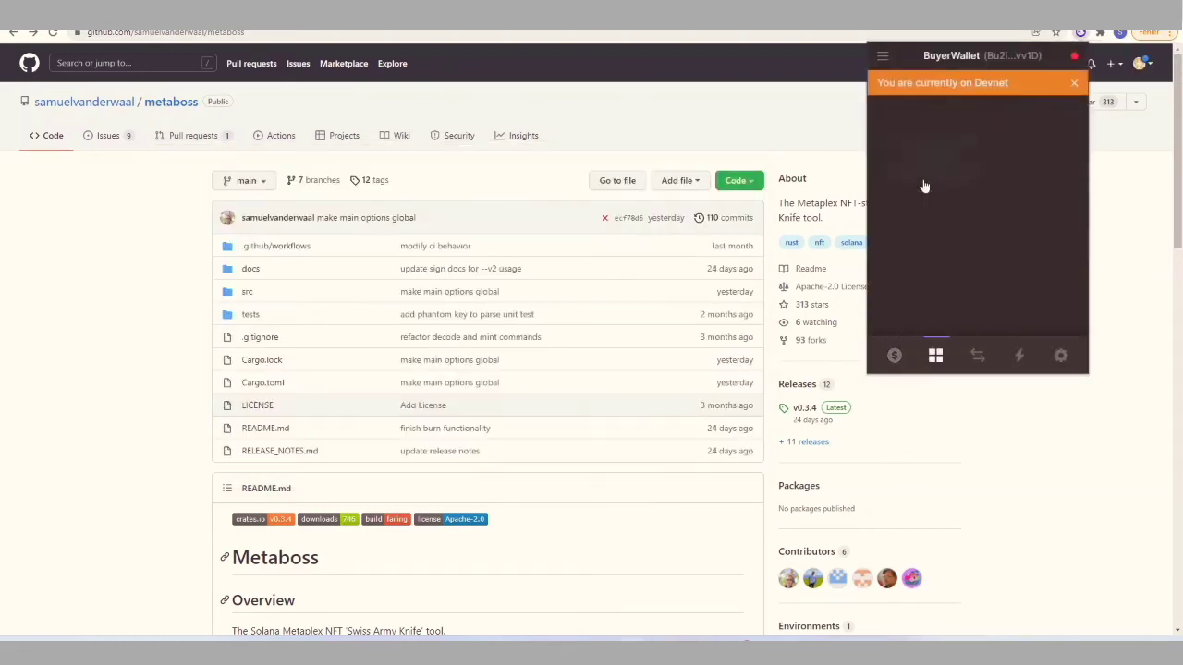
pyautogui.click(920, 162)
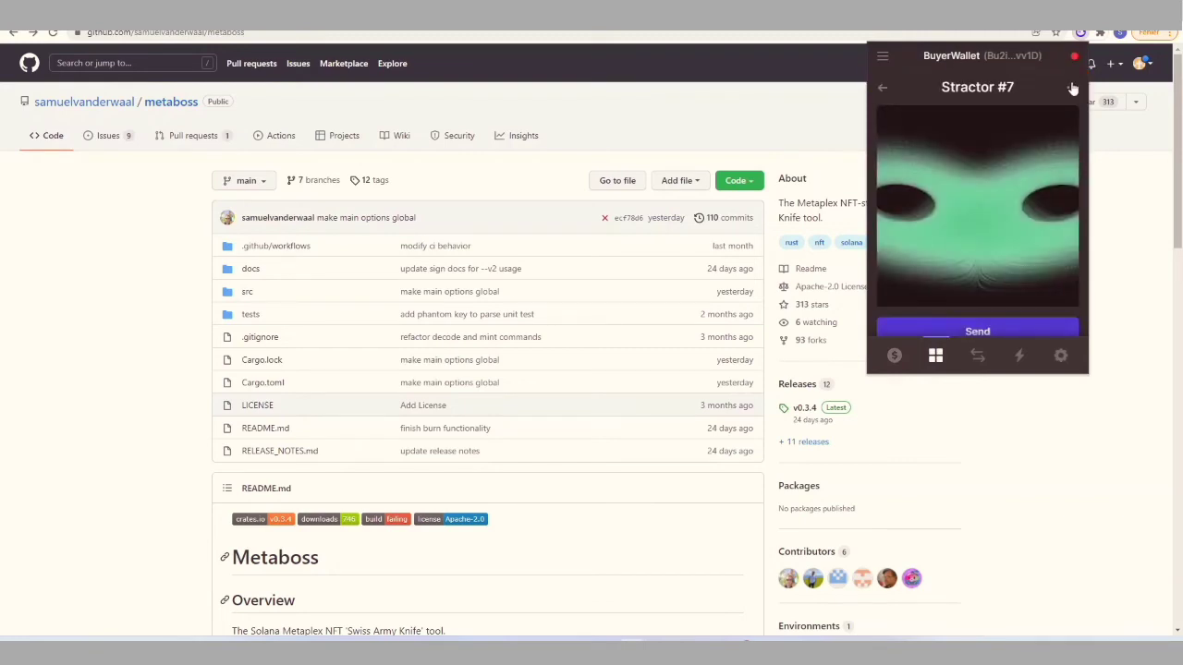
pyautogui.click(1072, 87)
pyautogui.click(1025, 113)
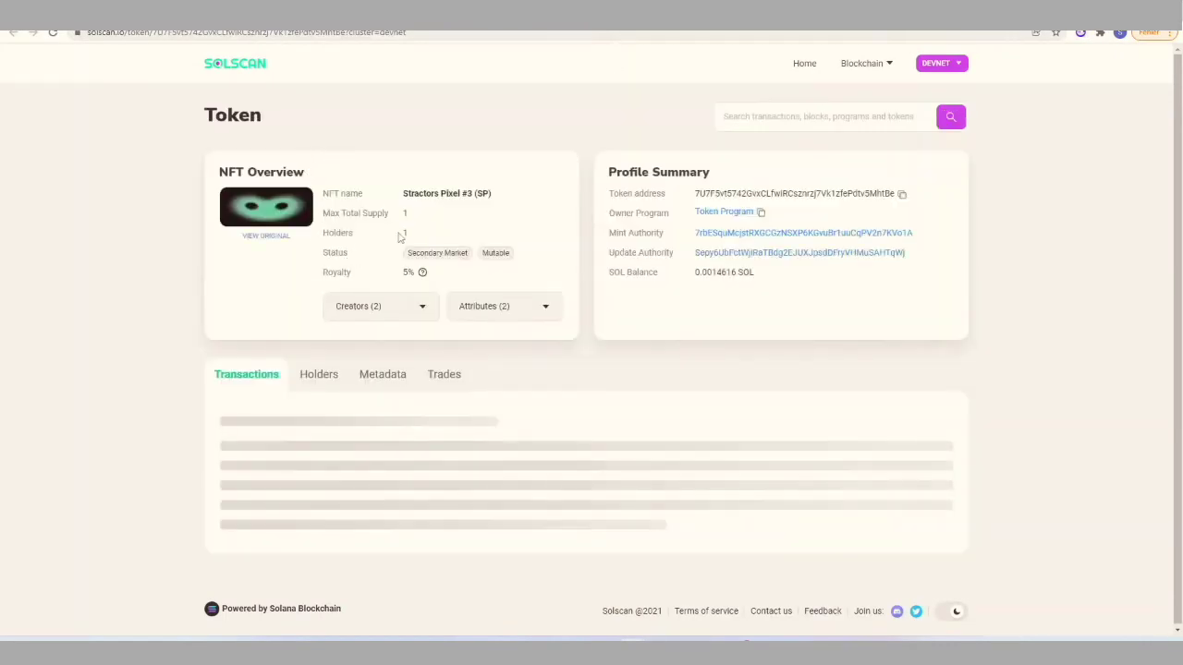
pyautogui.click(419, 314)
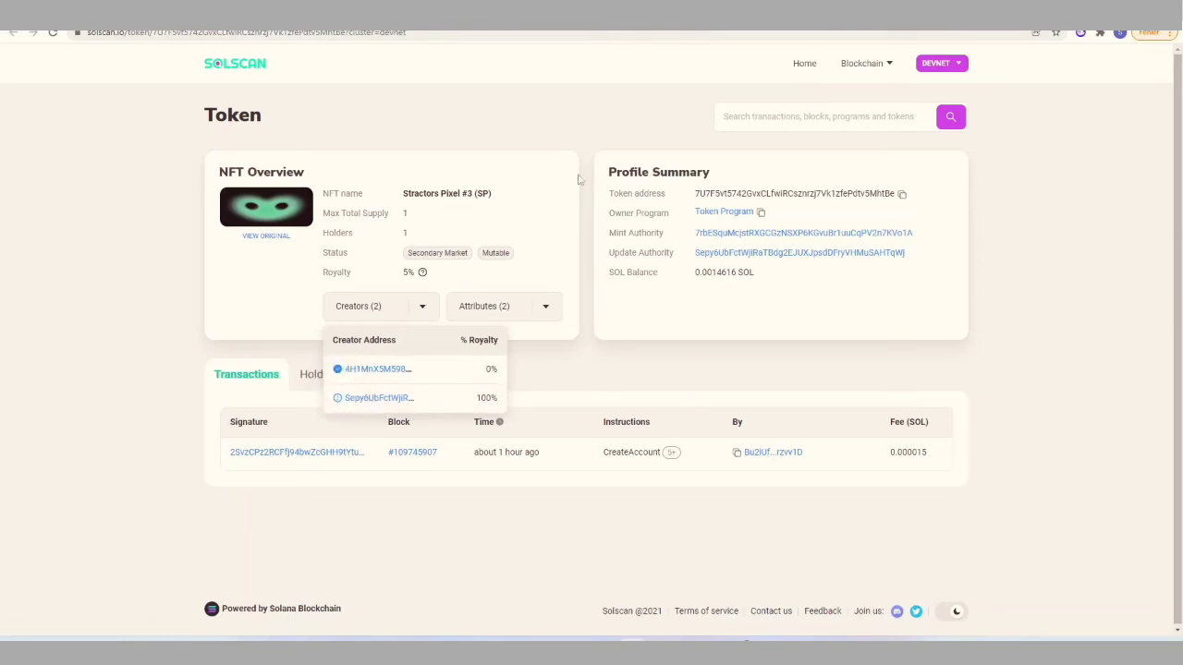
# Start a metaboss sign all command with the seller wallet keypair file after -k.
pyautogui.moveTo(766, 648)
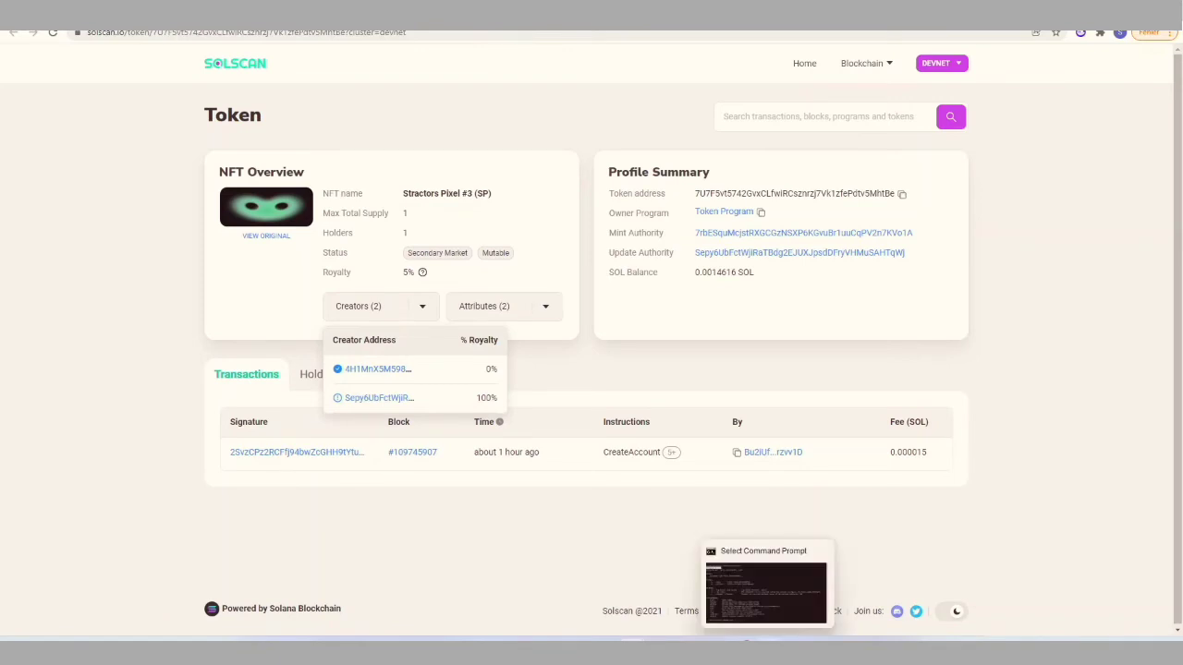
pyautogui.click(766, 649)
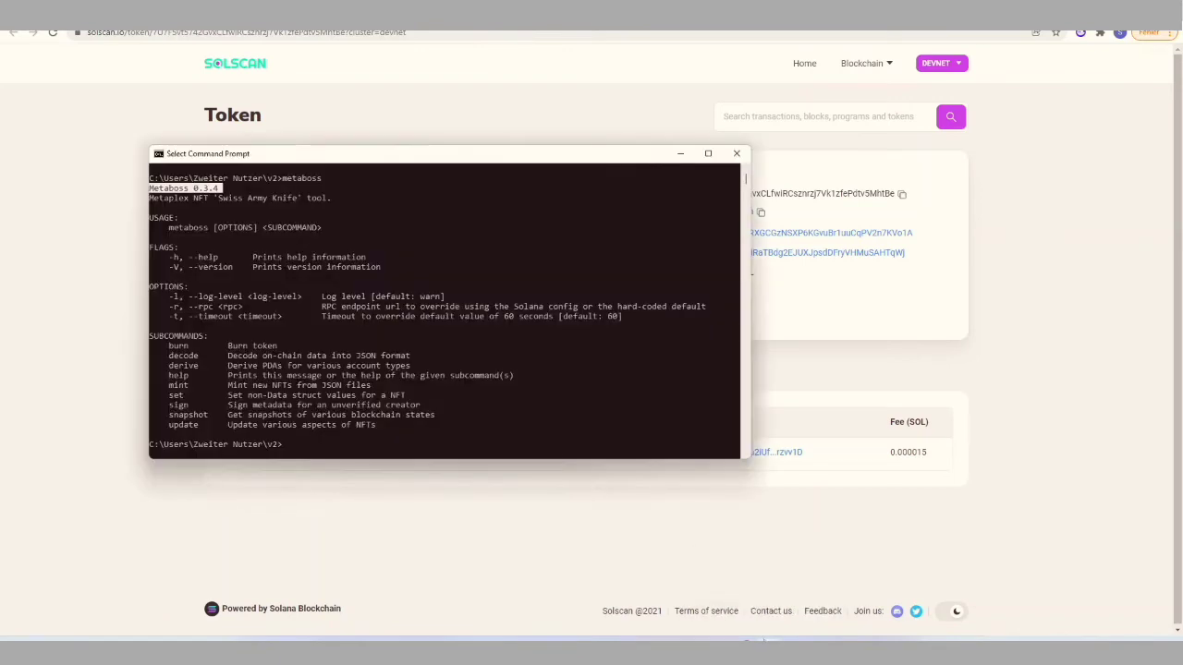
pyautogui.write('met')
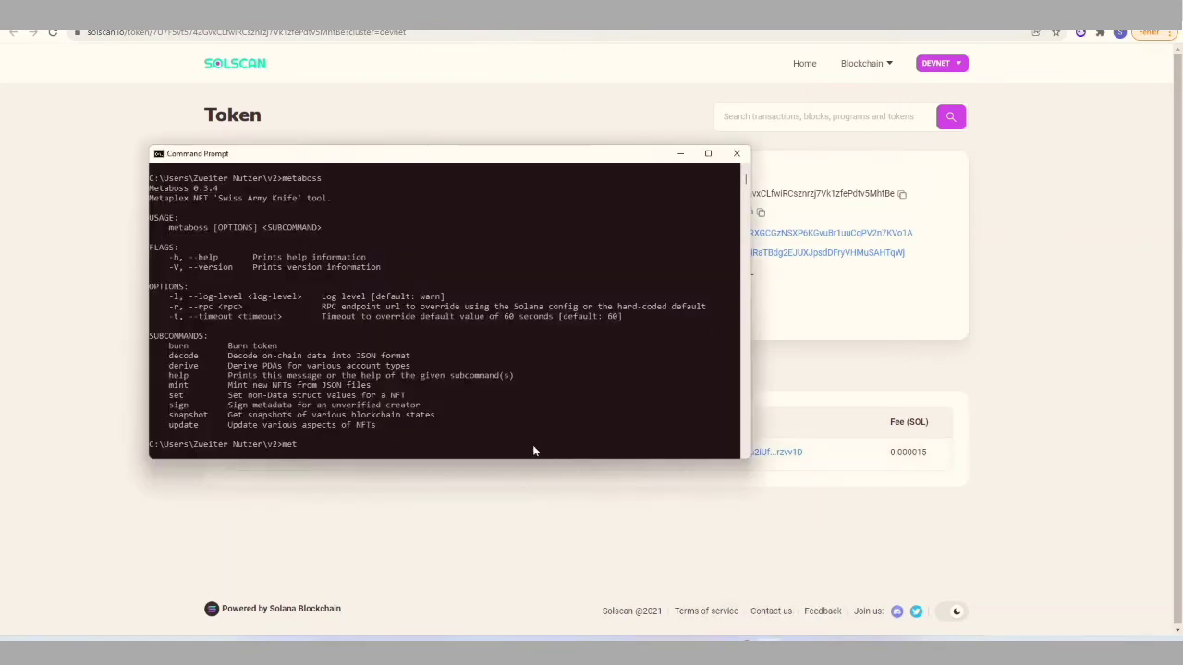
pyautogui.write('aboss sign all -k 5e')
pyautogui.press('Tab')
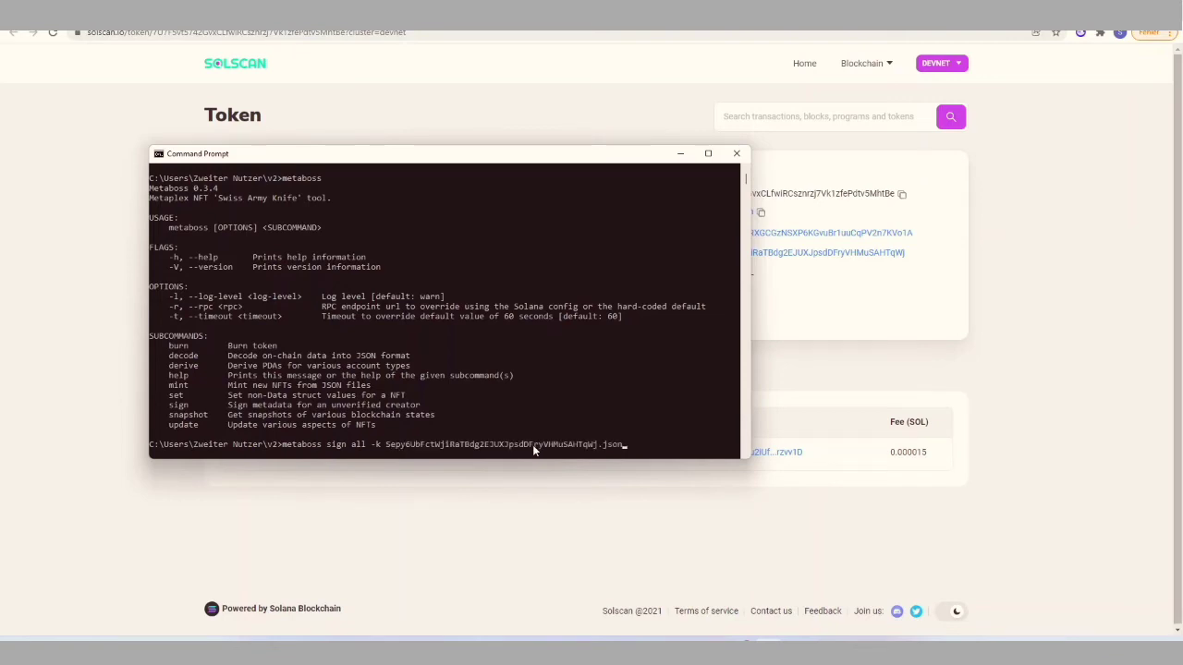
pyautogui.write('-c')
# Paste the candyMachine address from .cache/devnet-temp.json after -c and run the sign command to Done.
pyautogui.moveTo(551, 632)
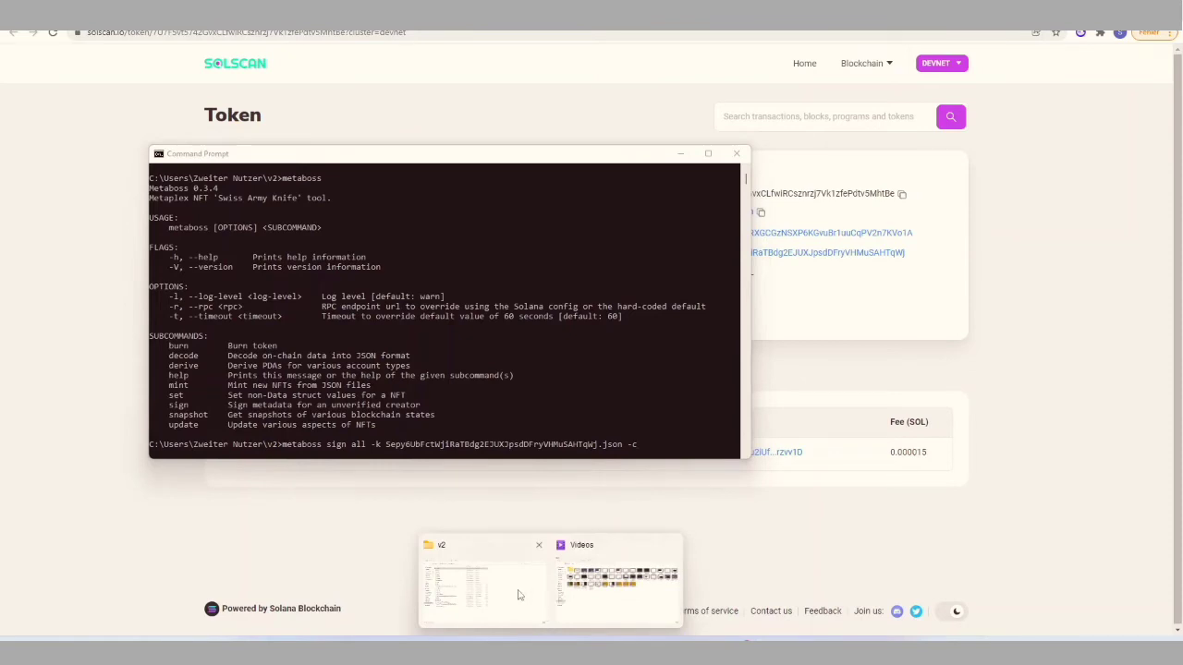
pyautogui.click(521, 596)
pyautogui.doubleClick(173, 109)
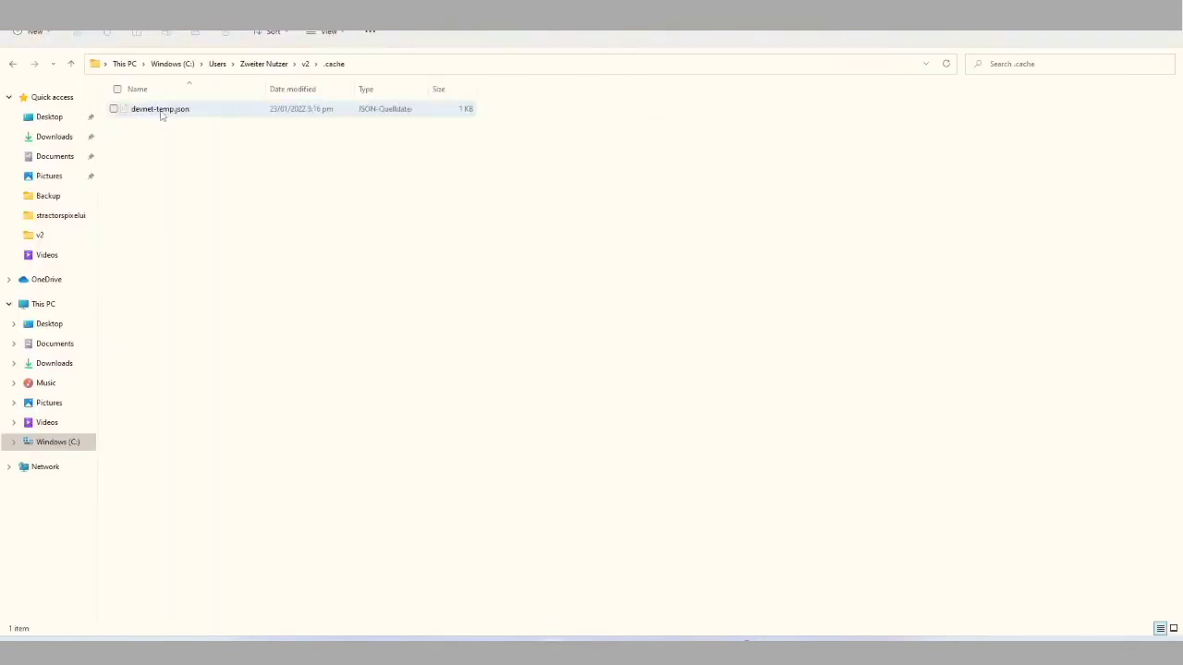
pyautogui.doubleClick(211, 111)
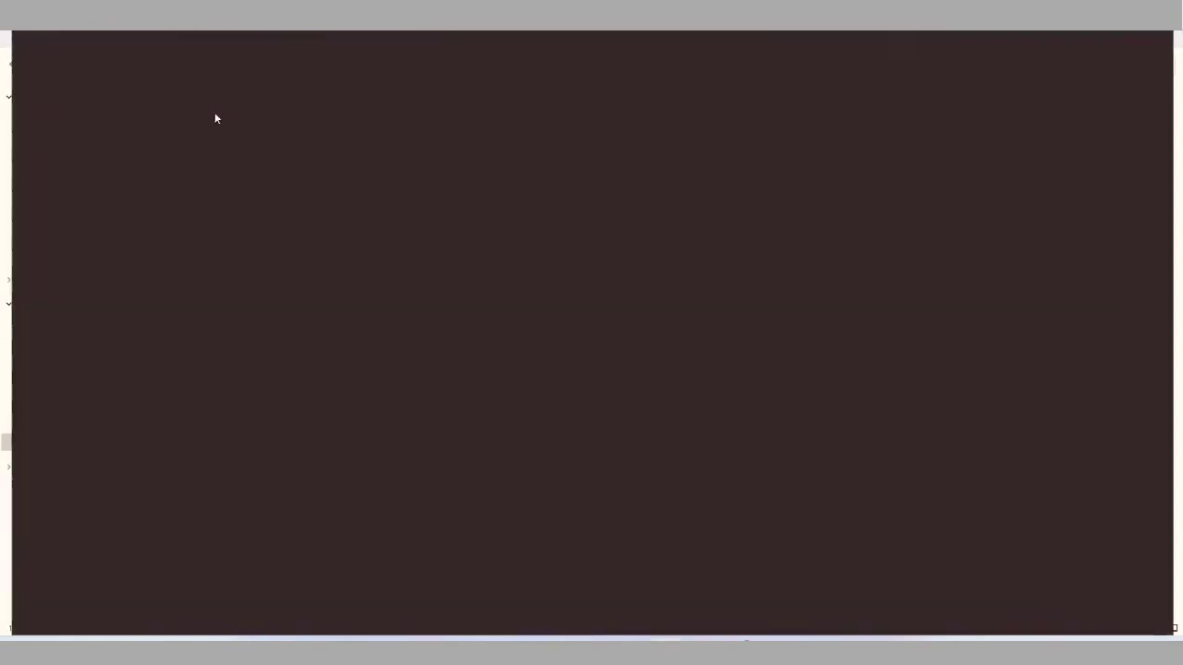
pyautogui.rightClick(344, 59)
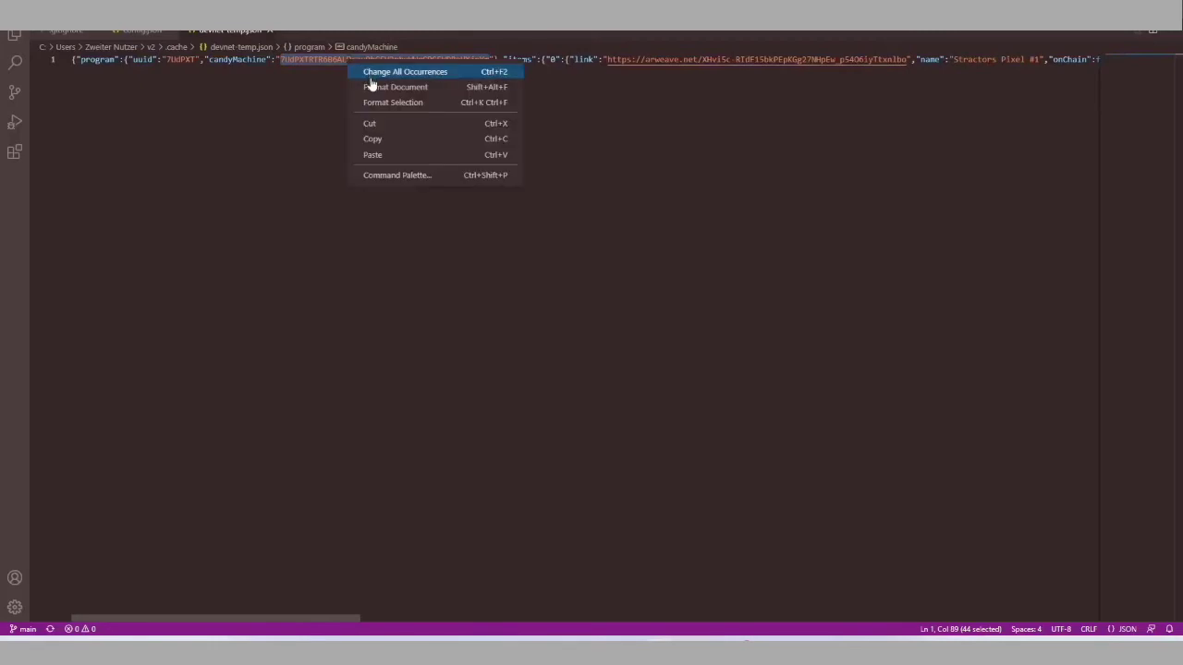
pyautogui.click(378, 140)
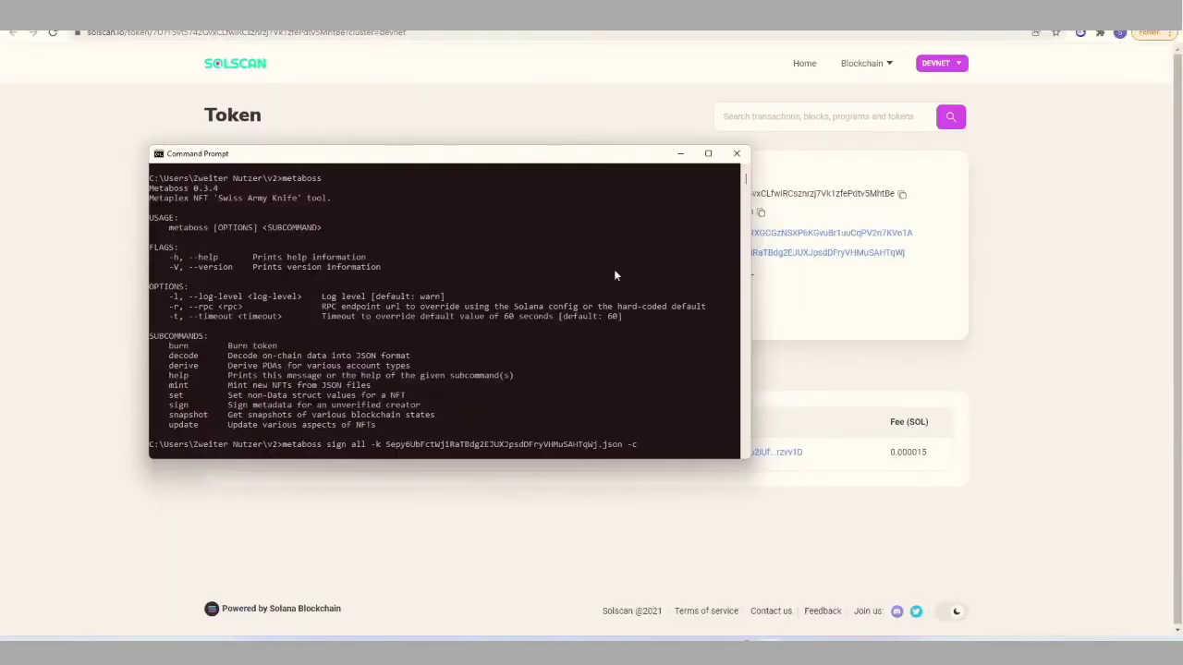
pyautogui.hotkey('ctrl', 'v')
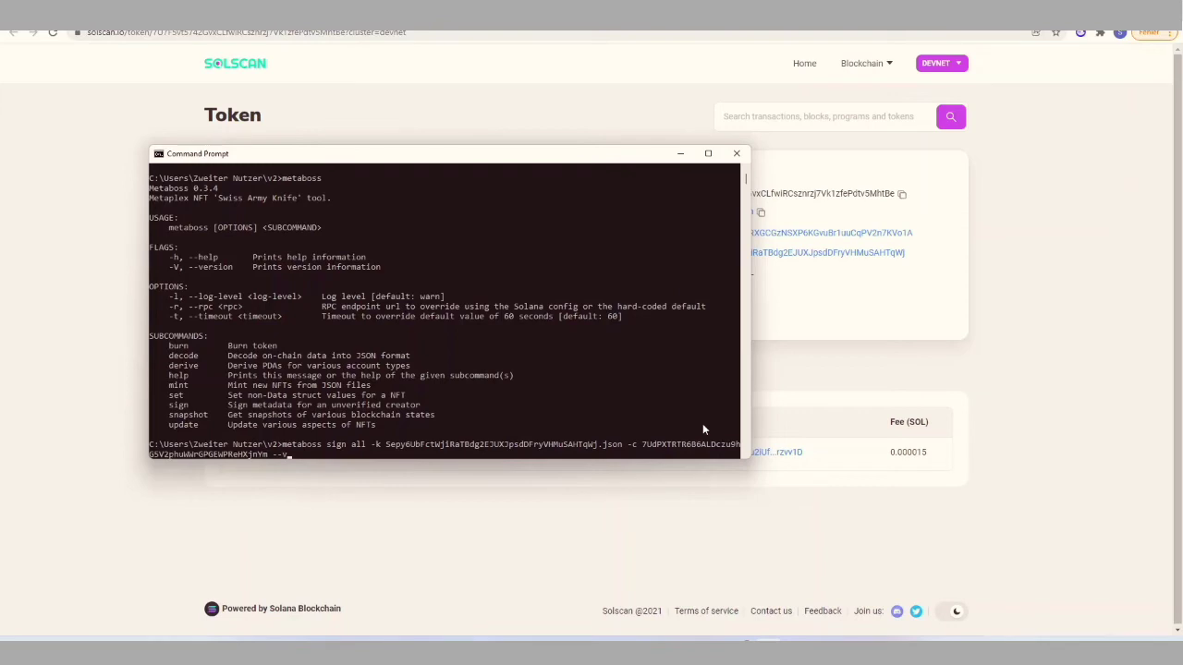
pyautogui.press('Return')
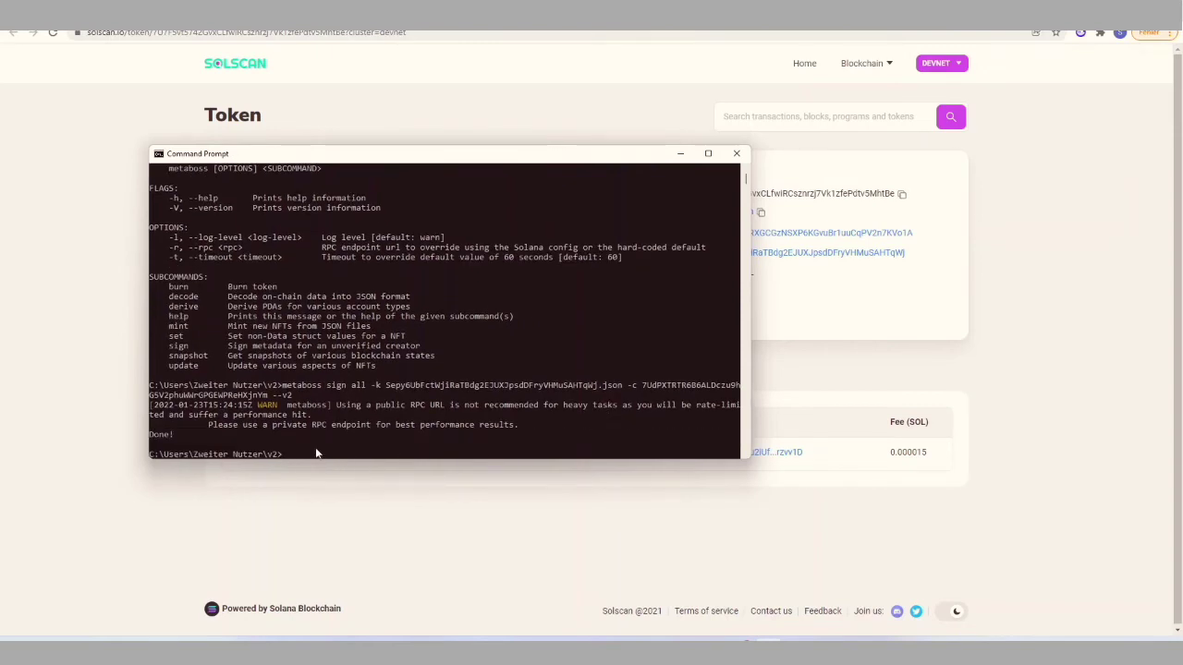
pyautogui.click(99, 409)
# Reload Stractors Pixel #3's page until both creators show verified, then preview the NFT image.
pyautogui.click(52, 33)
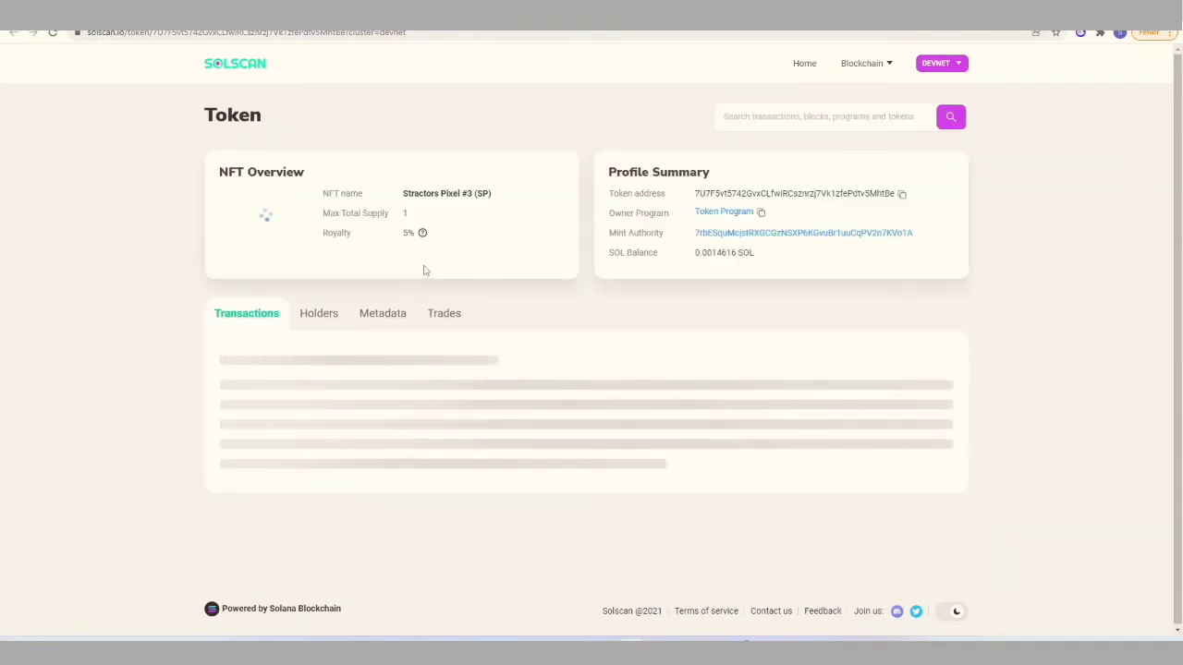
pyautogui.click(410, 308)
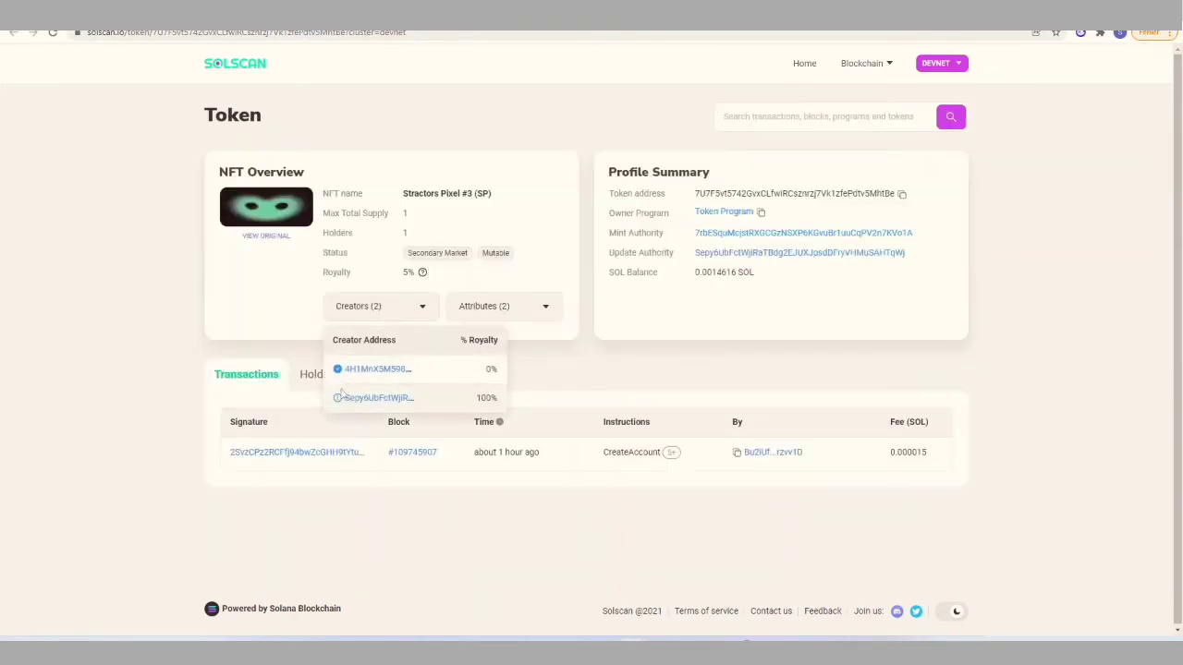
pyautogui.click(53, 33)
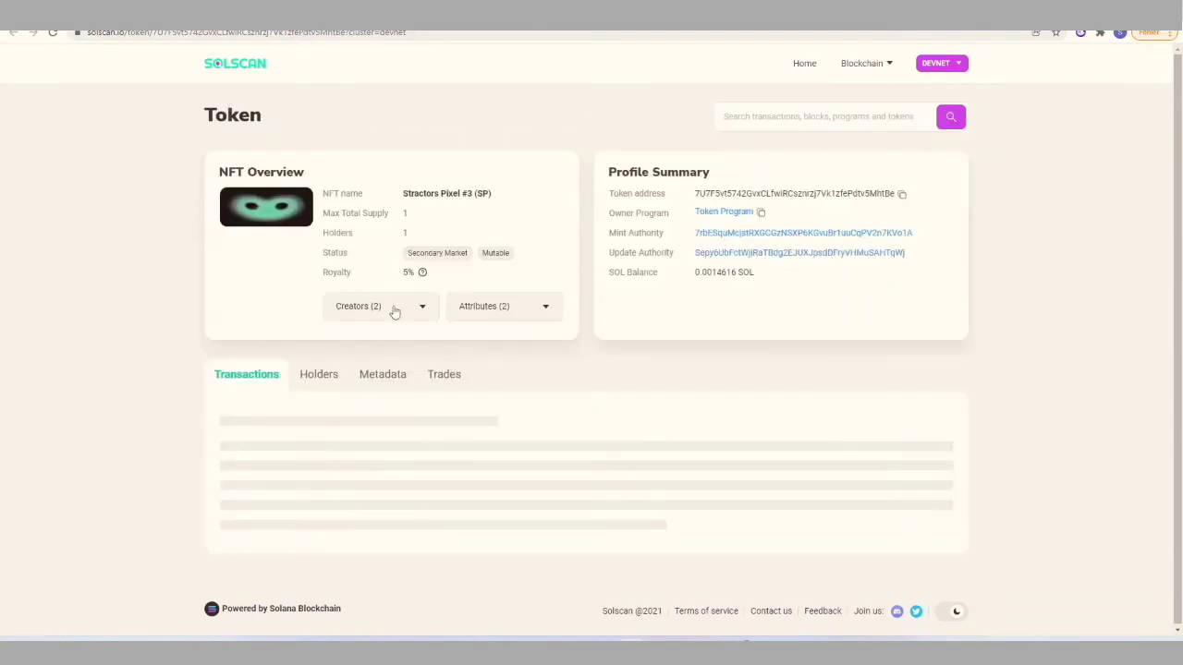
pyautogui.click(394, 313)
pyautogui.click(53, 35)
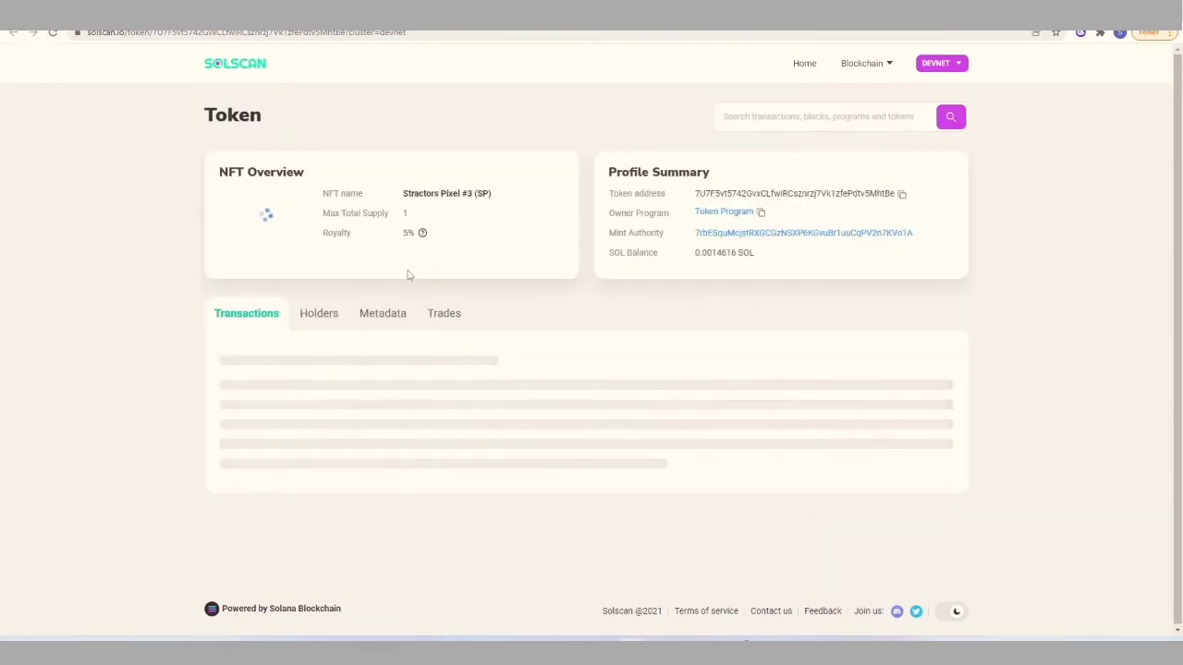
pyautogui.click(401, 307)
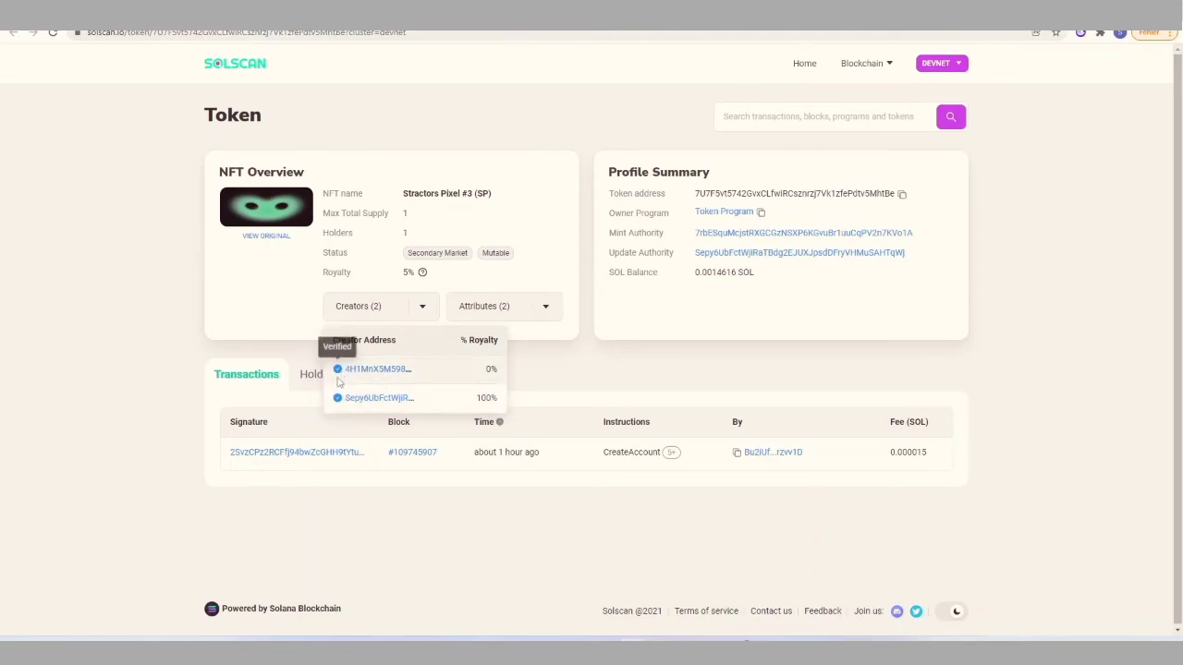
pyautogui.click(154, 284)
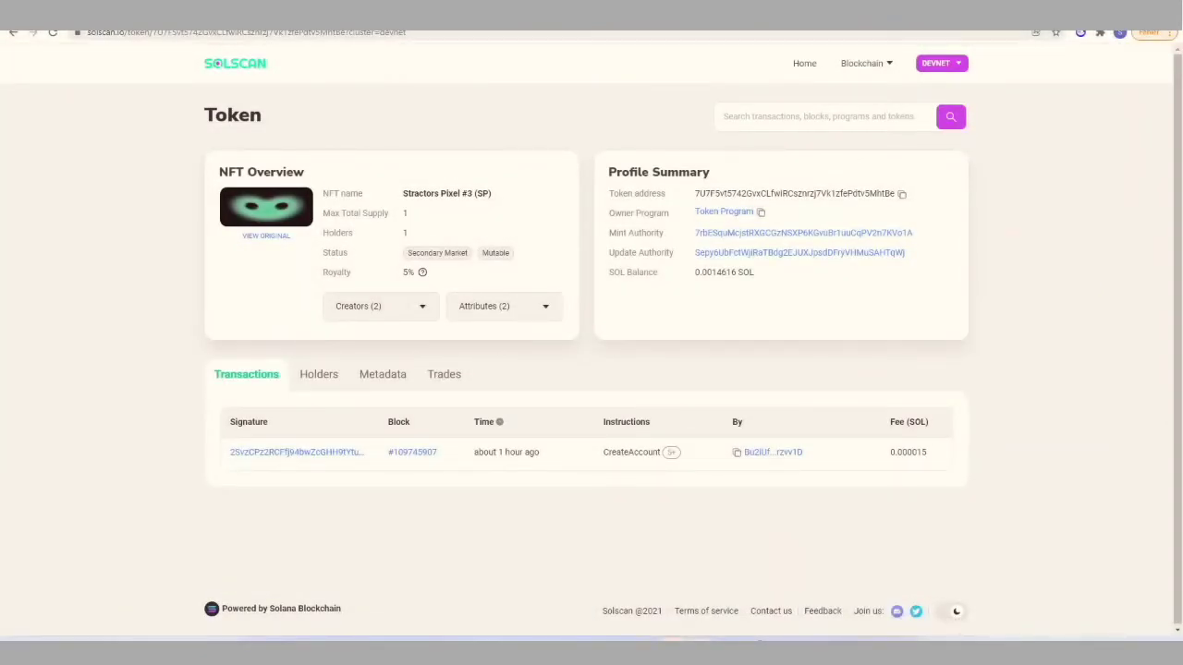
pyautogui.click(265, 205)
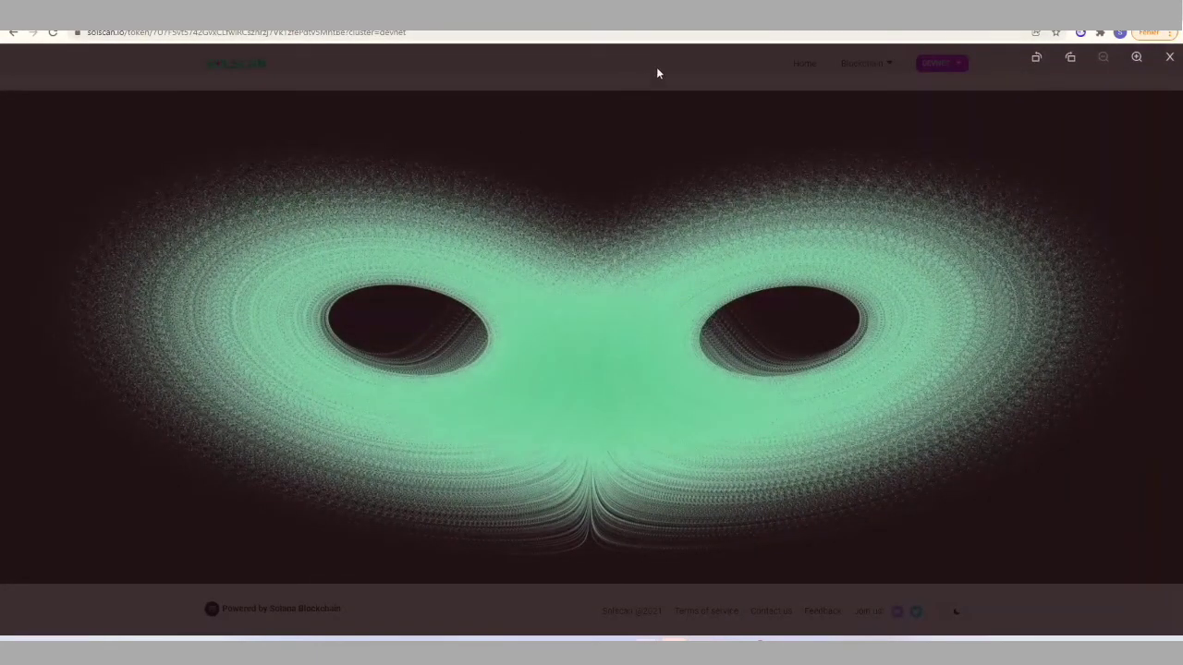
pyautogui.click(1170, 60)
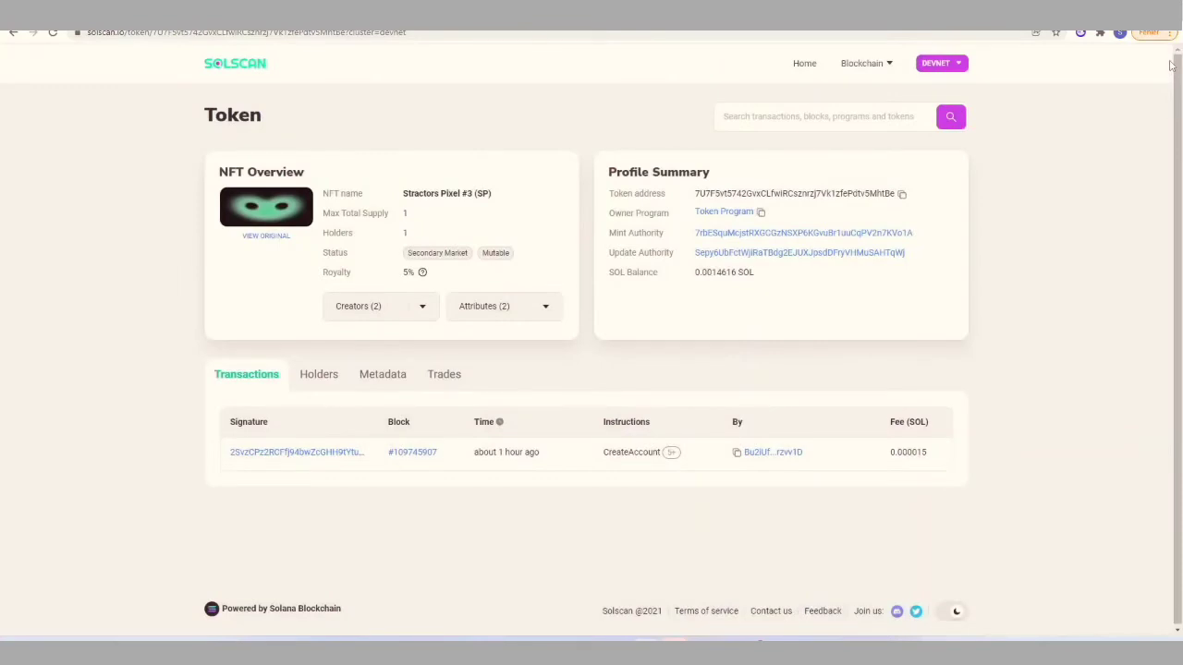
# Open devnet-temp.json from the v2 .cache folder in the code editor.
pyautogui.moveTo(566, 639)
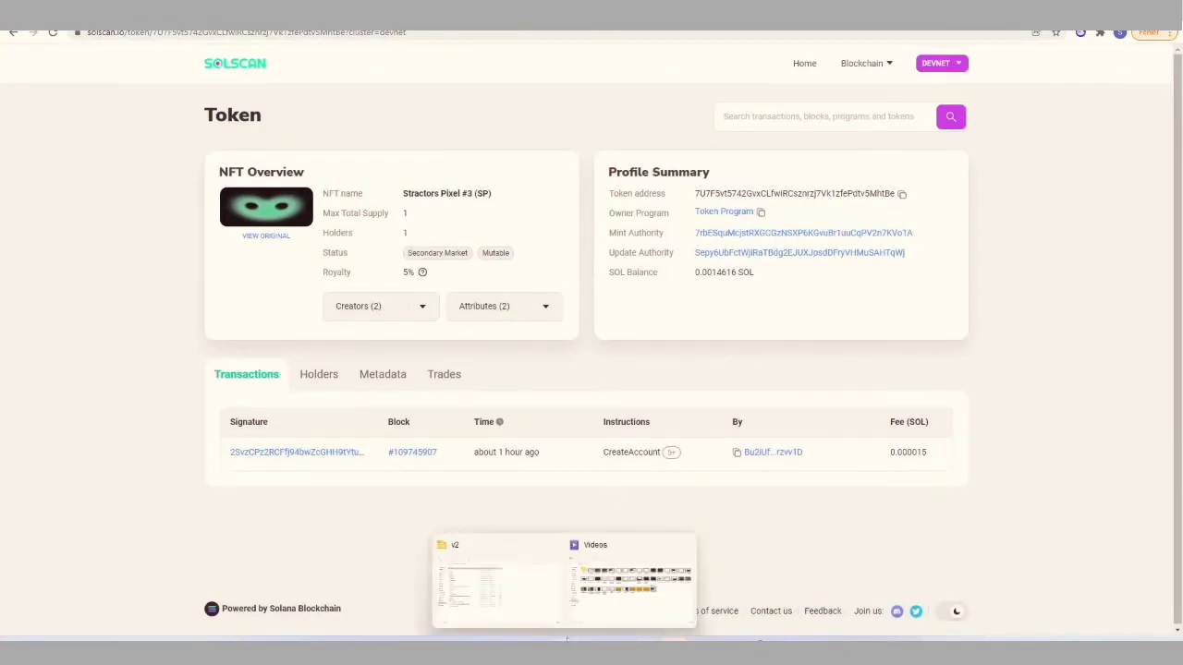
pyautogui.click(532, 608)
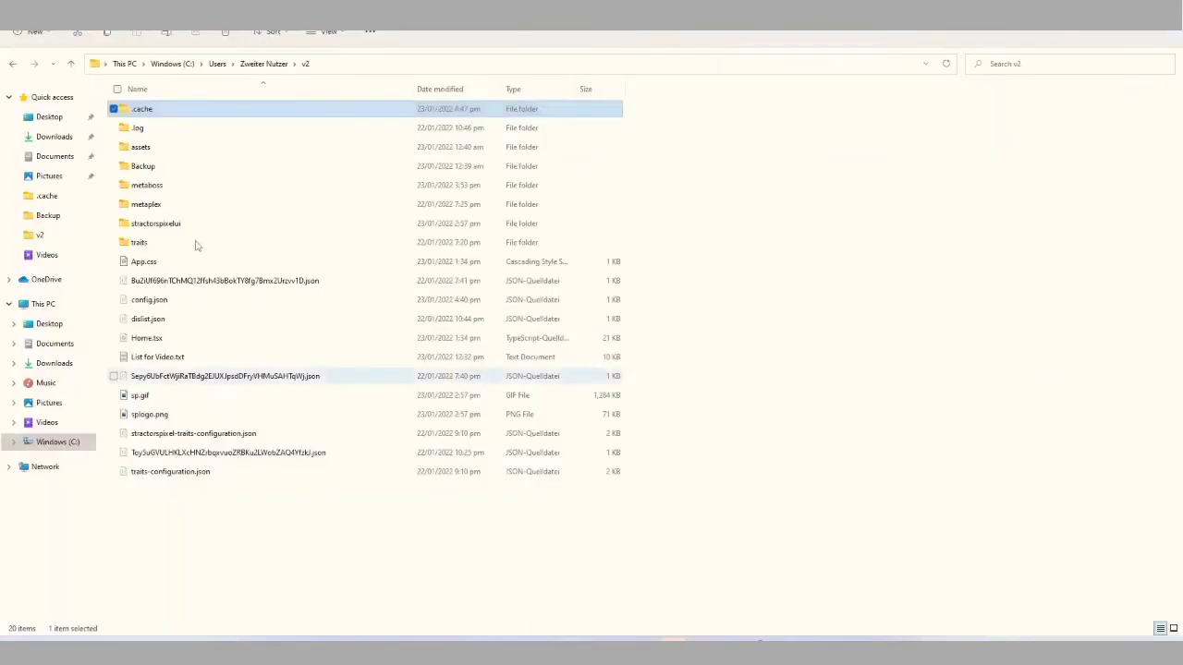
pyautogui.doubleClick(178, 114)
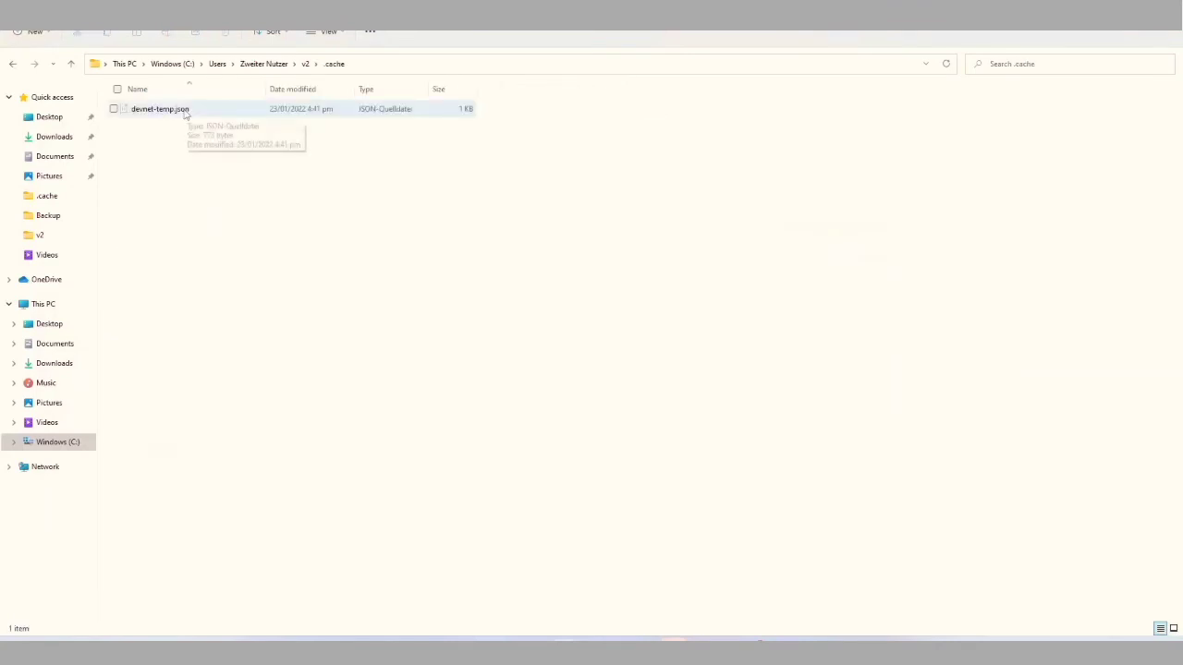
pyautogui.click(145, 111)
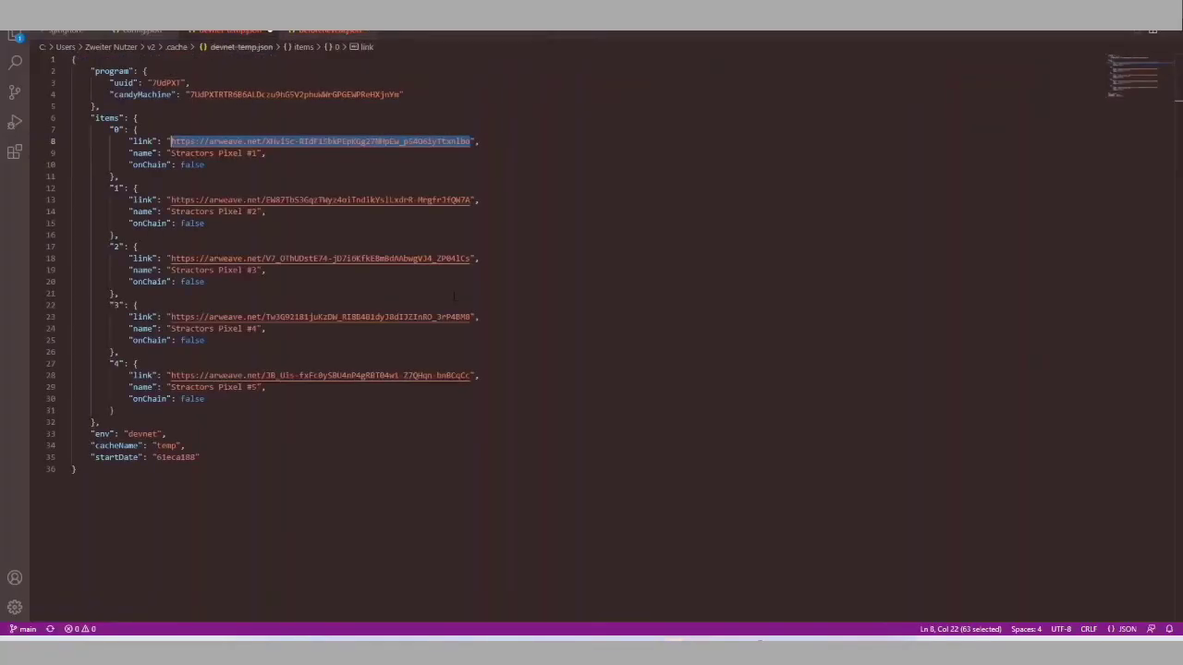
pyautogui.click(368, 30)
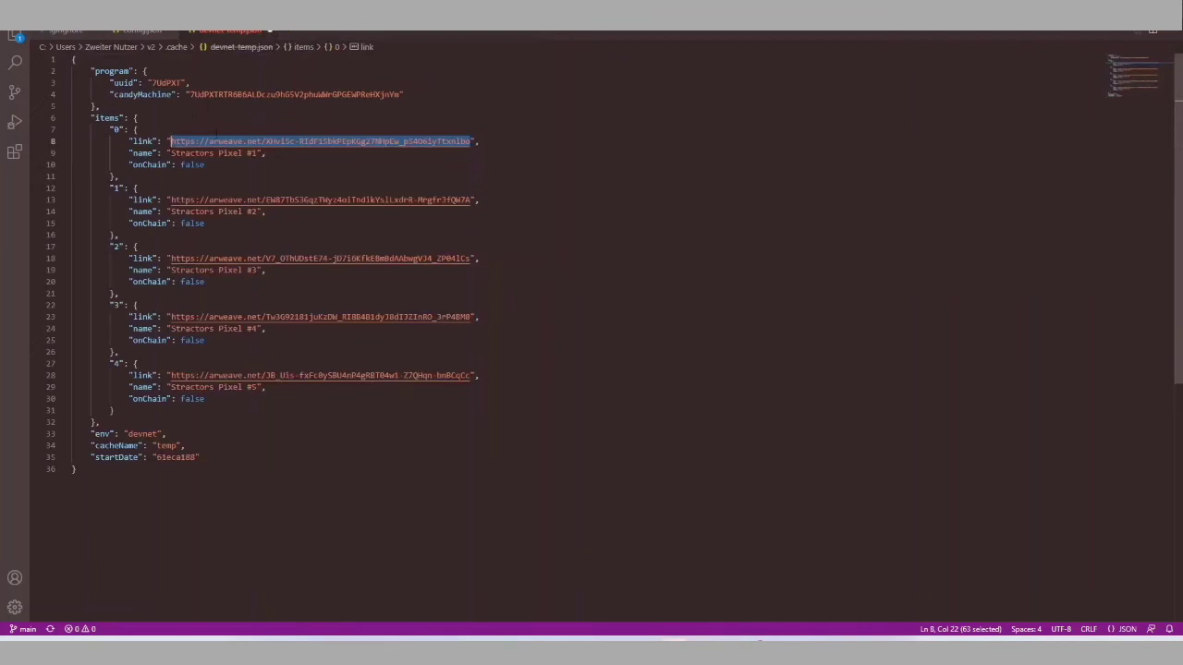
# Select and copy the first item's (Stractors Pixel #1) arweave link.
pyautogui.rightClick(232, 137)
pyautogui.rightClick(209, 141)
pyautogui.click(207, 140)
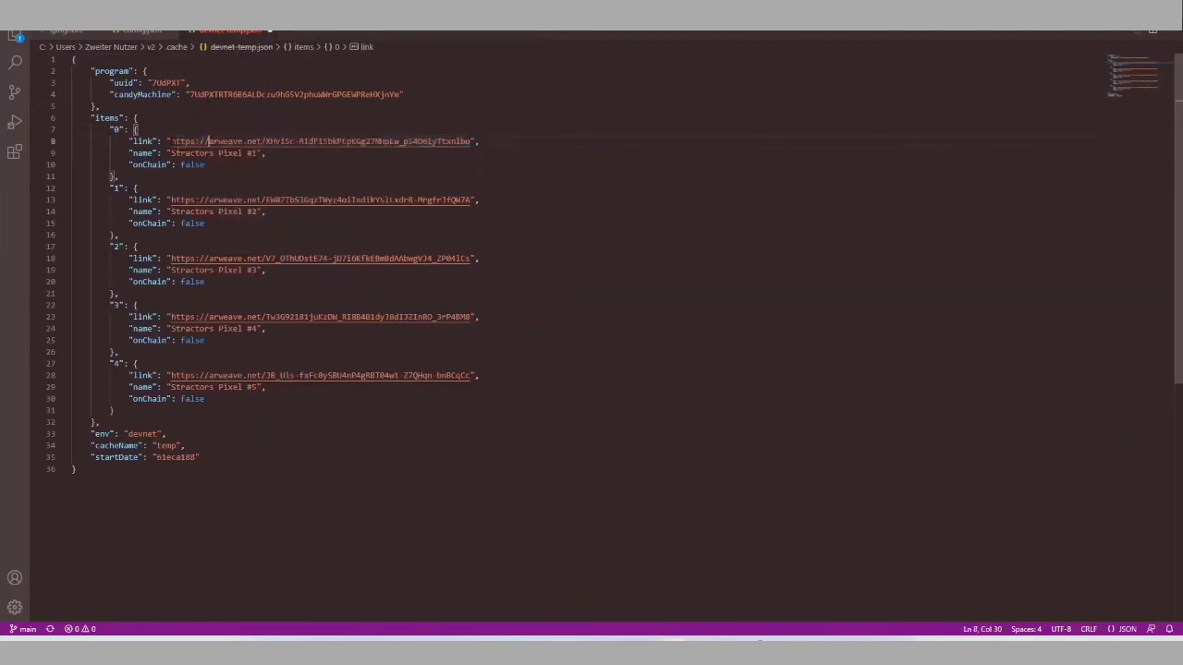
pyautogui.moveTo(171, 141); pyautogui.dragTo(472, 140)
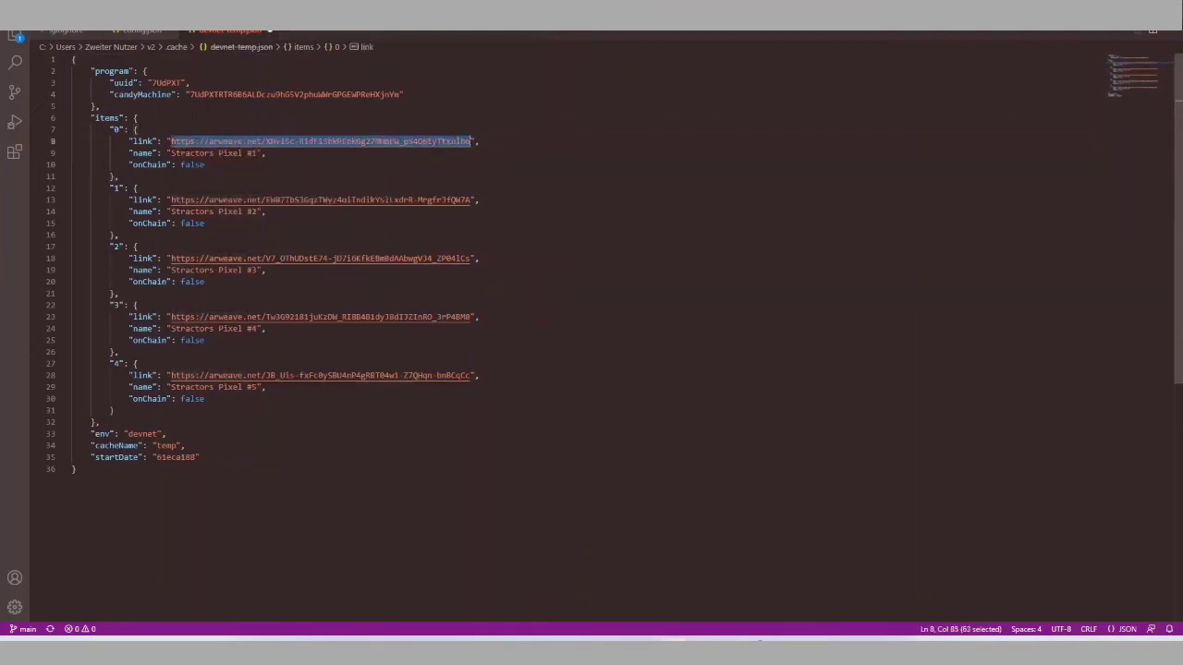
pyautogui.rightClick(467, 141)
pyautogui.click(496, 229)
pyautogui.moveTo(204, 164); pyautogui.dragTo(171, 165)
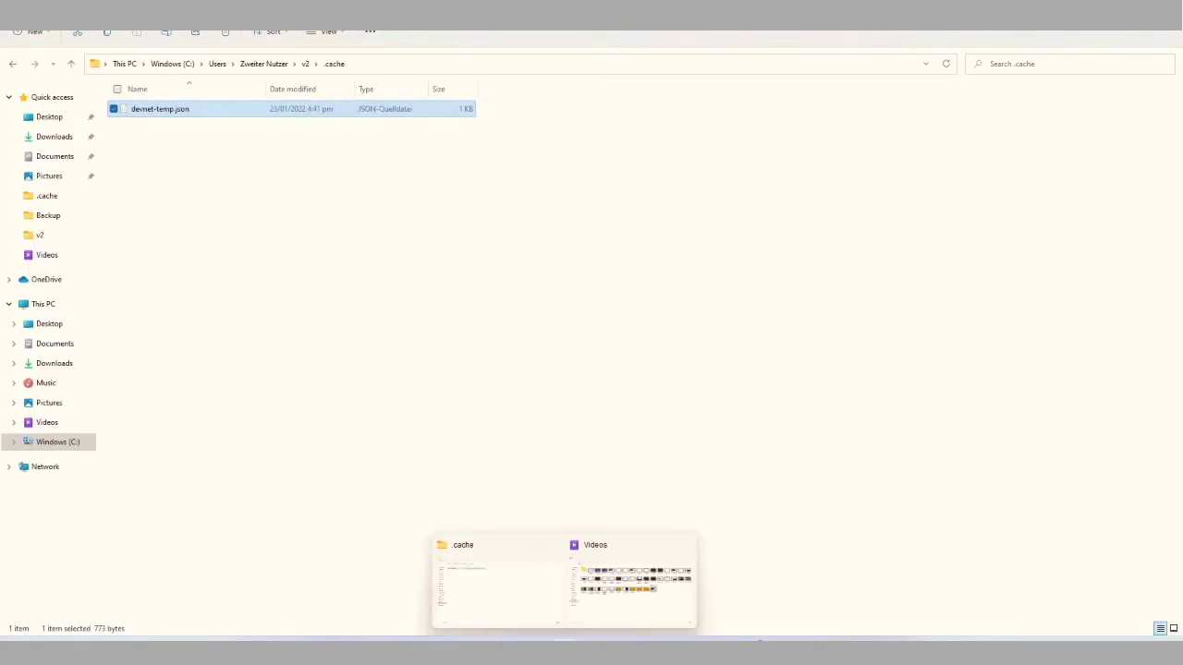
# Load Stractors Pixel #1's arweave metadata in a new browser tab.
pyautogui.click(576, 584)
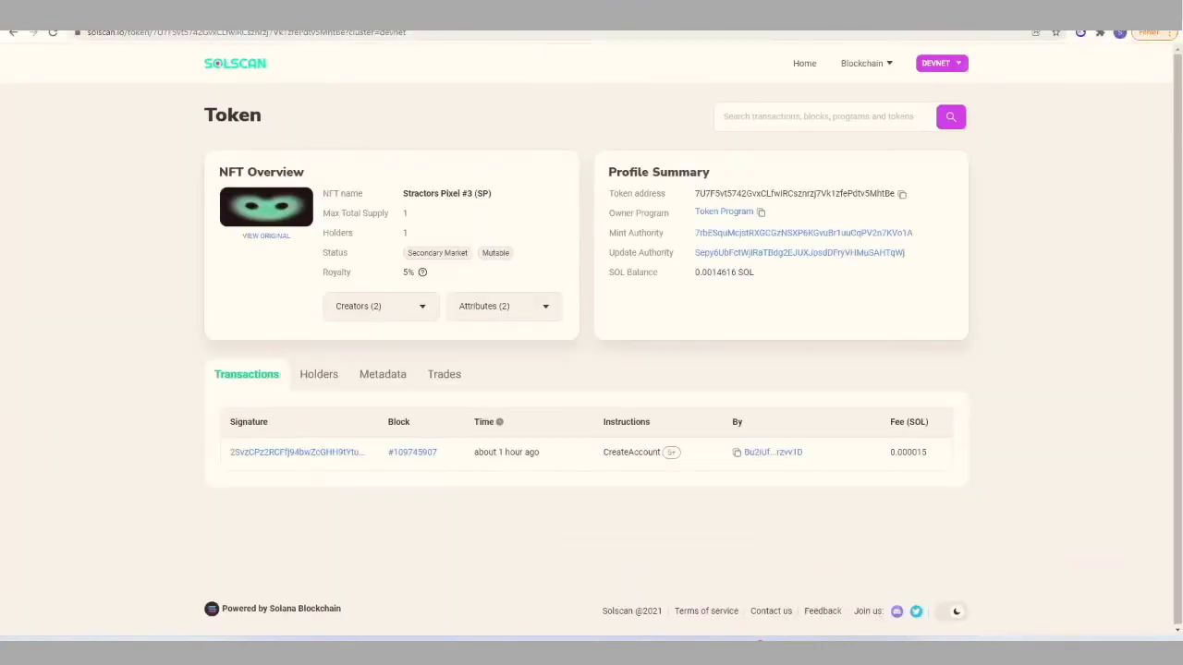
pyautogui.hotkey('ctrl', 't')
pyautogui.hotkey('ctrl', 'v')
pyautogui.press('Return')
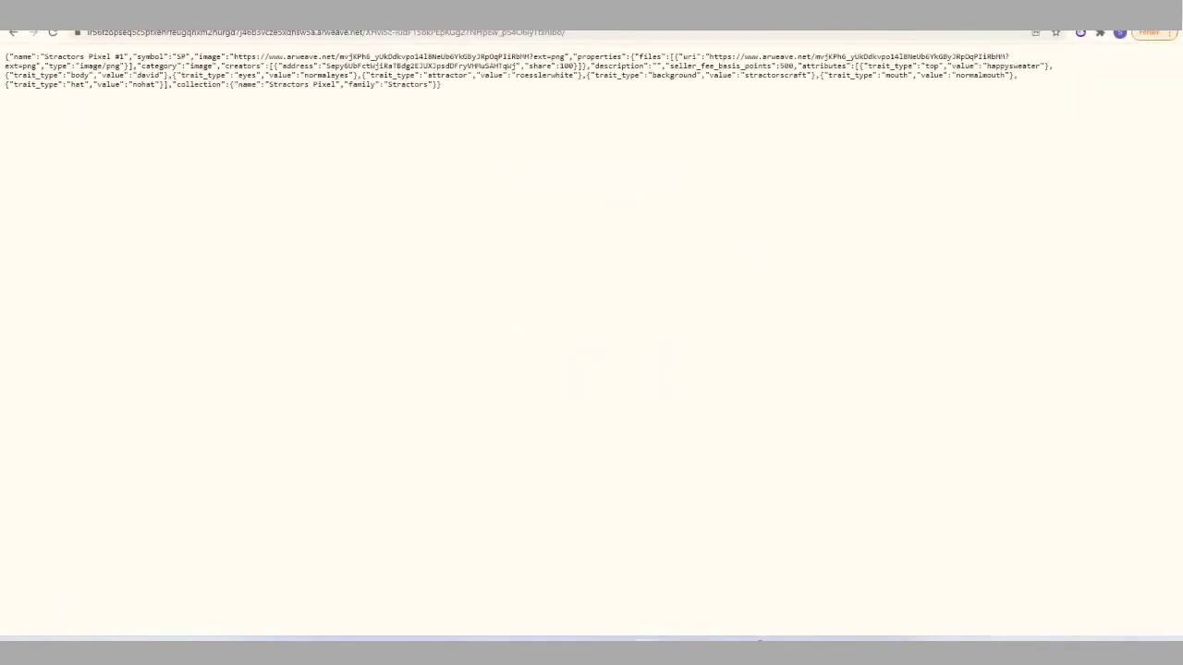
# Open the metadata's image URL to view the pixel art, then minimize Chrome.
pyautogui.moveTo(234, 57); pyautogui.dragTo(88, 34)
pyautogui.hotkey('ctrl', 'v')
pyautogui.press('Return')
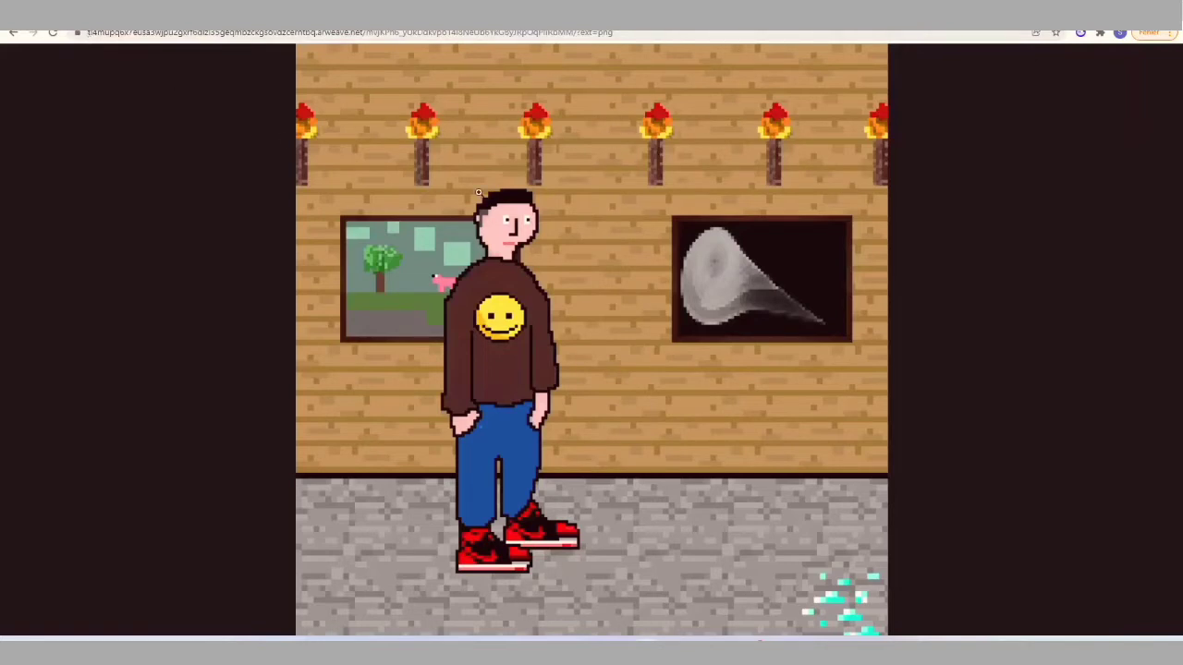
pyautogui.hotkey('ctrl', 'w')
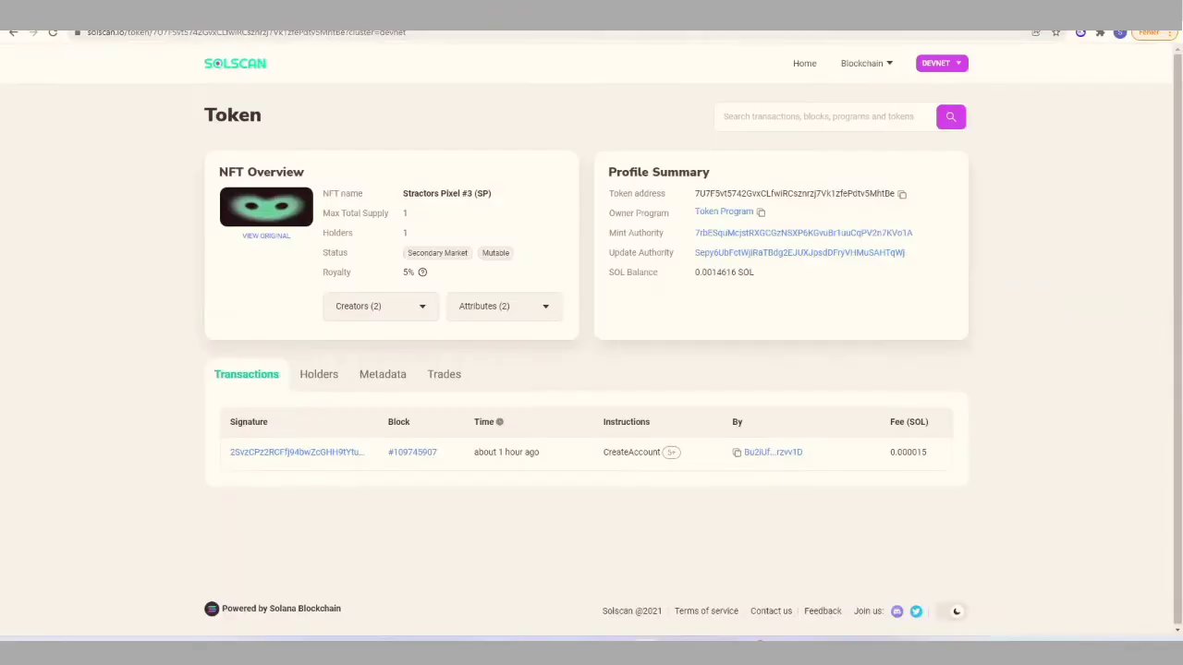
pyautogui.press('super+Down')
pyautogui.press('super+Down')
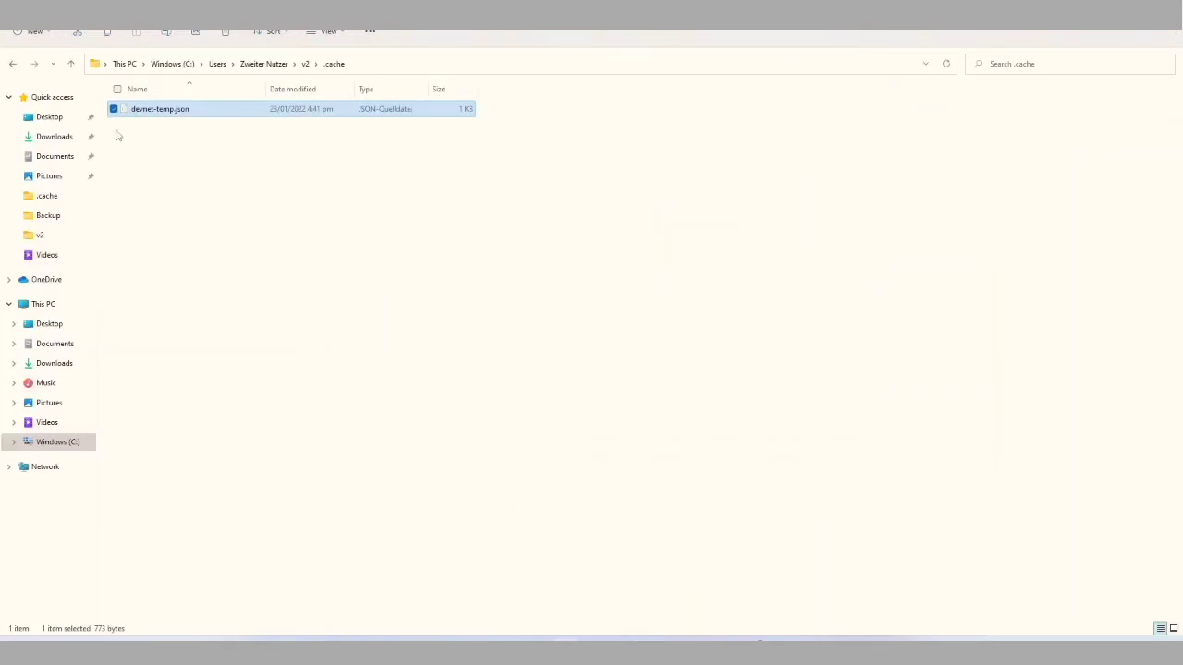
# Duplicate devnet-temp.json and rename the original to afterReveal.json.
pyautogui.click(182, 184)
pyautogui.hotkey('ctrl', 'v')
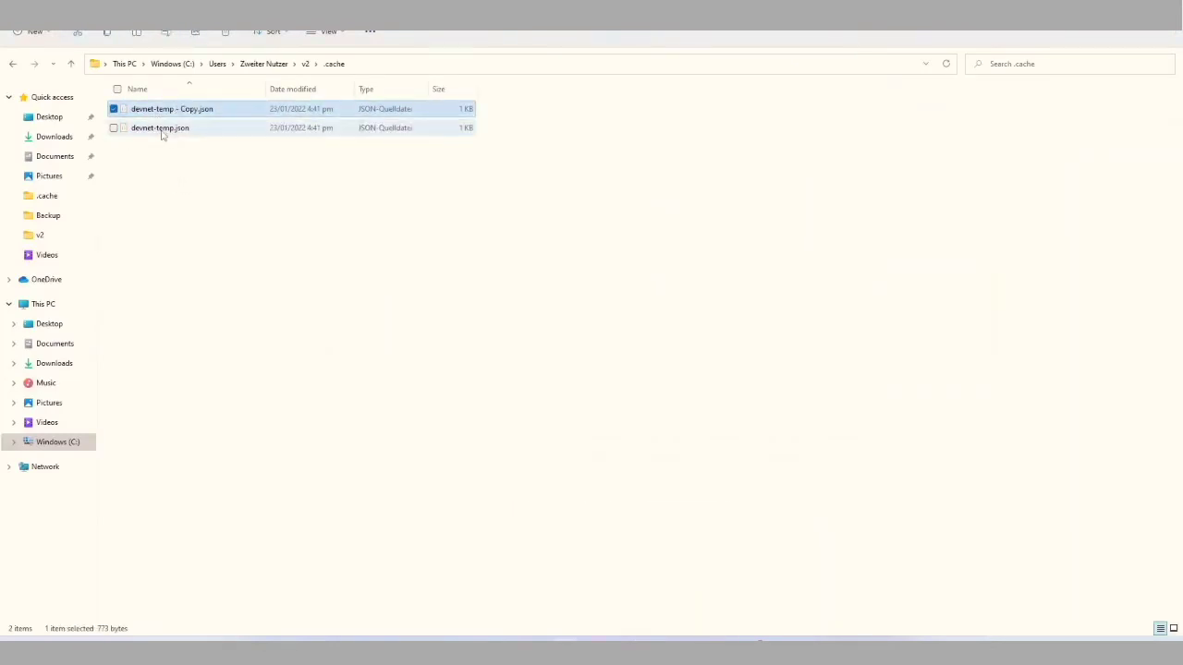
pyautogui.click(163, 134)
pyautogui.rightClick(179, 133)
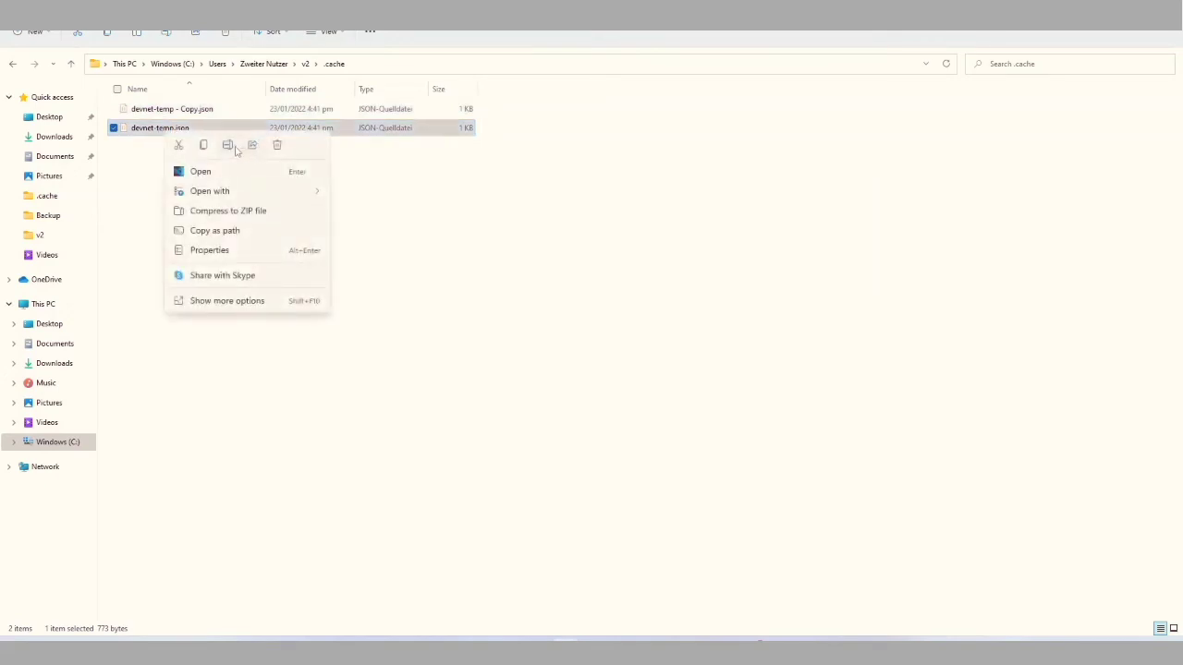
pyautogui.click(228, 145)
pyautogui.write('afterReveal')
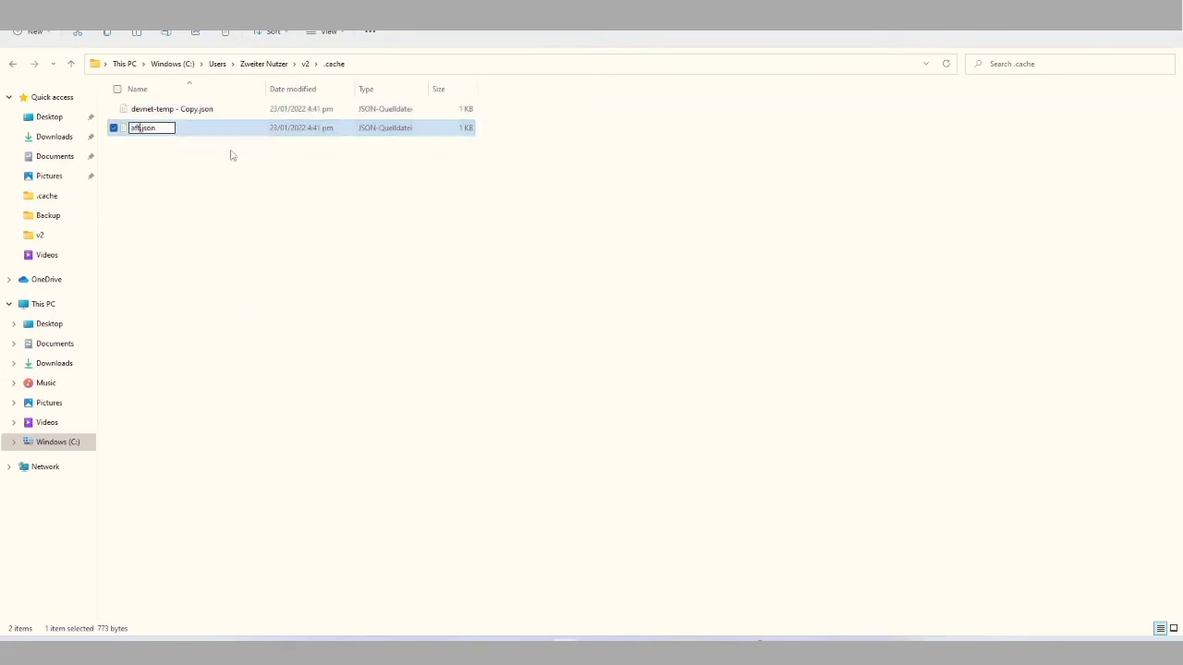
pyautogui.write('l')
pyautogui.press('Return')
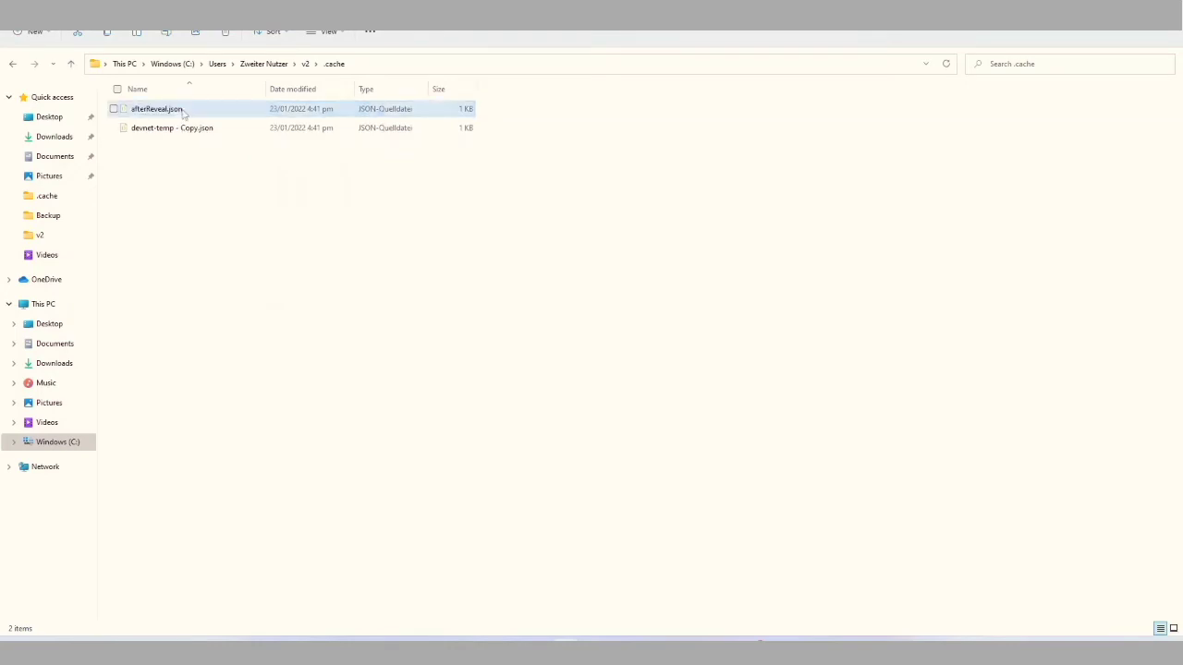
# Rename the duplicate to beforeReveal.json and open afterReveal.json in VS Code.
pyautogui.rightClick(183, 128)
pyautogui.click(246, 143)
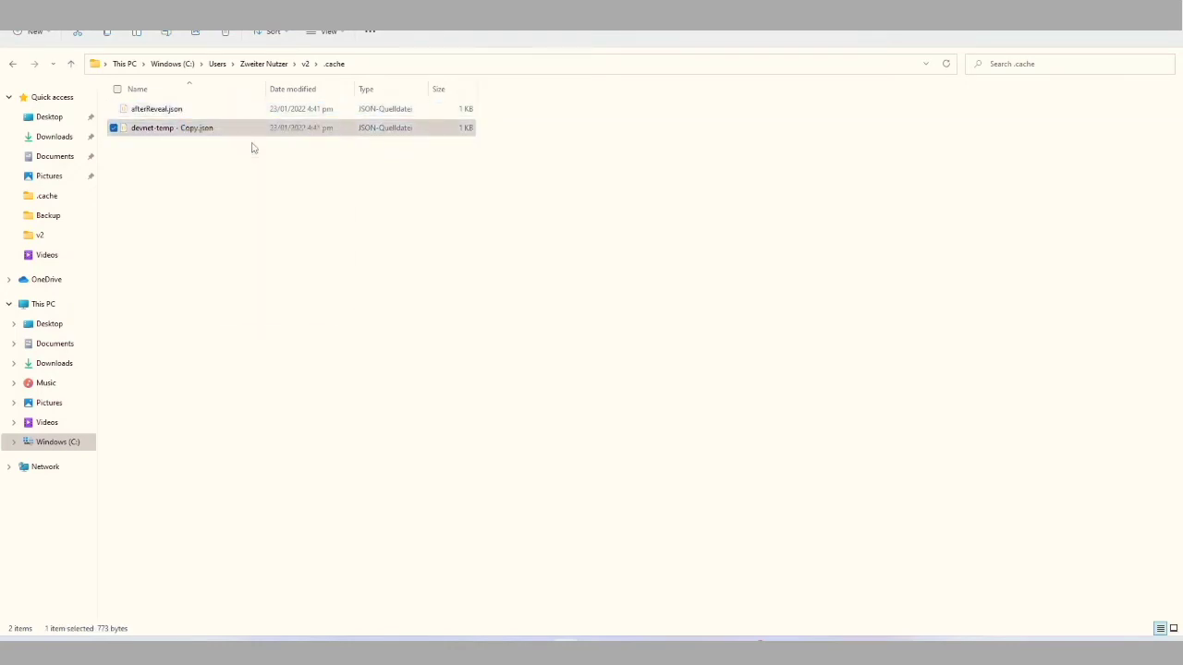
pyautogui.write('beforeReveal')
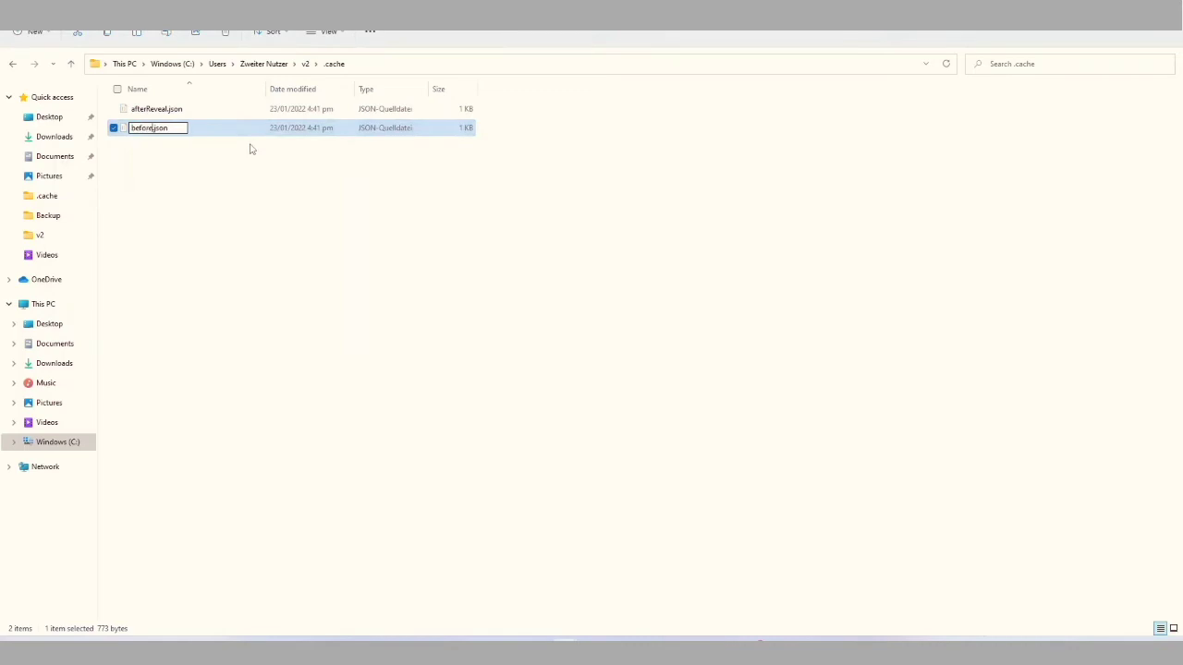
pyautogui.press('Return')
pyautogui.click(174, 111)
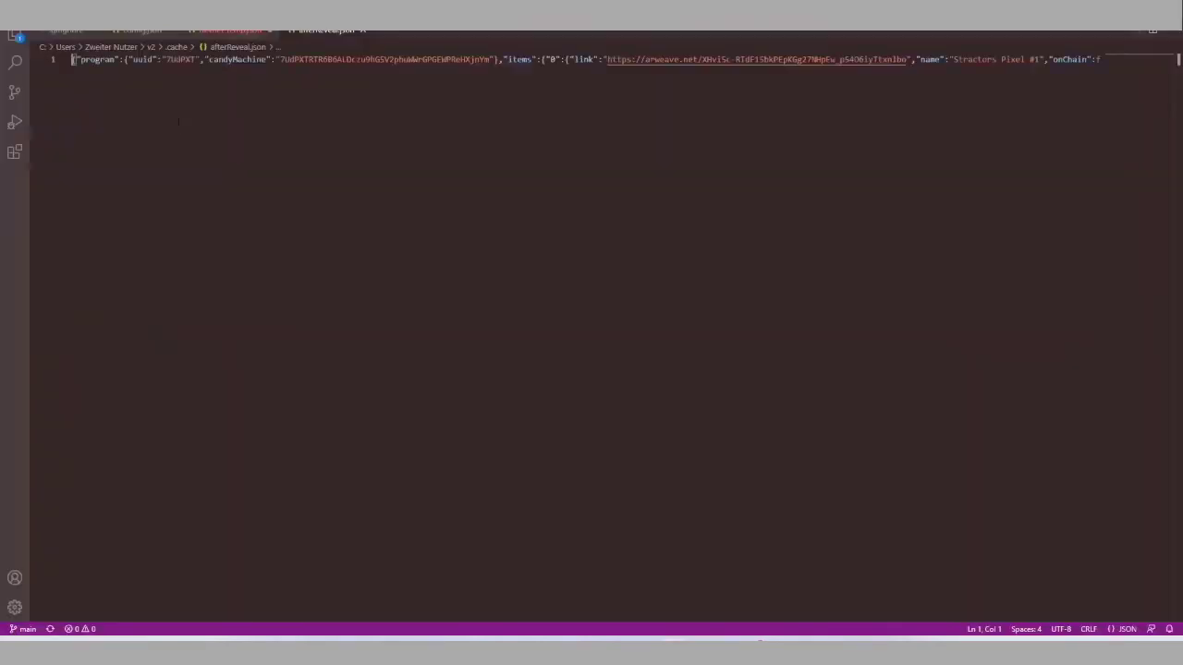
# Run Format Document on afterReveal.json and beforeReveal.json, giving indented 36-line JSON.
pyautogui.rightClick(278, 120)
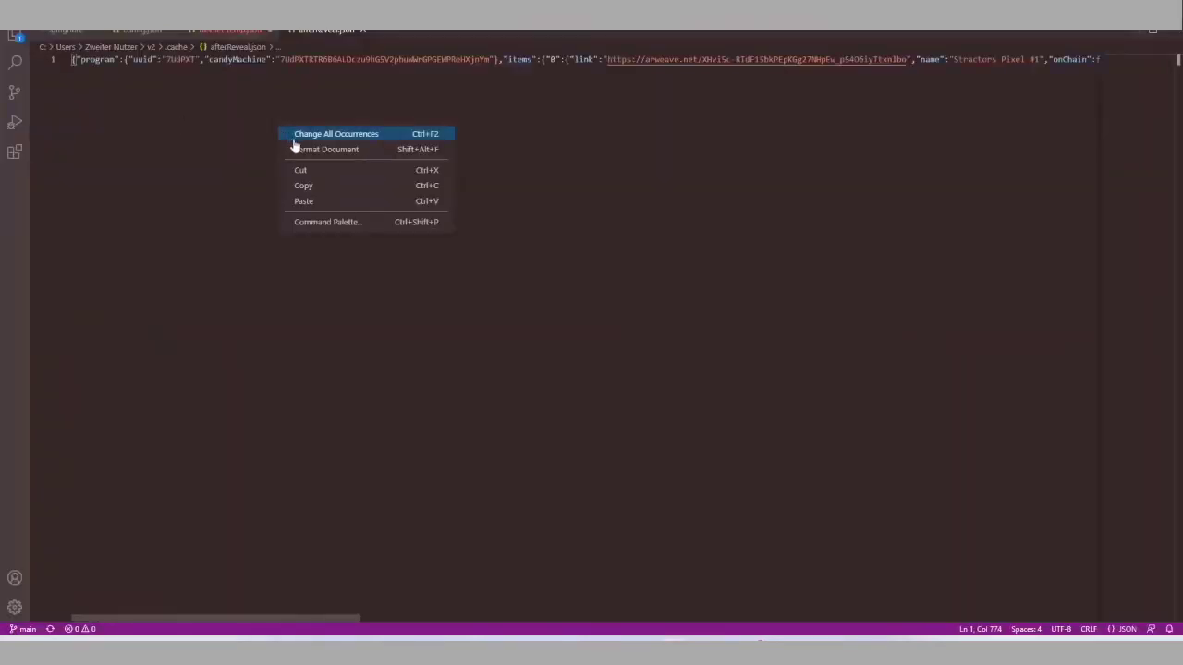
pyautogui.click(305, 148)
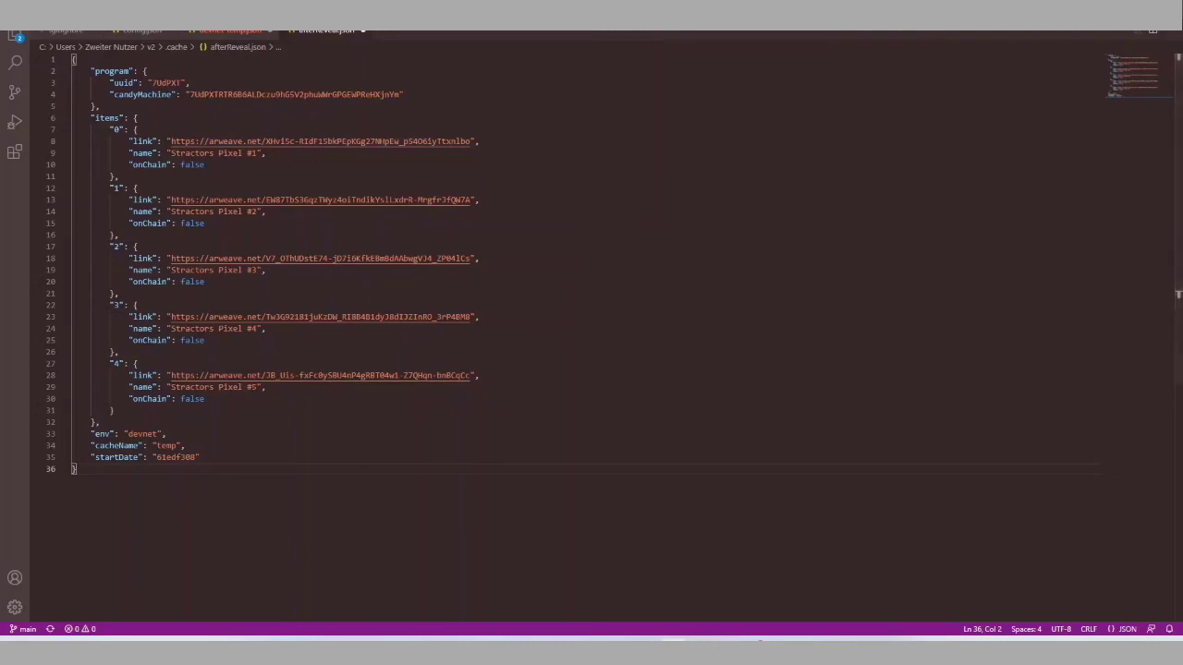
pyautogui.hotkey('alt', 'Tab')
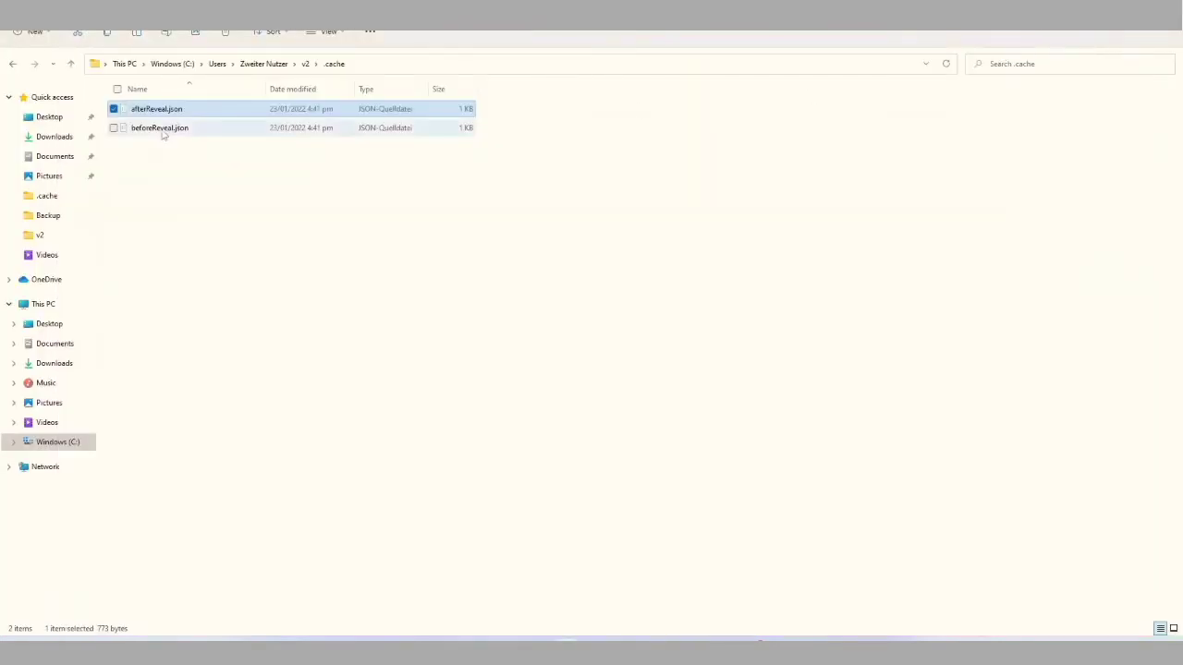
pyautogui.doubleClick(163, 130)
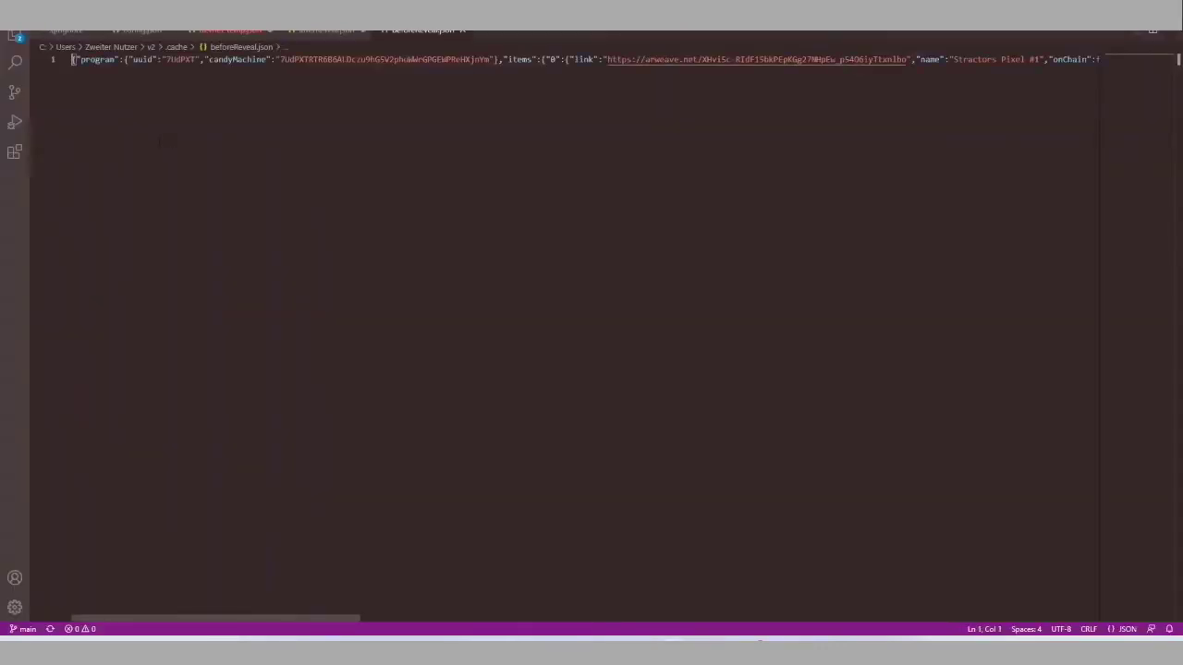
pyautogui.rightClick(167, 144)
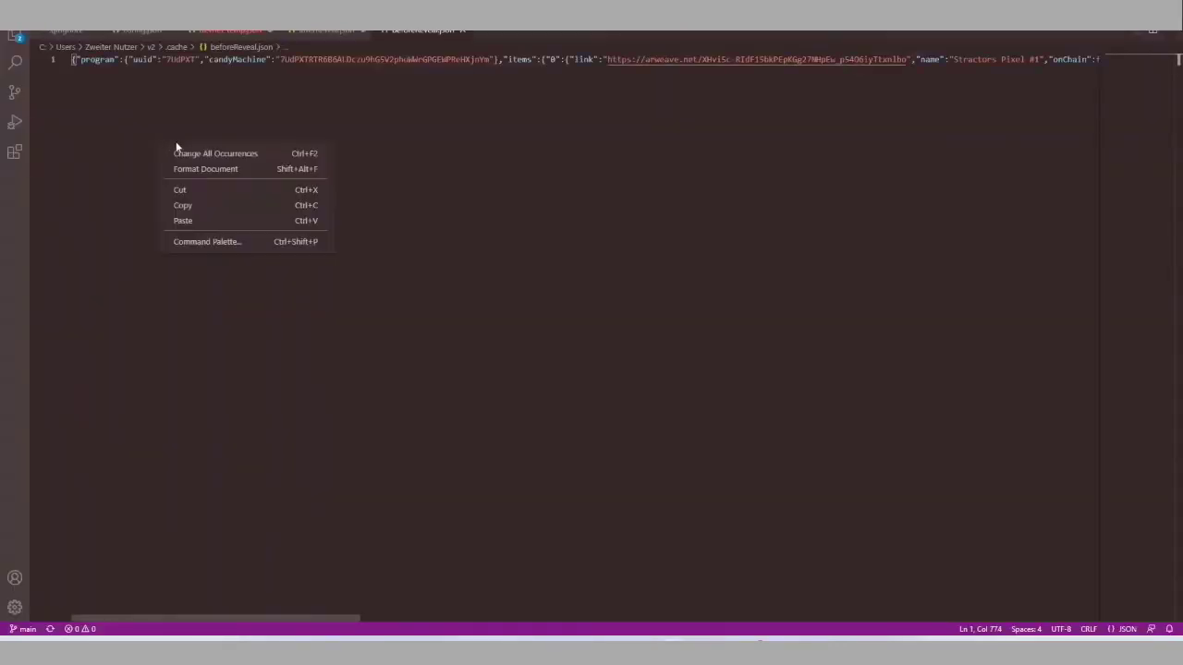
pyautogui.click(213, 172)
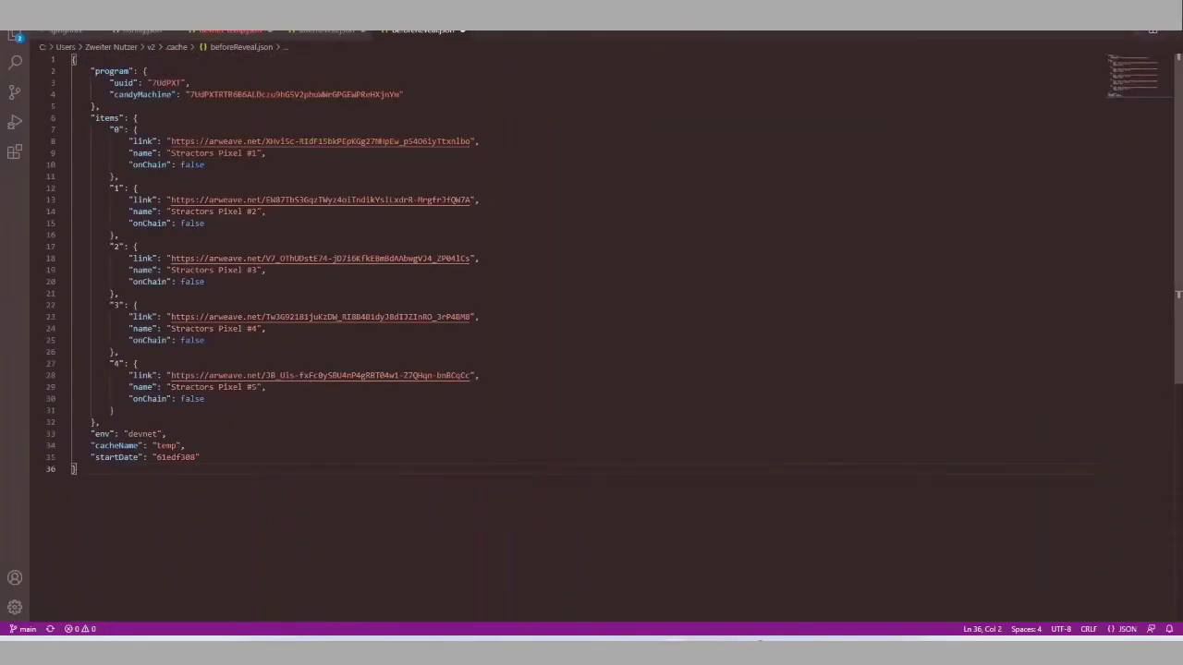
# Show Stractors Pixel #3's Metadata tab on Solscan and select its arweave uri value.
pyautogui.moveTo(647, 651)
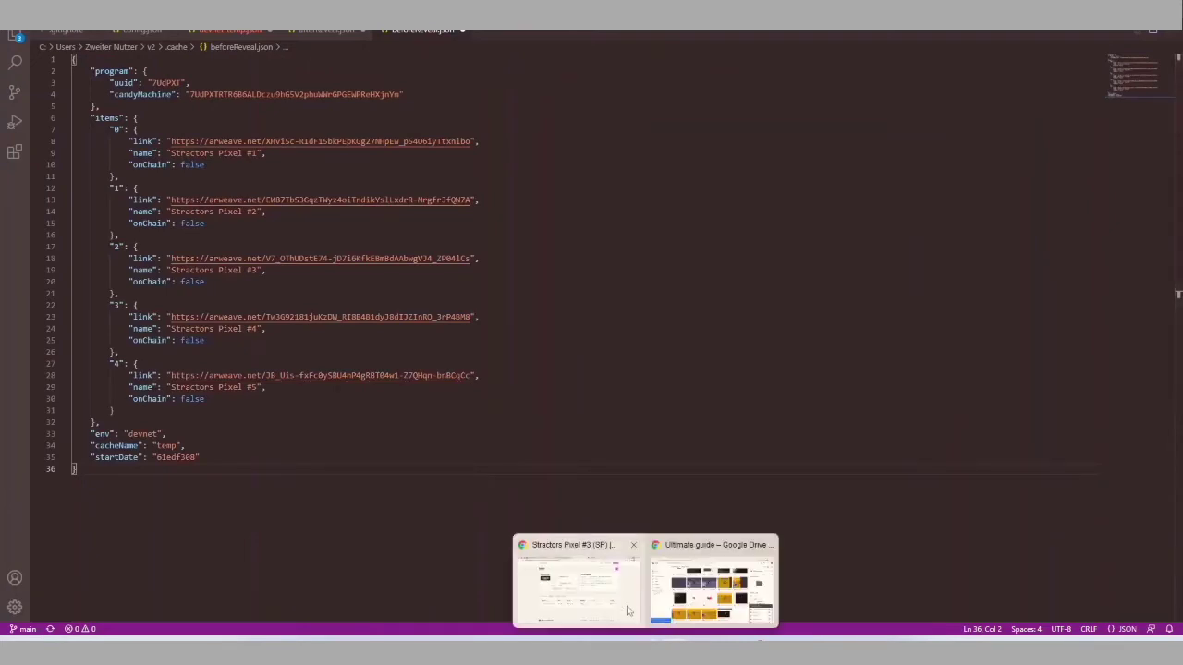
pyautogui.click(614, 597)
pyautogui.click(373, 377)
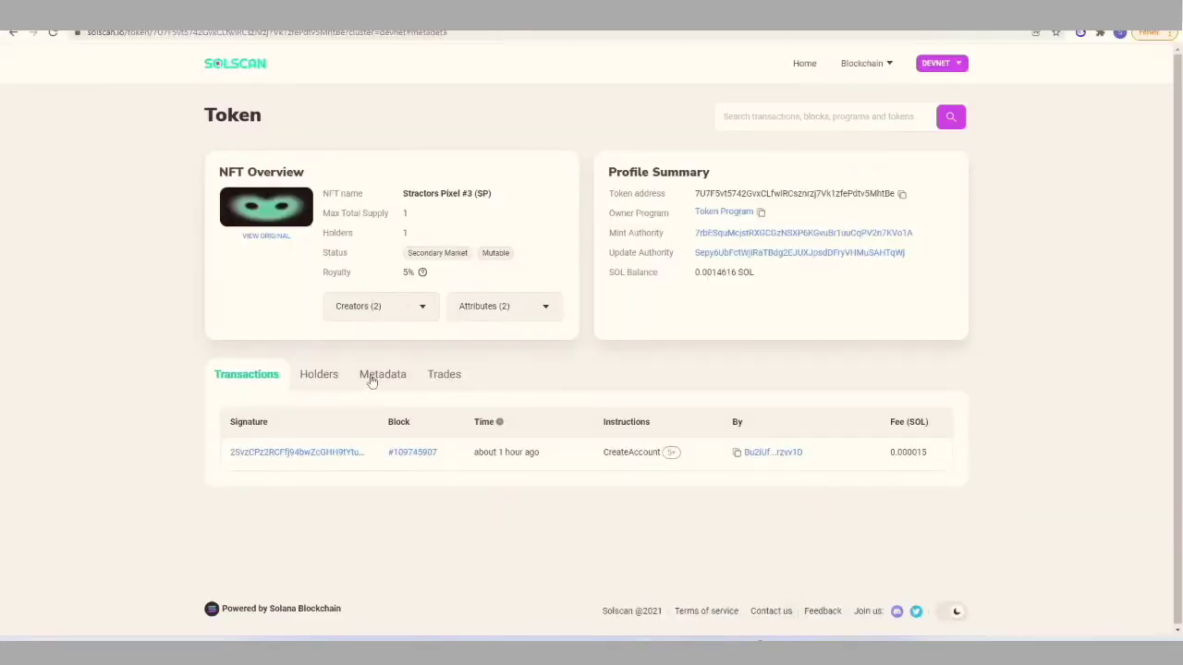
pyautogui.scroll(-2, 392, 499)
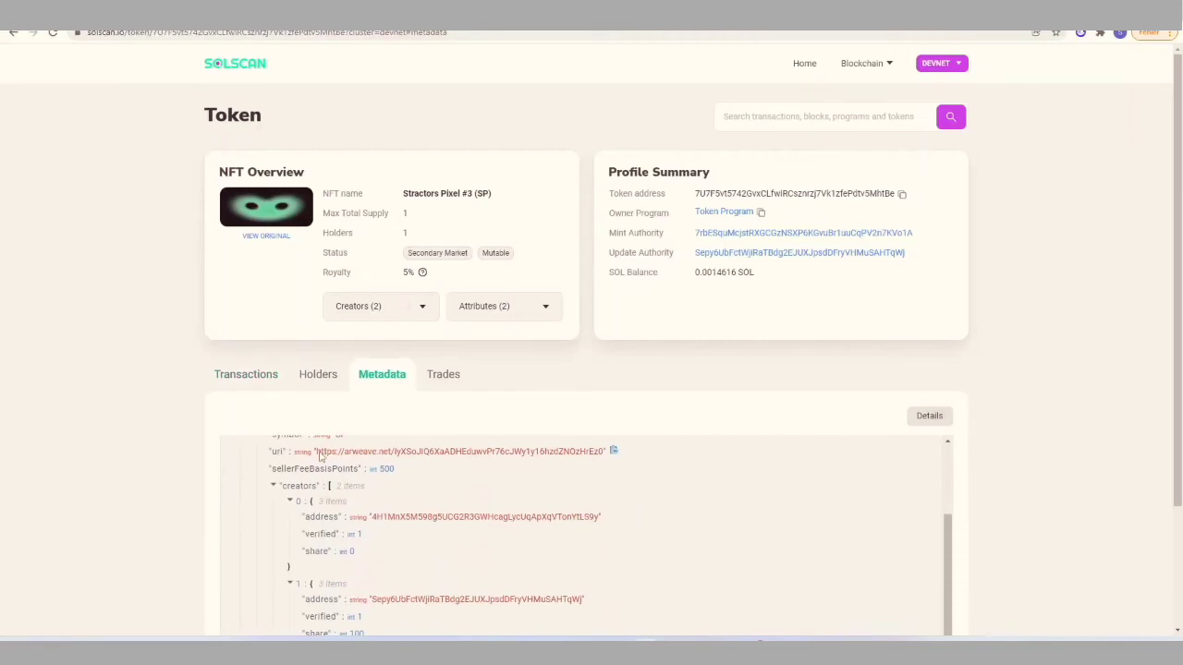
pyautogui.moveTo(318, 453); pyautogui.dragTo(615, 453)
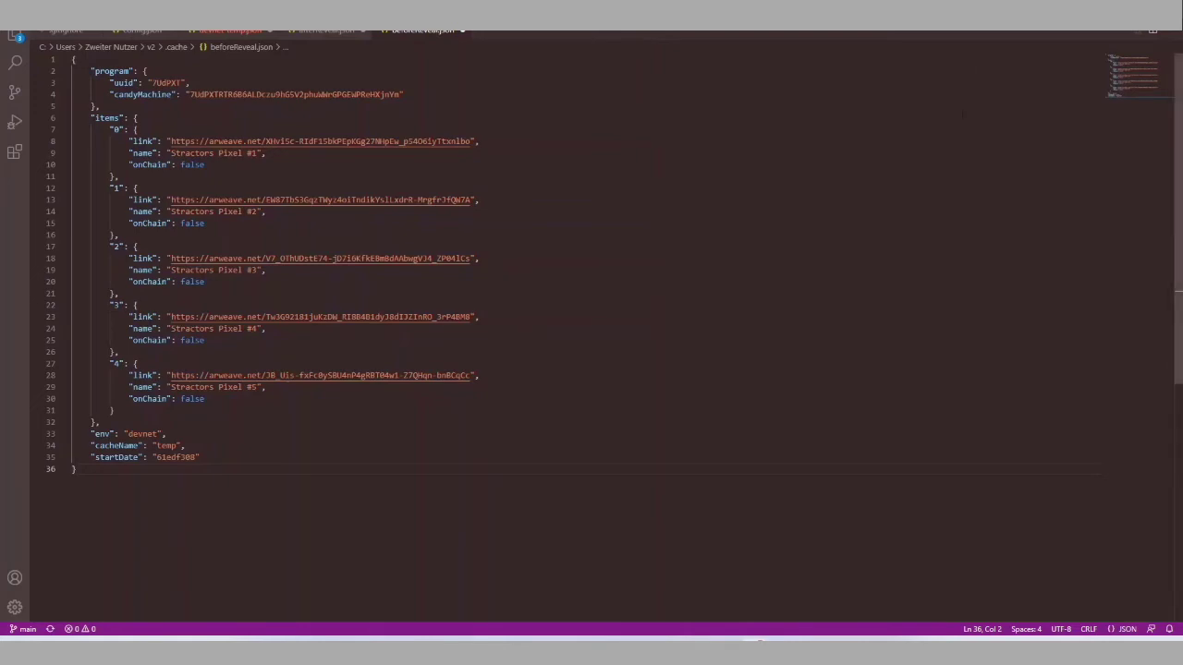
# In beforeReveal.json, search with a regex pattern matching all five item link URLs.
pyautogui.click(139, 117)
pyautogui.hotkey('ctrl', 'f')
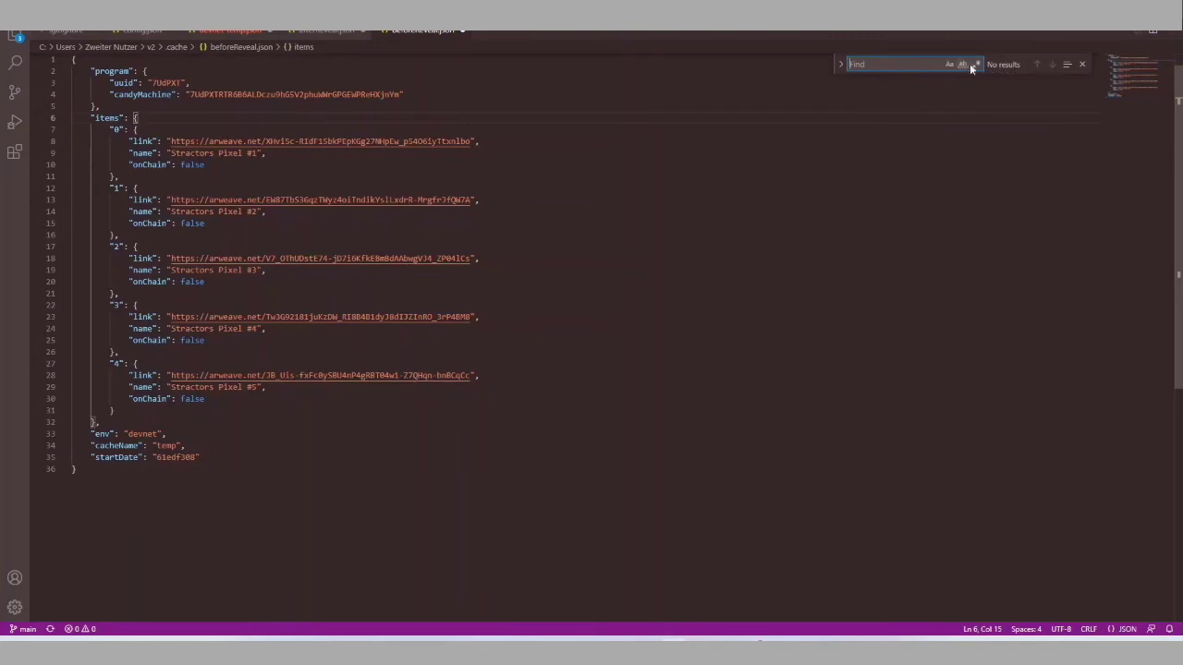
pyautogui.click(841, 70)
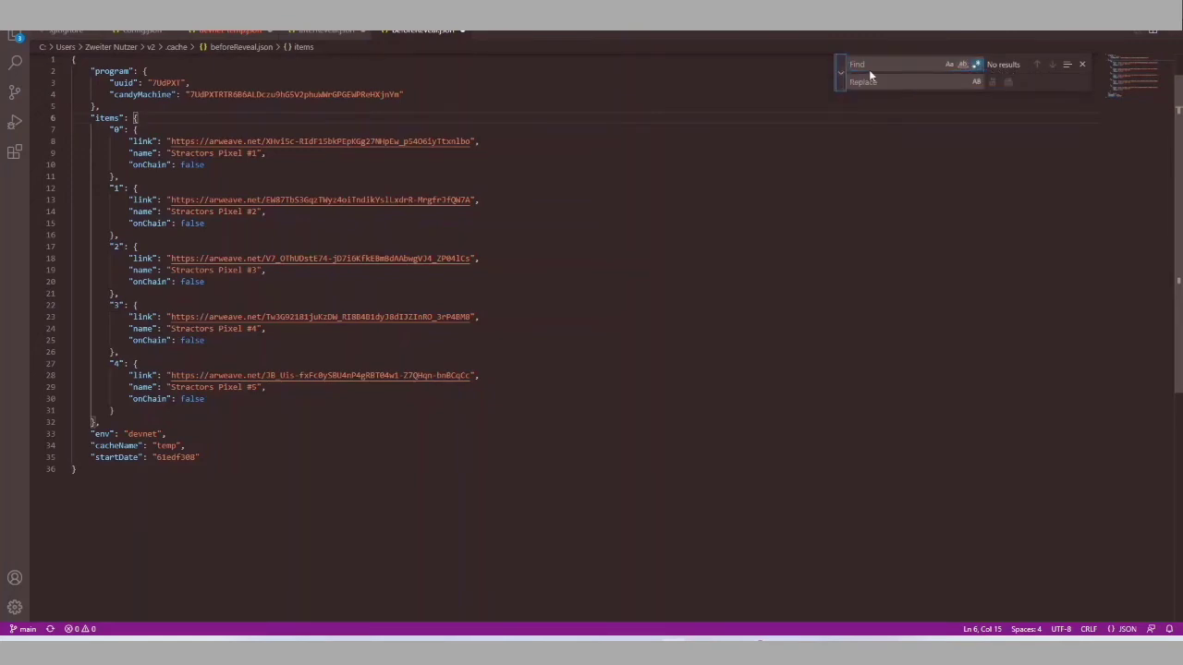
pyautogui.write('https:.*(?=\\s)')
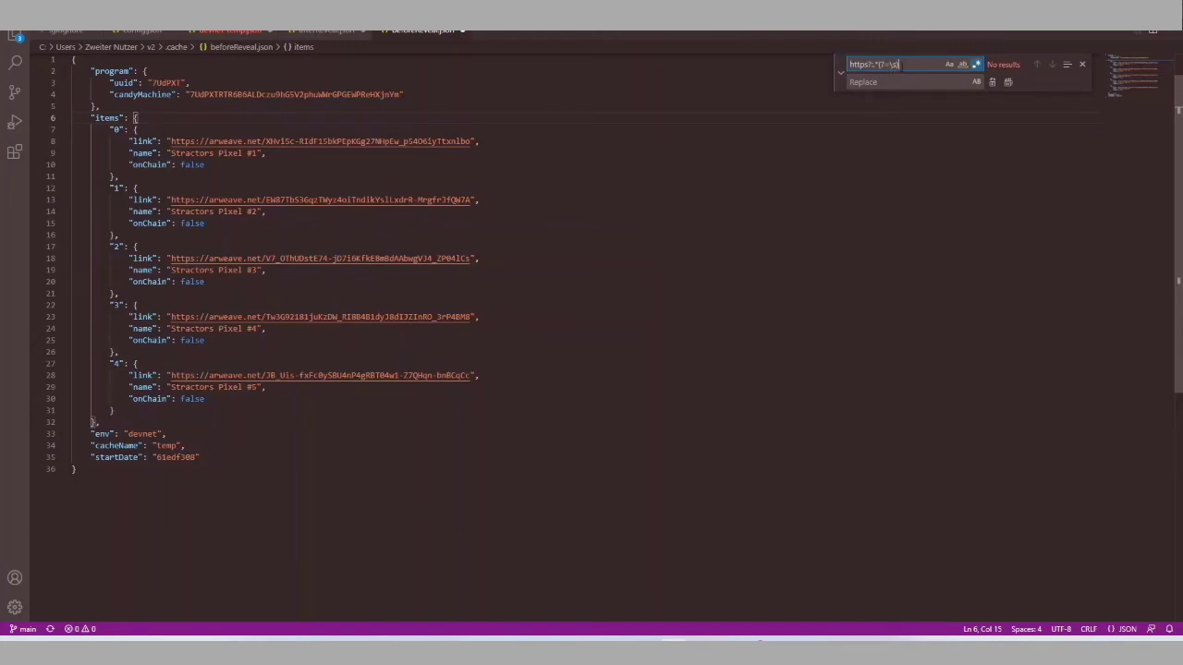
pyautogui.hotkey('ctrl', 'a')
pyautogui.press('BackSpace')
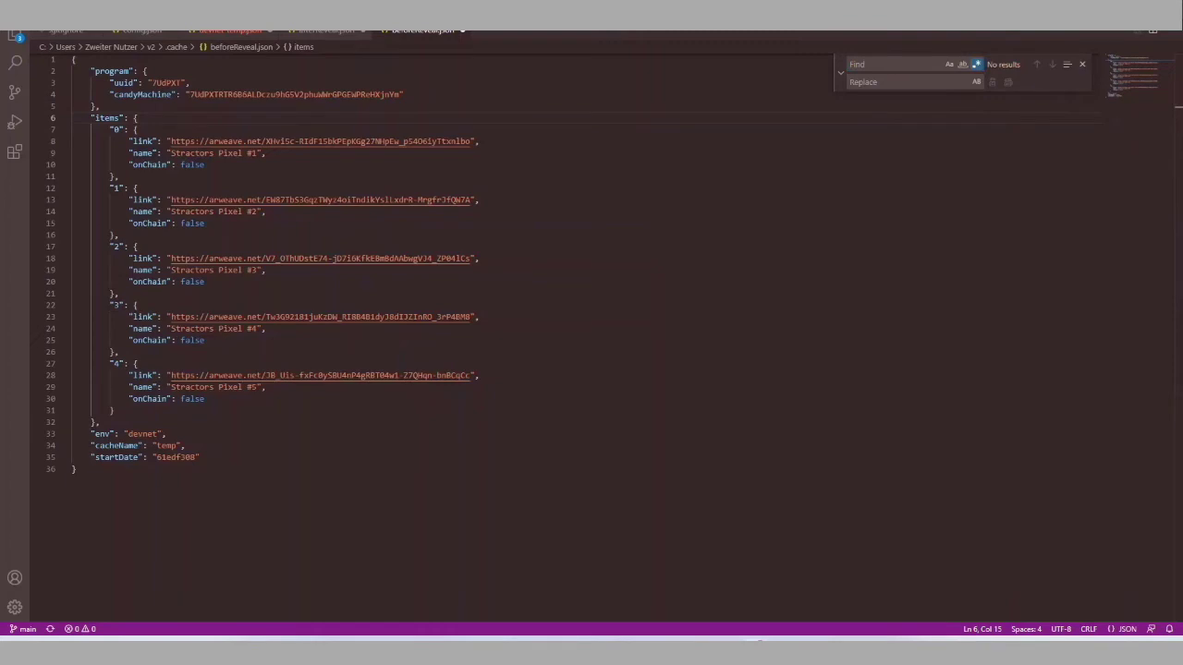
pyautogui.hotkey('ctrl', 'f')
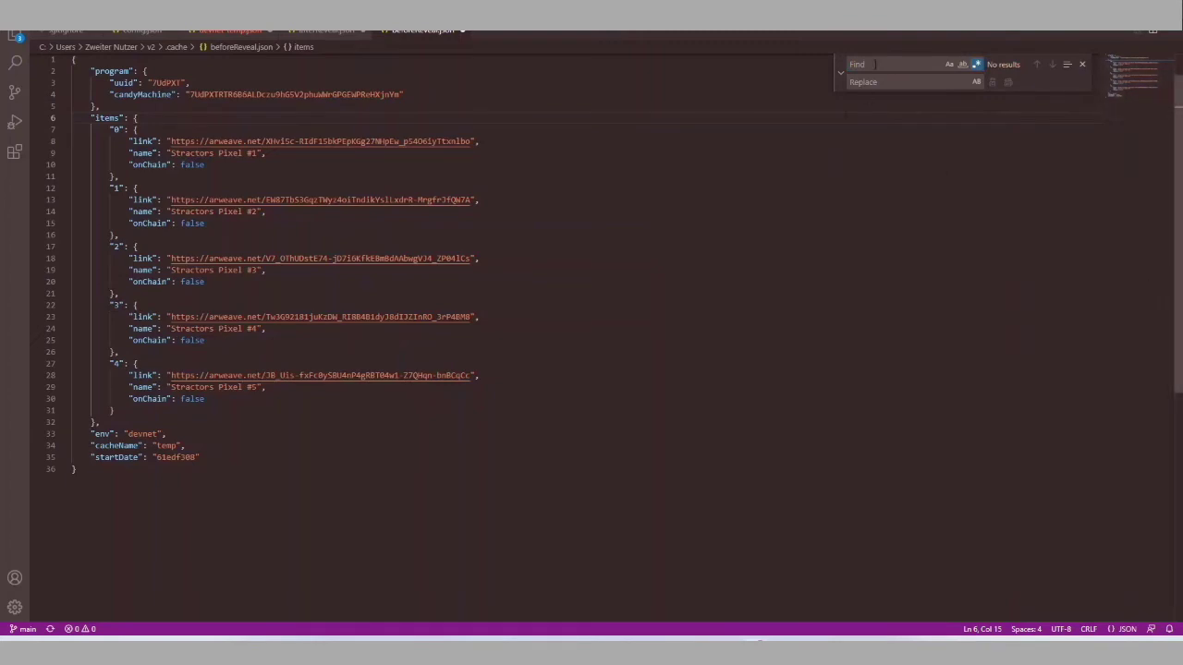
pyautogui.write('https?:.*(?=")')
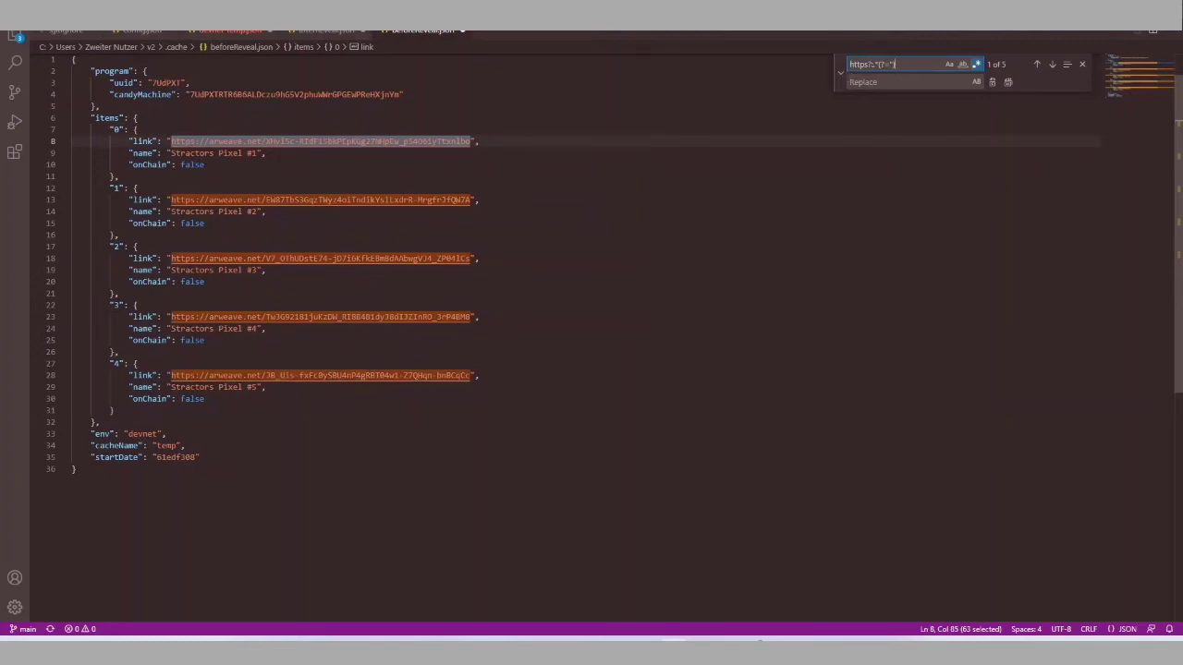
# Replace all five link URLs with the copied arweave metadata URL from clipboard history.
pyautogui.click(884, 85)
pyautogui.press('super+v')
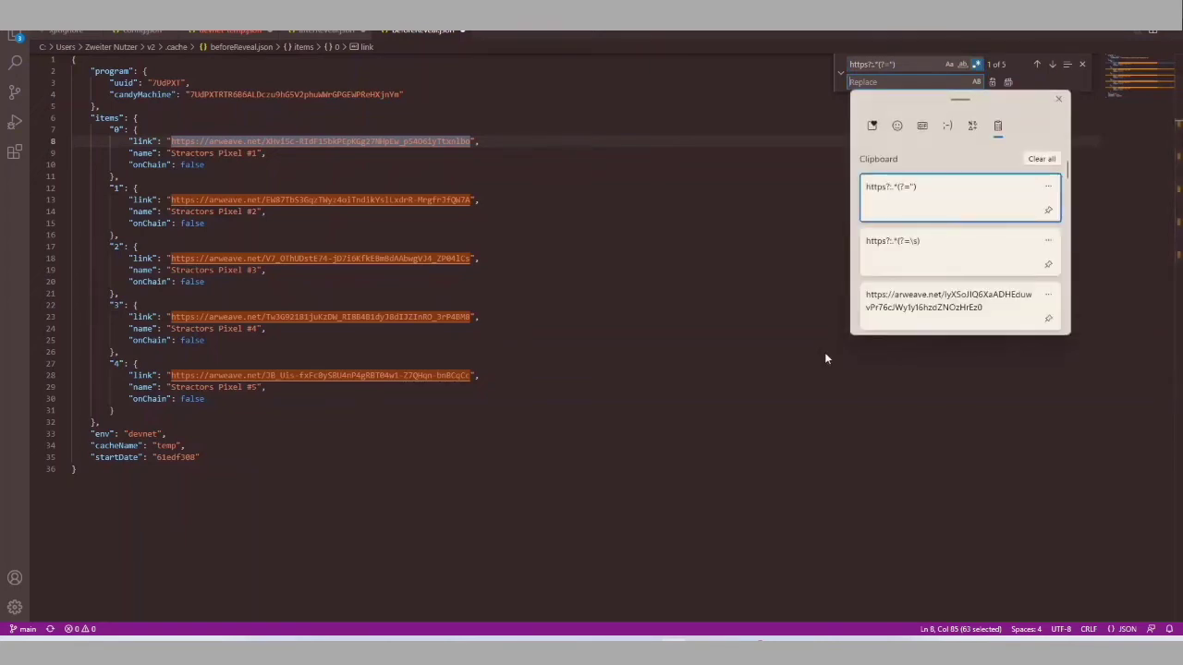
pyautogui.press('Down')
pyautogui.press('Down')
pyautogui.press('Return')
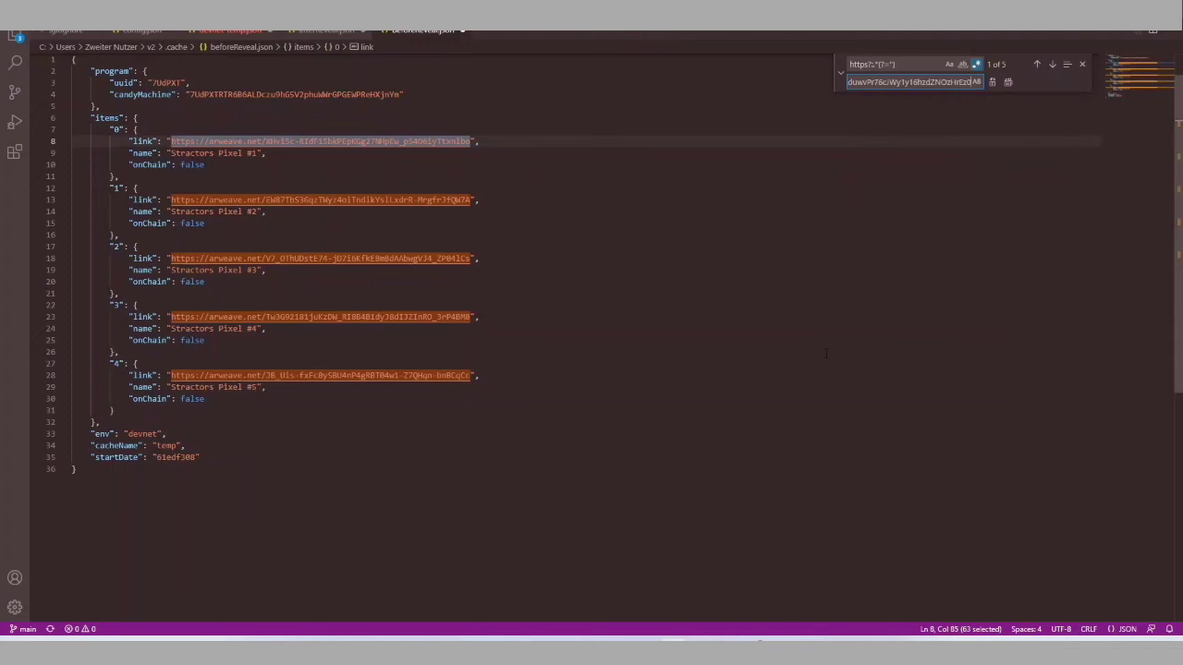
pyautogui.click(1007, 82)
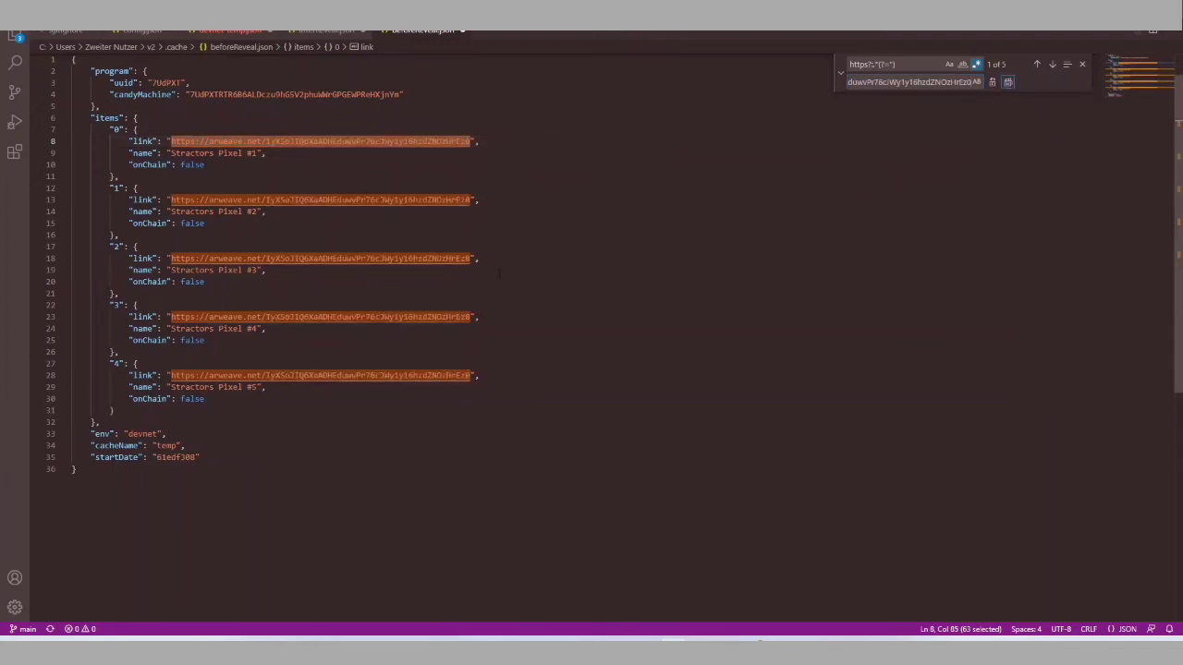
pyautogui.click(339, 33)
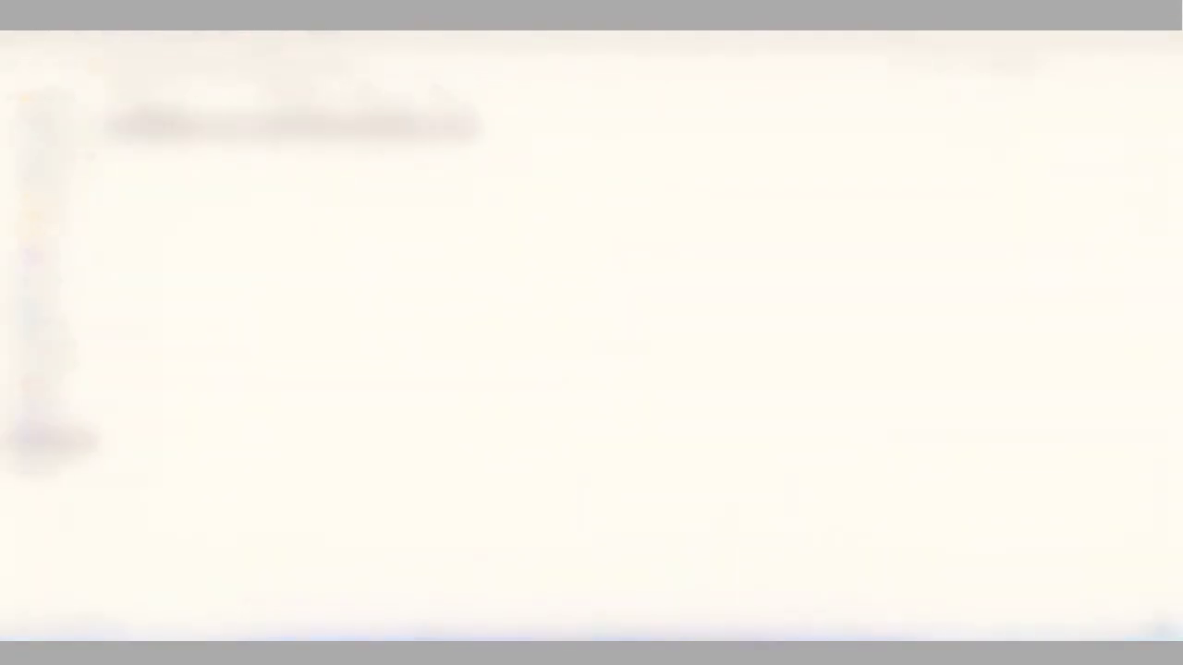
# Rename afterReveal.json to devnet-afterReveal.json.
pyautogui.click(179, 110)
pyautogui.rightClick(179, 113)
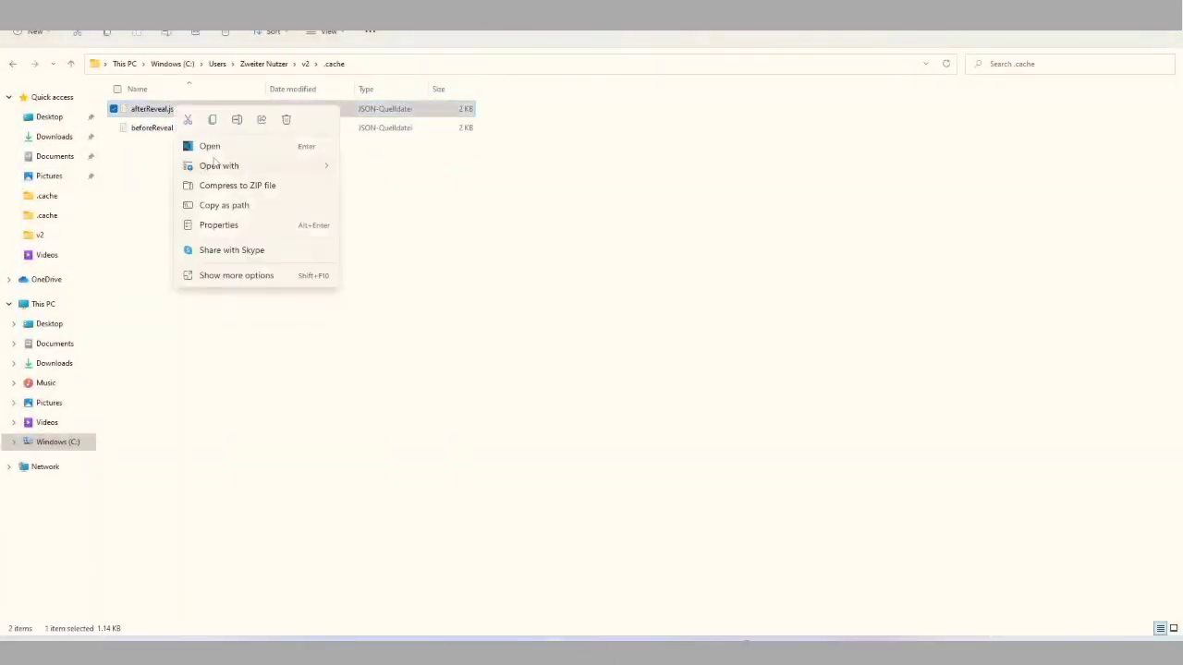
pyautogui.click(227, 144)
pyautogui.press('Home')
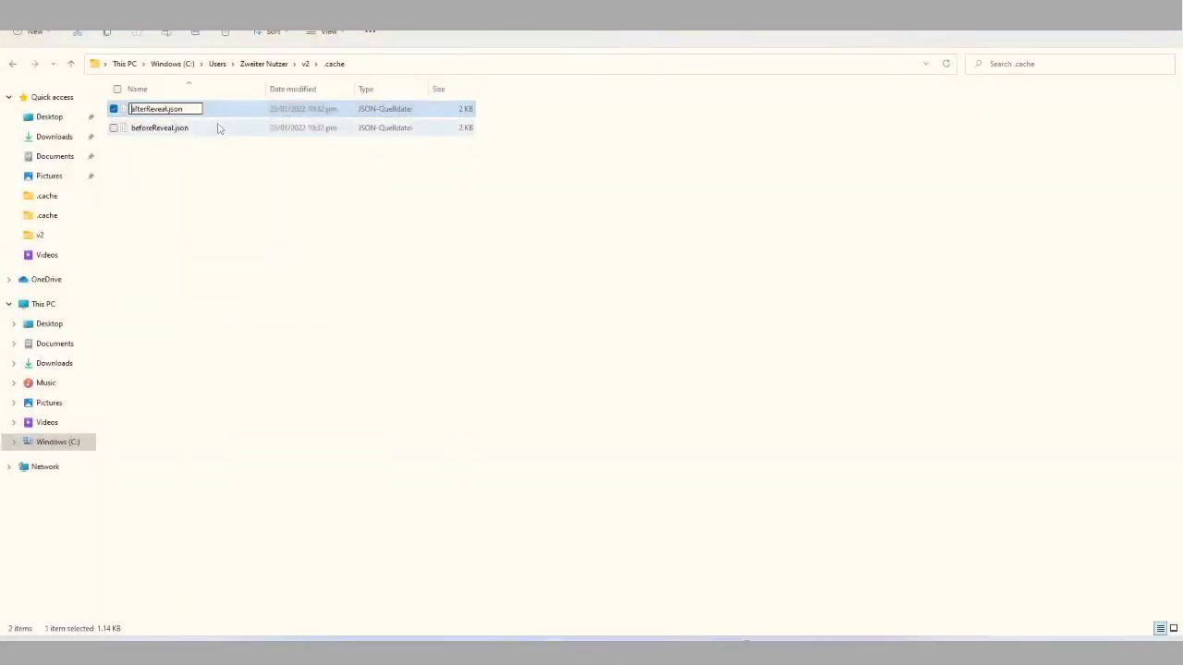
pyautogui.write('de')
pyautogui.write('vme')
pyautogui.write('t-')
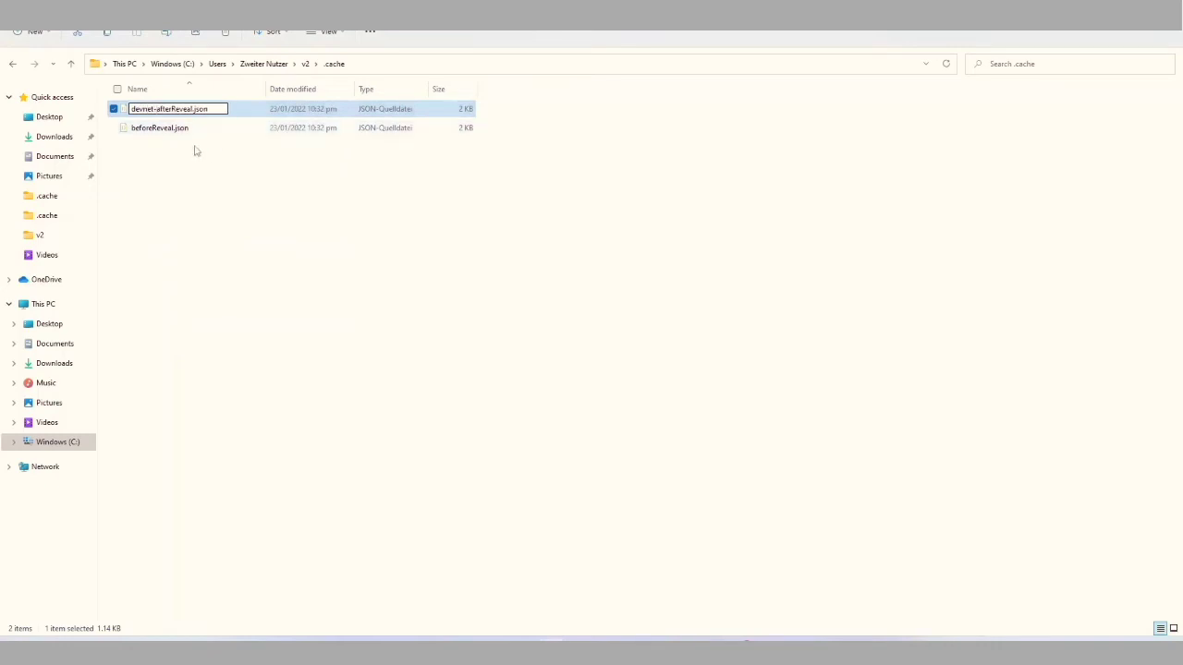
pyautogui.press('Return')
# Rename beforeReveal.json to devnet-beforeReveal.json and bring up GitHub's metaplex pull request #1527.
pyautogui.click(175, 109)
pyautogui.rightClick(185, 109)
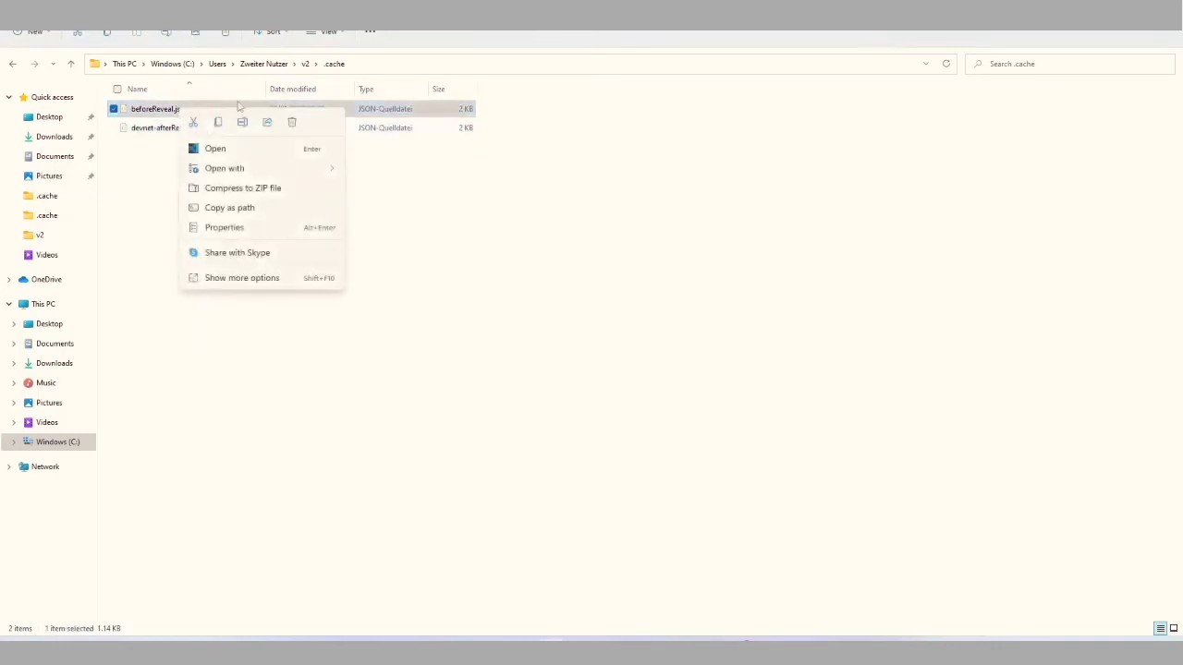
pyautogui.click(243, 121)
pyautogui.press('Home')
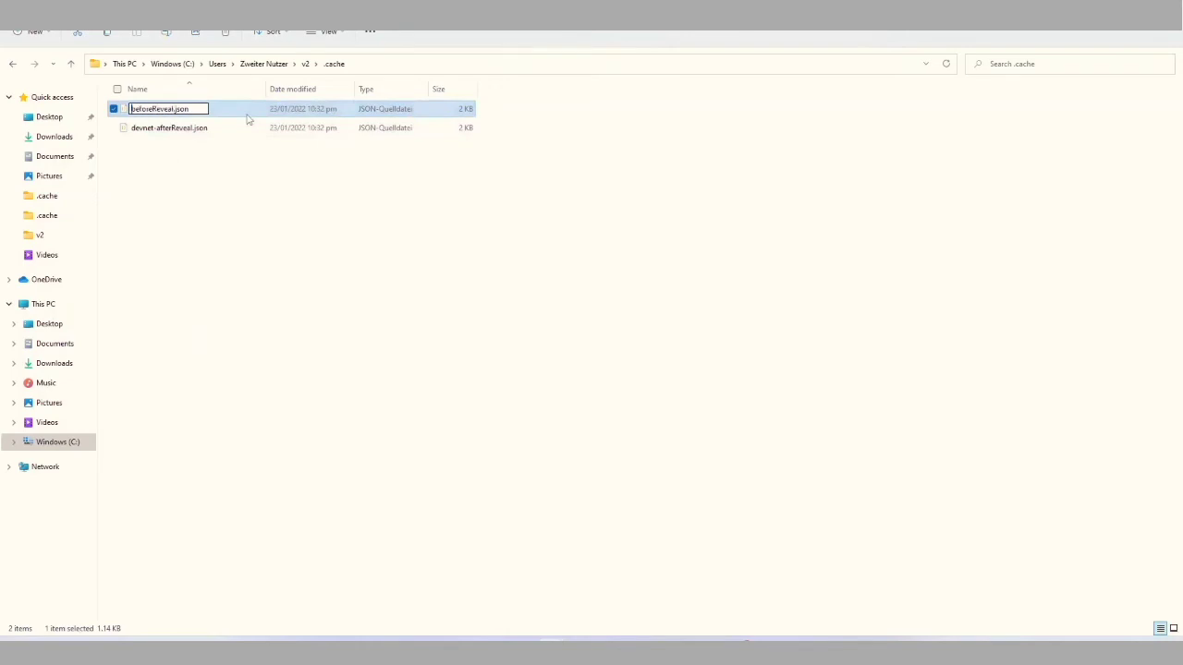
pyautogui.write('devnet')
pyautogui.write('-')
pyautogui.press('Return')
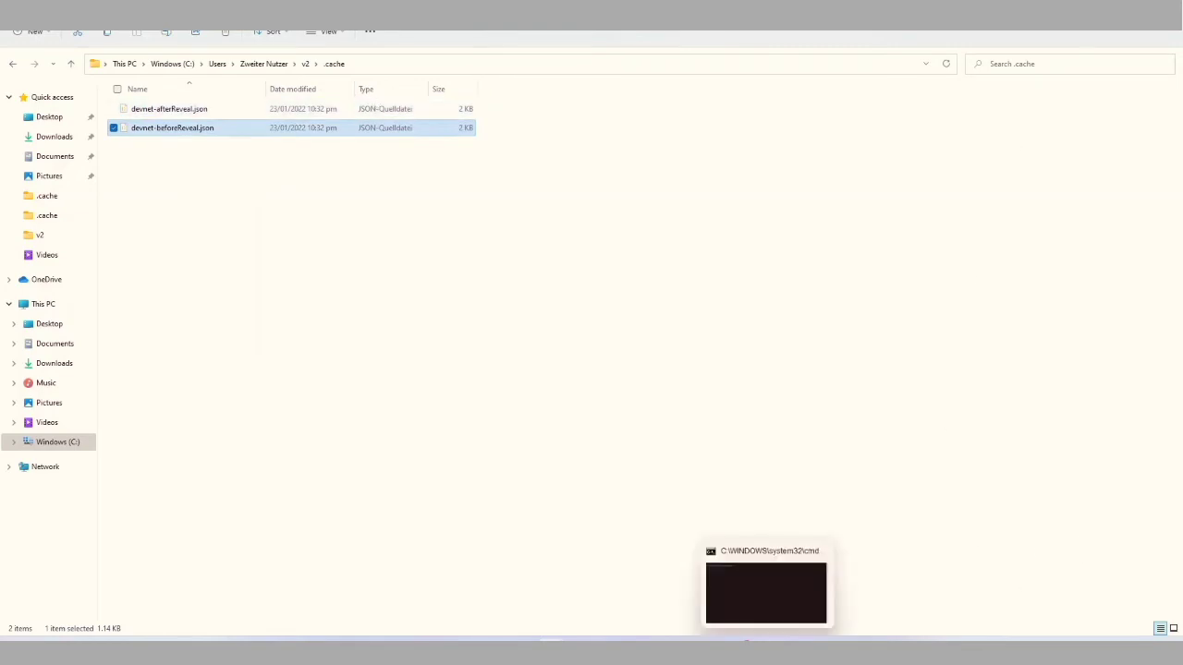
pyautogui.moveTo(631, 647)
pyautogui.click(563, 586)
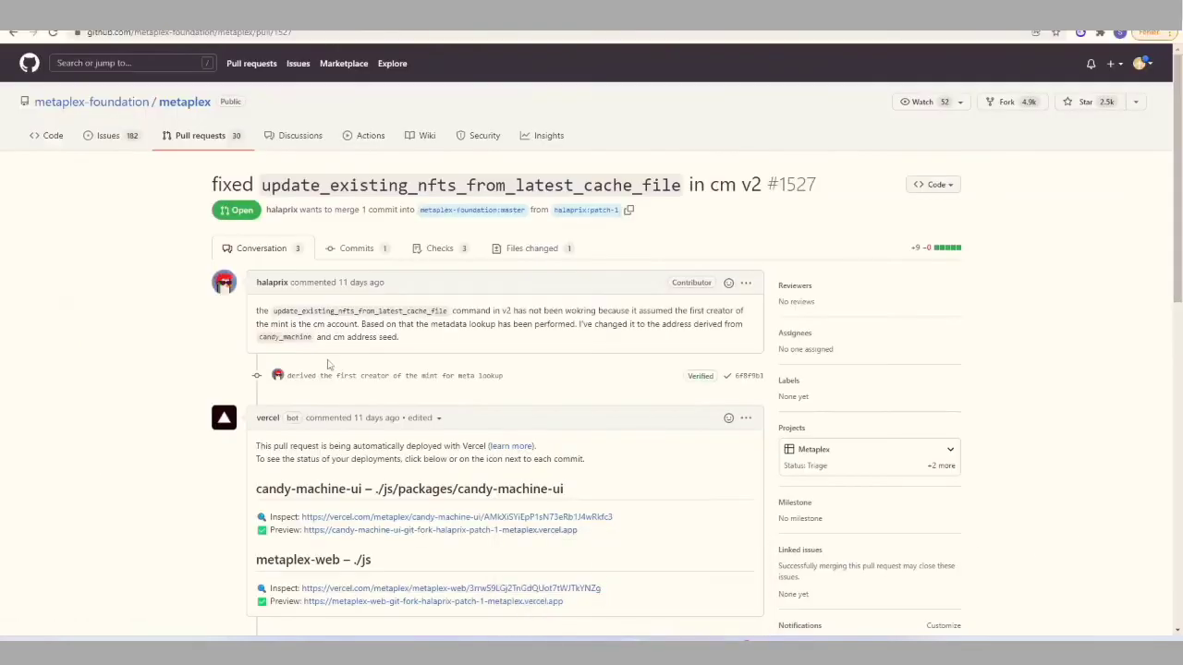
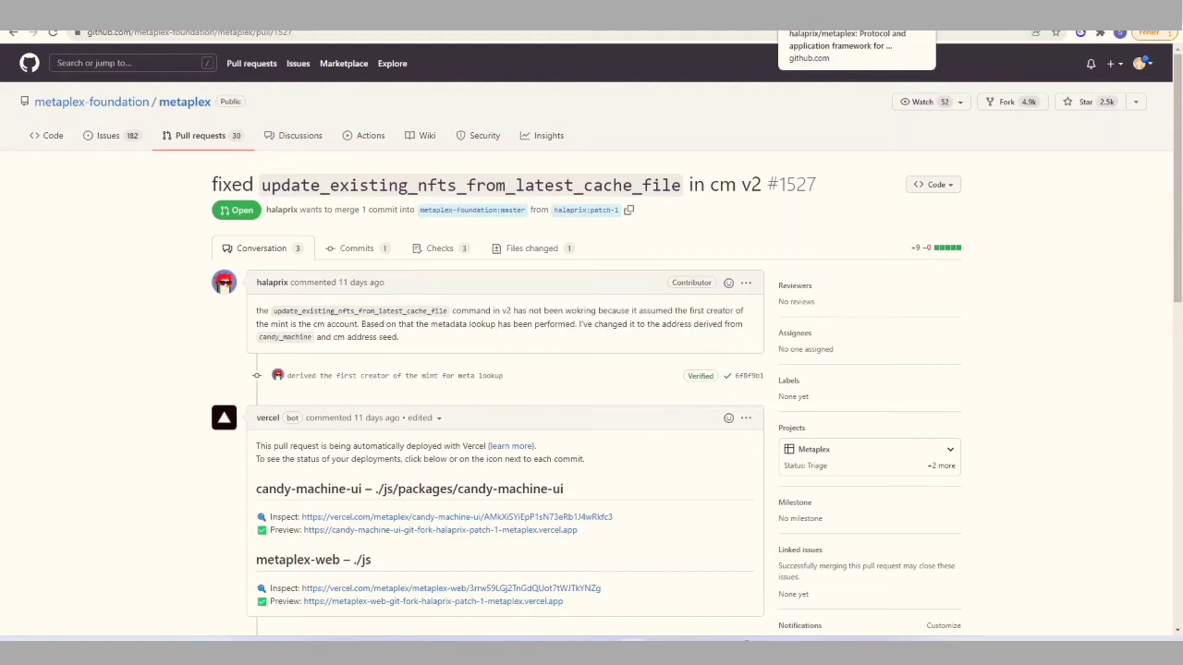
# Go to your own metaplex fork on GitHub and select its patch-1 branch.
pyautogui.hotkey('ctrl', 'Tab')
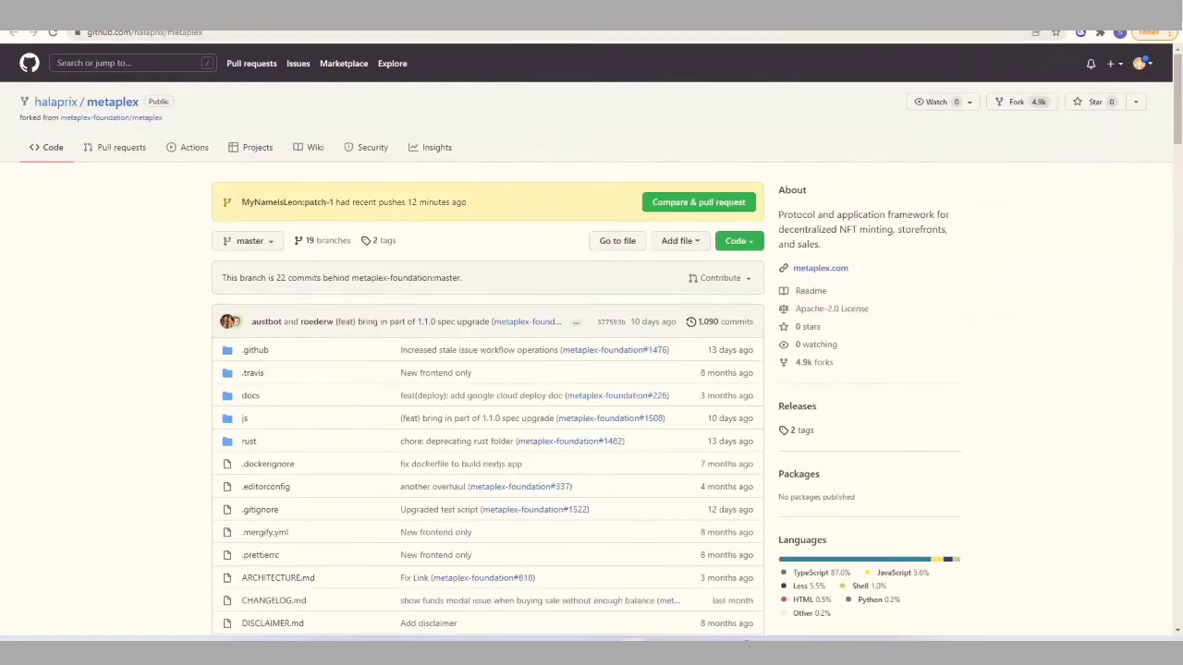
pyautogui.hotkey('ctrl', 'Tab')
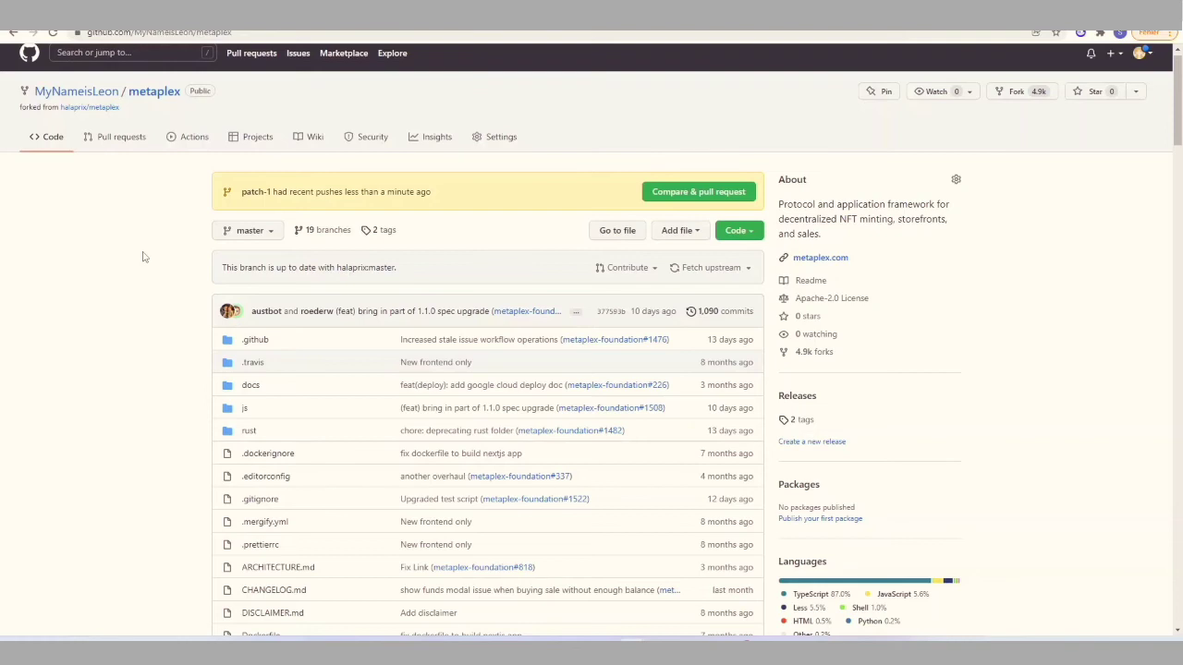
pyautogui.click(244, 232)
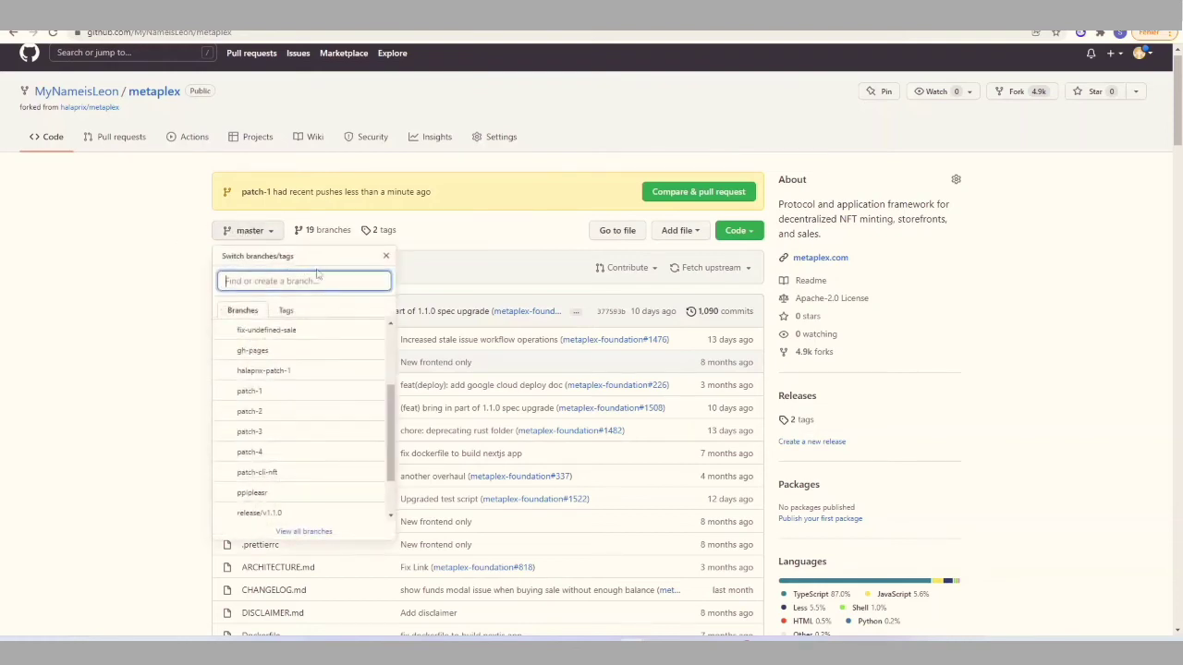
pyautogui.click(280, 391)
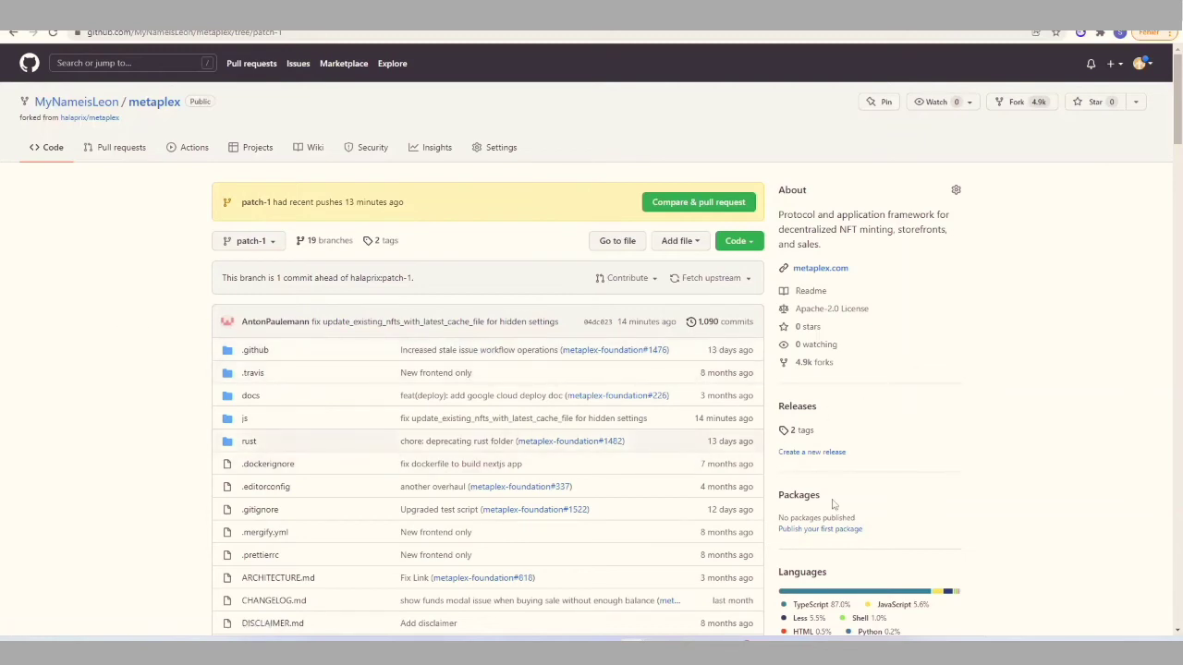
pyautogui.moveTo(766, 653)
# Move into the update folder with 'cd update'.
pyautogui.click(635, 480)
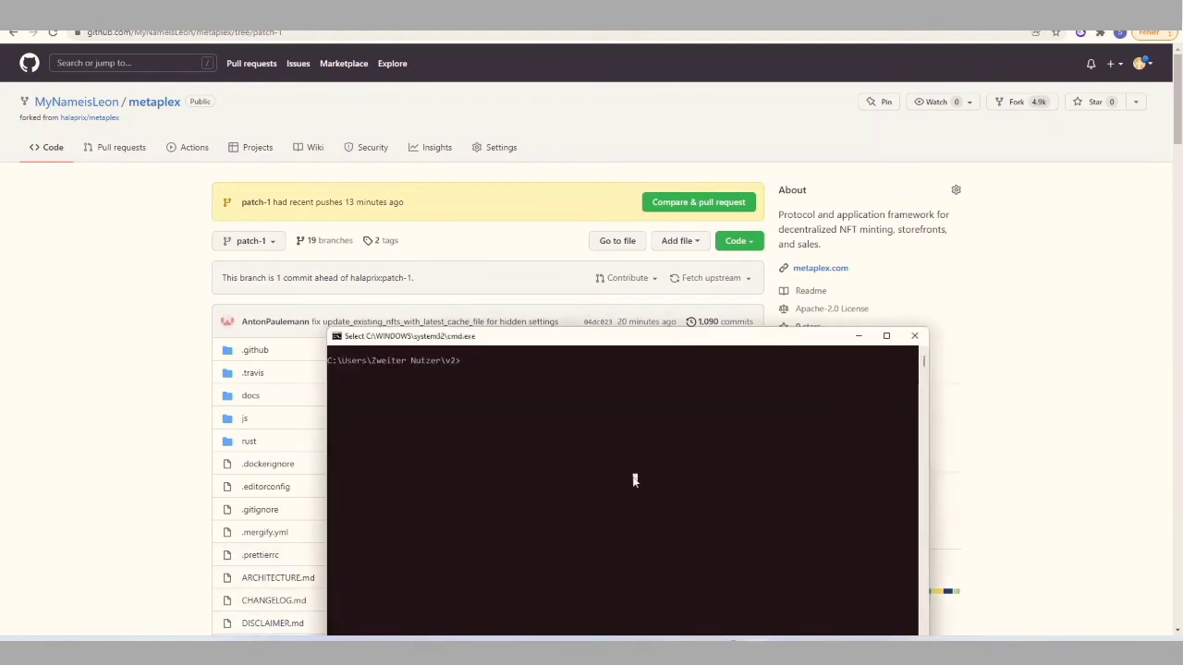
pyautogui.press('Escape')
pyautogui.write('cd')
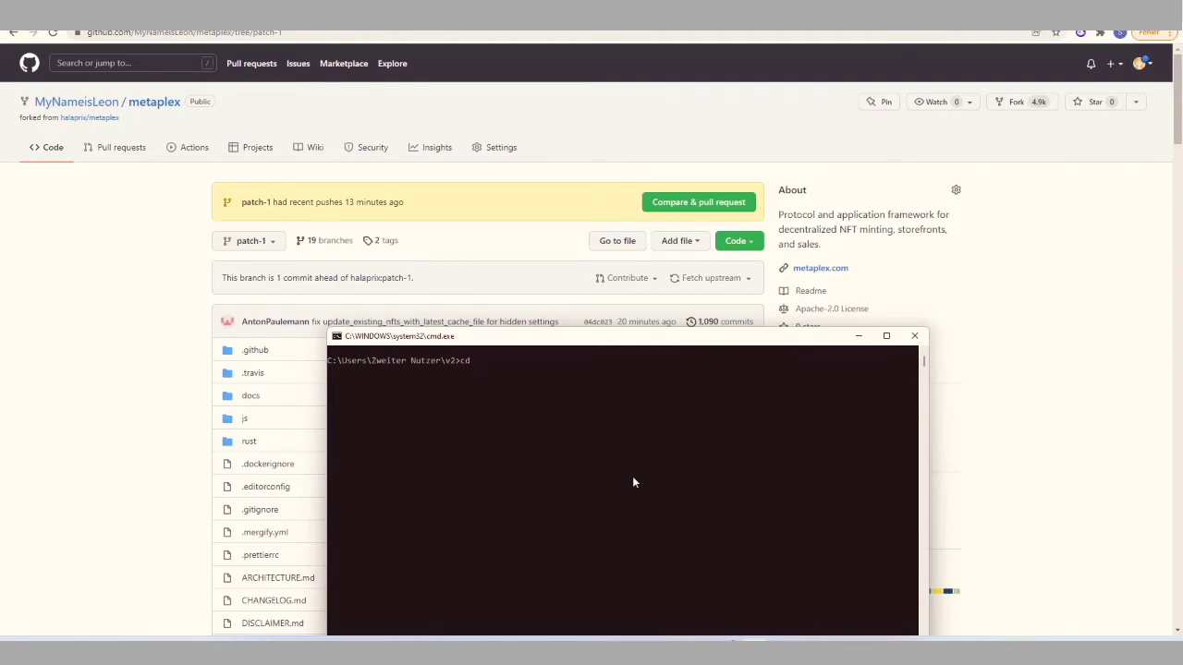
pyautogui.write('update')
pyautogui.press('Return')
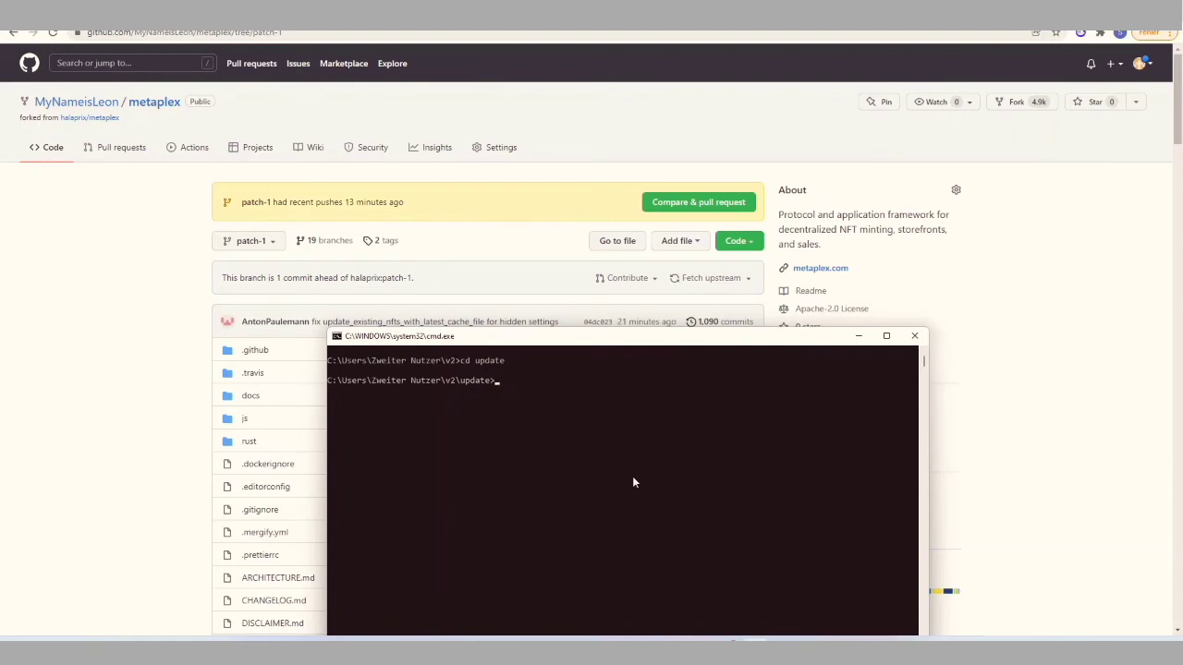
# Enter the metaplex folder and run 'git checkout patch-1'.
pyautogui.write('git clone')
pyautogui.click(737, 242)
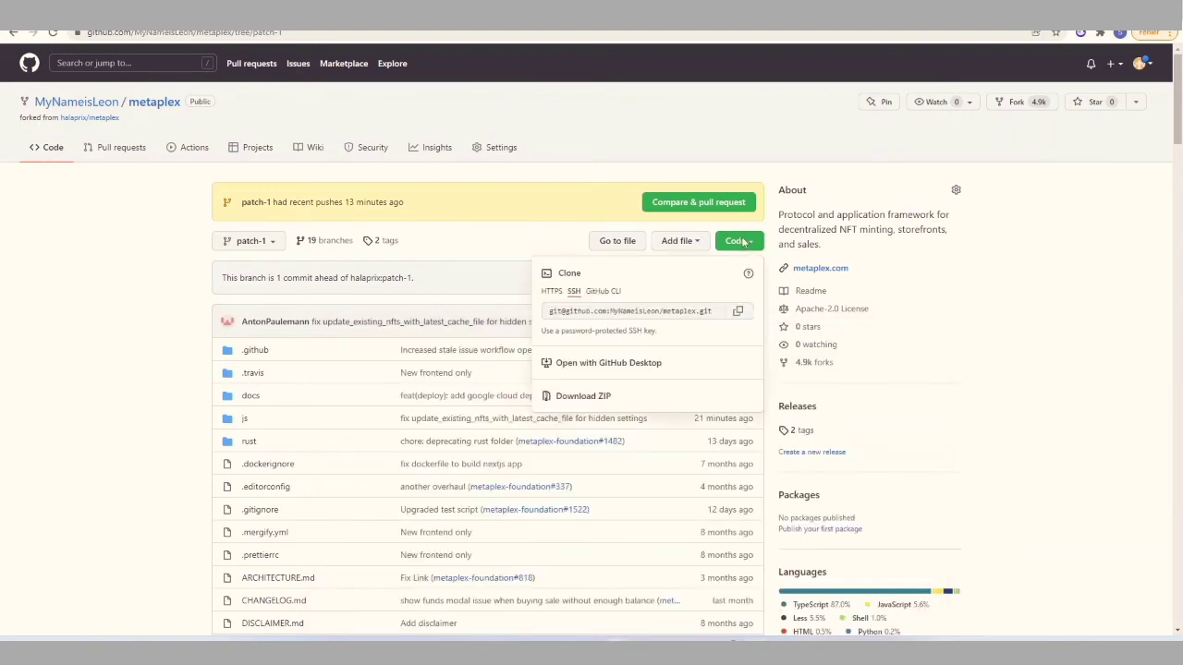
pyautogui.click(552, 291)
pyautogui.hotkey('alt', 'Tab')
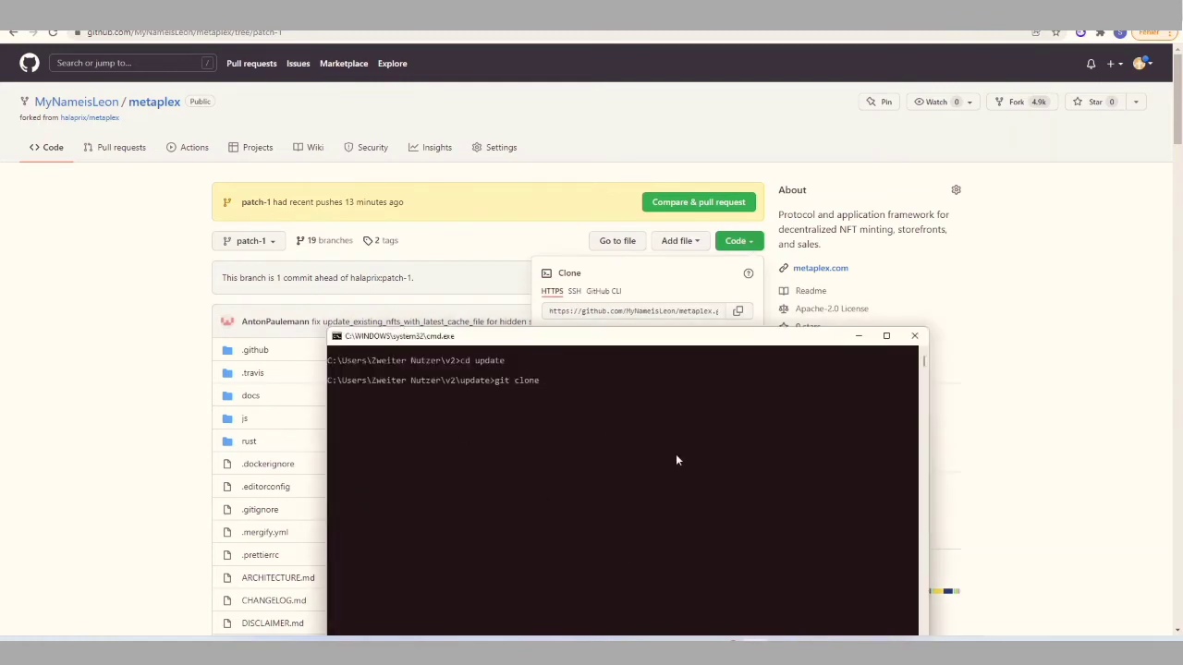
pyautogui.press('BackSpace')
pyautogui.press('BackSpace')
pyautogui.press('BackSpace')
pyautogui.press('BackSpace')
pyautogui.press('BackSpace')
pyautogui.write('checkout patc')
pyautogui.press('BackSpace')
pyautogui.press('BackSpace')
pyautogui.press('BackSpace')
pyautogui.press('BackSpace')
pyautogui.press('BackSpace')
pyautogui.press('BackSpace')
pyautogui.press('BackSpace')
pyautogui.press('BackSpace')
pyautogui.press('BackSpace')
pyautogui.press('BackSpace')
pyautogui.press('BackSpace')
pyautogui.press('BackSpace')
pyautogui.press('BackSpace')
pyautogui.press('BackSpace')
pyautogui.press('BackSpace')
pyautogui.press('BackSpace')
pyautogui.press('BackSpace')
pyautogui.write('cd metaplex')
pyautogui.press('Return')
pyautogui.write('git')
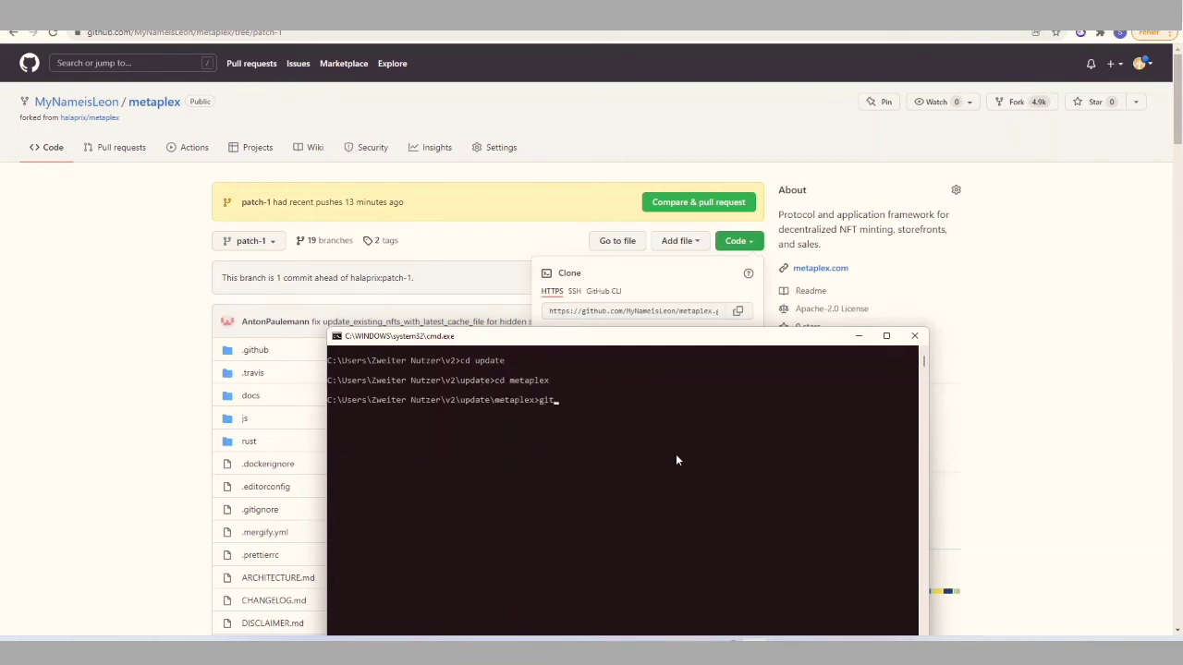
pyautogui.write(' checkout patch-1')
pyautogui.press('Return')
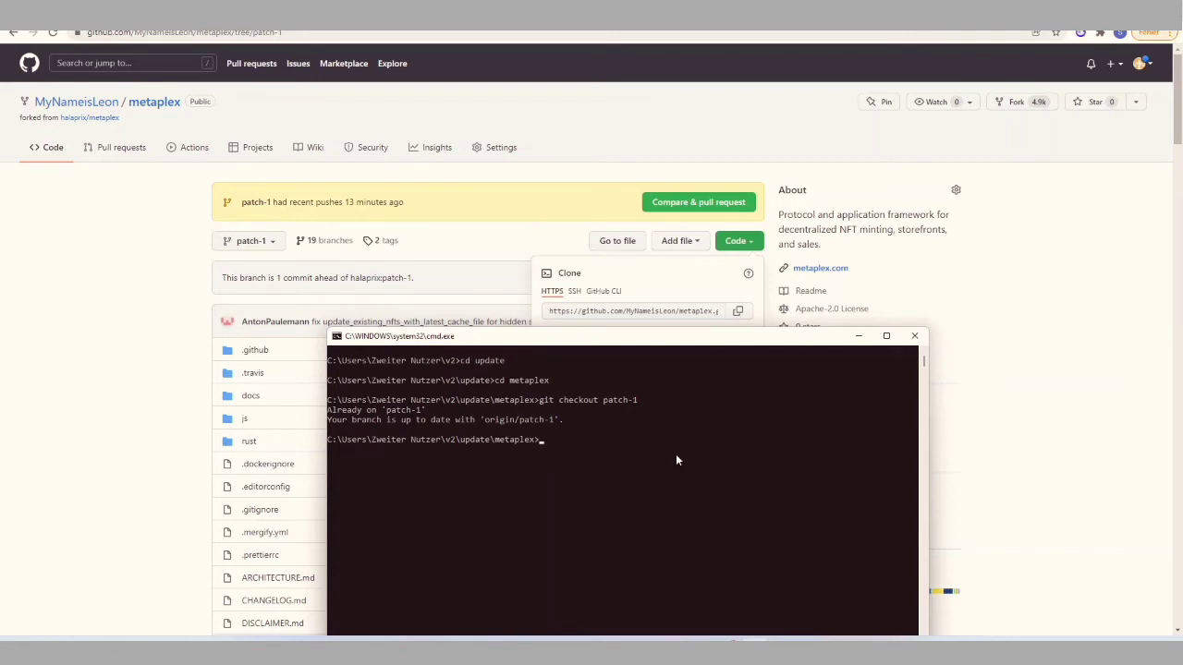
# Go up two folders with 'cd ..' to return to the v2 folder.
pyautogui.press('super+v')
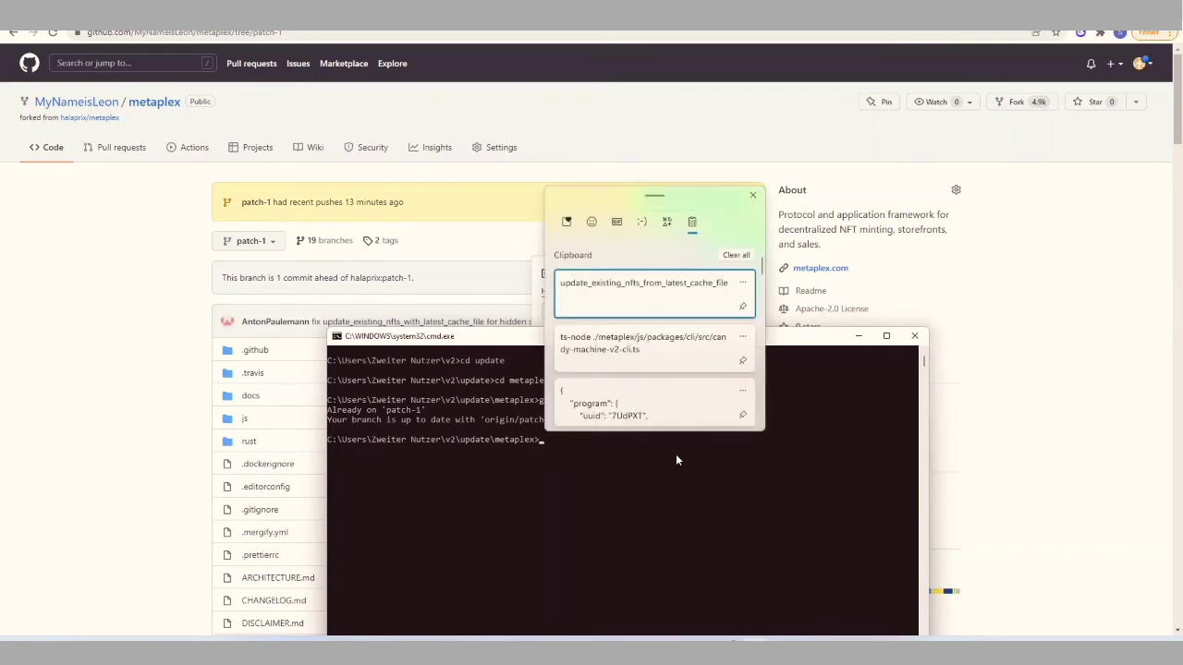
pyautogui.press('Down')
pyautogui.press('Return')
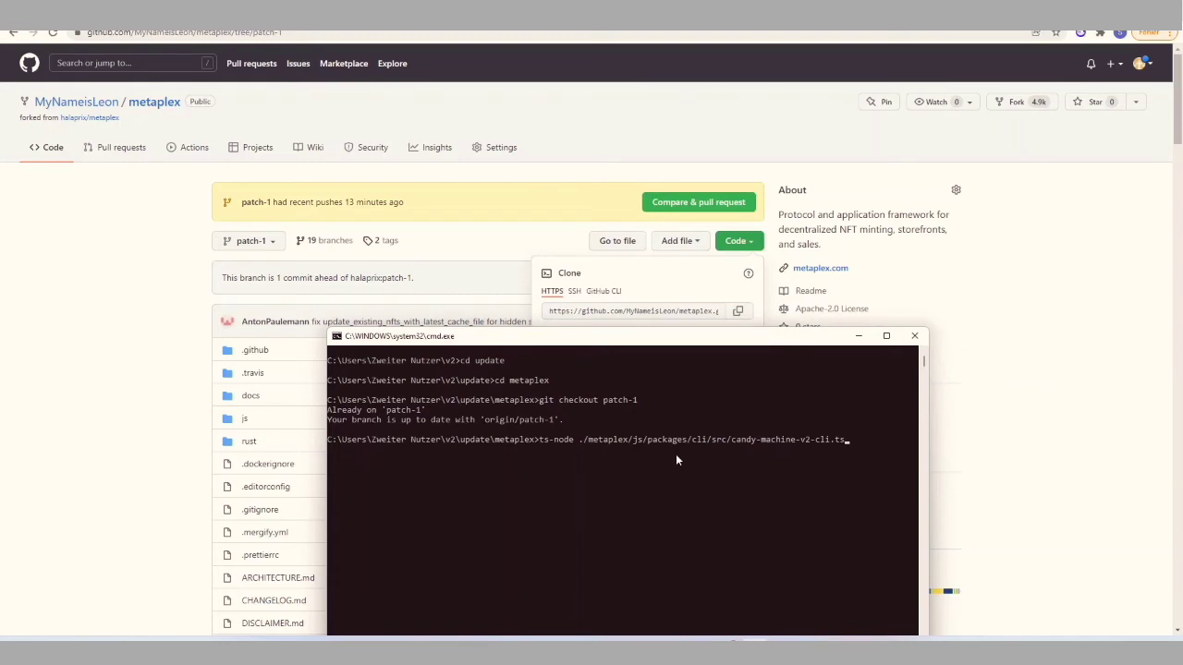
pyautogui.press('BackSpace')
pyautogui.press('BackSpace')
pyautogui.press('BackSpace')
pyautogui.press('BackSpace')
pyautogui.press('BackSpace')
pyautogui.press('BackSpace')
pyautogui.press('BackSpace')
pyautogui.press('BackSpace')
pyautogui.press('BackSpace')
pyautogui.press('BackSpace')
pyautogui.press('BackSpace')
pyautogui.press('BackSpace')
pyautogui.press('BackSpace')
pyautogui.press('BackSpace')
pyautogui.press('BackSpace')
pyautogui.press('BackSpace')
pyautogui.press('BackSpace')
pyautogui.press('BackSpace')
pyautogui.press('BackSpace')
pyautogui.press('BackSpace')
pyautogui.press('BackSpace')
pyautogui.press('BackSpace')
pyautogui.press('BackSpace')
pyautogui.press('BackSpace')
pyautogui.press('BackSpace')
pyautogui.press('BackSpace')
pyautogui.press('BackSpace')
pyautogui.press('BackSpace')
pyautogui.press('BackSpace')
pyautogui.press('BackSpace')
pyautogui.press('BackSpace')
pyautogui.press('BackSpace')
pyautogui.press('BackSpace')
pyautogui.press('BackSpace')
pyautogui.press('BackSpace')
pyautogui.press('BackSpace')
pyautogui.press('BackSpace')
pyautogui.press('BackSpace')
pyautogui.press('BackSpace')
pyautogui.press('BackSpace')
pyautogui.press('BackSpace')
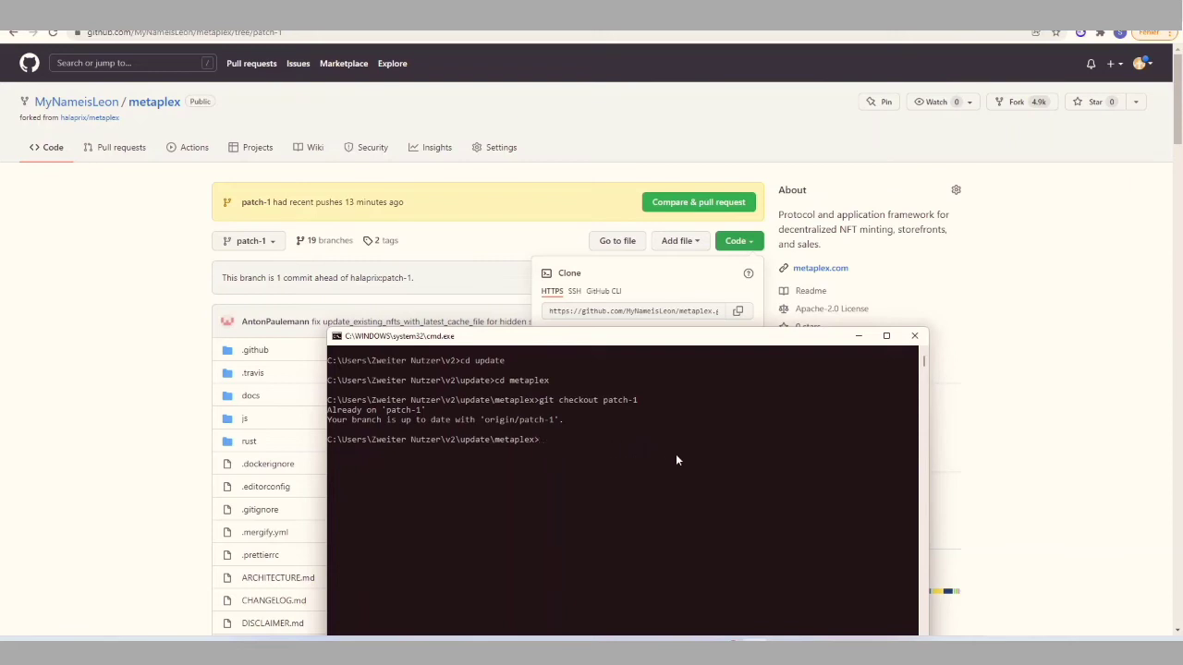
pyautogui.write('cd ..')
pyautogui.press('Return')
pyautogui.write('cd ..')
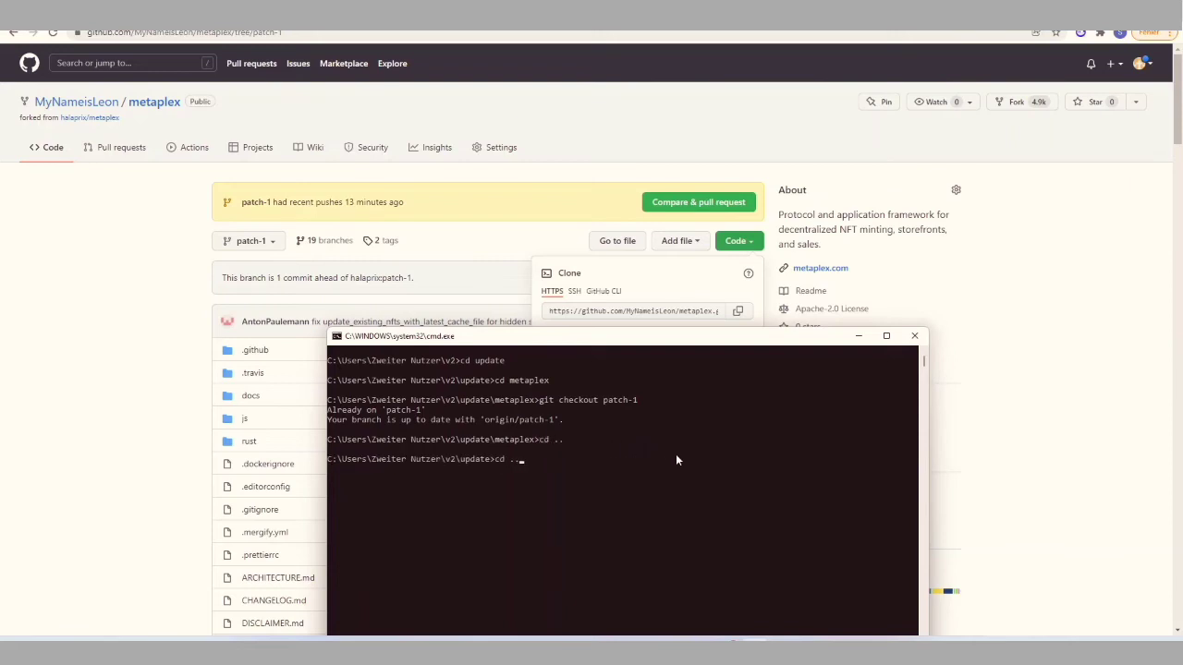
pyautogui.press('Return')
# Run the ./update candy-machine-v2-cli.ts update_existing_nfts_from_latest_cache_file command with --help.
pyautogui.write('ts-node ./metaplex/js/packages/cli/src/candy-machine-v2-cli.ts')
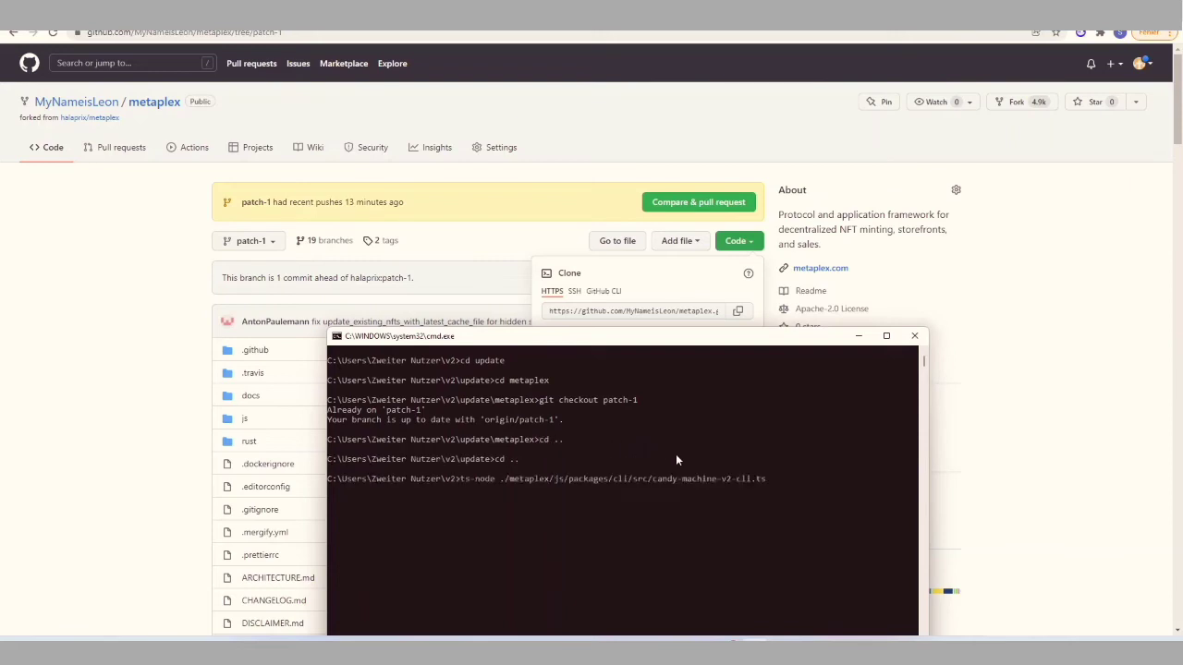
pyautogui.press('Left')
pyautogui.press('Left')
pyautogui.write('update')
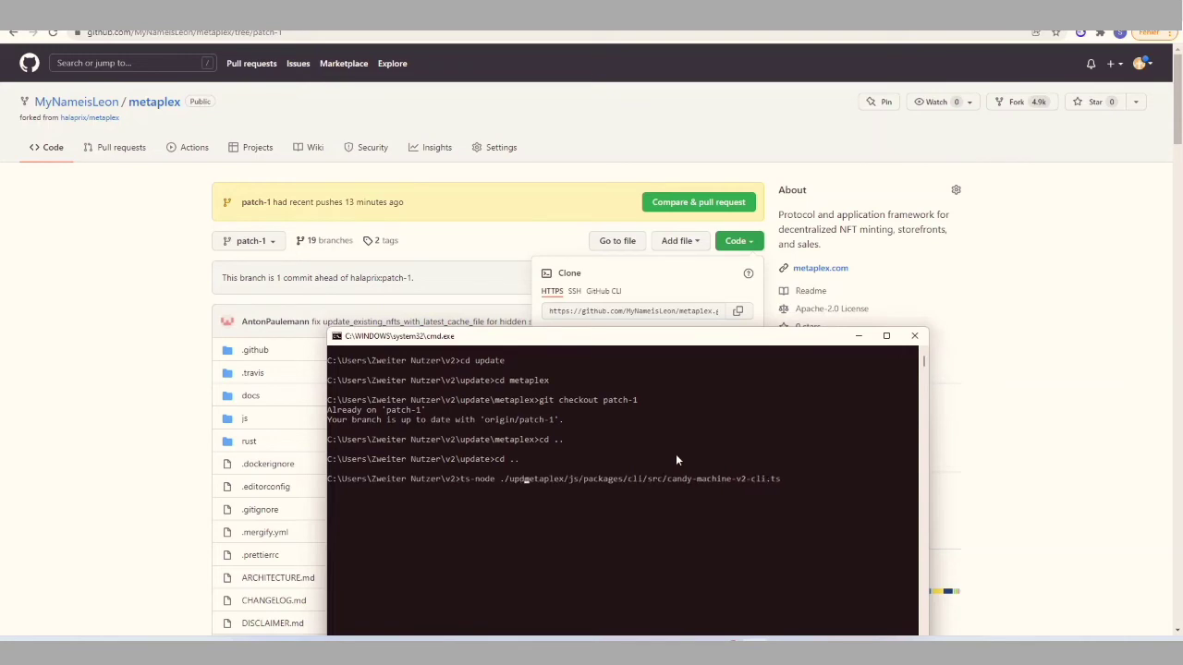
pyautogui.write('/')
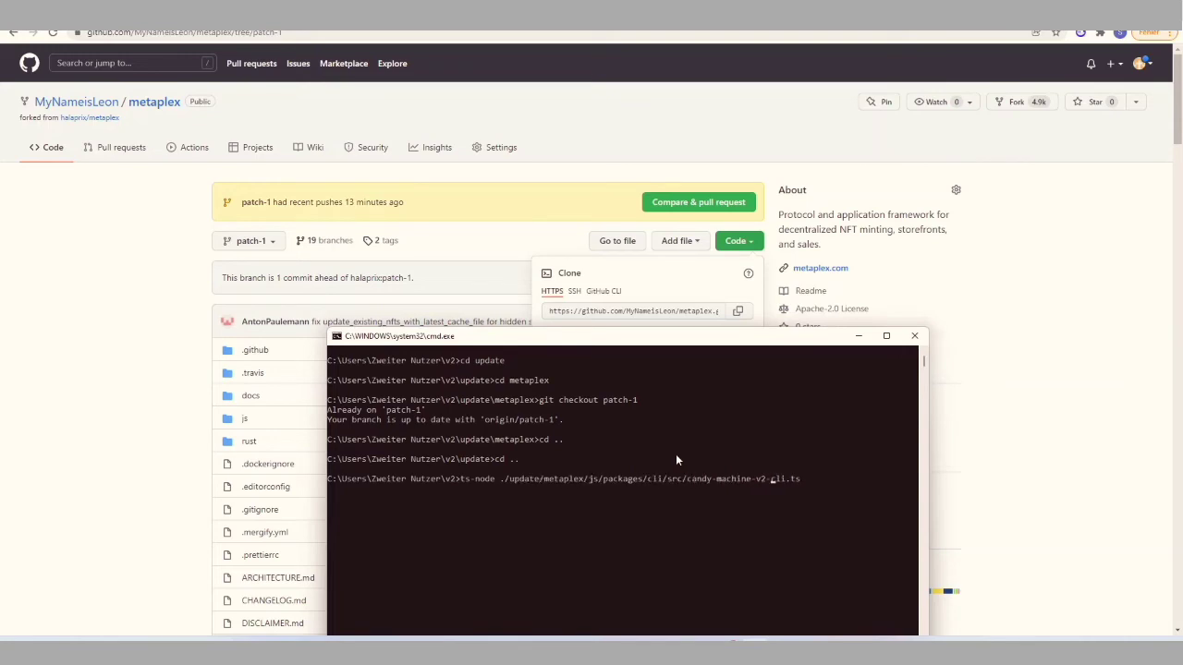
pyautogui.press('super+v')
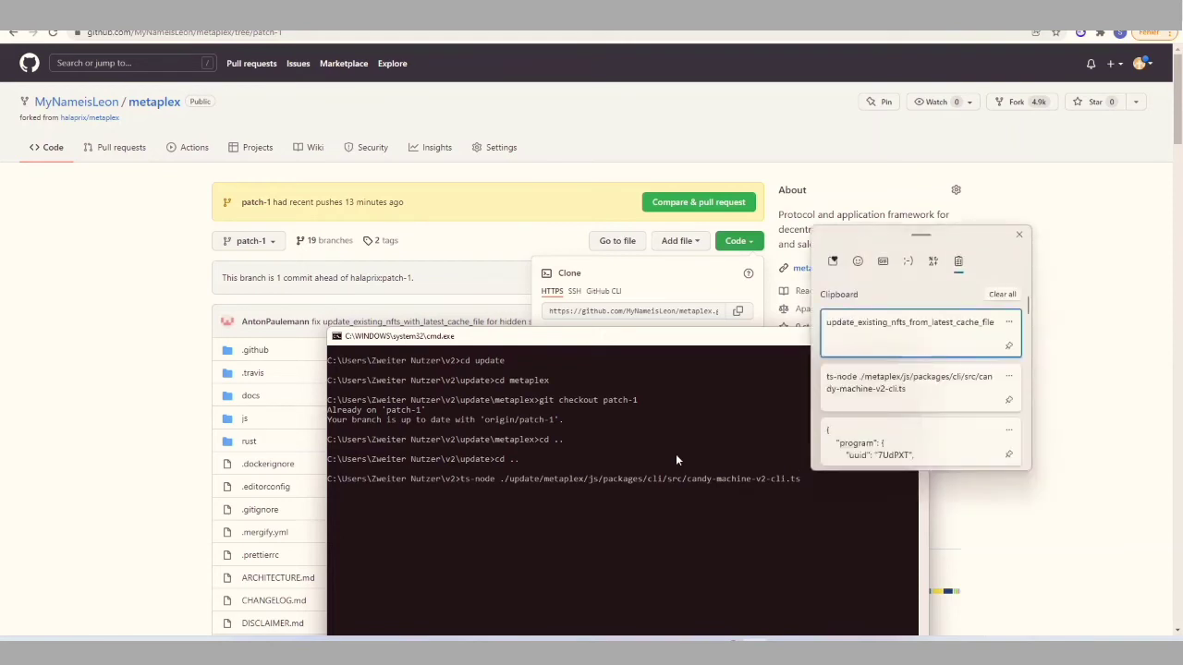
pyautogui.press('Return')
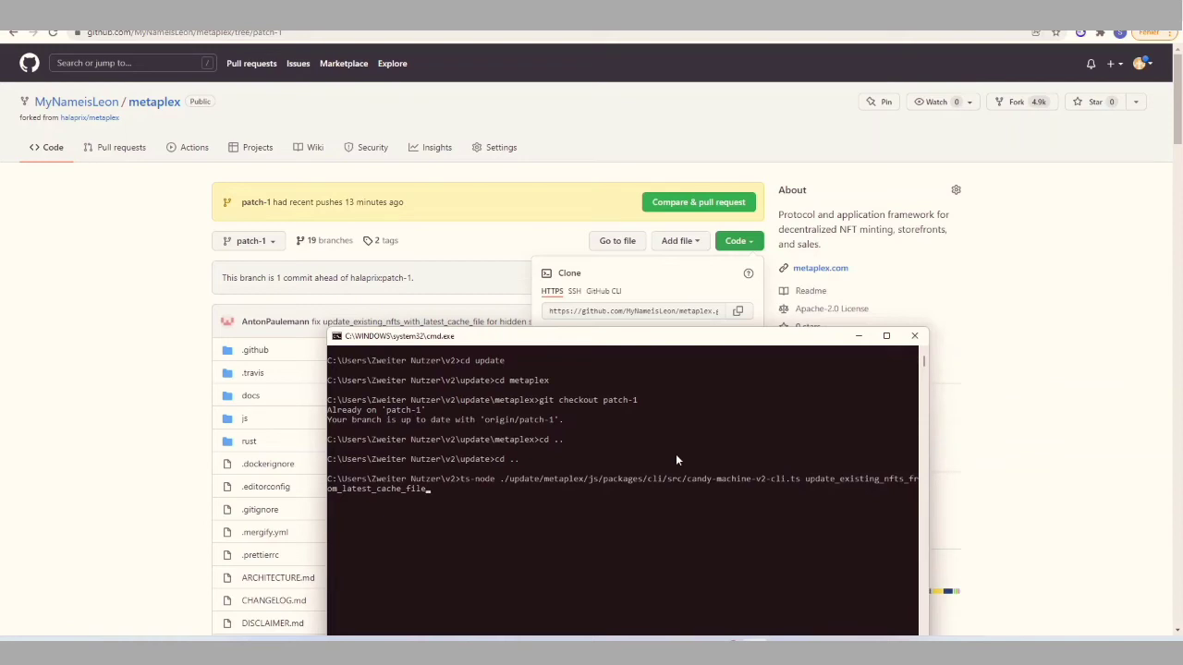
pyautogui.write('--help')
pyautogui.press('Return')
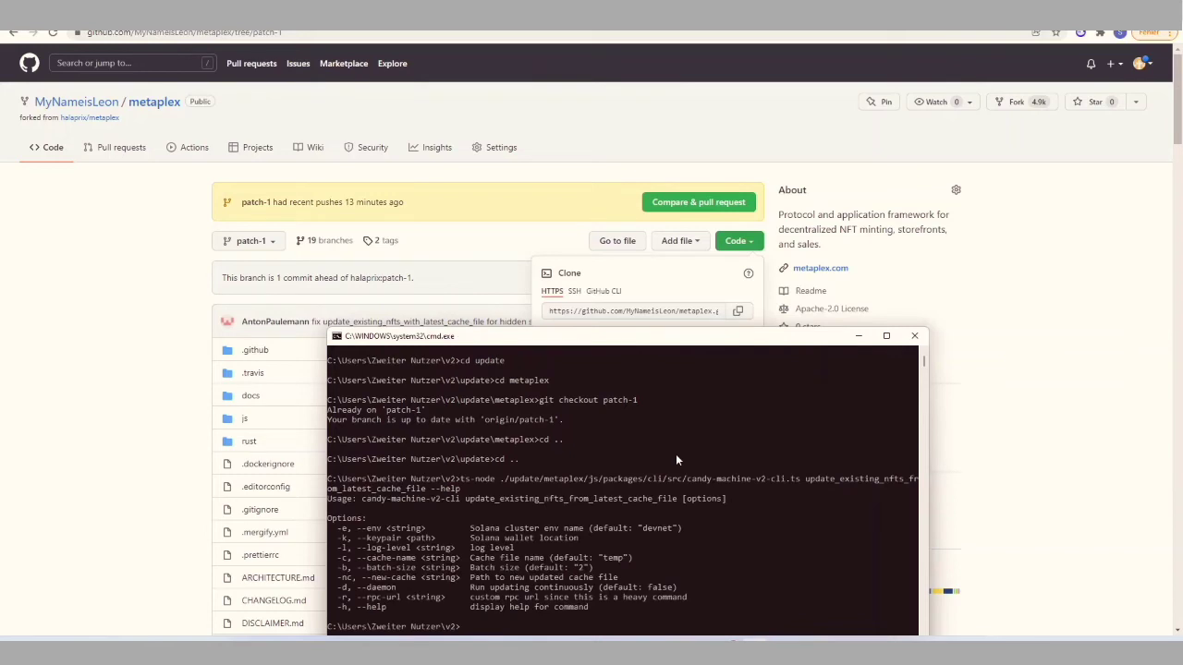
# Change the recalled command's --help to -k with the keypair file, -c beforeReveal -nc afterReveal.
pyautogui.scroll(-1, 675, 454)
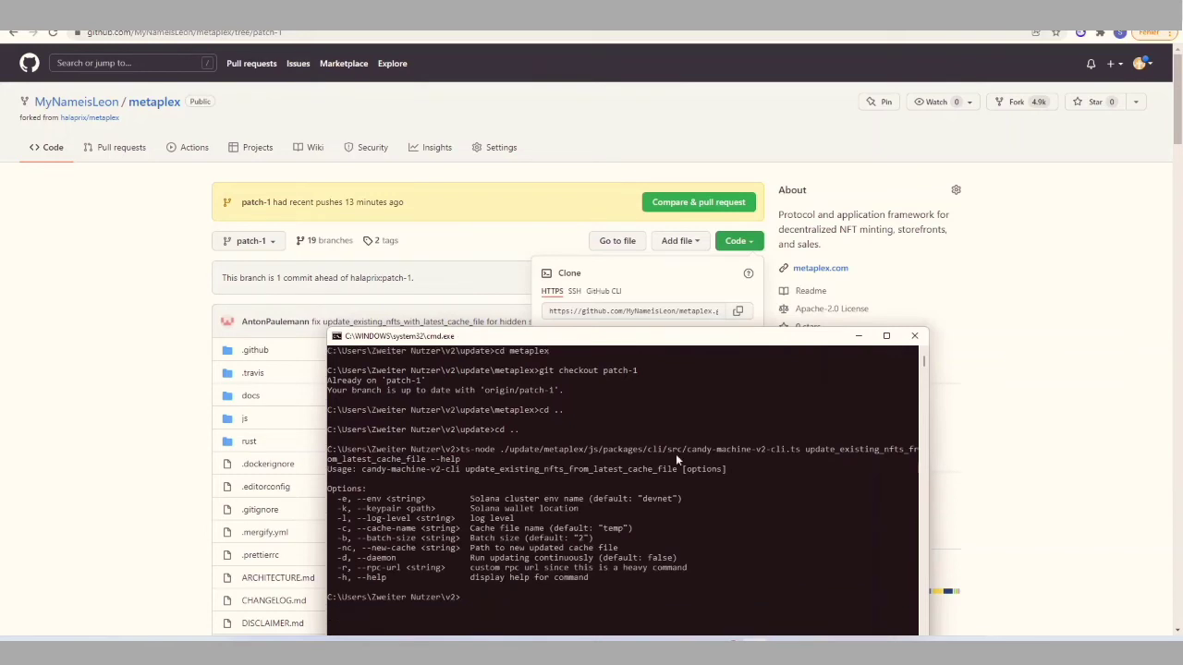
pyautogui.press('Up')
pyautogui.press('BackSpace')
pyautogui.press('BackSpace')
pyautogui.press('BackSpace')
pyautogui.press('BackSpace')
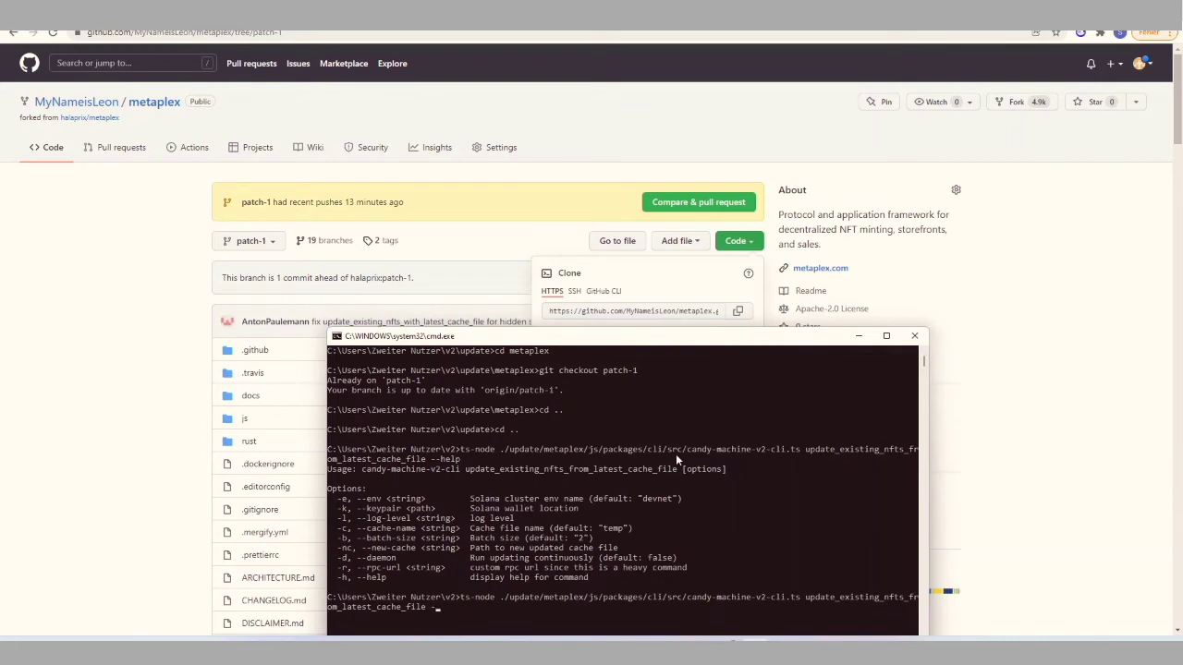
pyautogui.write('k S')
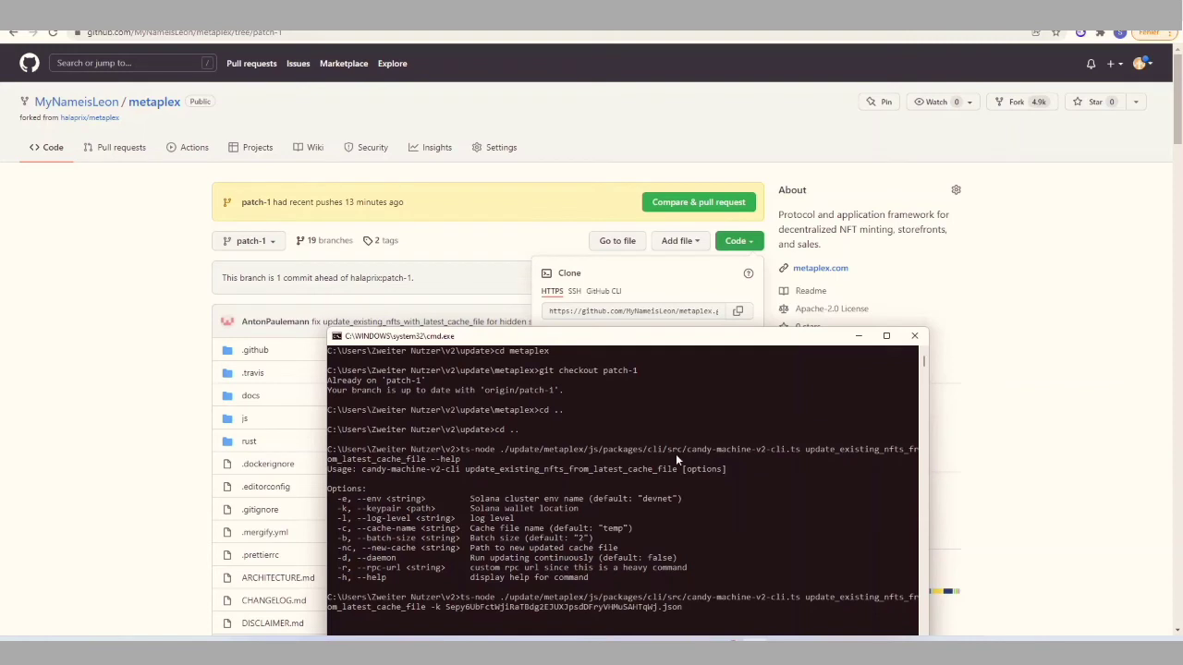
pyautogui.write('-')
pyautogui.write('c beforeReveal -nc afterReveal')
# Run the metadata update, reload the Stractors Pixel #3 Solscan page, and return to the terminal.
pyautogui.press('Return')
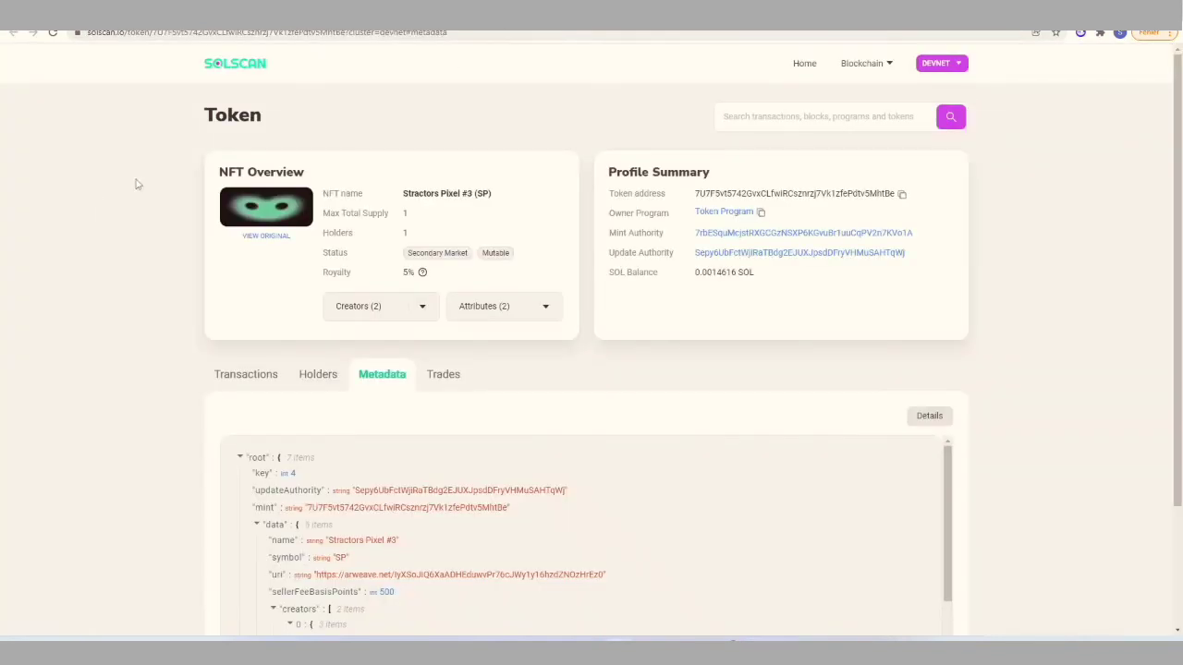
pyautogui.click(53, 32)
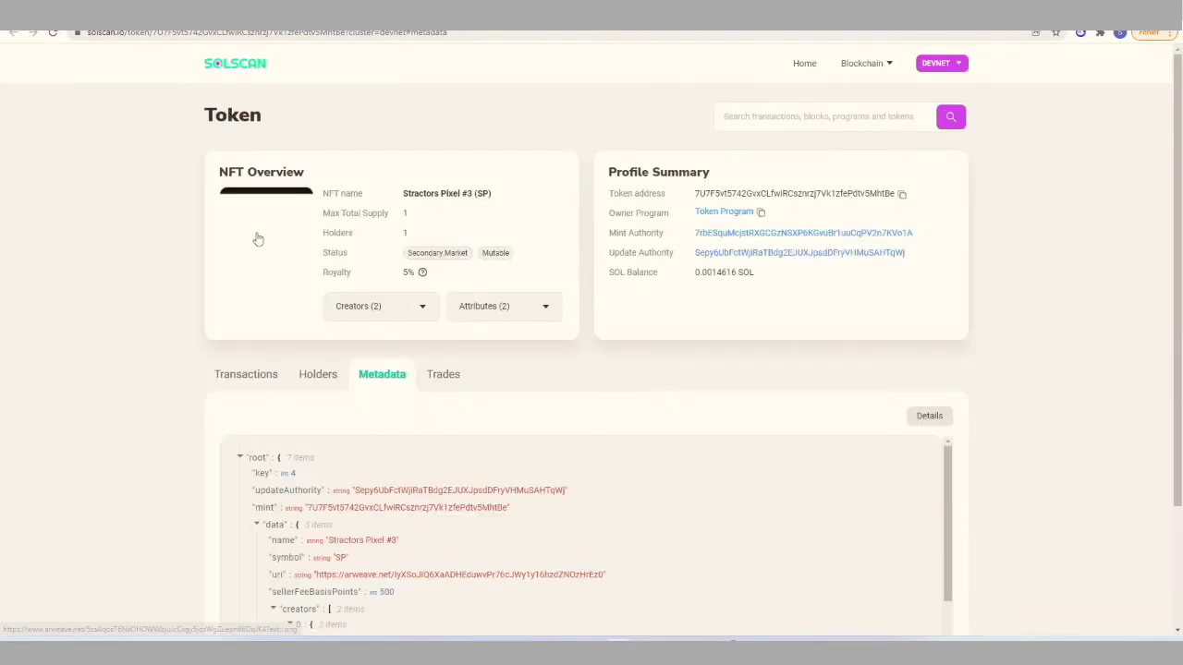
pyautogui.hotkey('alt', 'Tab')
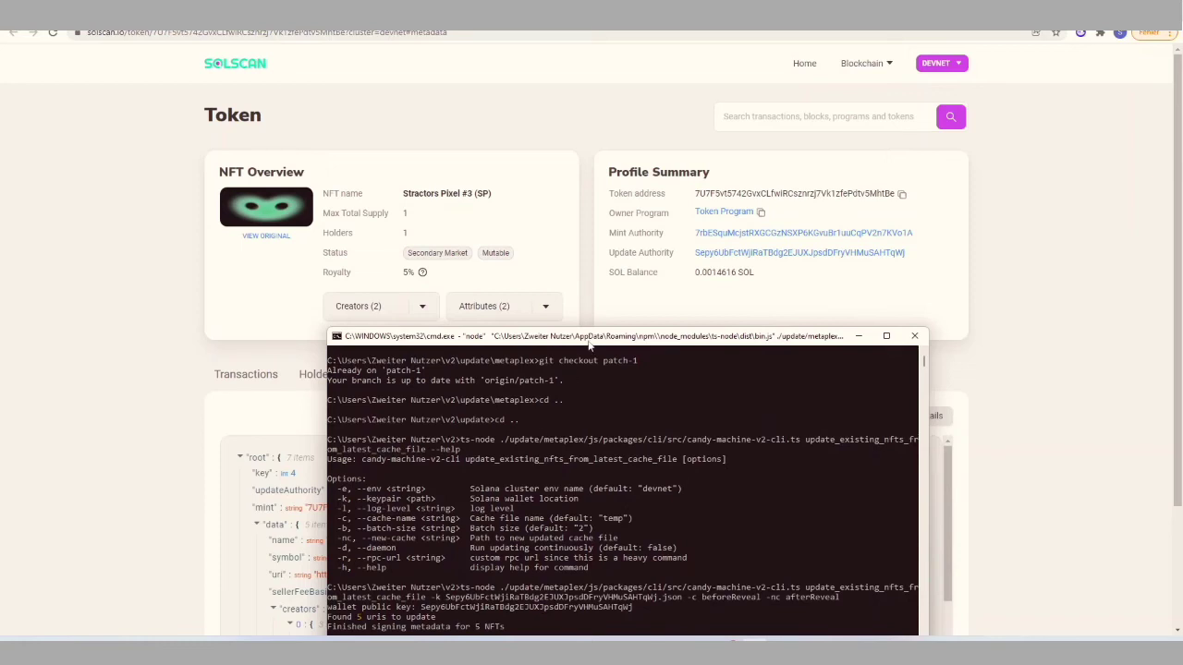
# Reload Stractors Pixel #3 in Solscan and view its revealed museum artwork full size.
pyautogui.moveTo(592, 338); pyautogui.dragTo(592, 253)
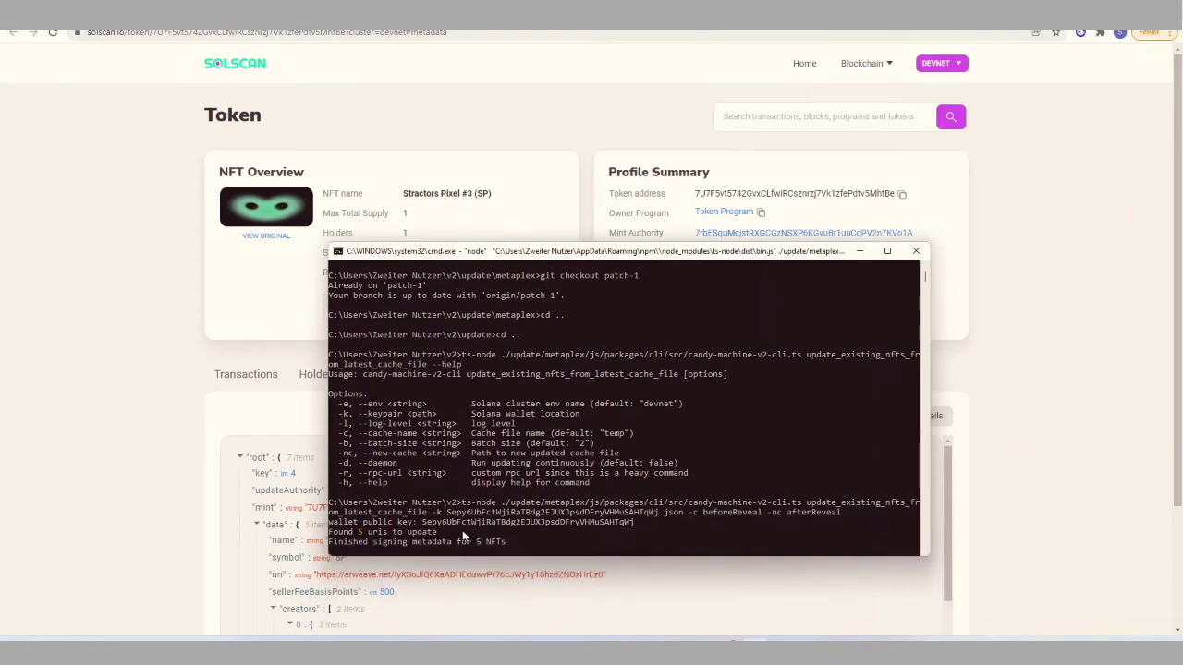
pyautogui.click(53, 33)
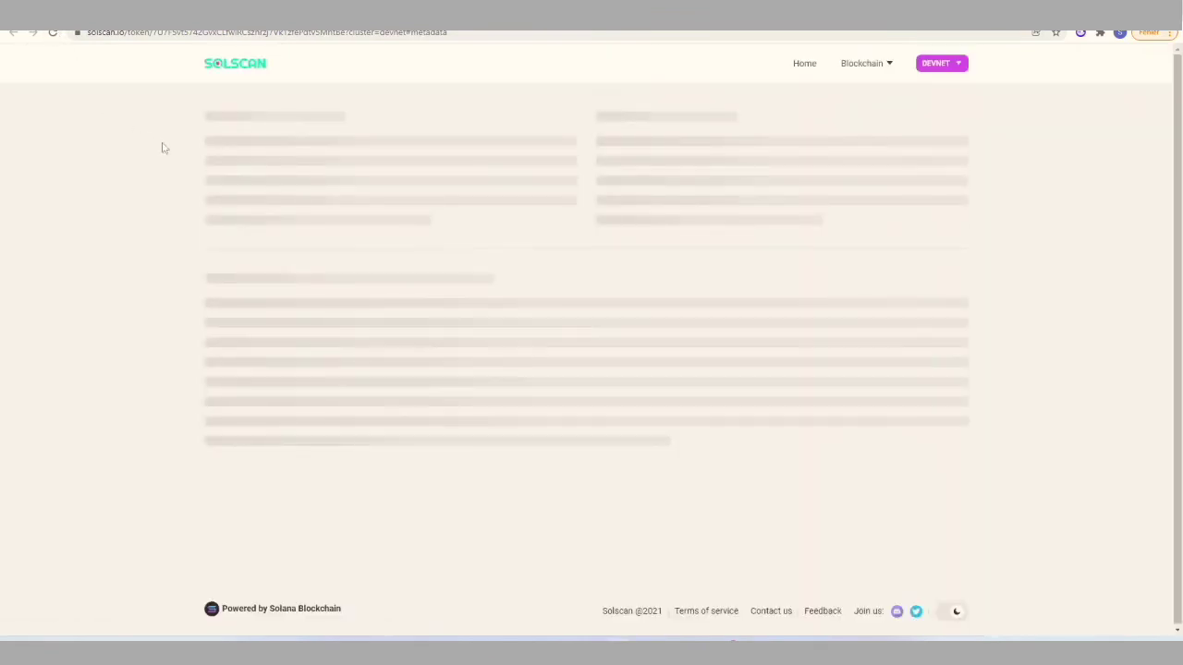
pyautogui.click(231, 269)
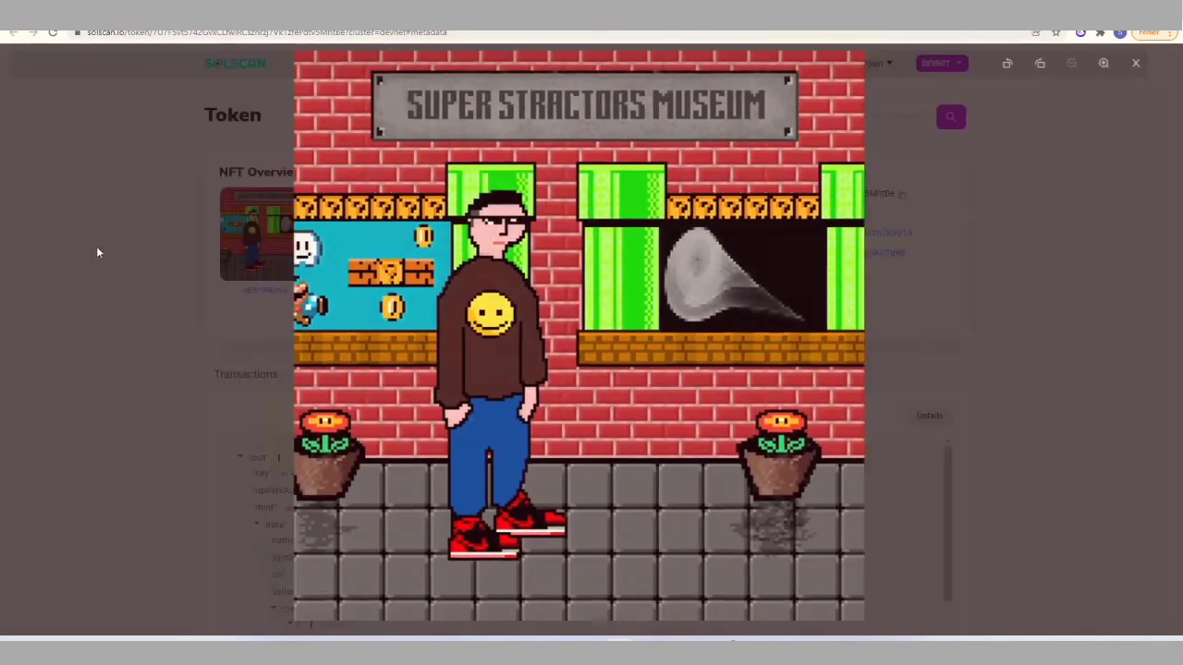
pyautogui.click(97, 250)
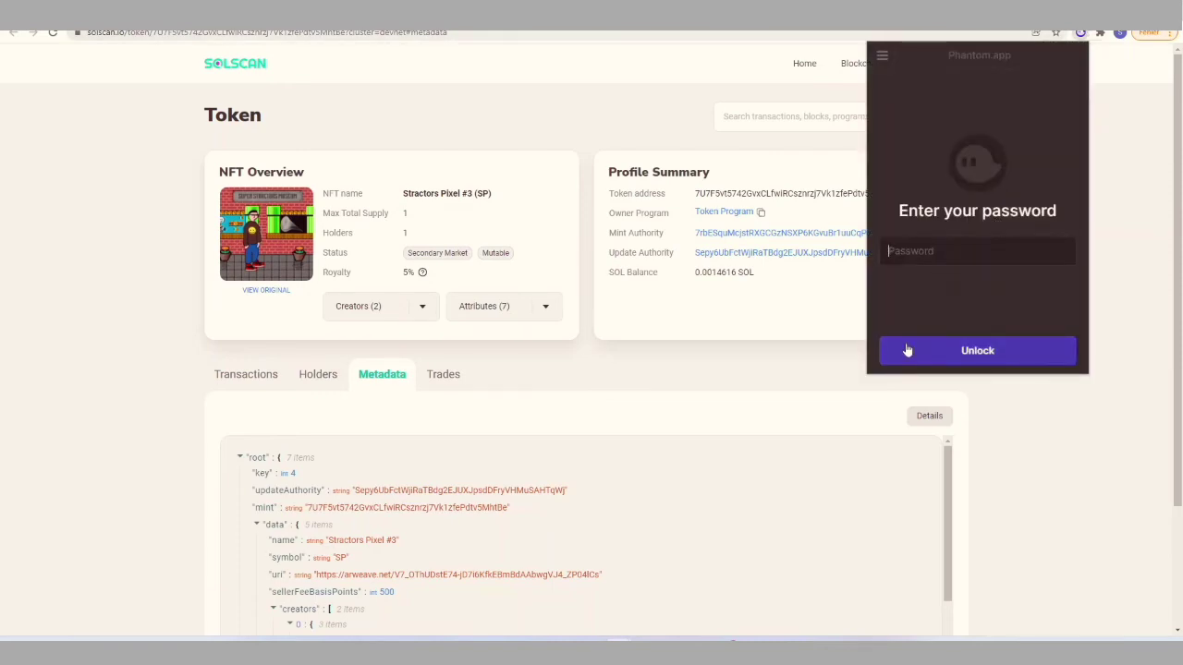
# Unlock Phantom with the wallet password, show collectibles, and dismiss the Devnet notice.
pyautogui.write('•••••••••••')
pyautogui.click(906, 349)
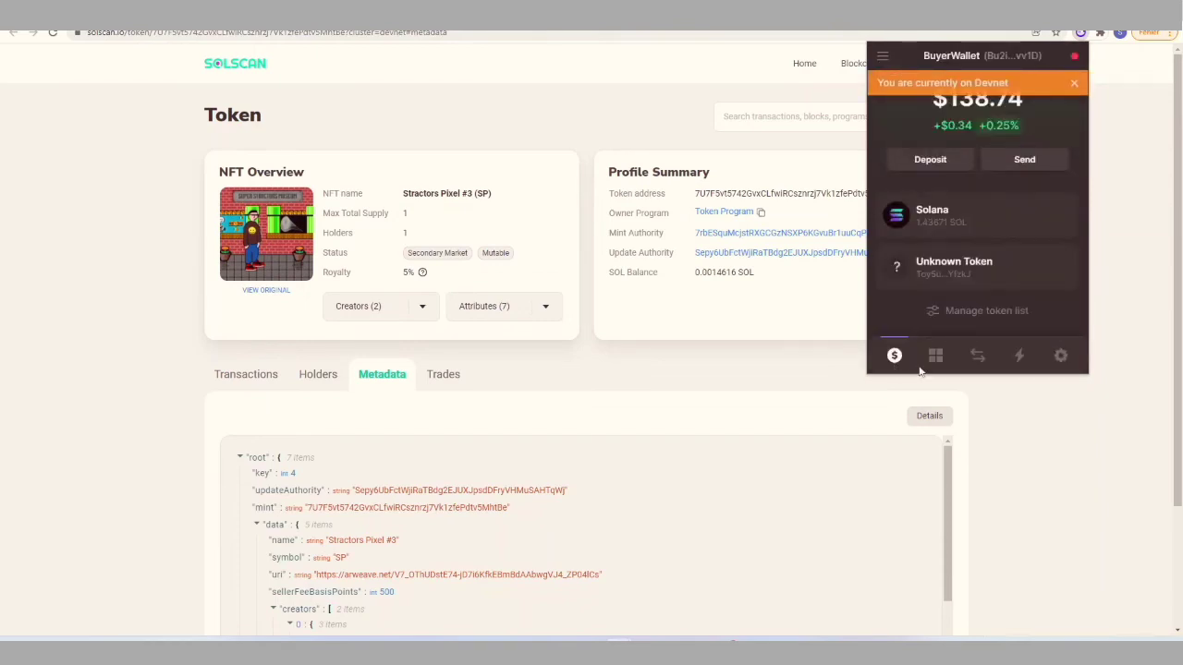
pyautogui.click(934, 356)
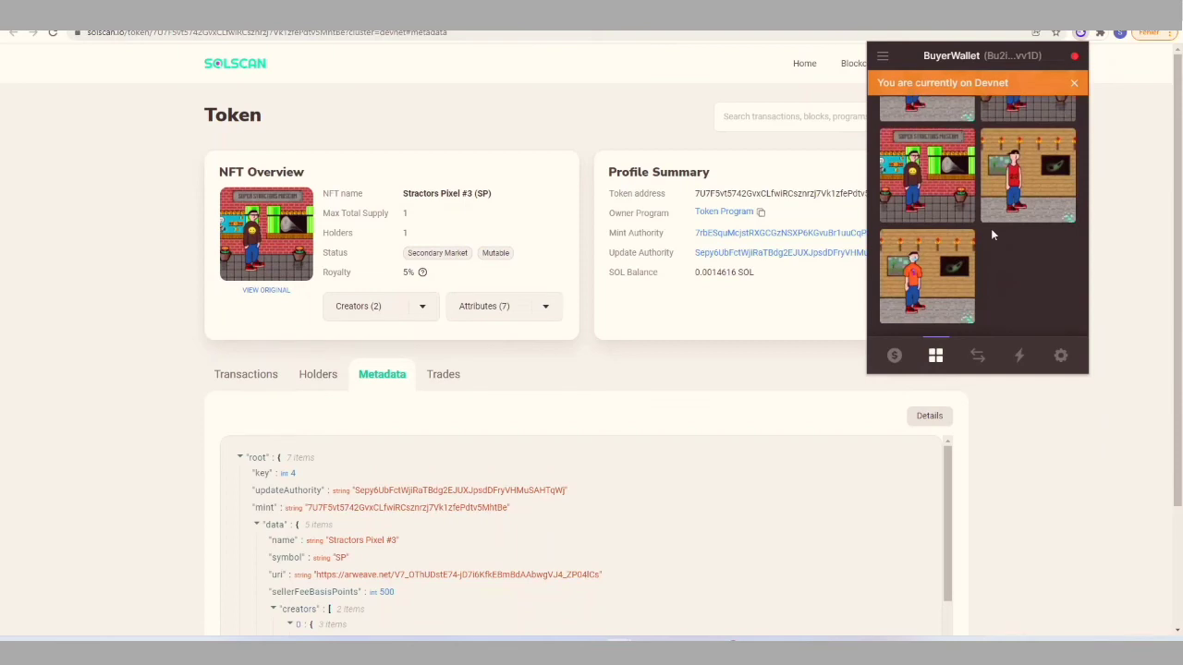
pyautogui.click(1074, 83)
# Inspect Stractors Pixel NFTs #1 through #5 one by one, then close the wallet.
pyautogui.click(928, 157)
pyautogui.click(884, 87)
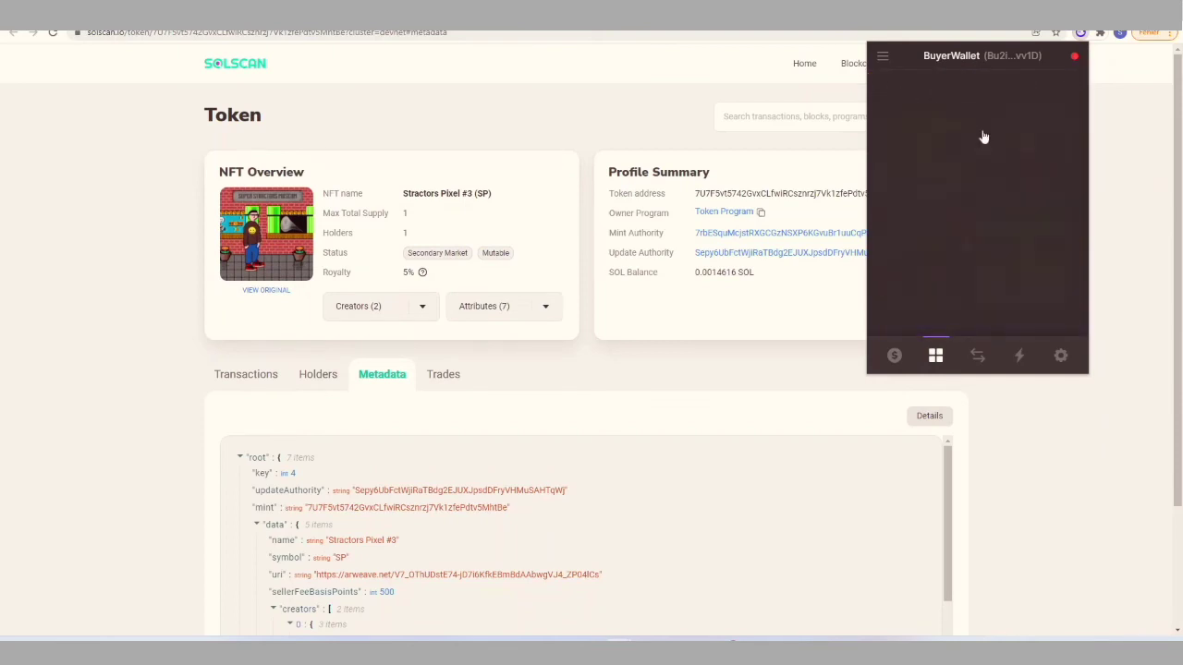
pyautogui.click(1025, 153)
pyautogui.click(884, 90)
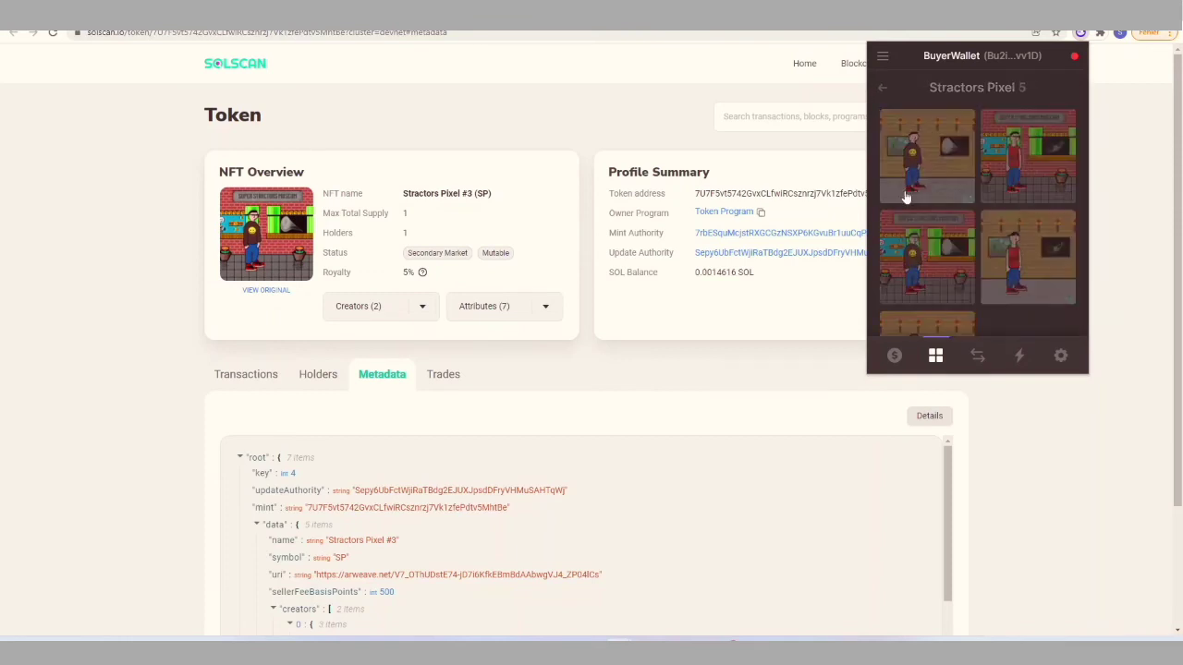
pyautogui.click(906, 193)
pyautogui.click(884, 88)
pyautogui.click(1006, 225)
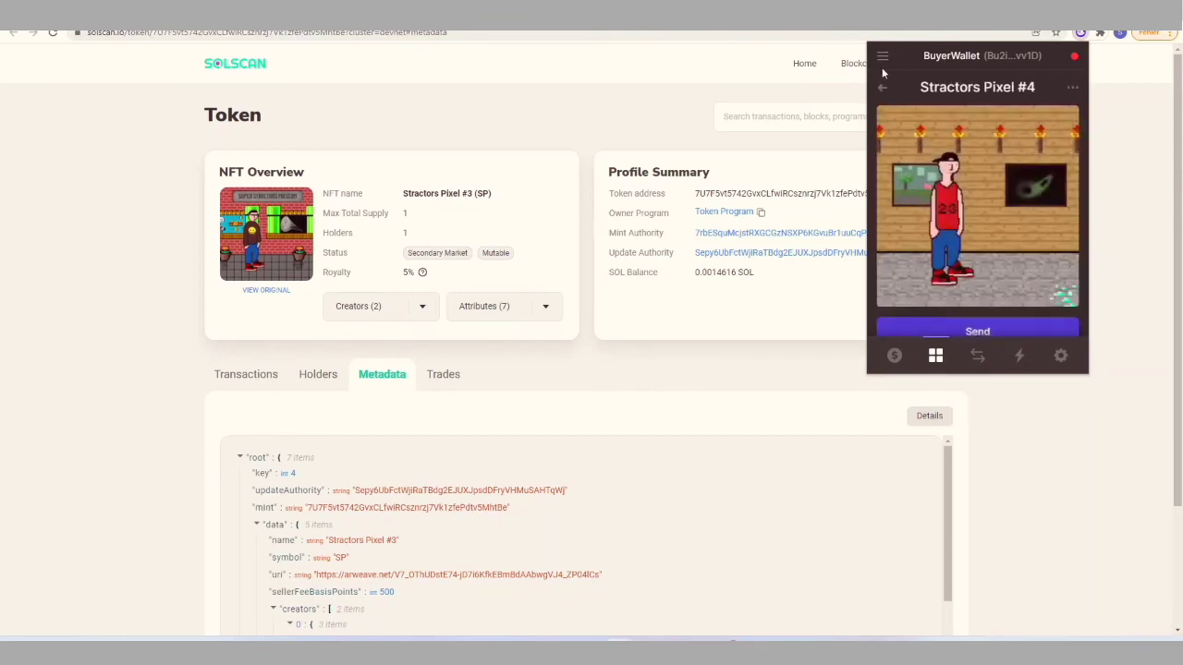
pyautogui.click(883, 87)
pyautogui.click(937, 326)
pyautogui.scroll(-3, 924, 231)
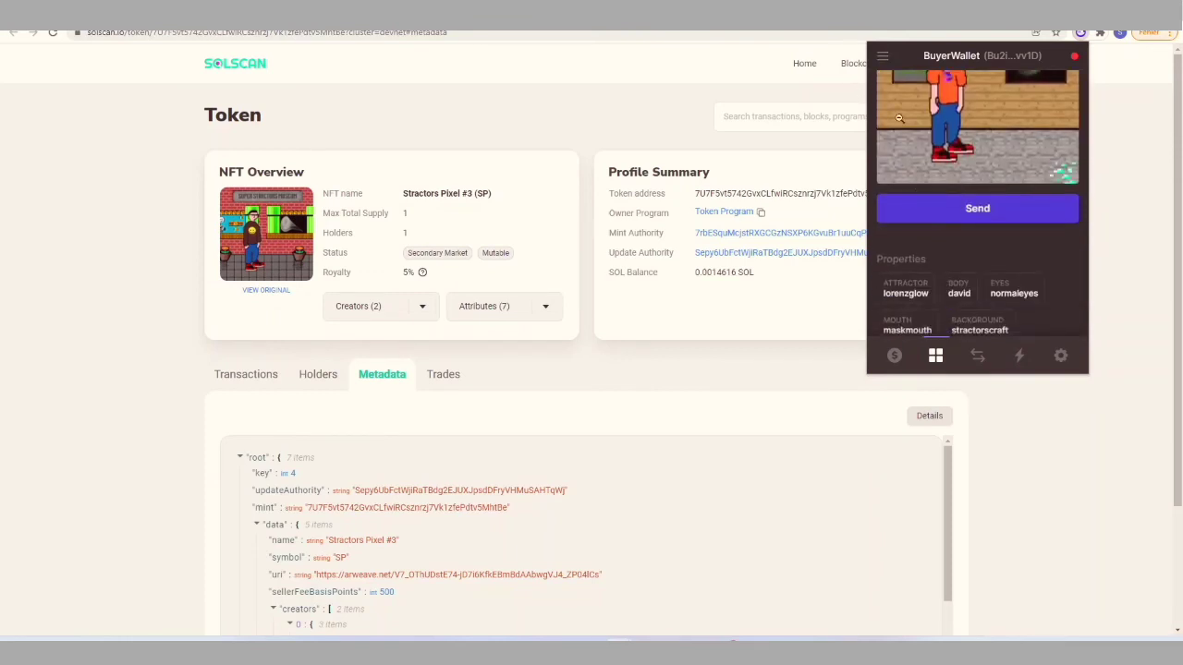
pyautogui.scroll(3, 897, 111)
pyautogui.click(885, 89)
pyautogui.click(639, 115)
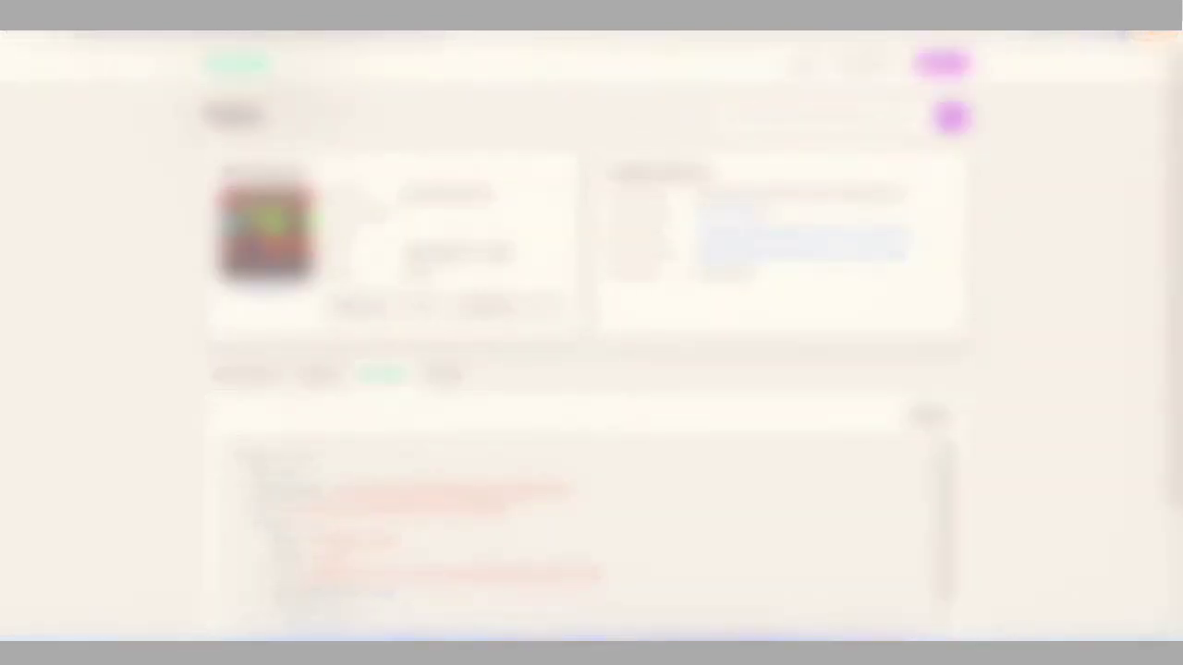
# Scroll the Stractors Pixel #3 token page, then go to the QuickNode nodes page.
pyautogui.scroll(-3, 637, 115)
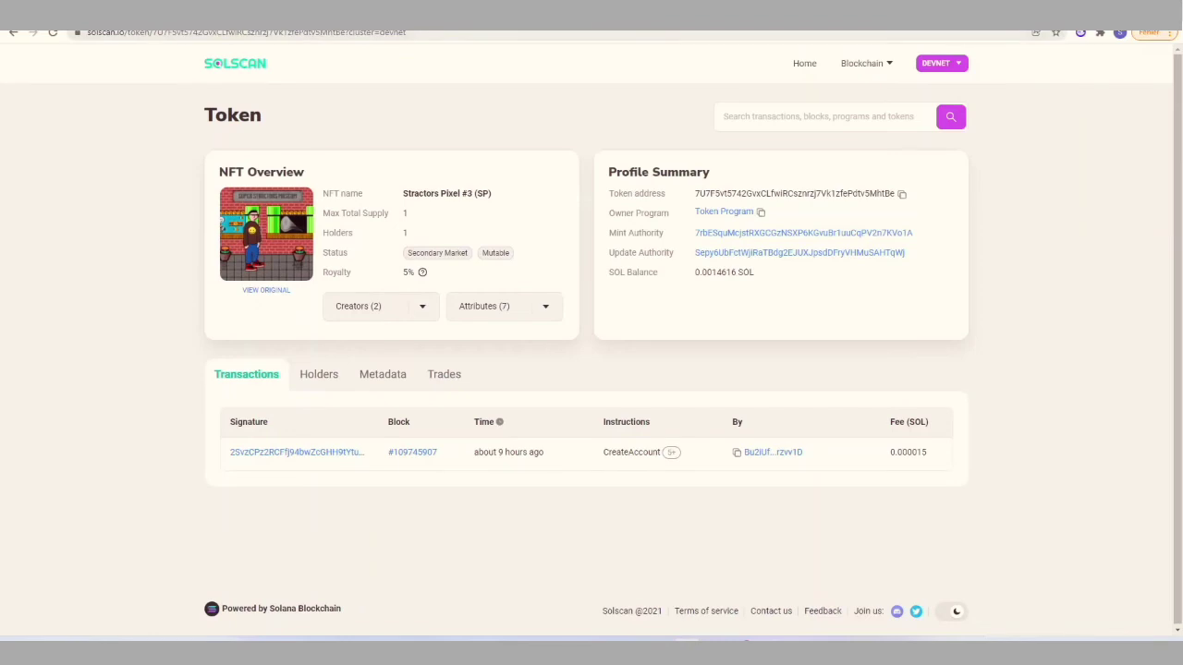
pyautogui.click(231, 26)
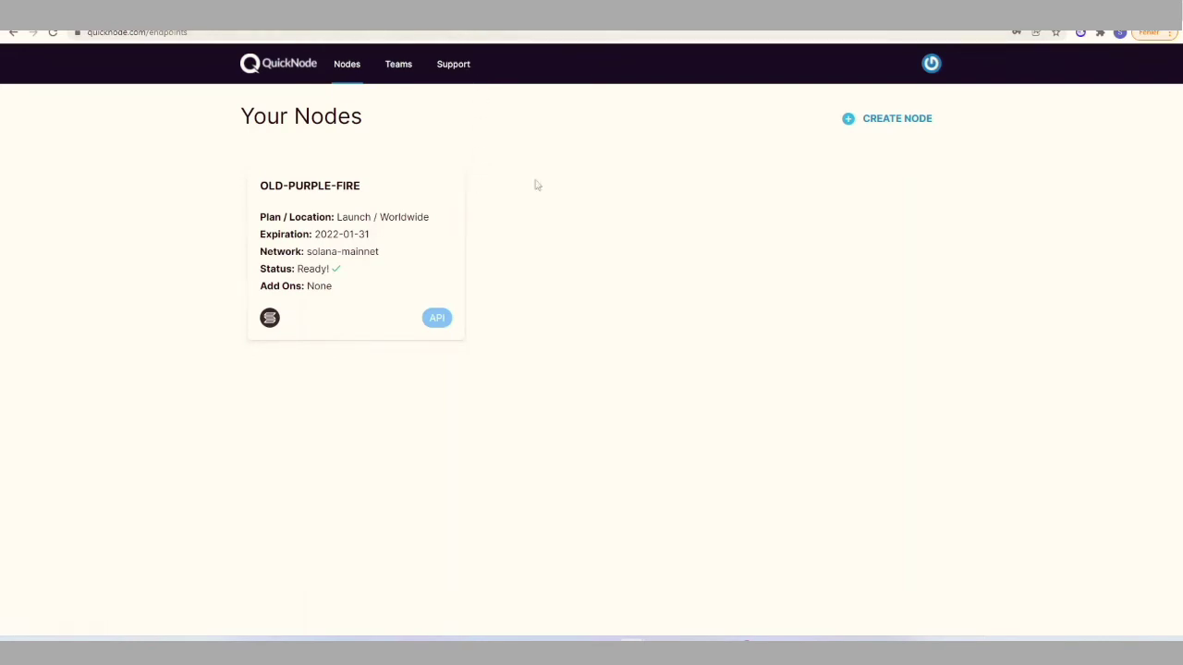
# Delete the assets folder from v2 and open traits-configuration.json.
pyautogui.moveTo(550, 649)
pyautogui.click(499, 587)
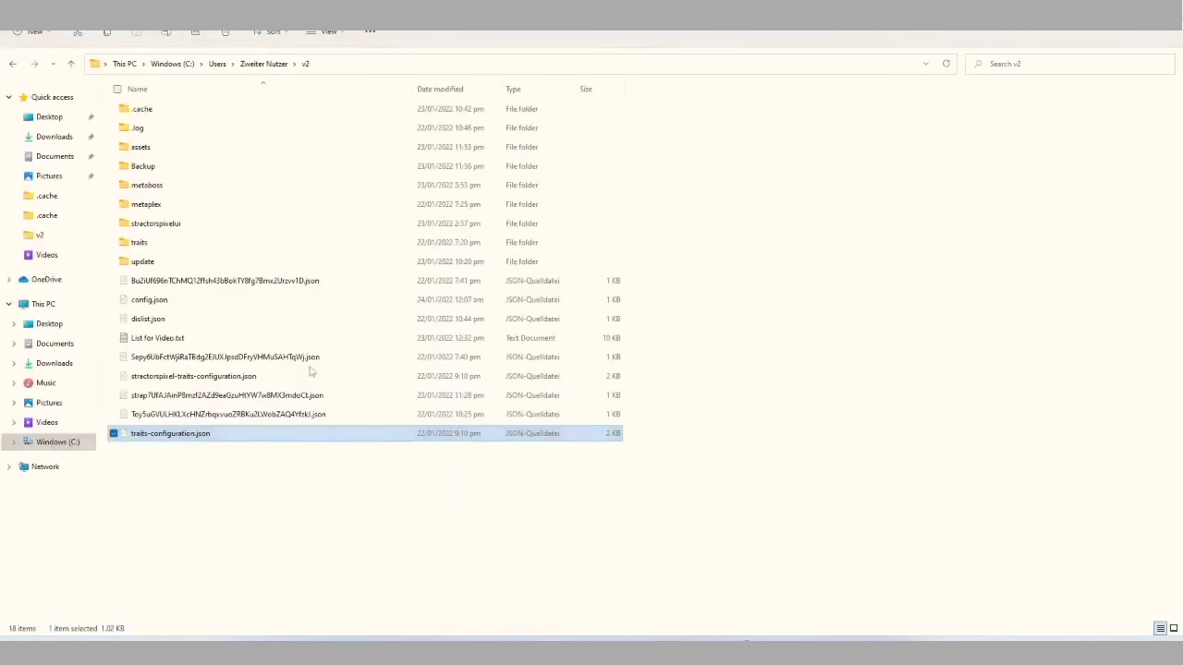
pyautogui.click(156, 154)
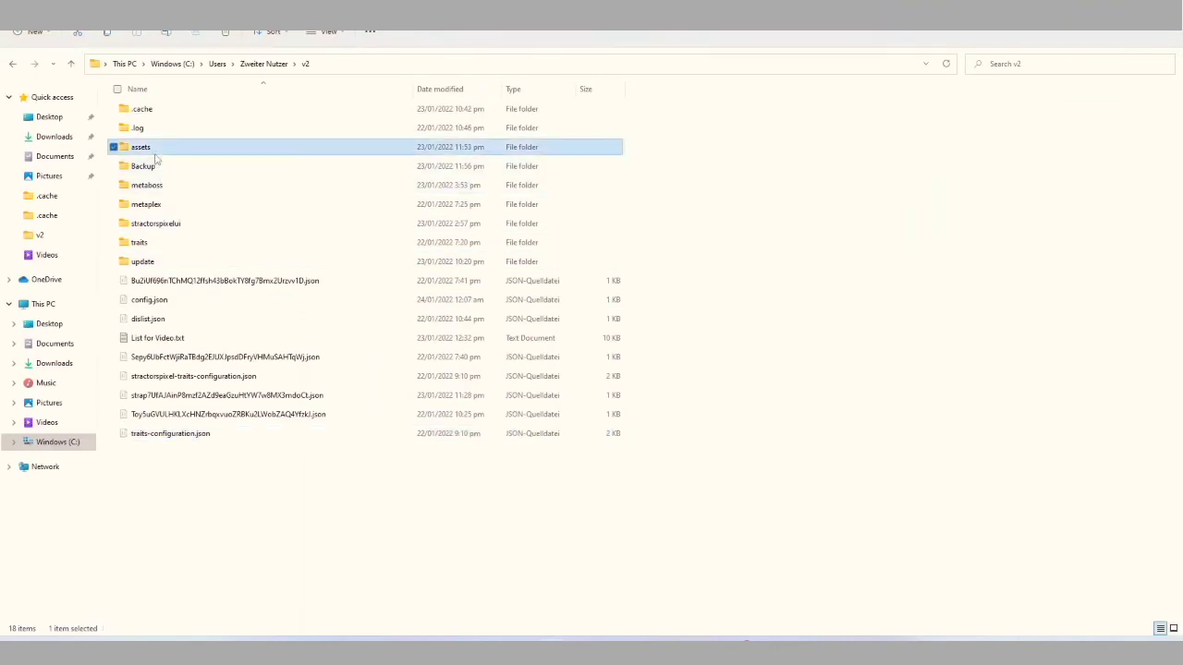
pyautogui.press('Delete')
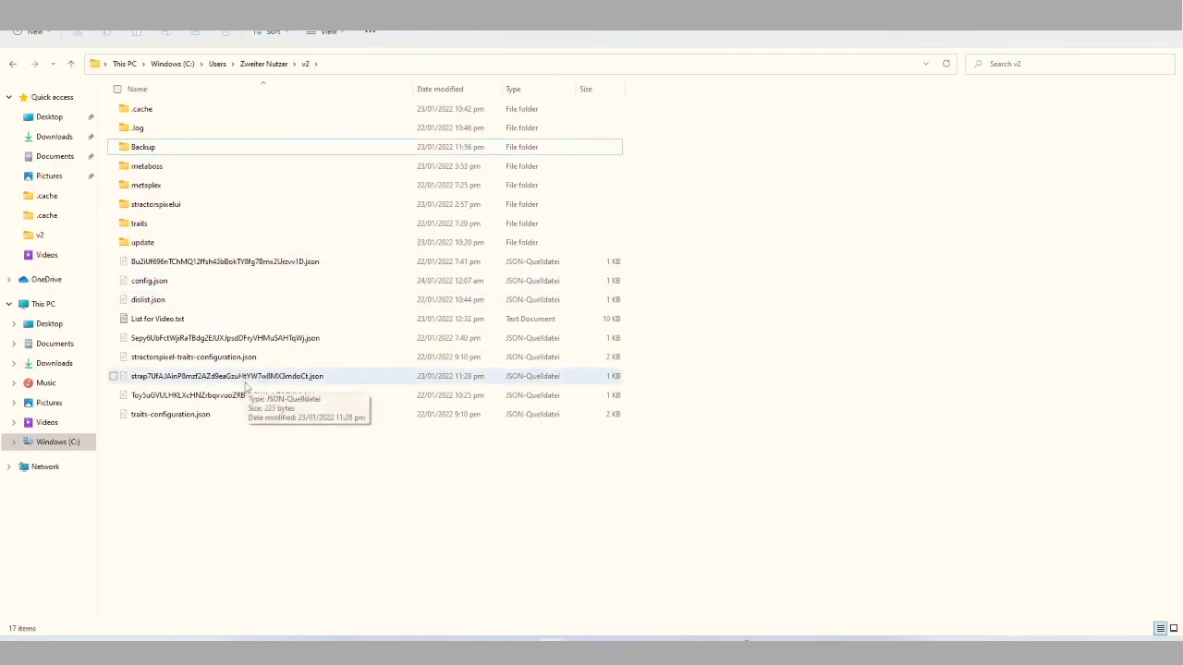
pyautogui.doubleClick(215, 414)
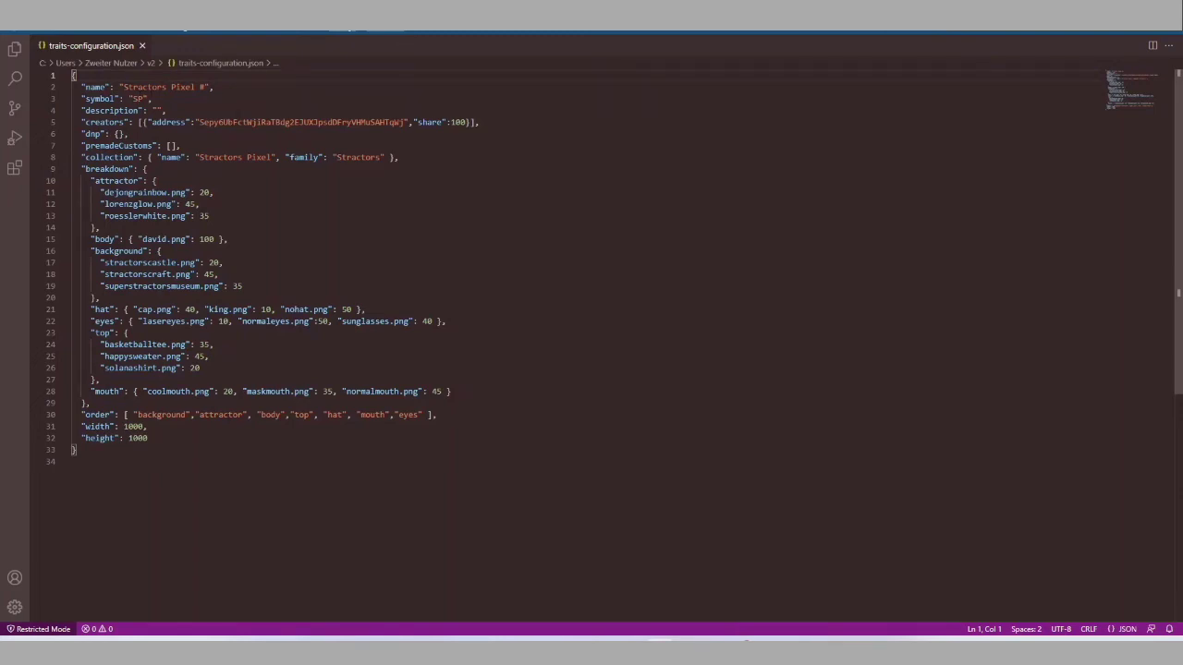
# Replace the line-5 creator address with the new wallet address copied from the keypair file name.
pyautogui.click(231, 122)
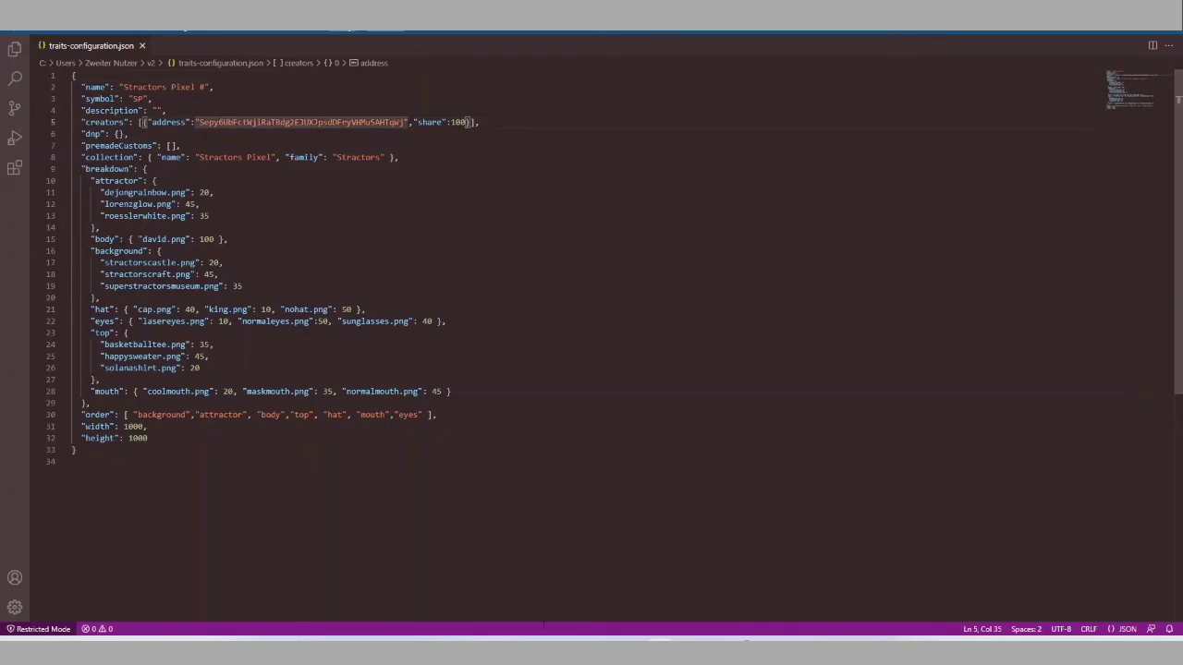
pyautogui.click(530, 603)
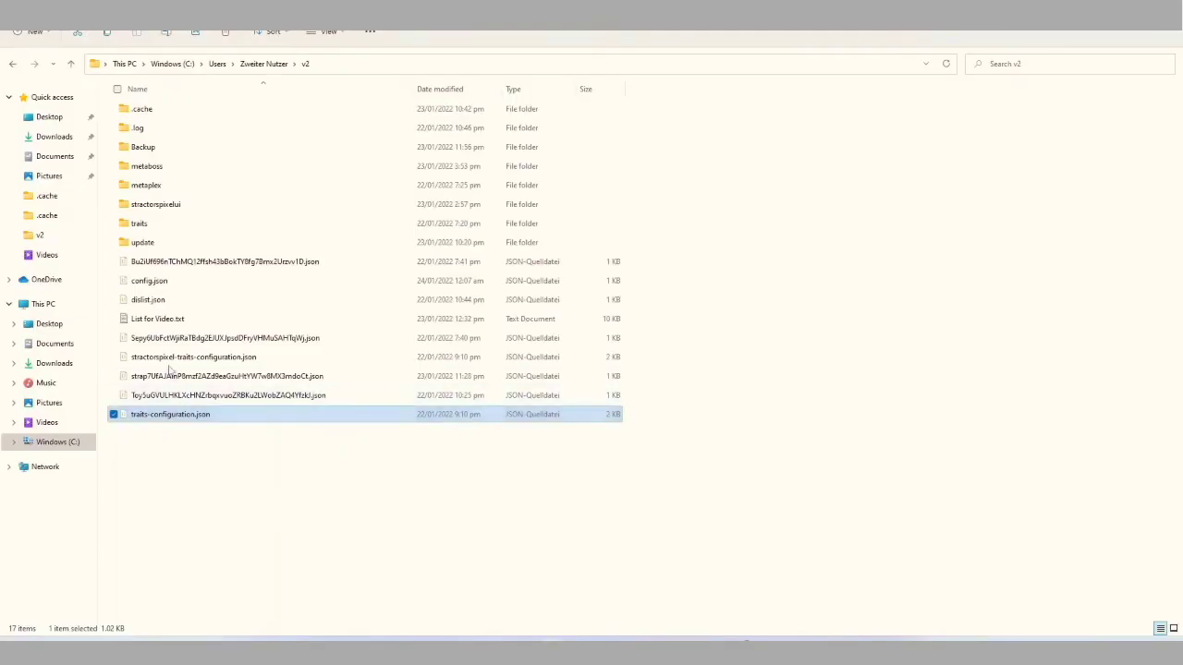
pyautogui.click(169, 375)
pyautogui.rightClick(172, 376)
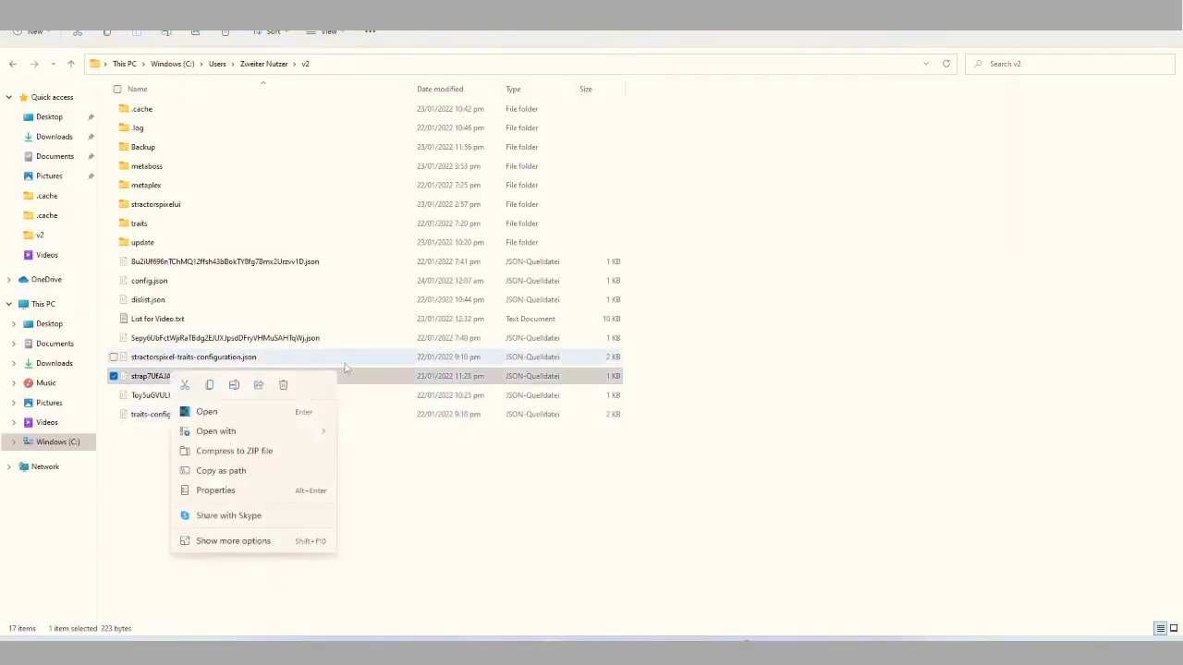
pyautogui.click(234, 385)
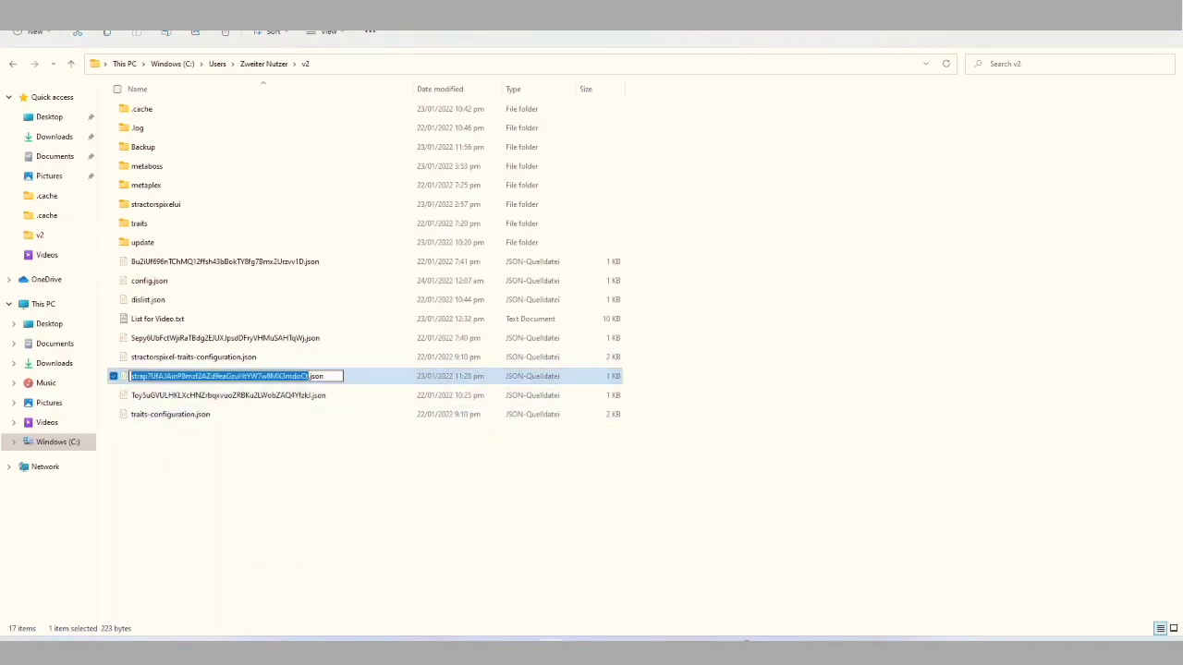
pyautogui.hotkey('alt', 'Tab')
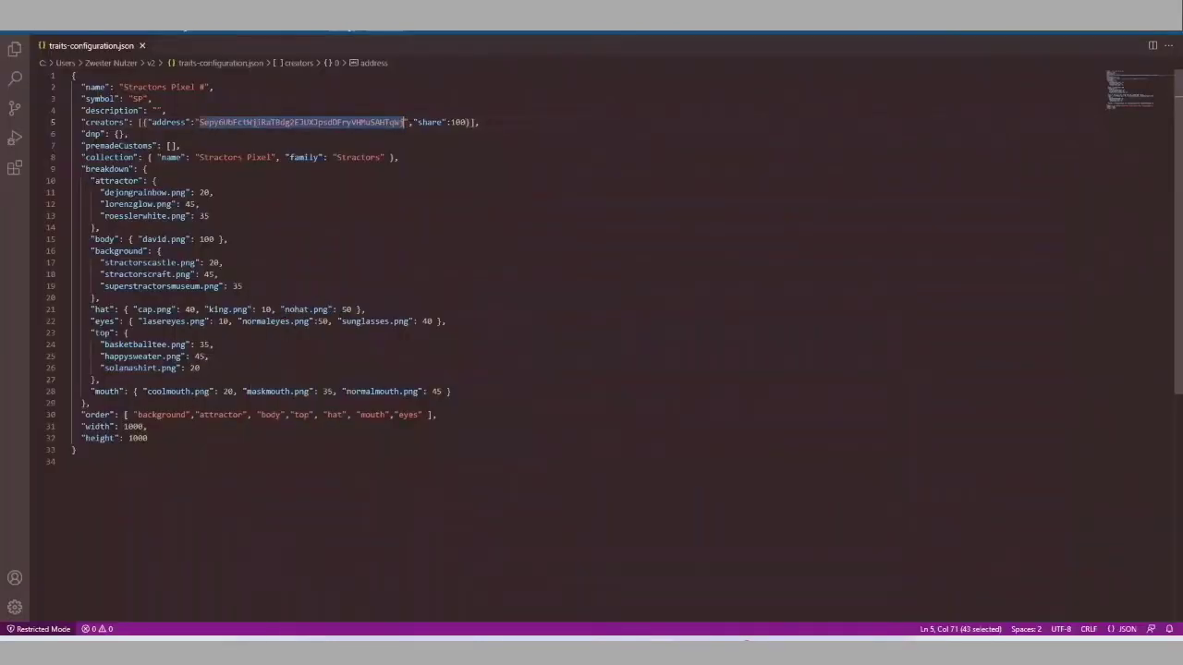
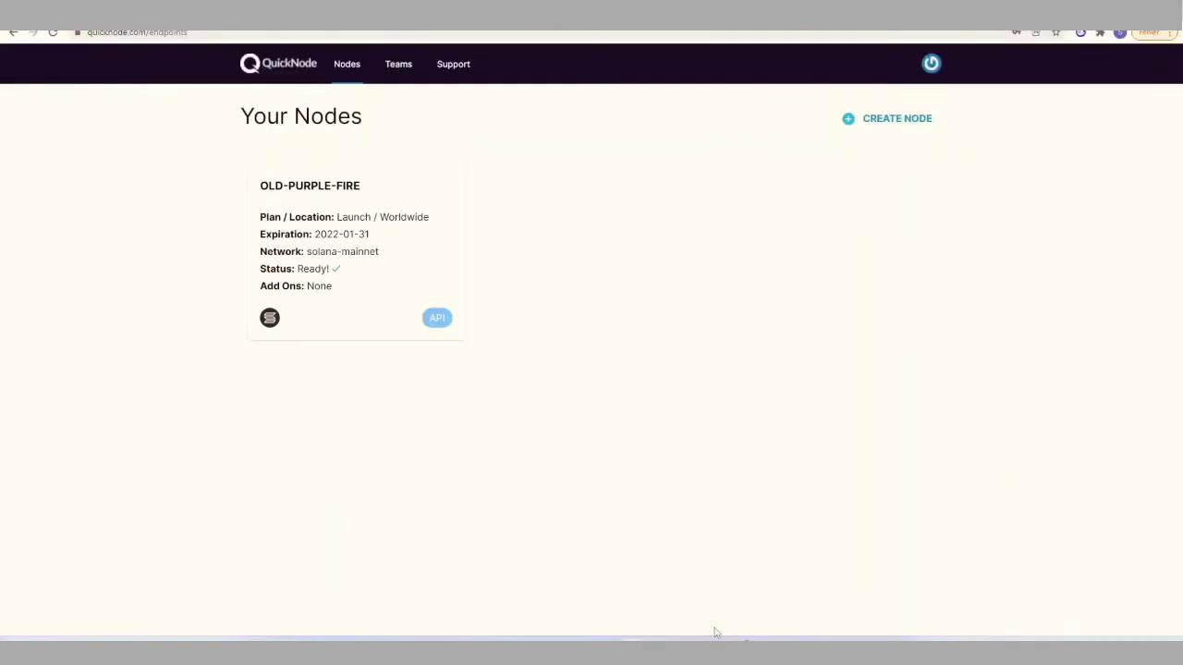
# Run the CLI's create_generative_art with traits-configuration.json, -n 100 and -ta true.
pyautogui.click(753, 632)
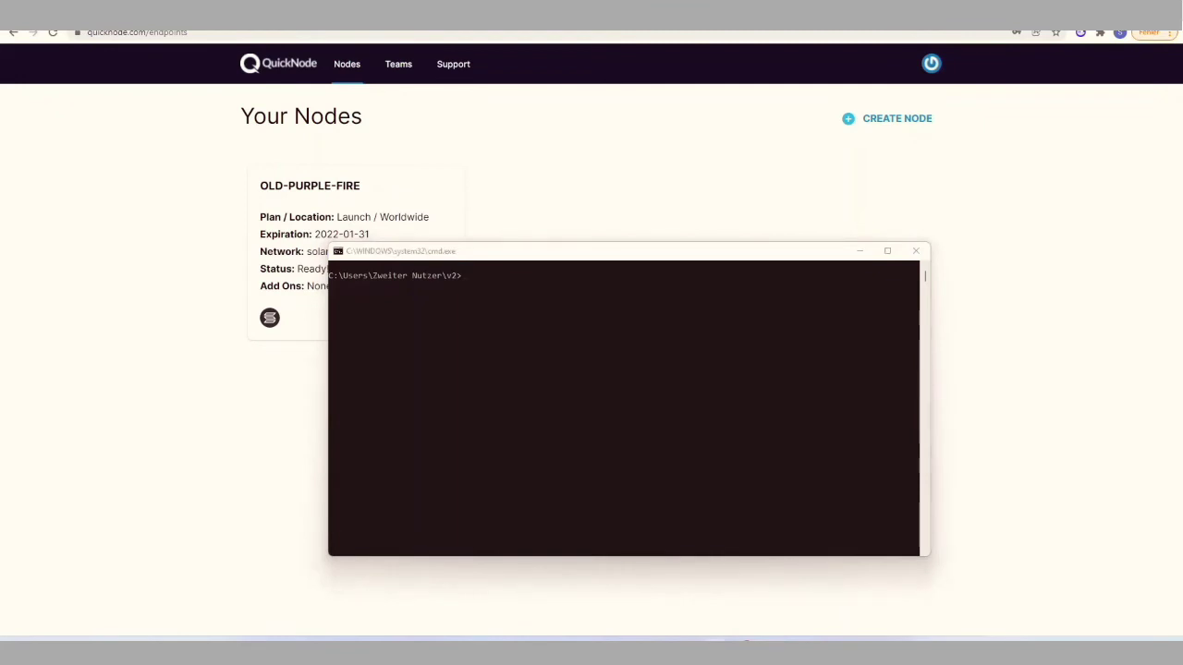
pyautogui.click(578, 375)
pyautogui.write('ts-node ./metaplex/js/packages/cli/src/candy-machine-v2-cli.ts')
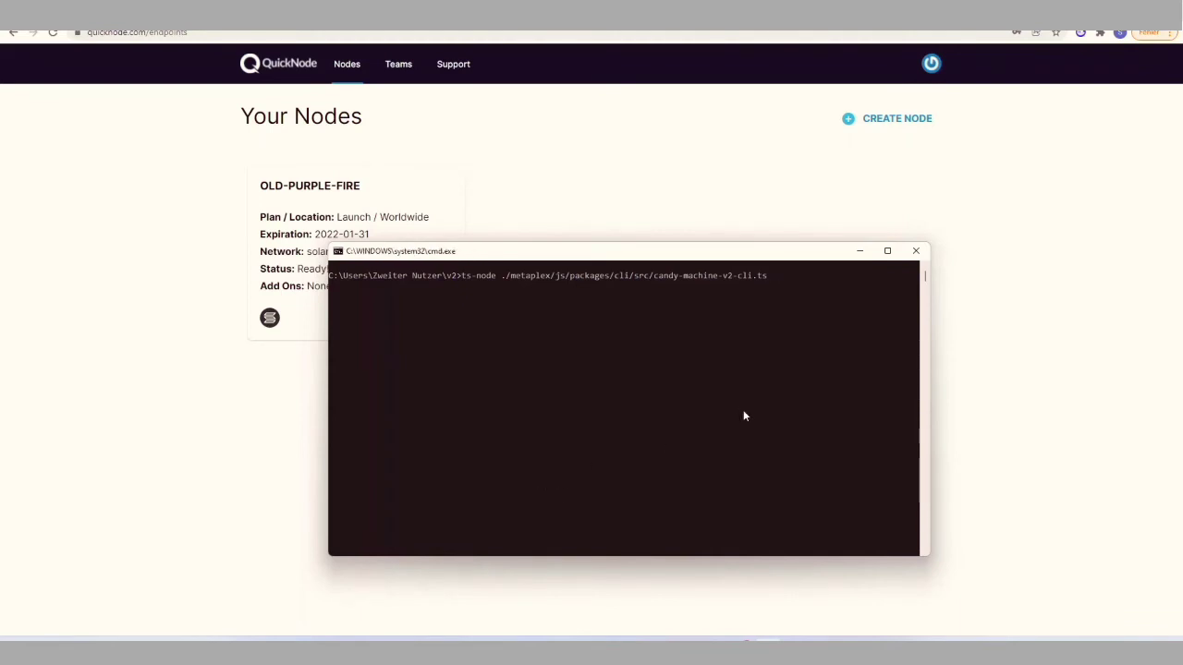
pyautogui.write('gener')
pyautogui.press('BackSpace')
pyautogui.press('BackSpace')
pyautogui.press('BackSpace')
pyautogui.press('BackSpace')
pyautogui.press('BackSpace')
pyautogui.write('create-genera')
pyautogui.press('BackSpace')
pyautogui.press('BackSpace')
pyautogui.press('BackSpace')
pyautogui.press('BackSpace')
pyautogui.press('BackSpace')
pyautogui.press('BackSpace')
pyautogui.press('BackSpace')
pyautogui.write('_generative_art -c traits-')
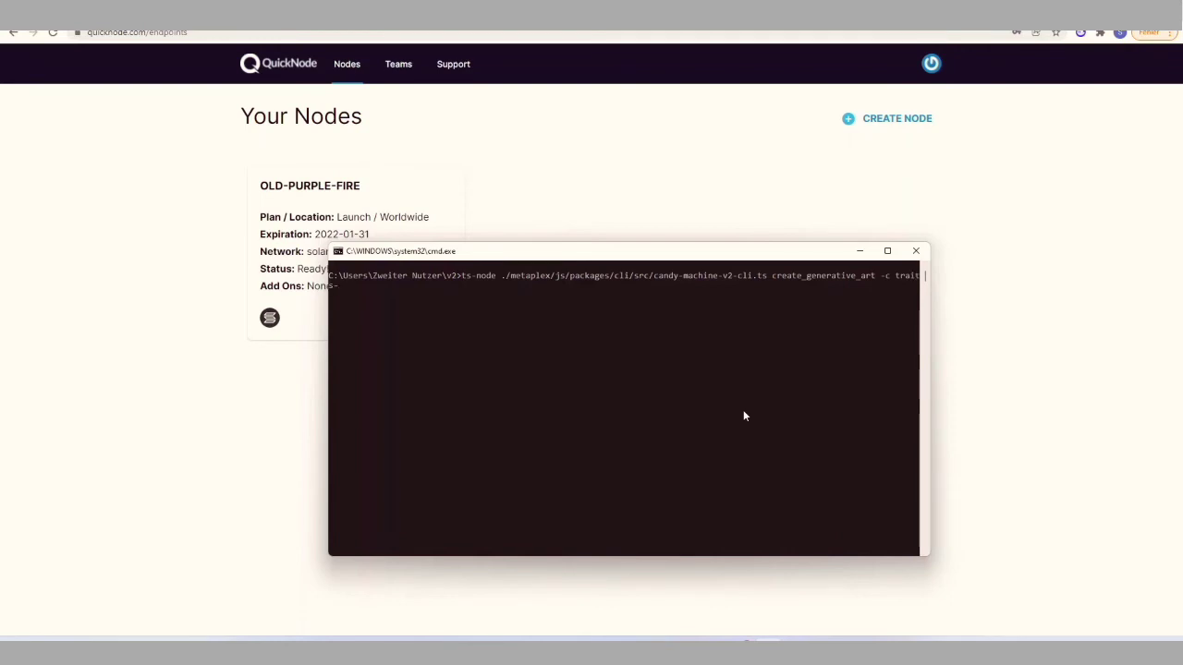
pyautogui.write('configuration.json')
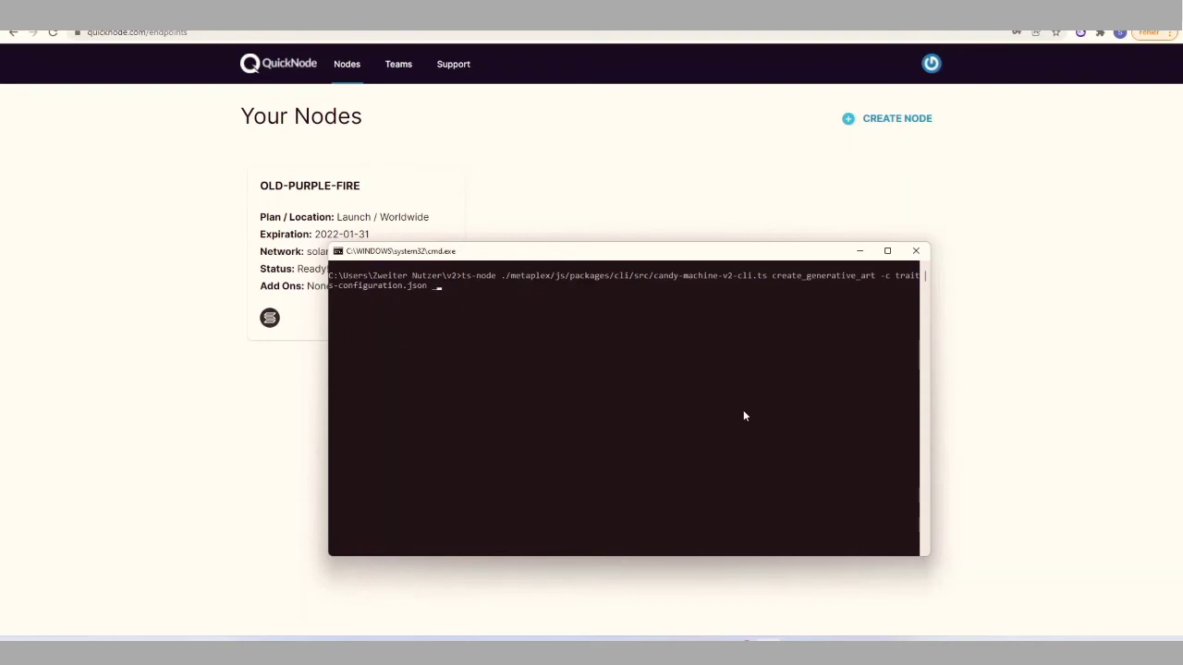
pyautogui.write(' -n 100 -ta true')
pyautogui.press('Return')
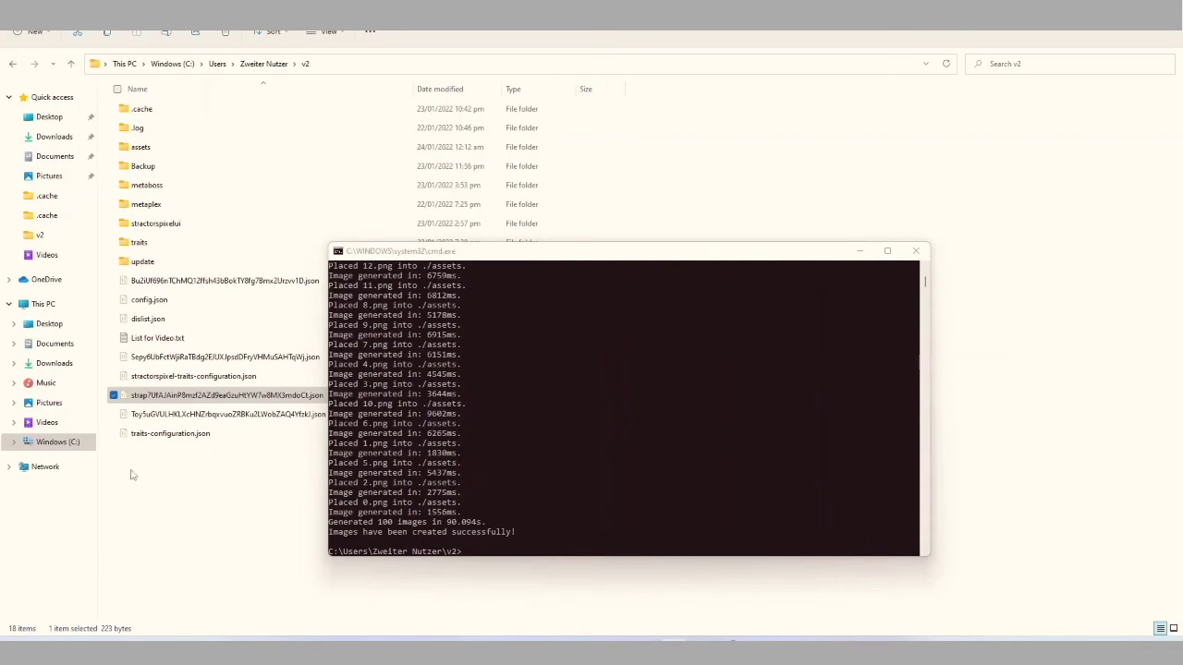
# Open the assets folder, browse the generated image thumbnails, and select 0.json.
pyautogui.click(138, 152)
pyautogui.doubleClick(138, 150)
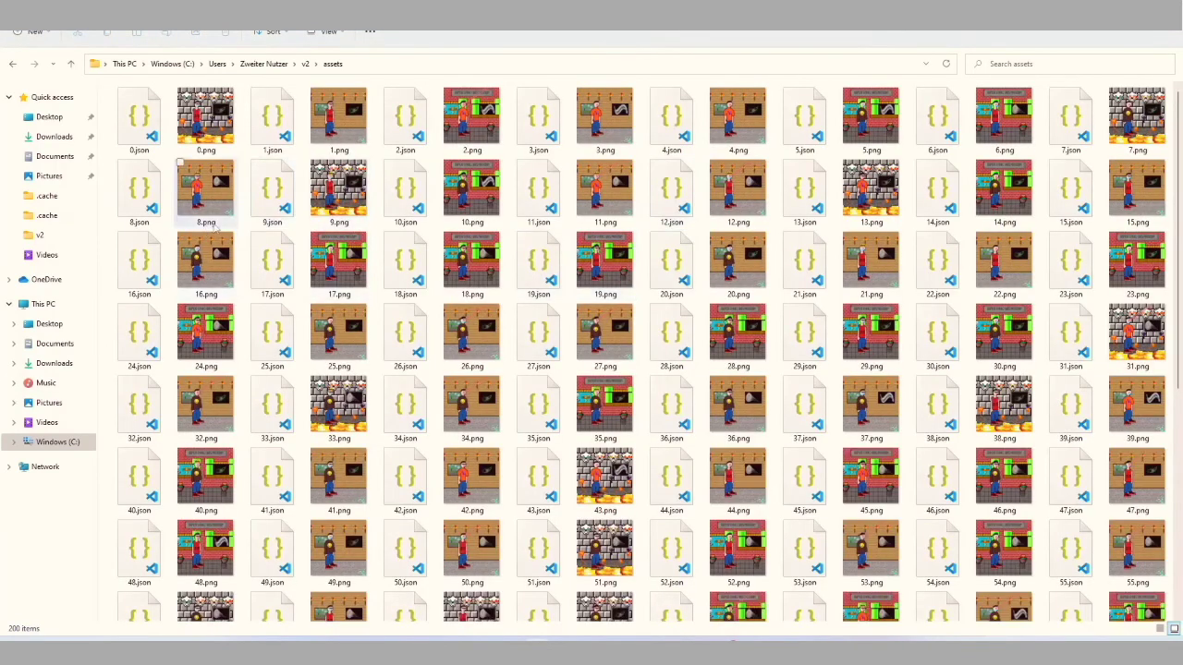
pyautogui.scroll(-3, 700, 335)
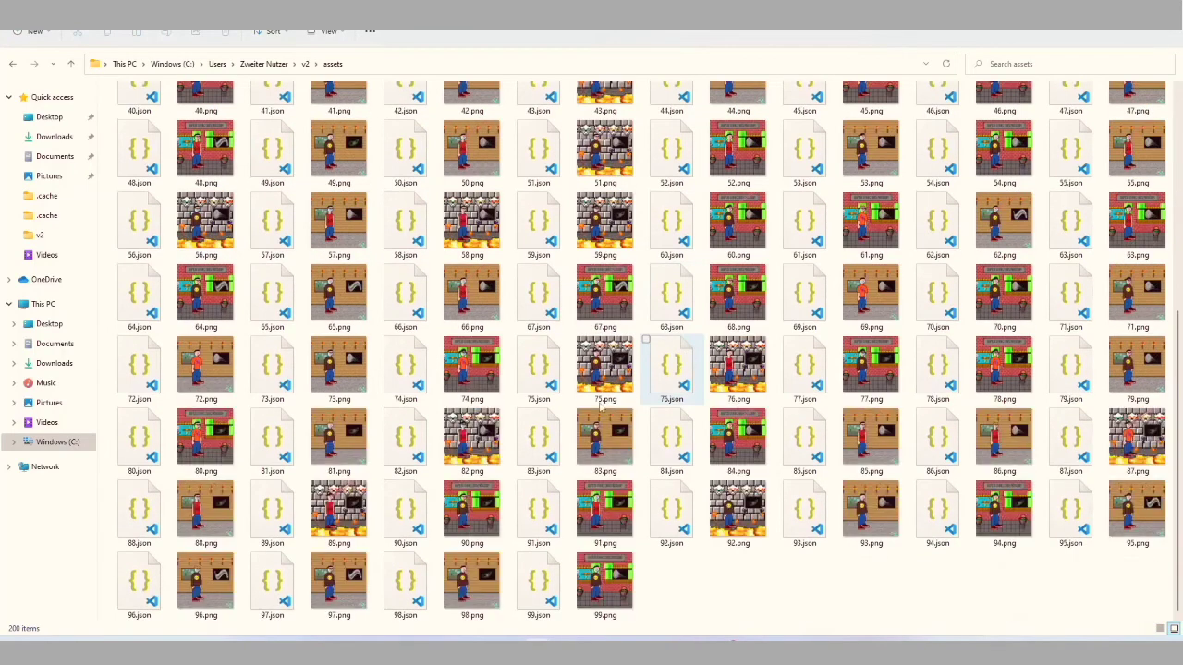
pyautogui.scroll(-1, 1115, 397)
pyautogui.scroll(5, 1115, 398)
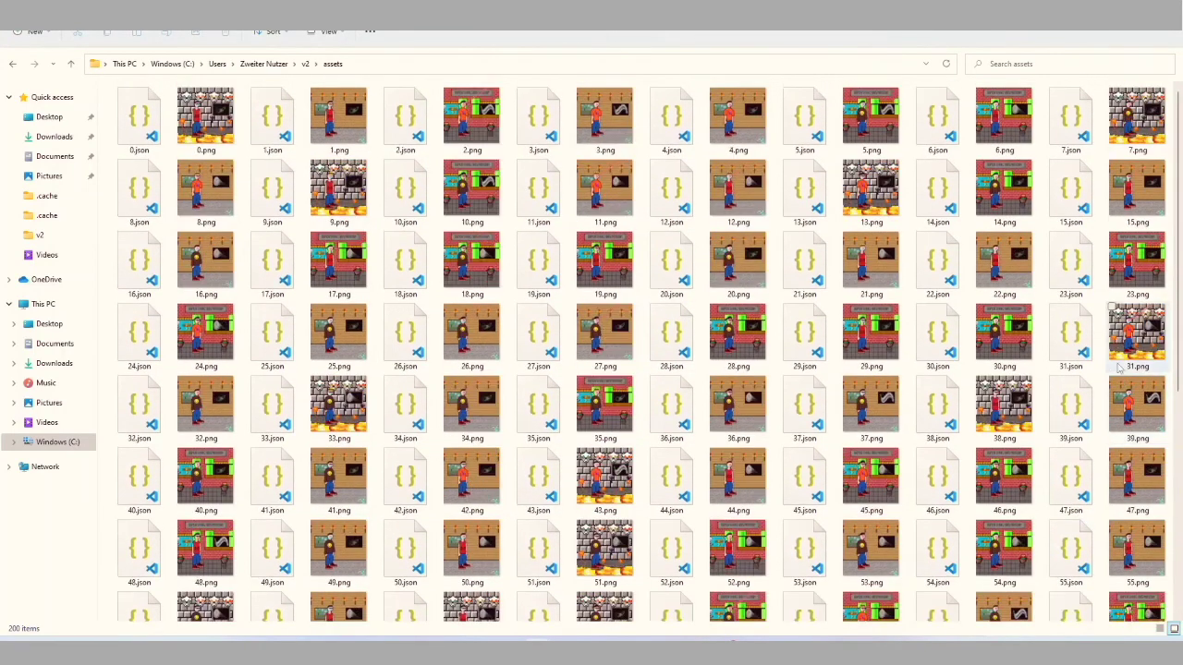
pyautogui.click(150, 136)
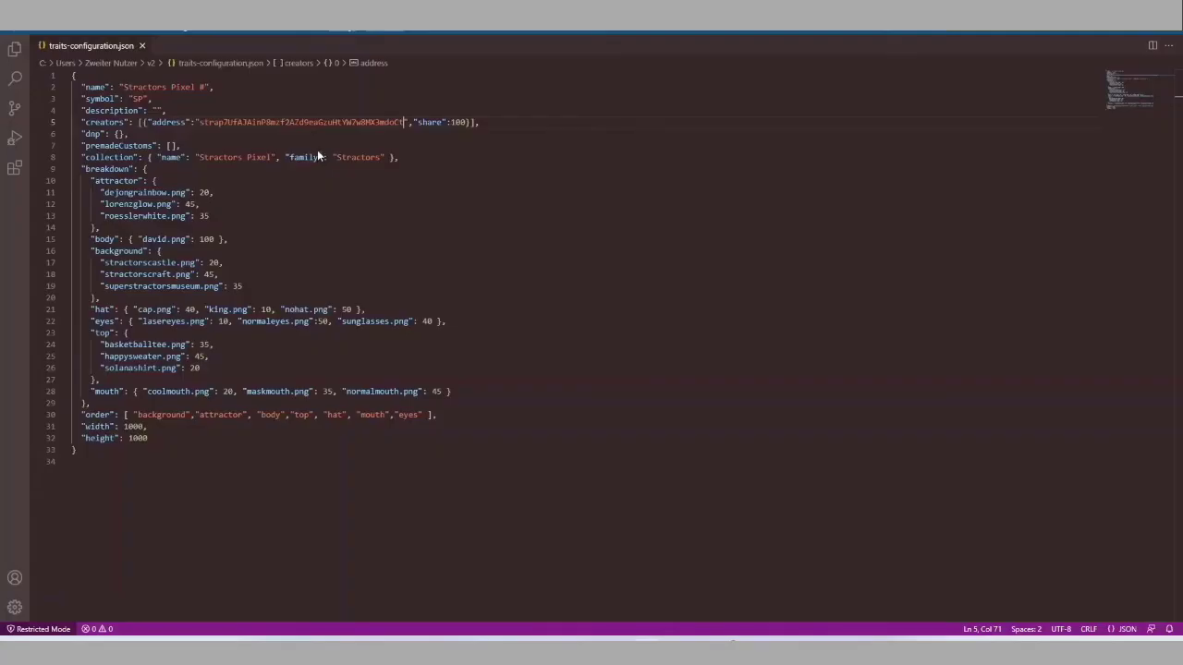
# Format 0.json with Format Document and scroll through the Stractors Pixel #1 attributes.
pyautogui.rightClick(249, 130)
pyautogui.click(273, 149)
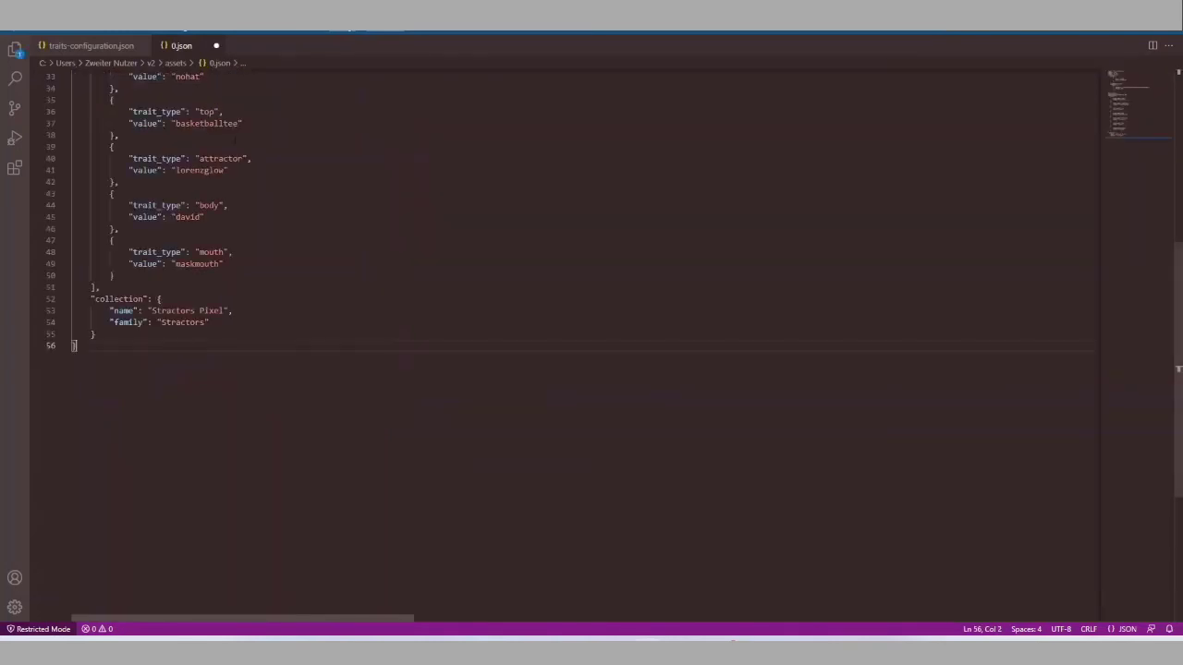
pyautogui.scroll(13, 563, 342)
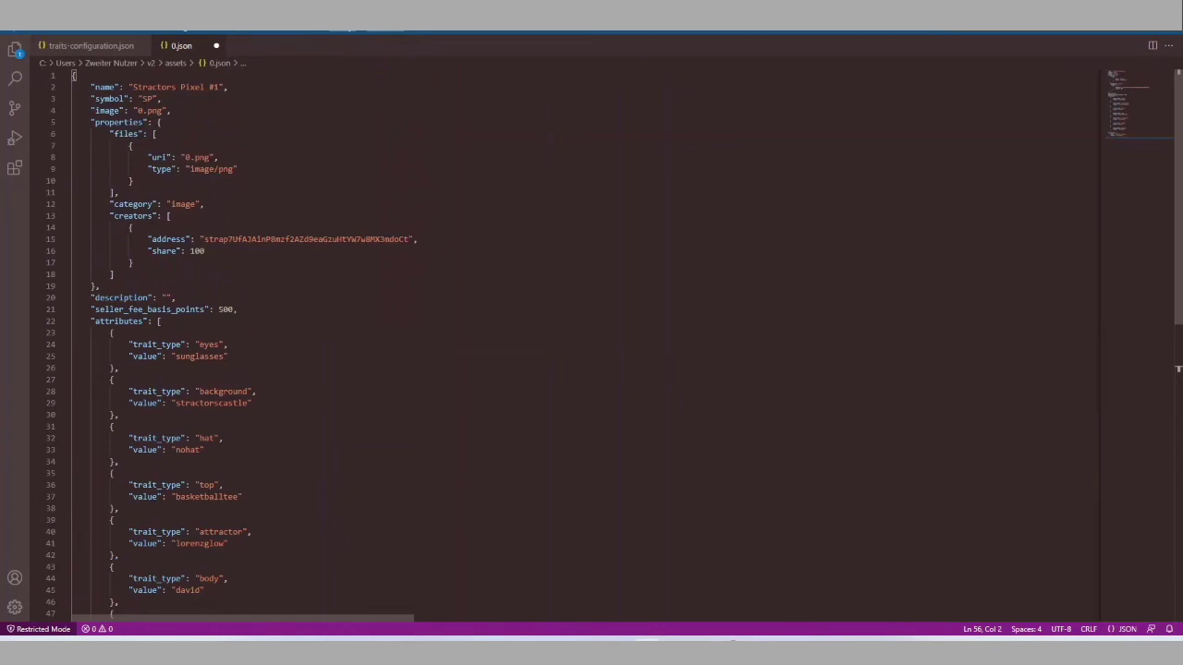
pyautogui.scroll(-8, 591, 346)
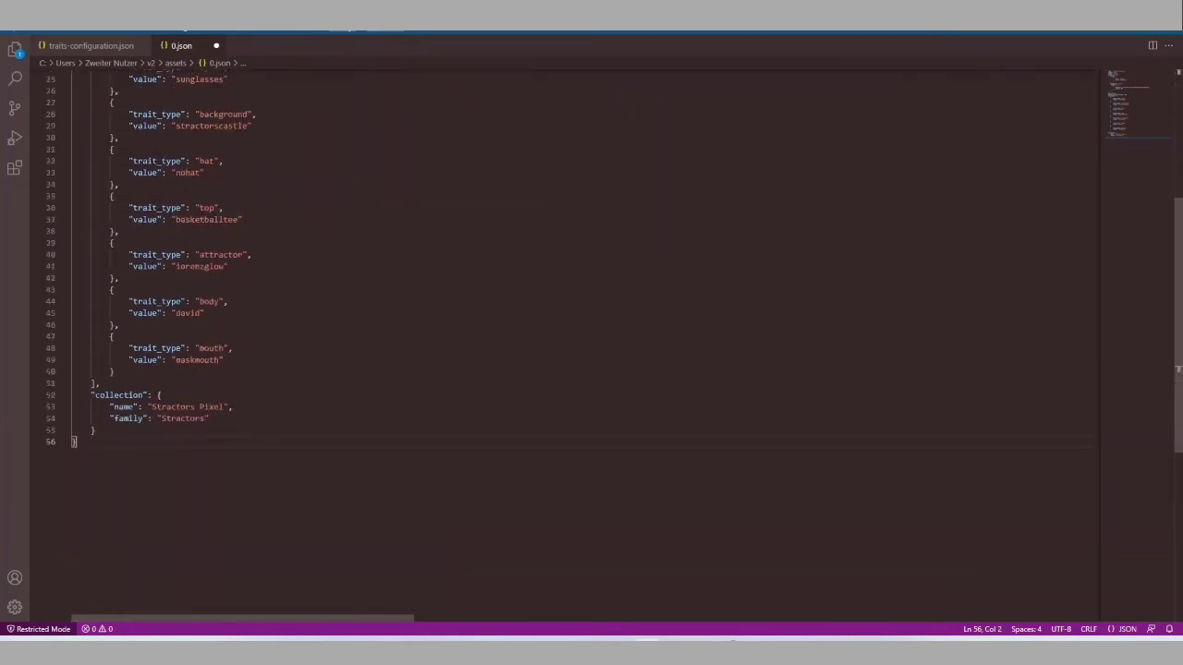
pyautogui.scroll(7, 563, 342)
pyautogui.scroll(-5, 564, 342)
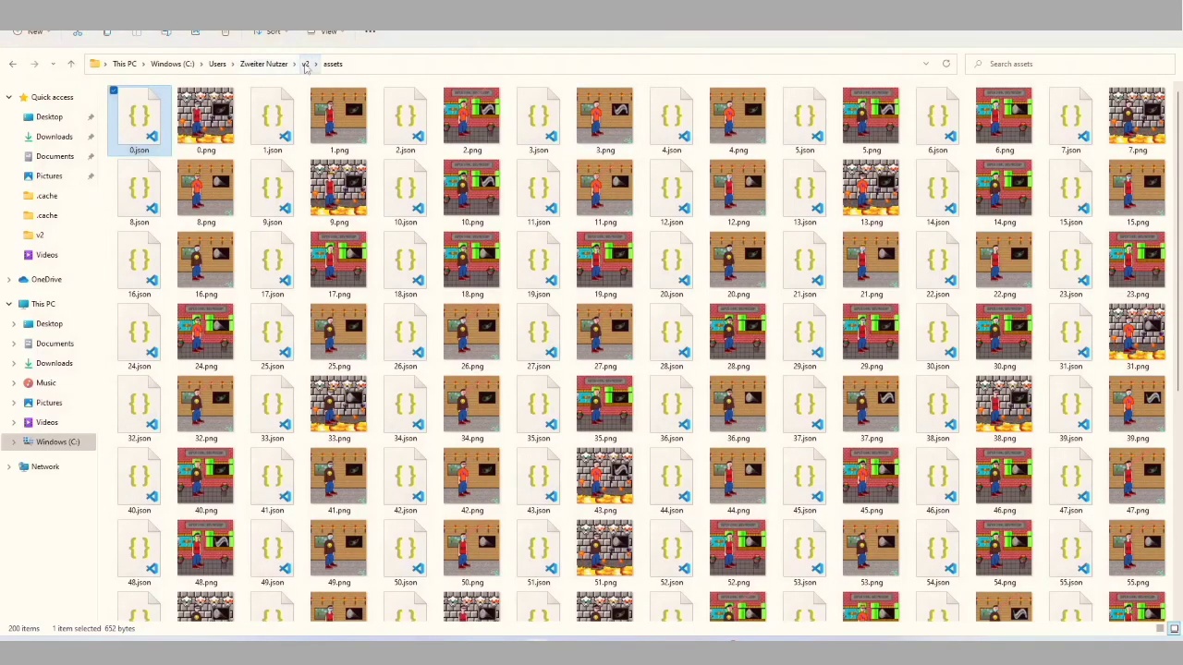
# Run verify_assets on the assets folder and scroll back through the per-file check output.
pyautogui.click(304, 64)
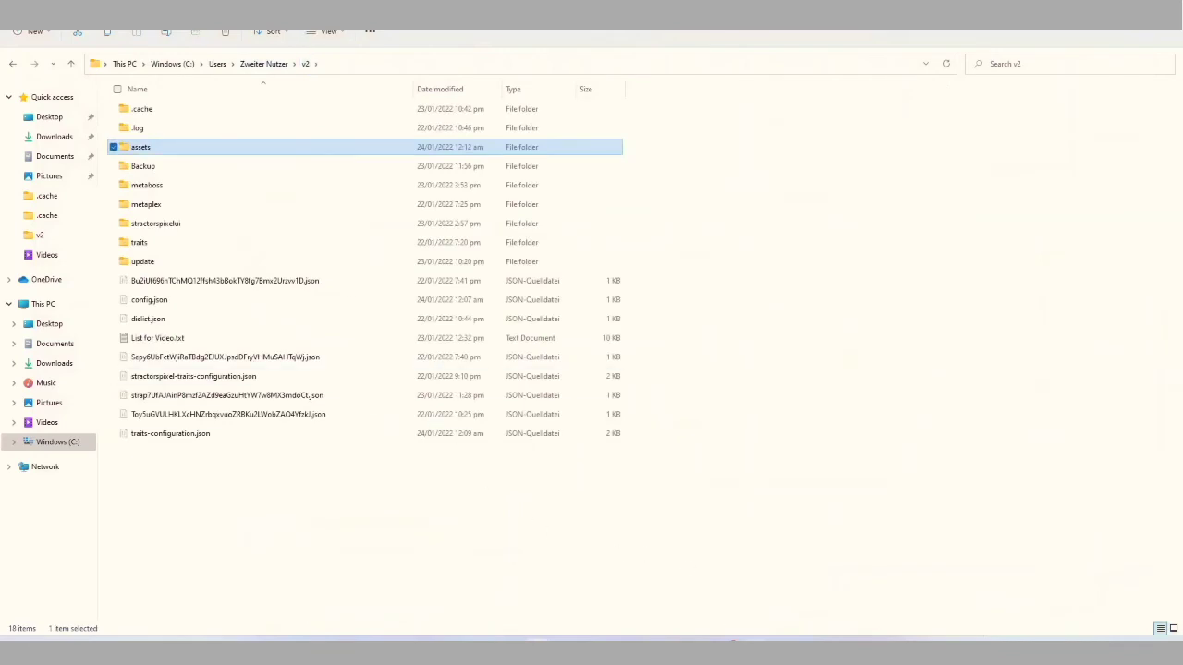
pyautogui.hotkey('alt', 'Tab')
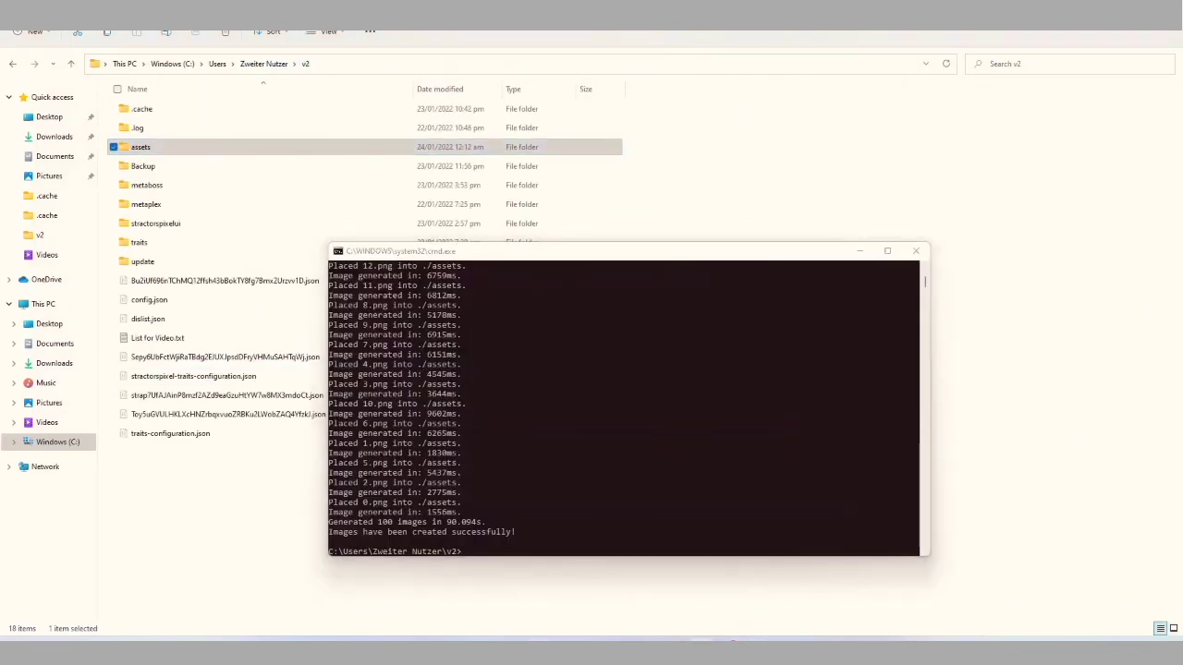
pyautogui.click(633, 540)
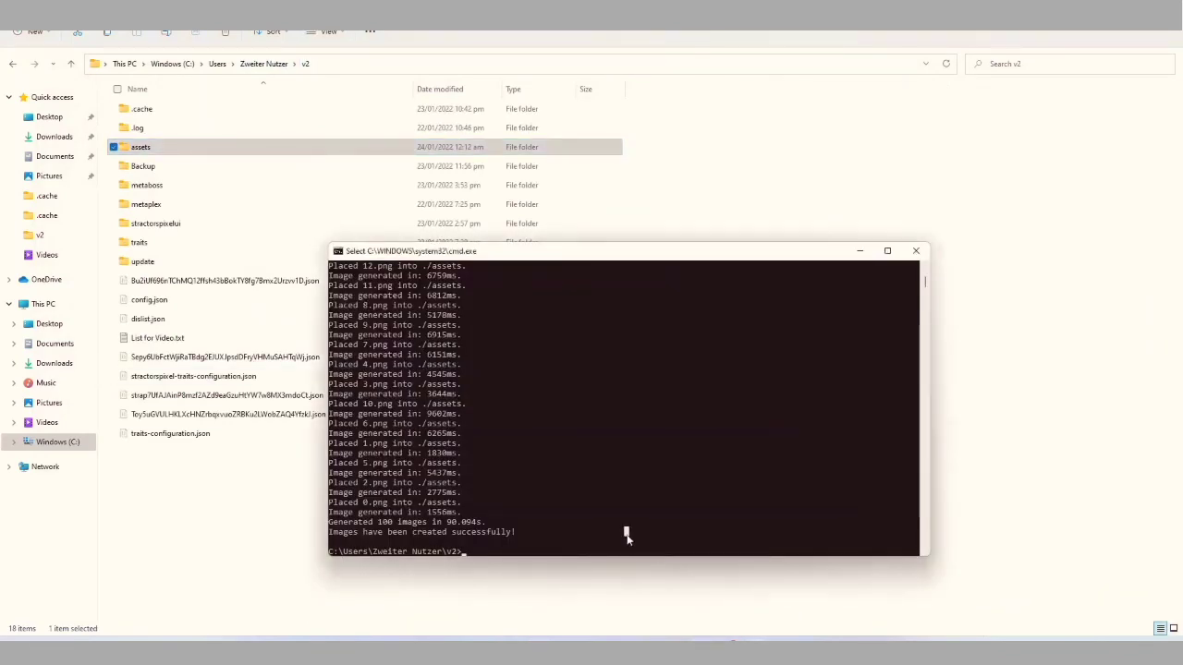
pyautogui.rightClick(639, 533)
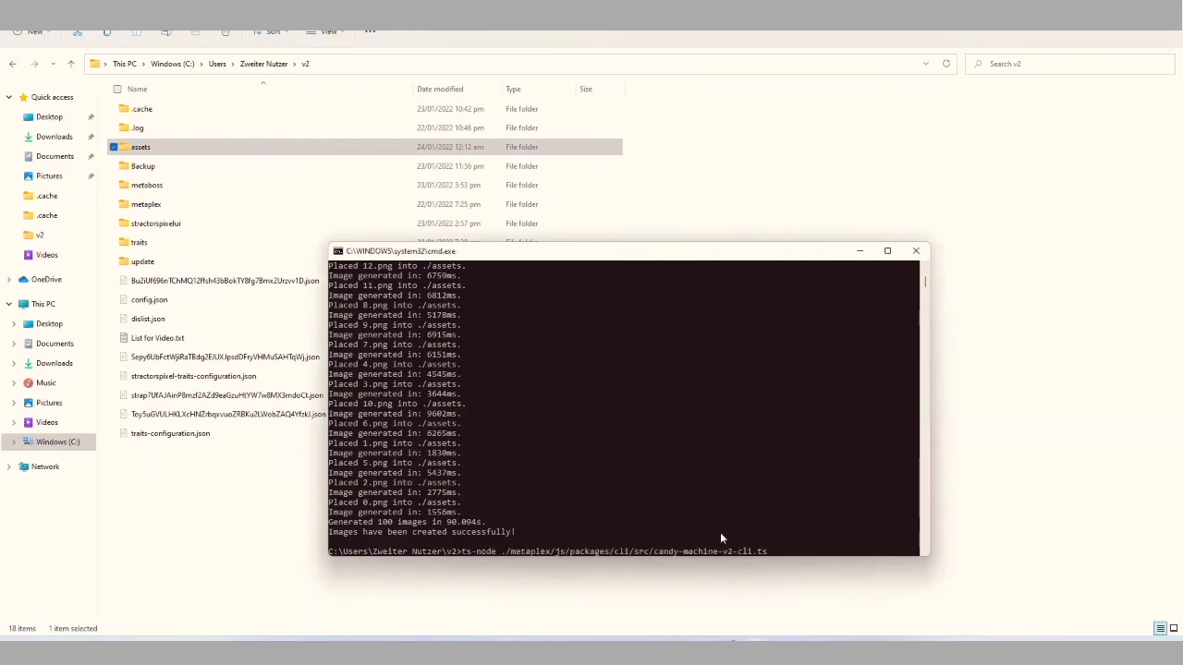
pyautogui.write('verify')
pyautogui.write('-')
pyautogui.write('asset')
pyautogui.write('s asset')
pyautogui.write('s')
pyautogui.press('Return')
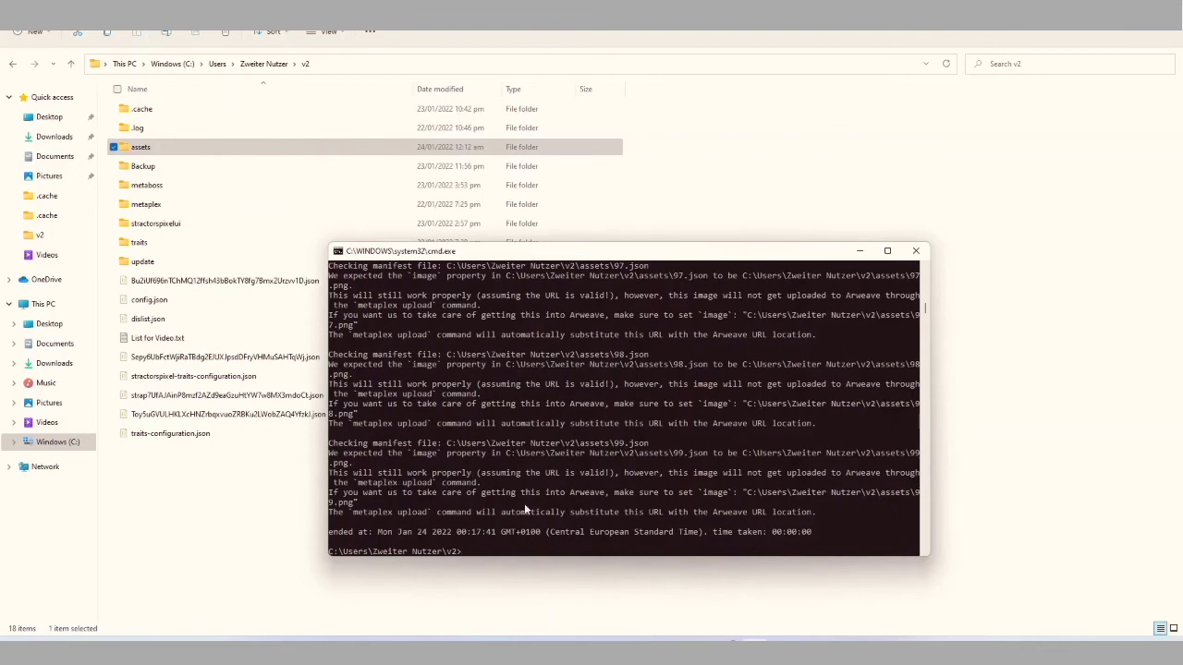
pyautogui.scroll(20, 704, 494)
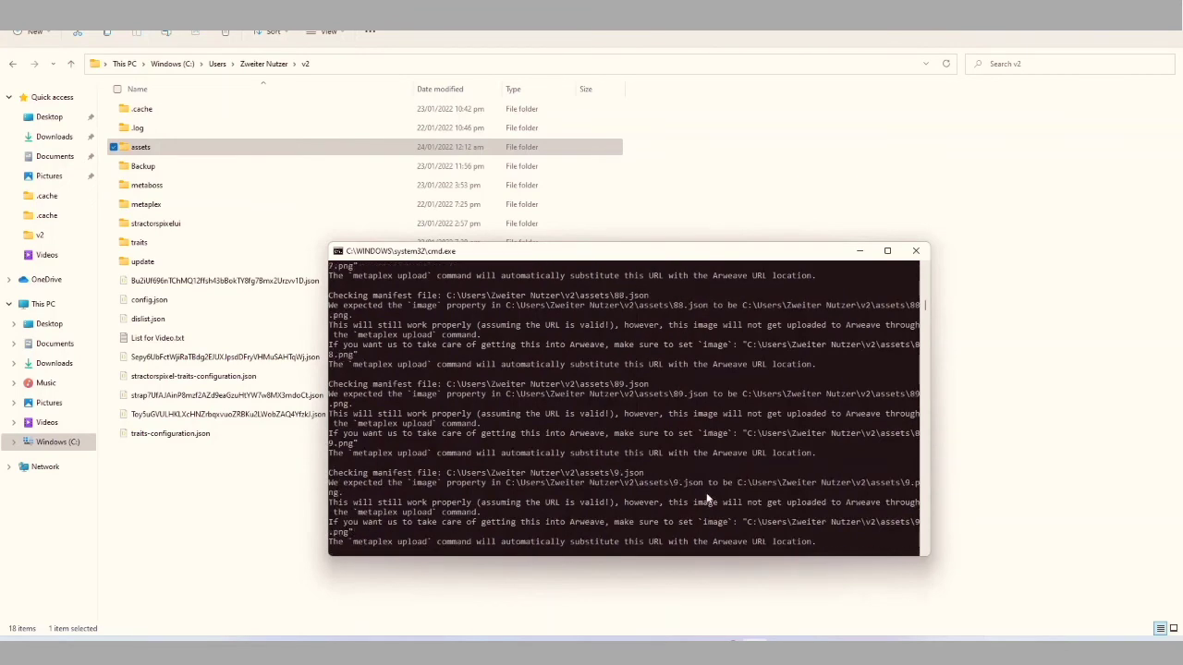
pyautogui.scroll(20, 624, 422)
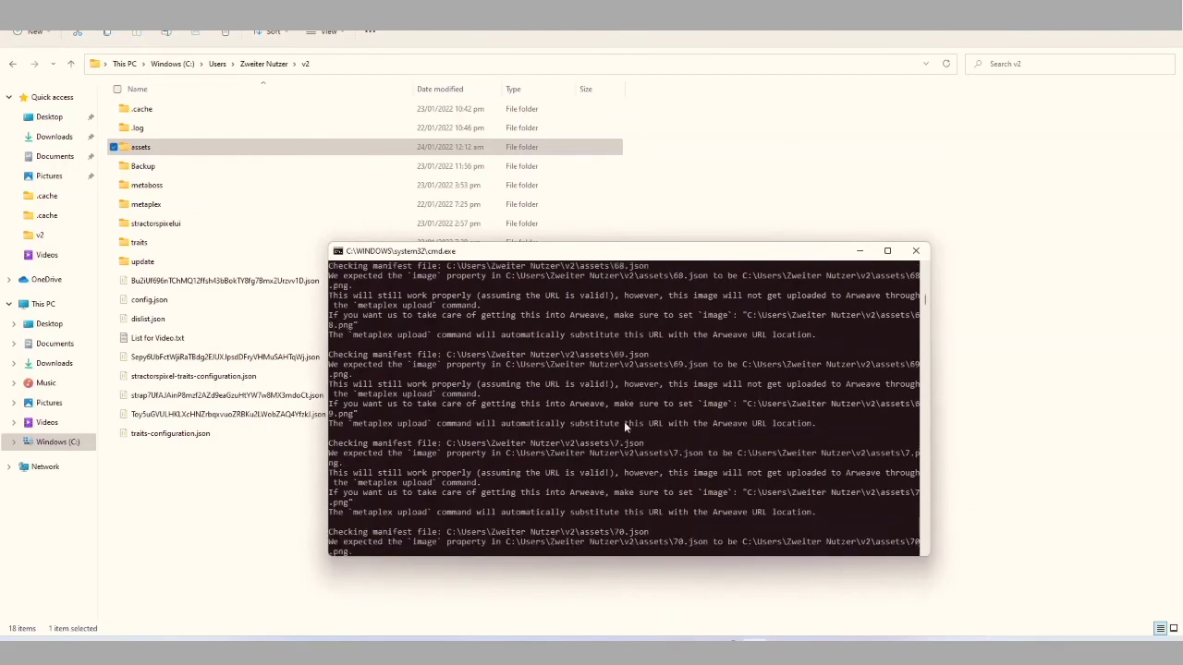
pyautogui.scroll(20, 624, 421)
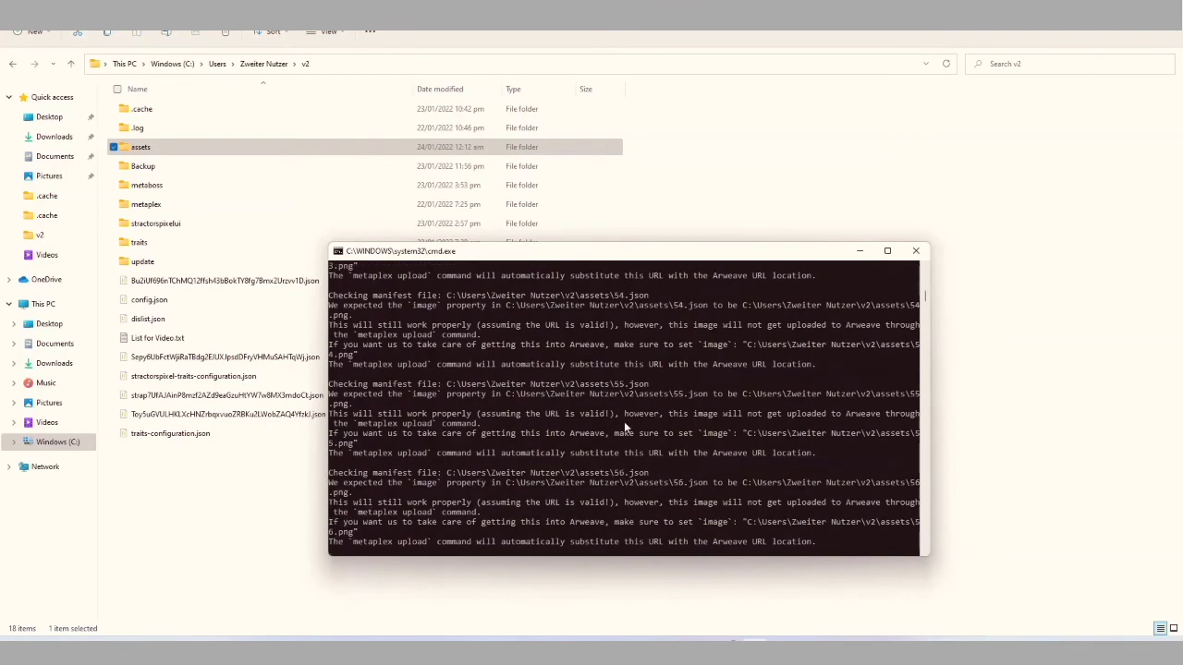
pyautogui.scroll(20, 624, 421)
pyautogui.scroll(20, 624, 421)
pyautogui.scroll(10, 626, 417)
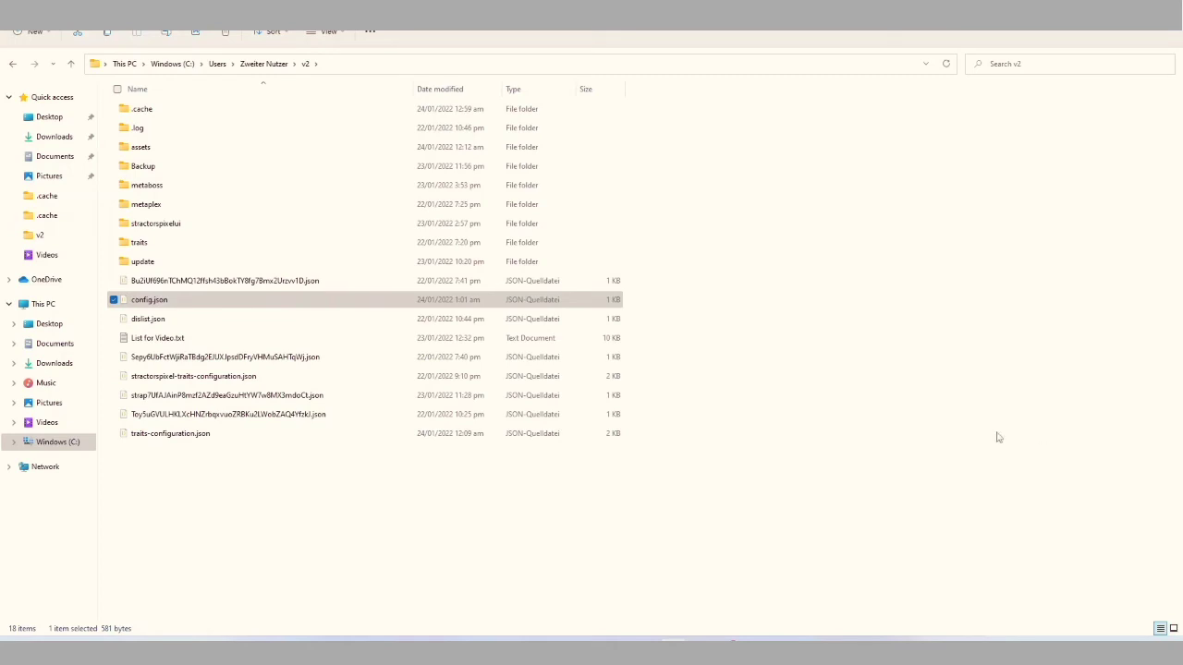
# Open config.json and highlight the price 0.1 and number 100 settings.
pyautogui.doubleClick(150, 306)
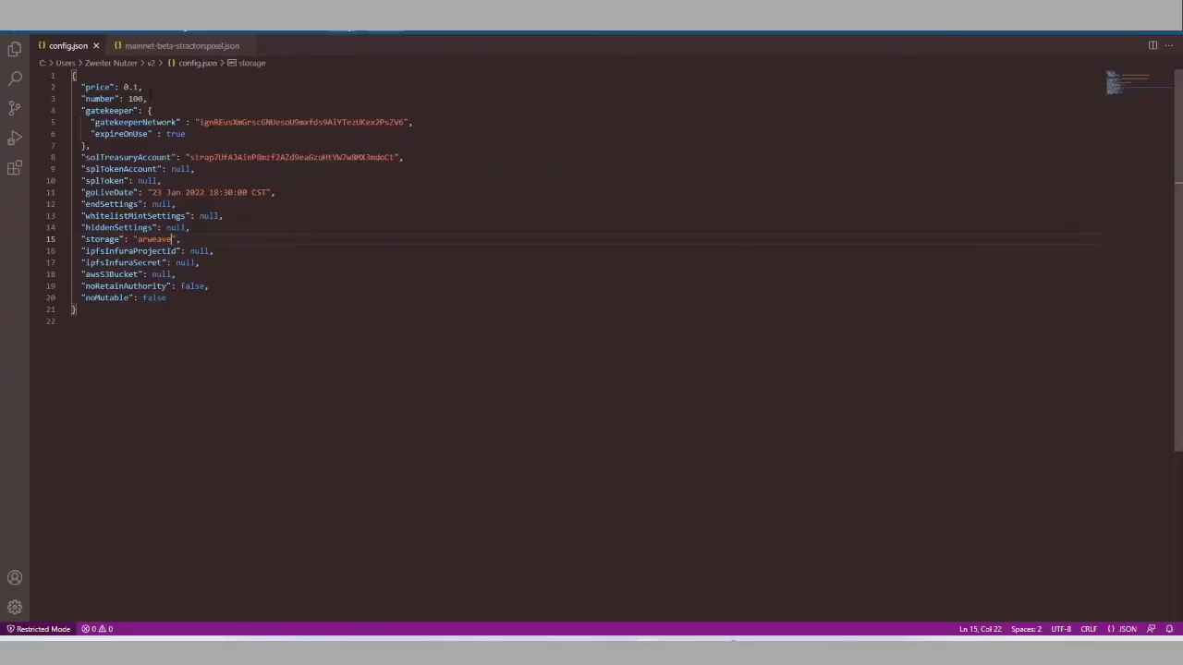
pyautogui.moveTo(80, 87); pyautogui.dragTo(151, 87)
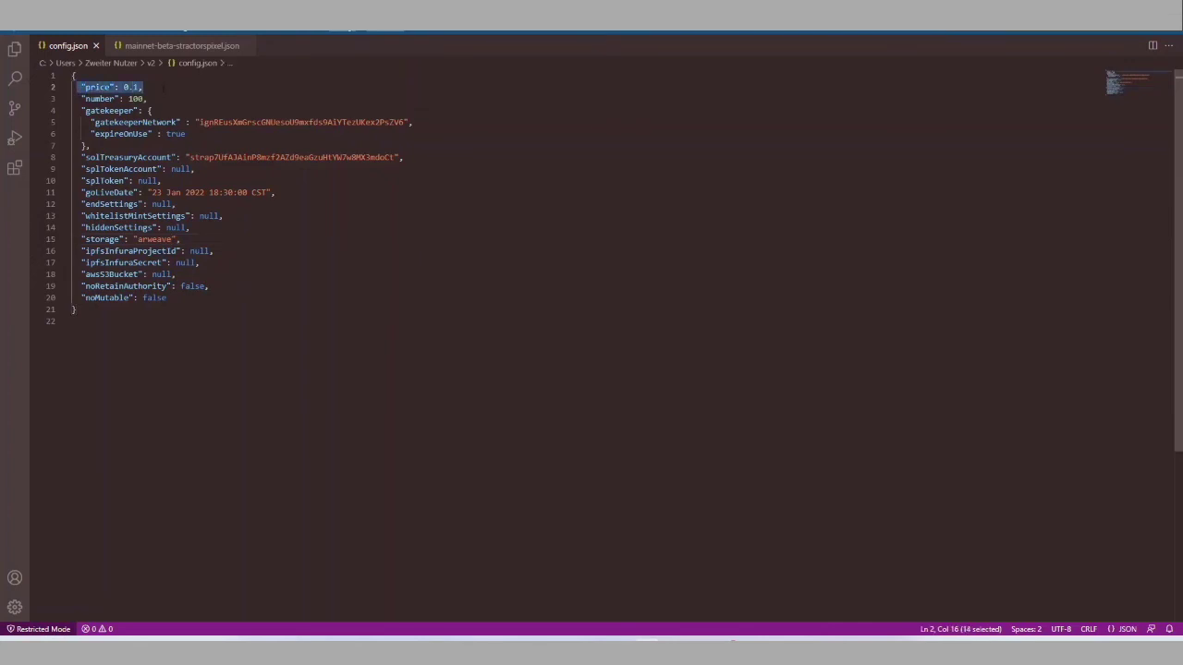
pyautogui.click(205, 107)
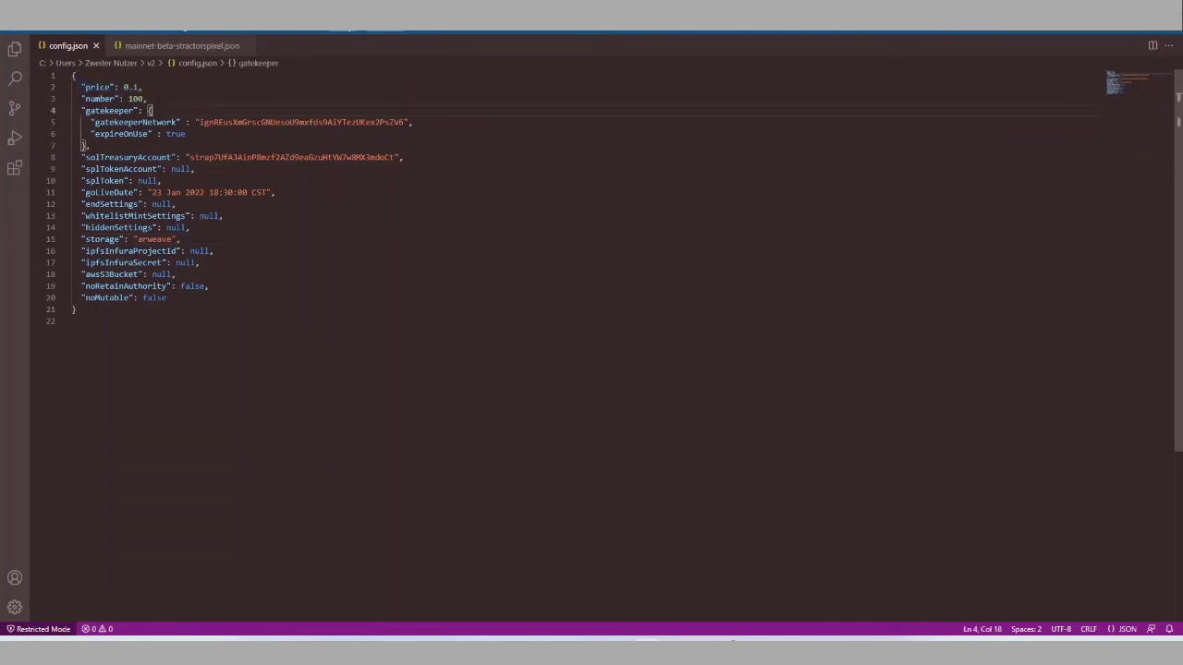
pyautogui.moveTo(159, 98); pyautogui.dragTo(80, 98)
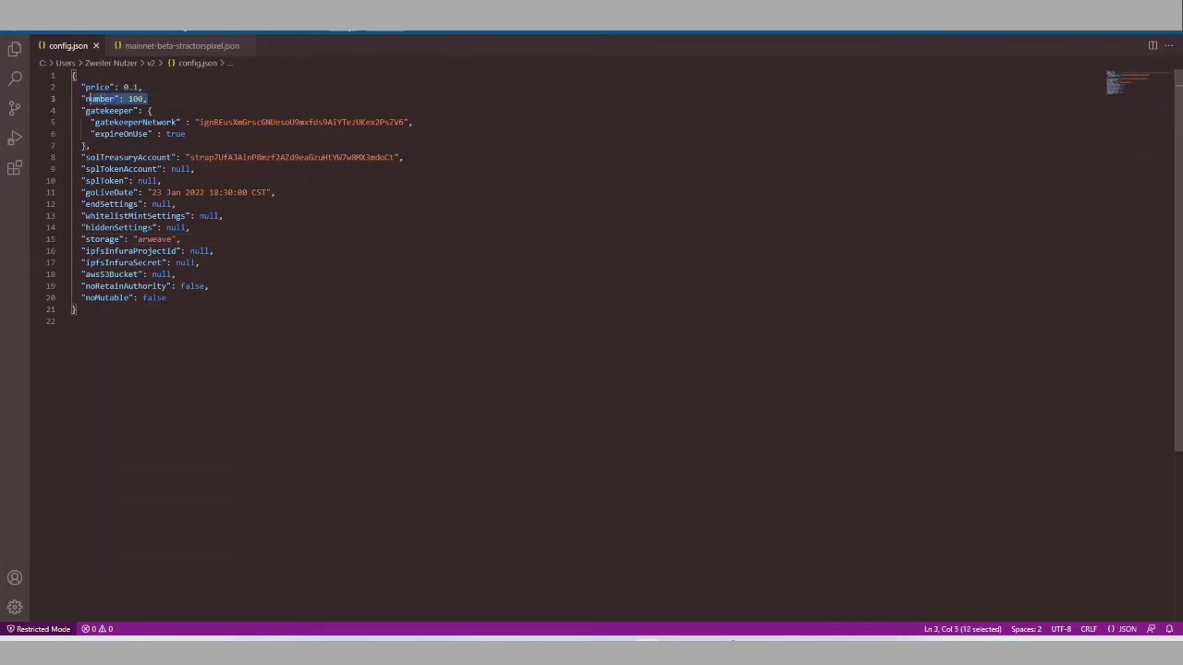
pyautogui.click(148, 99)
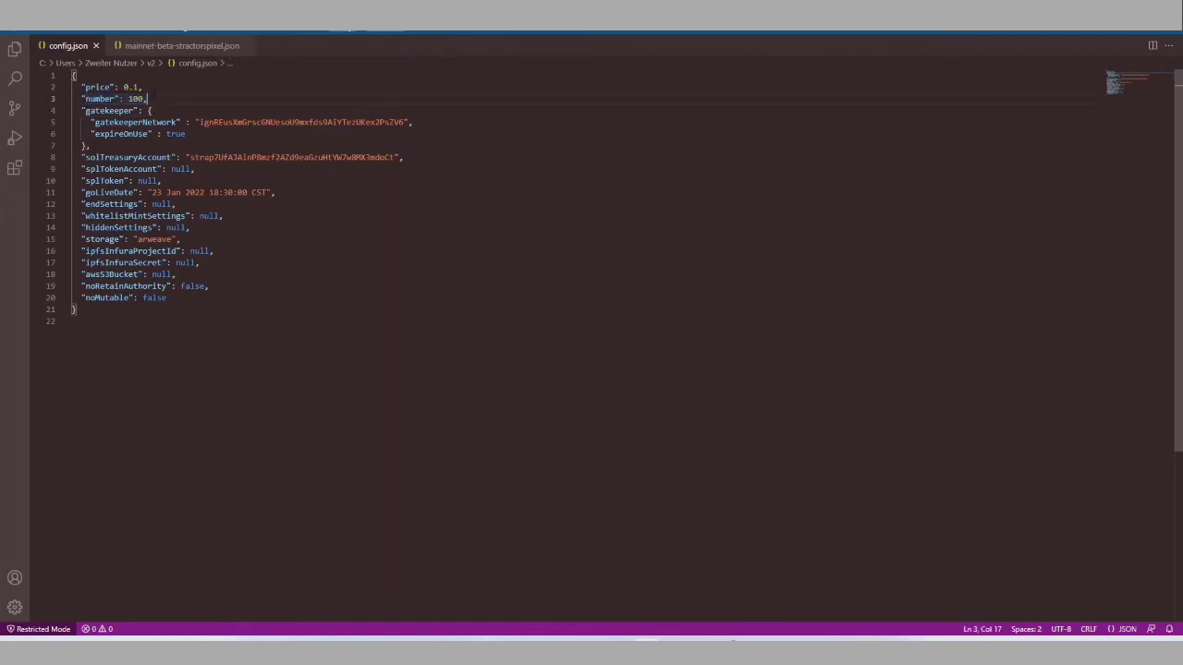
pyautogui.press('Left')
# Highlight the gatekeeper block, solTreasuryAccount, goLiveDate and arweave storage settings.
pyautogui.moveTo(91, 145); pyautogui.dragTo(44, 111)
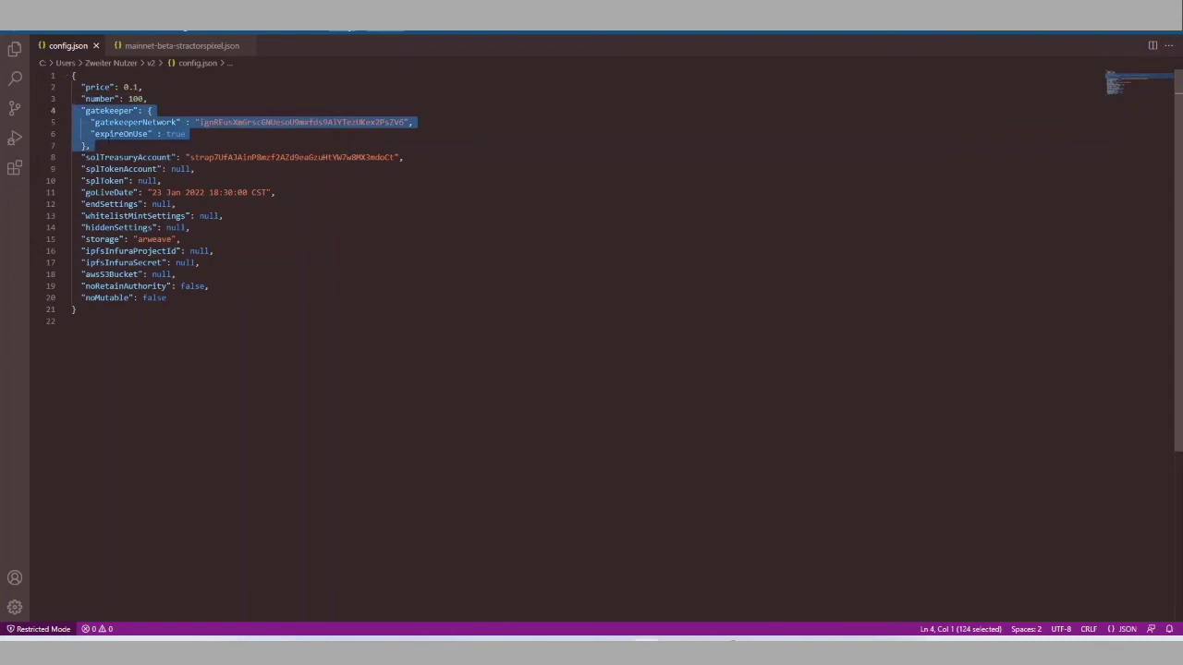
pyautogui.moveTo(78, 157); pyautogui.dragTo(405, 158)
pyautogui.doubleClick(291, 157)
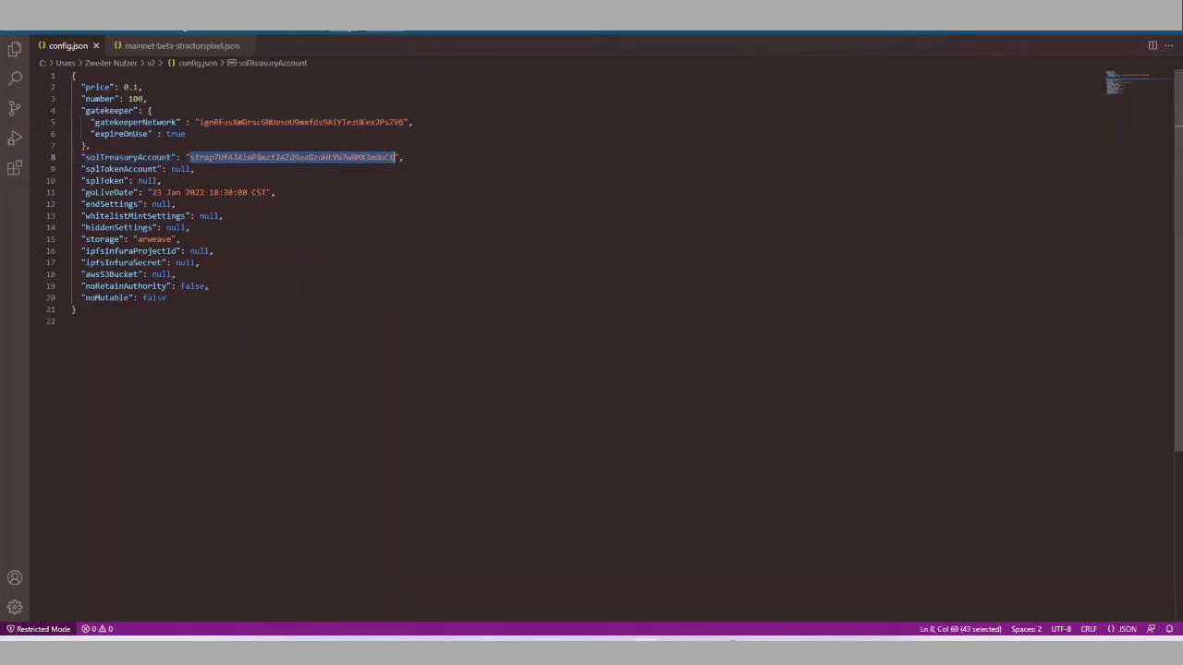
pyautogui.moveTo(71, 190); pyautogui.dragTo(277, 192)
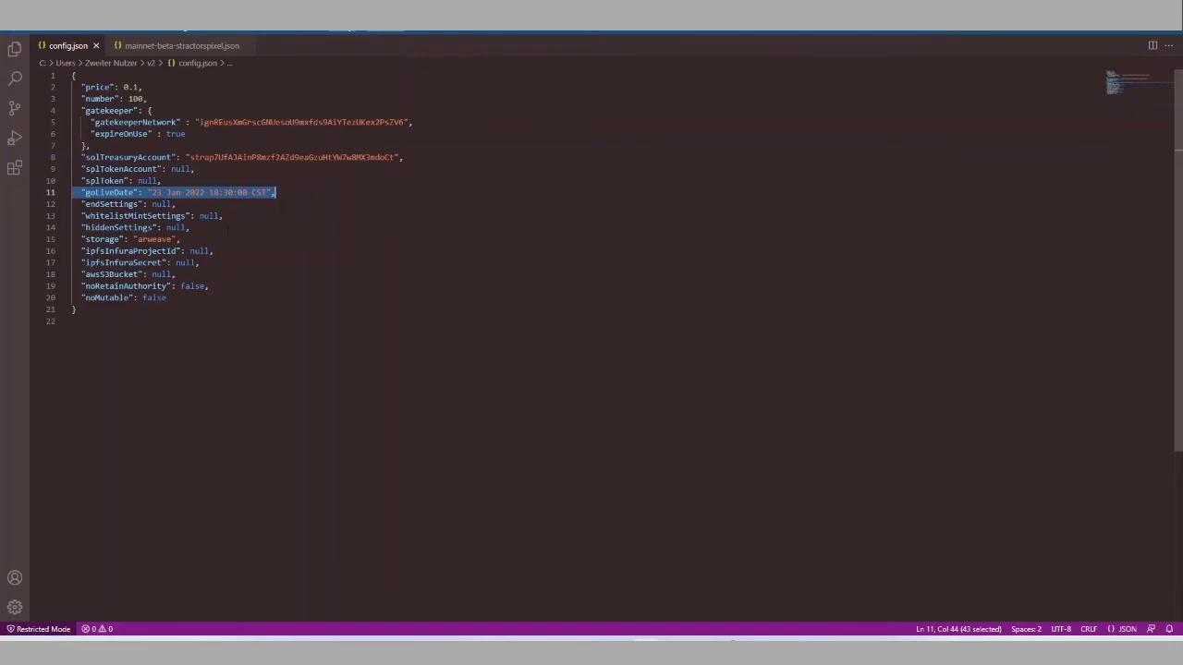
pyautogui.moveTo(222, 234); pyautogui.dragTo(18, 235)
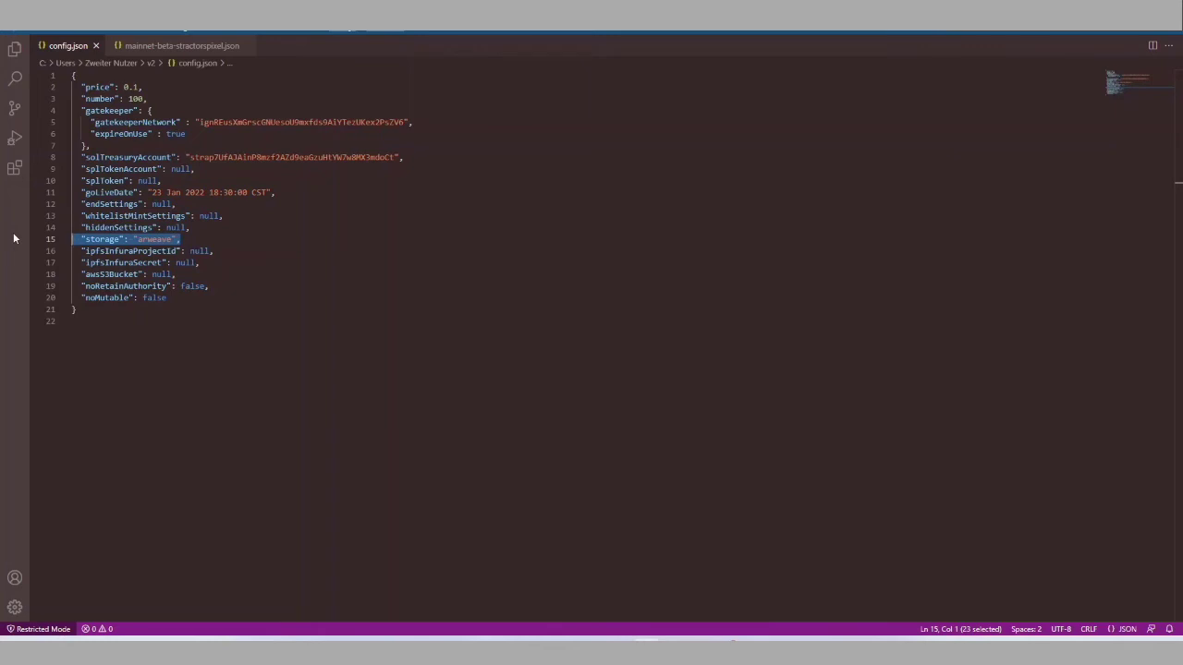
pyautogui.click(181, 239)
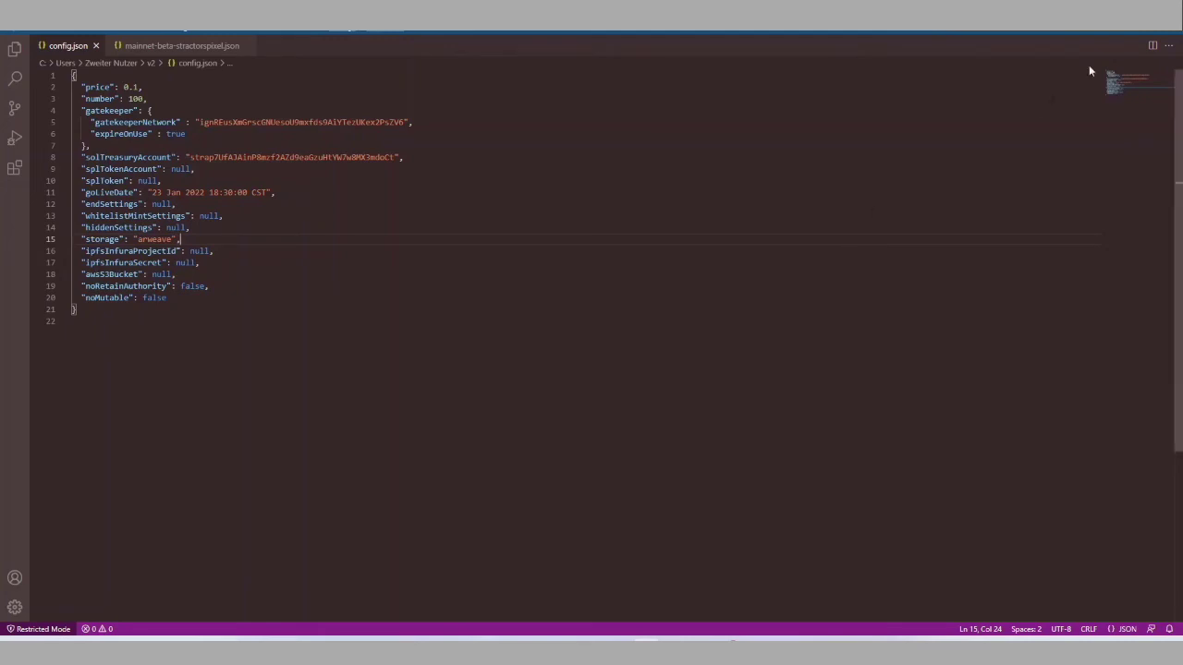
# Paste the ts-node CLI command from clipboard history and run upload --help.
pyautogui.hotkey('alt', 'Tab')
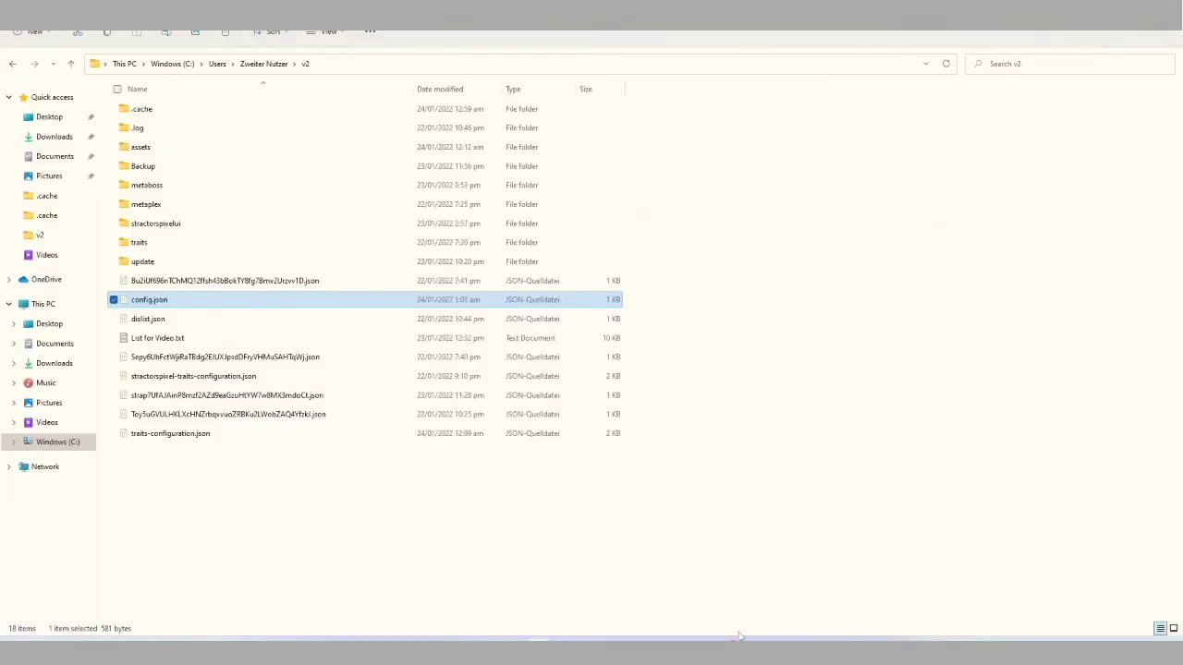
pyautogui.click(735, 641)
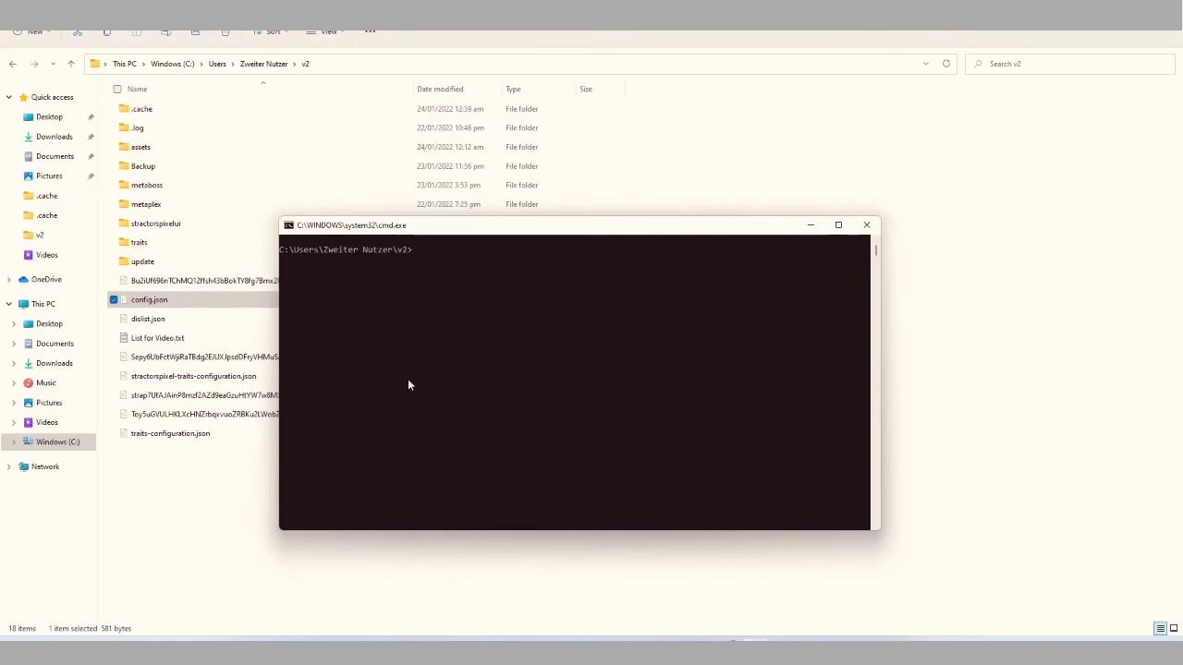
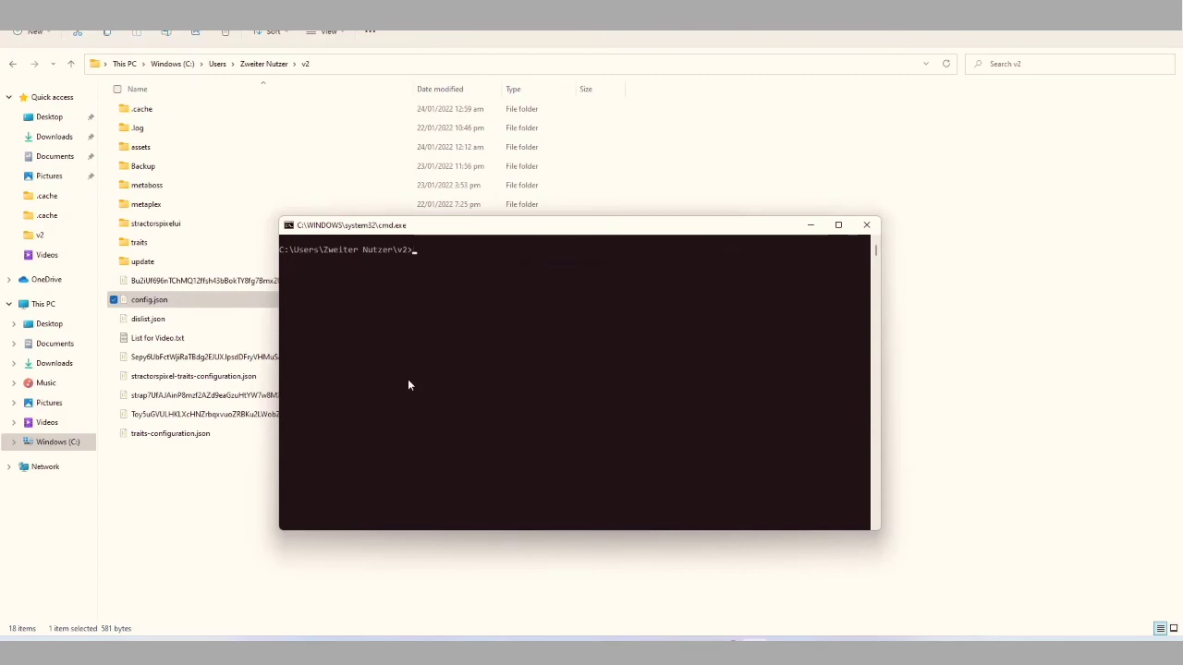
pyautogui.press('super+v')
pyautogui.press('Down')
pyautogui.press('Down')
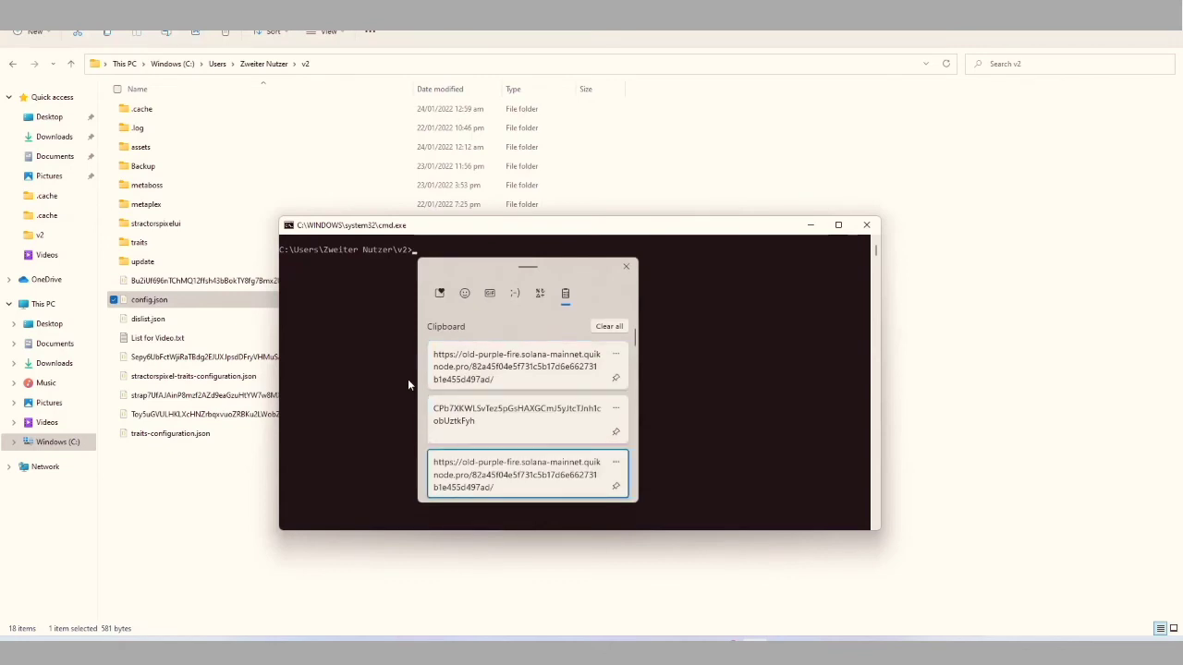
pyautogui.press('Down')
pyautogui.press('Return')
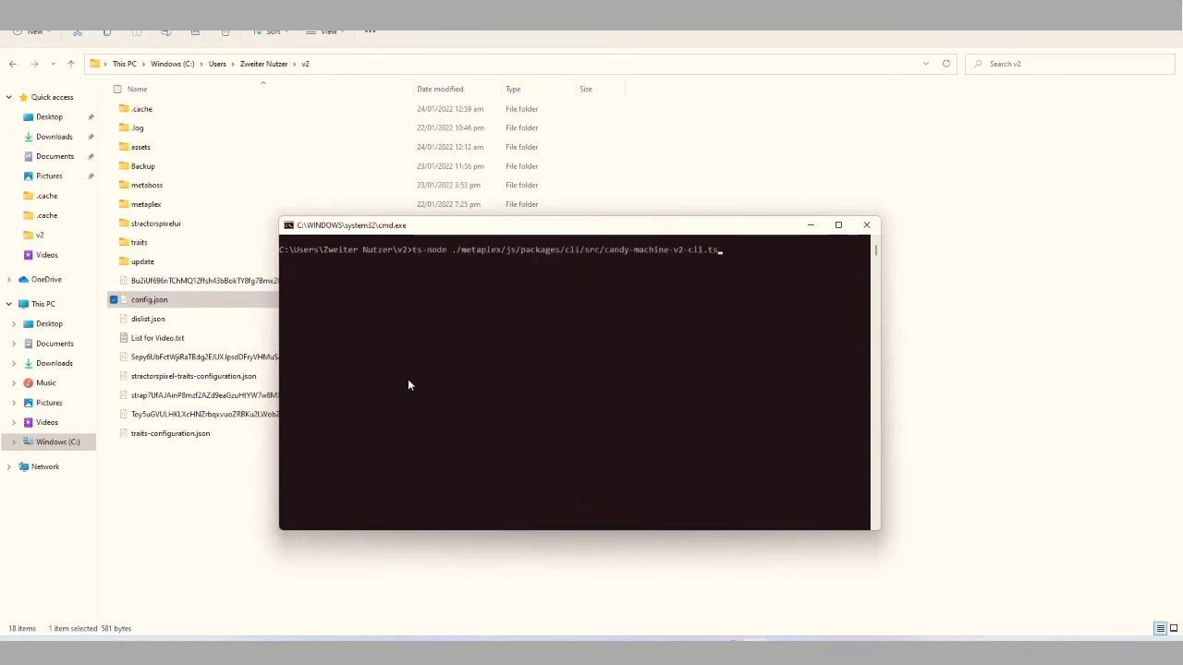
pyautogui.press('Return')
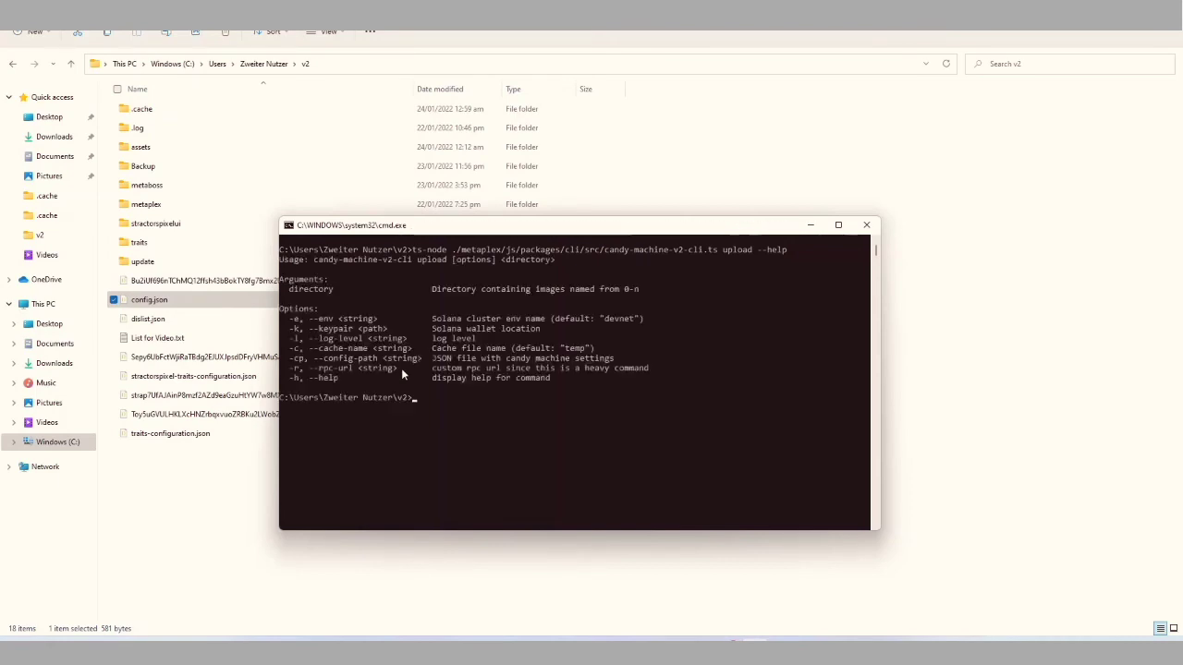
# Change the recalled command to use --env mainnet-beta, the wallet keypair, -c stractorspixel, -cp config.json, --rpc-url.
pyautogui.press('Up')
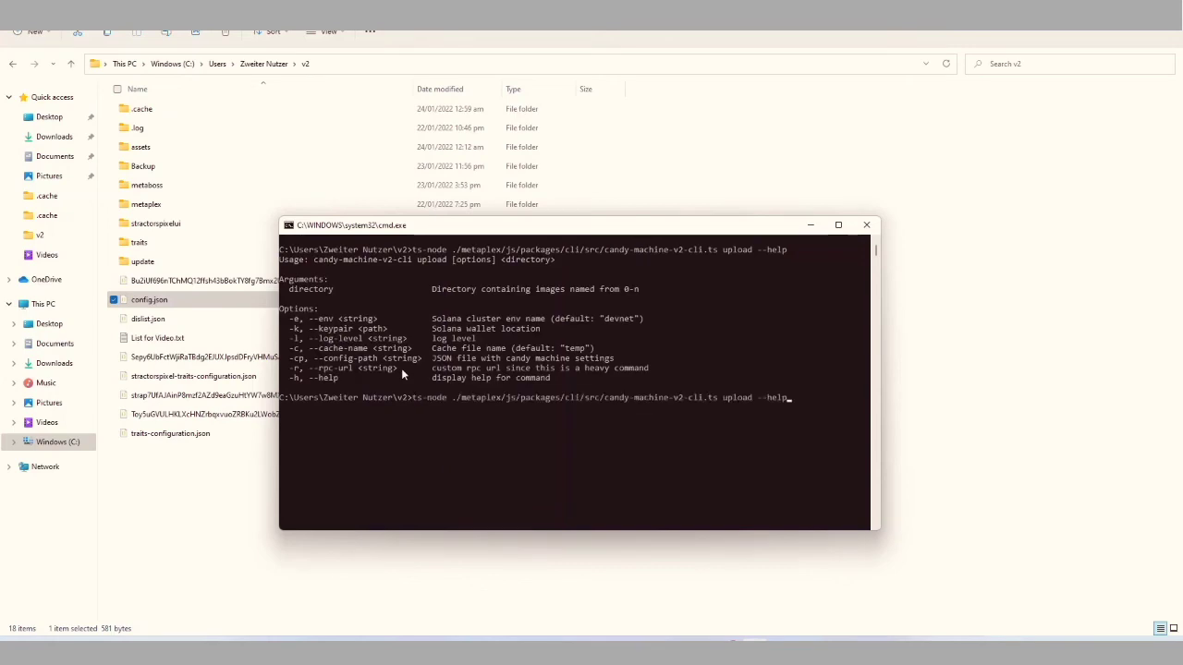
pyautogui.press('BackSpace')
pyautogui.press('BackSpace')
pyautogui.press('BackSpace')
pyautogui.press('BackSpace')
pyautogui.press('BackSpace')
pyautogui.write('-env mainnet-beta -k strap7')
pyautogui.press('Tab')
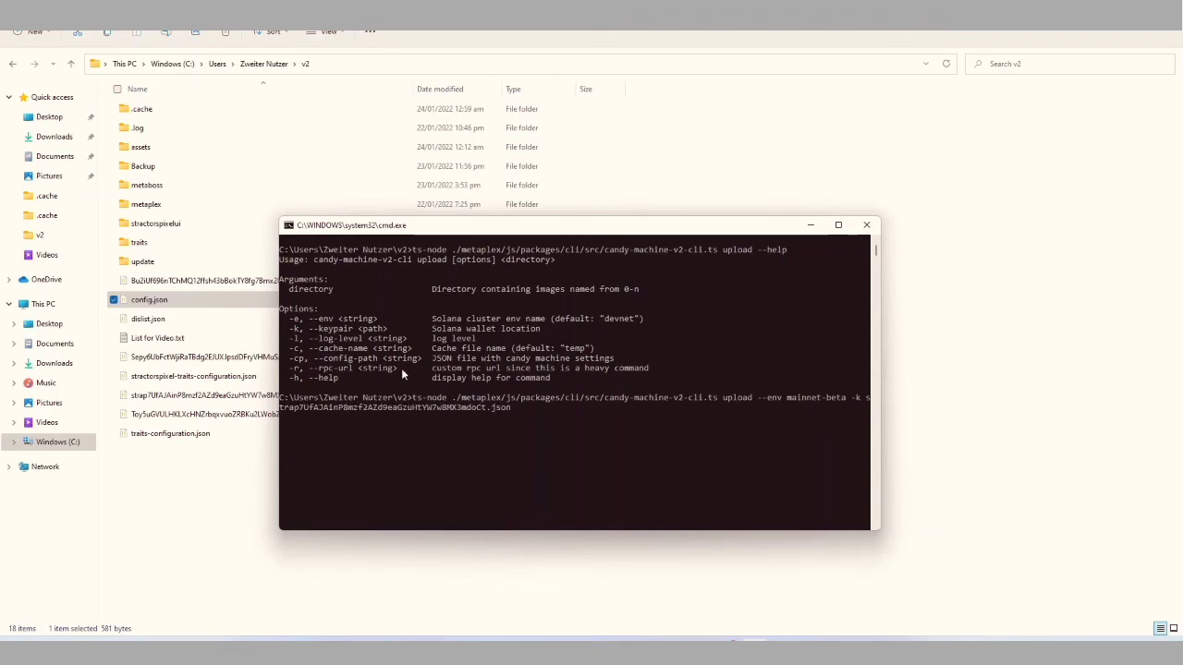
pyautogui.write('-c stractorspixel')
pyautogui.write('-cp config.json')
pyautogui.write('--rpc-url')
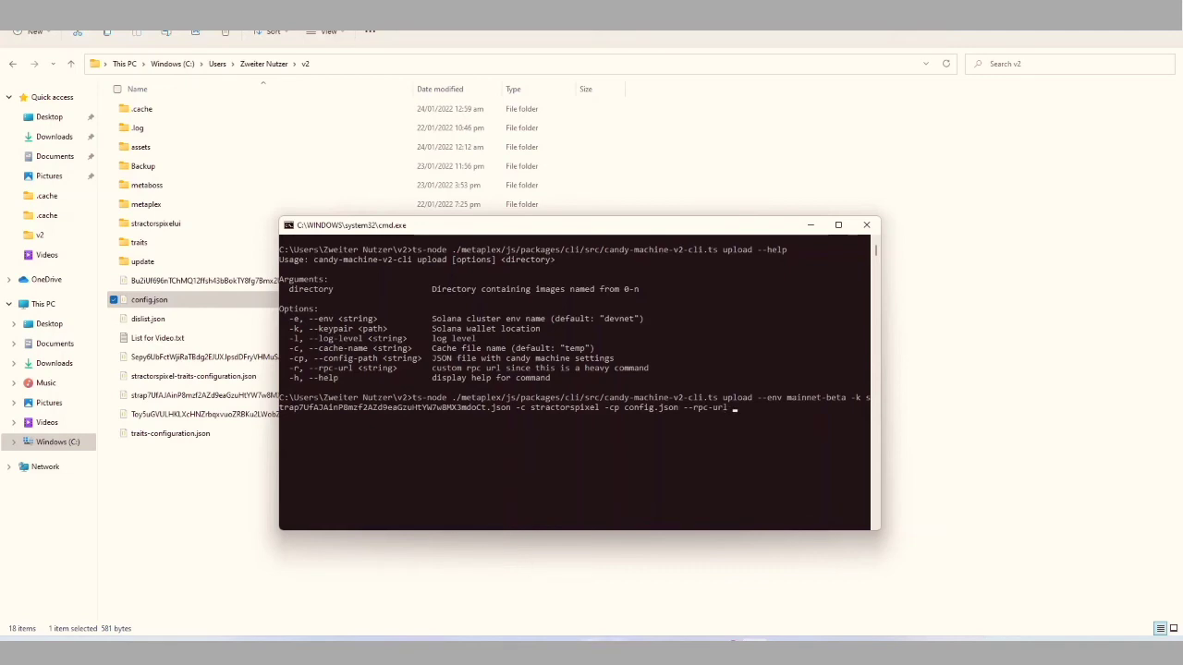
# Copy the QuickNode HTTP provider URL and paste it as the --rpc-url value.
pyautogui.moveTo(618, 646)
pyautogui.click(592, 601)
pyautogui.click(910, 251)
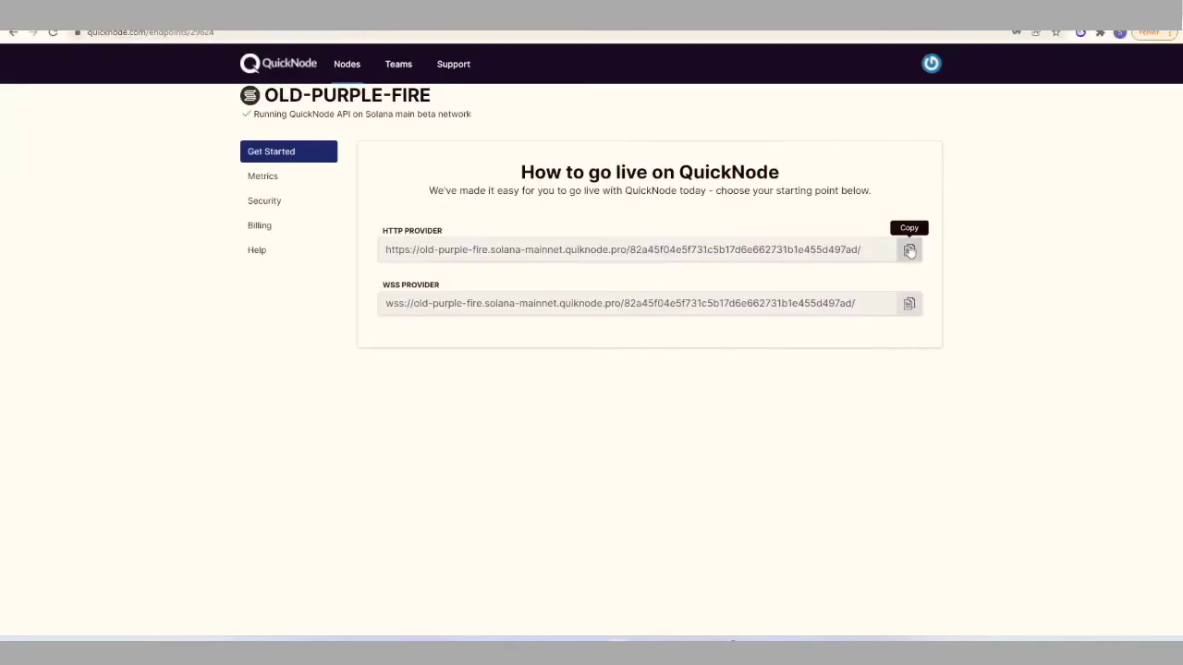
pyautogui.click(910, 250)
pyautogui.press('super+c')
pyautogui.click(755, 586)
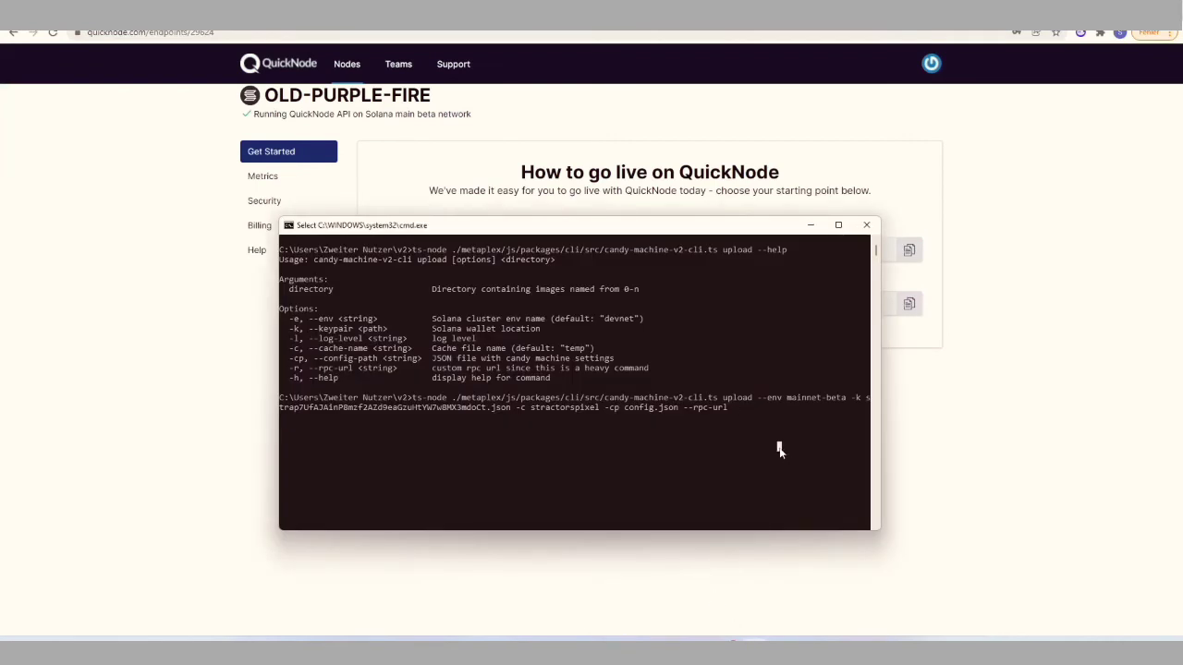
pyautogui.rightClick(815, 449)
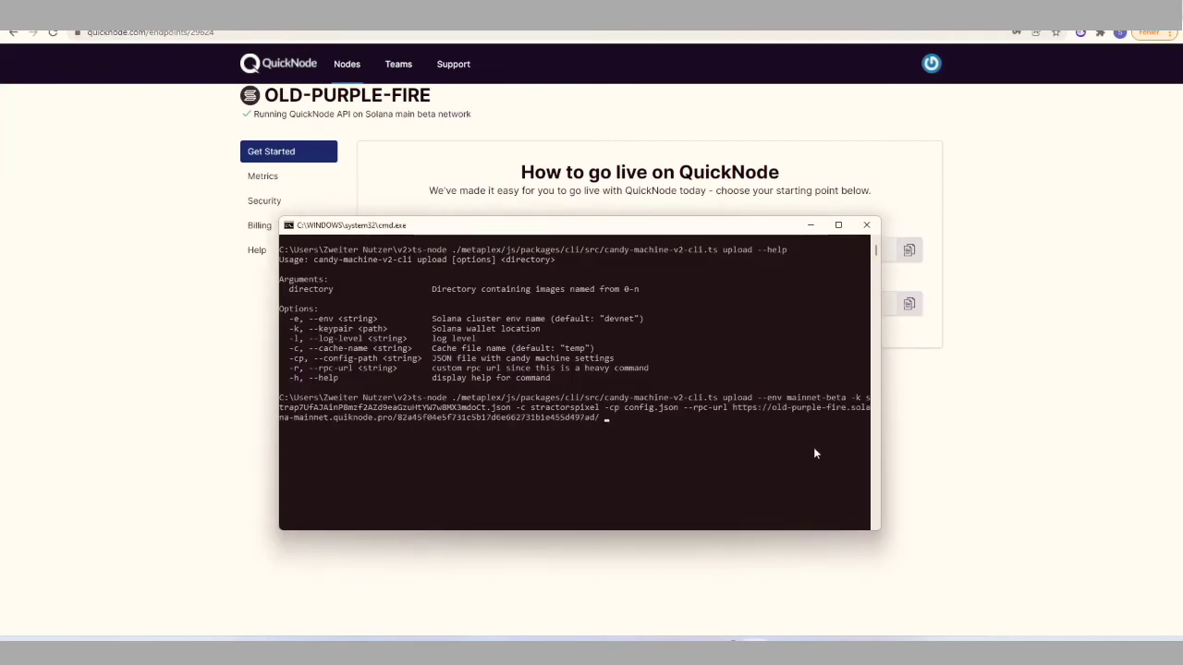
# Point the upload command at the assets folder and run the mainnet-beta upload.
pyautogui.press('BackSpace')
pyautogui.write('/ assets')
pyautogui.press('Return')
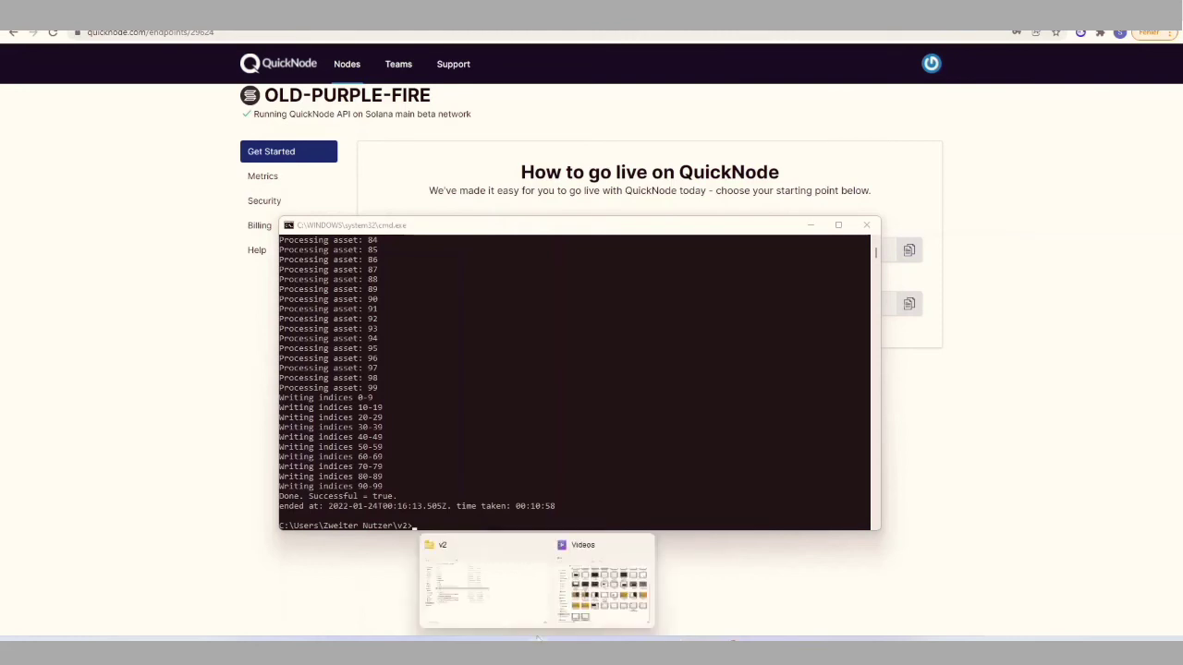
# Open .cache\mainnet-beta-stractorspixel.json, run Format Document, and scroll through the cached items.
pyautogui.click(492, 604)
pyautogui.doubleClick(206, 110)
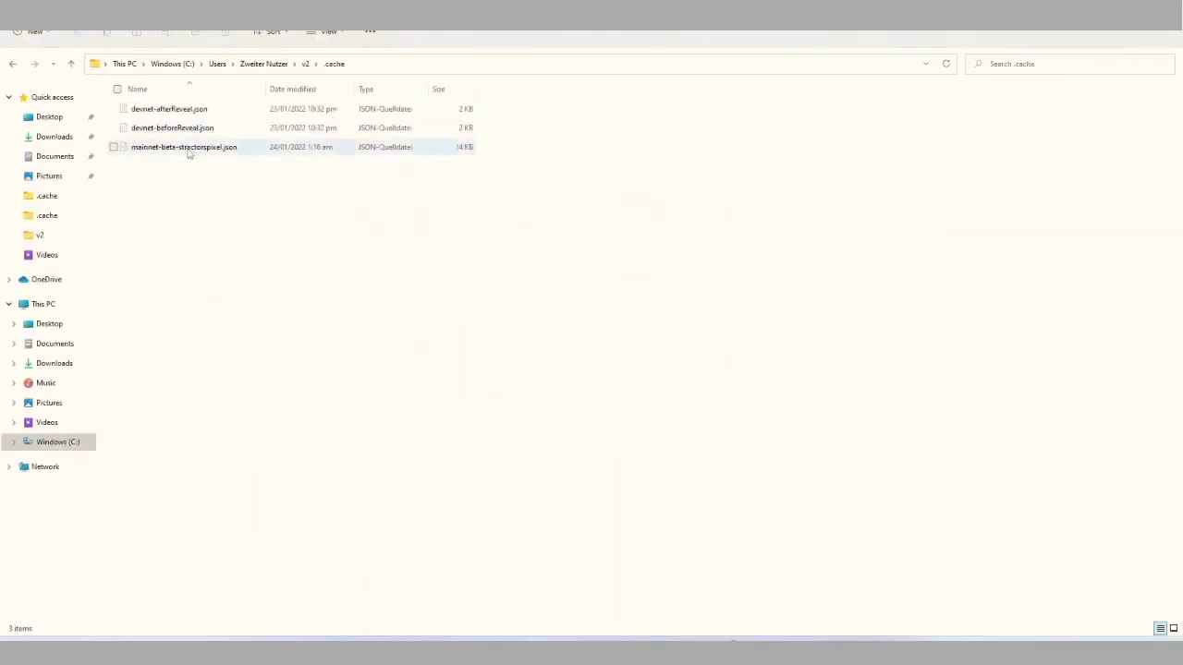
pyautogui.doubleClick(190, 148)
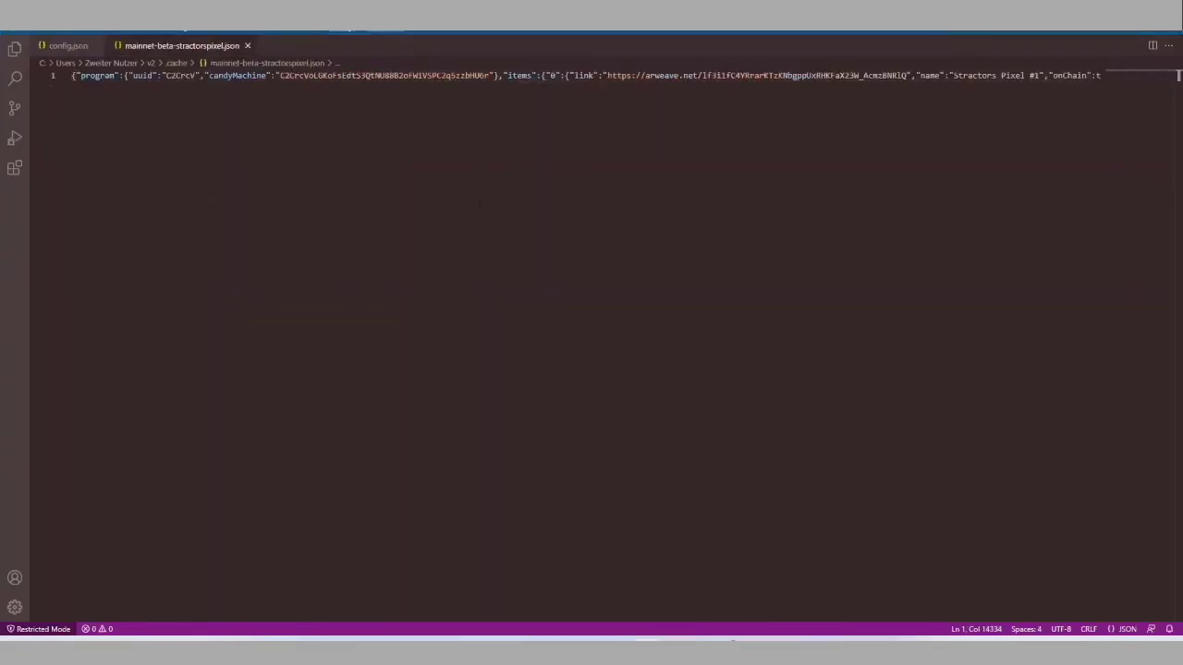
pyautogui.rightClick(481, 207)
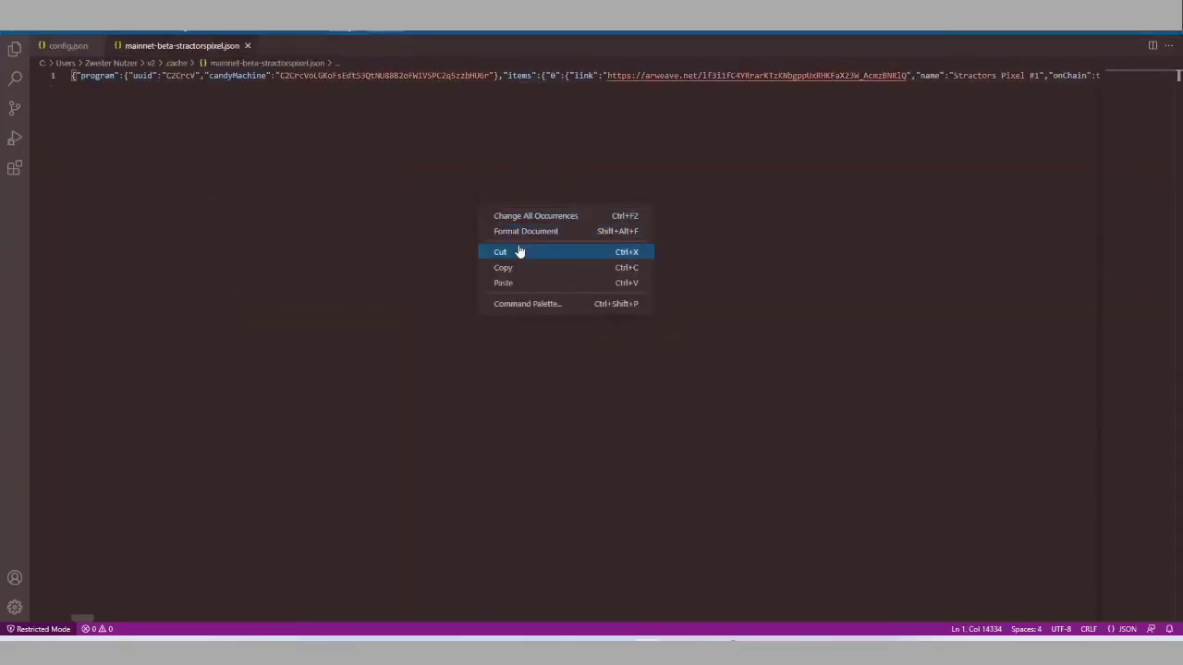
pyautogui.click(533, 233)
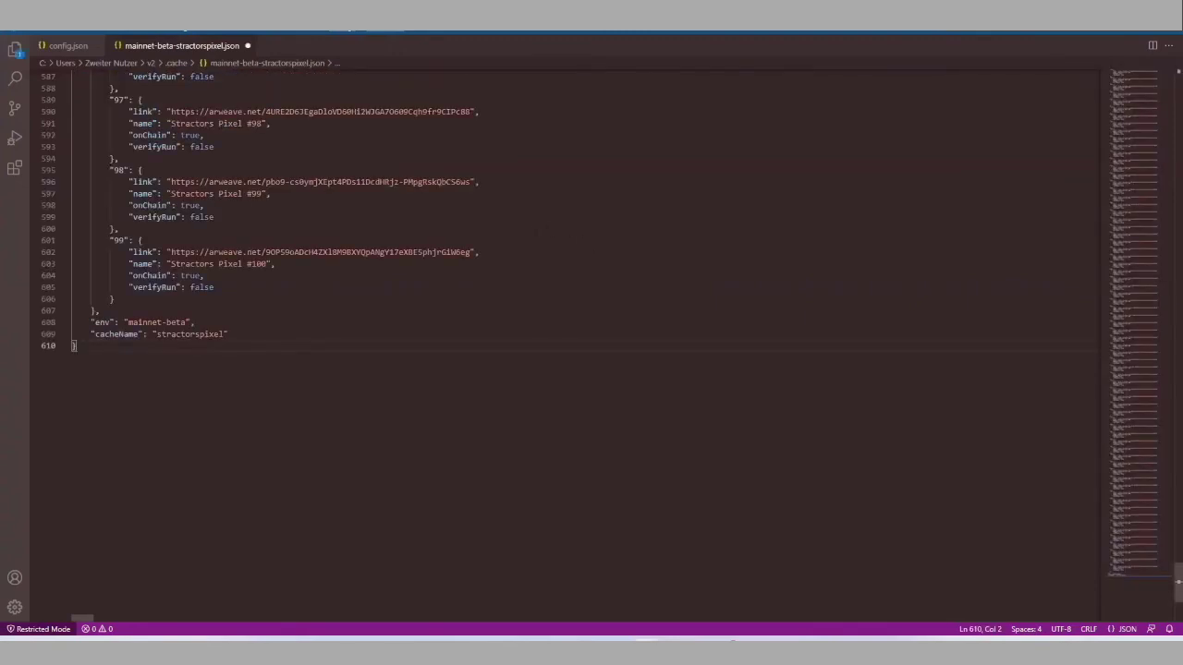
pyautogui.scroll(15, 447, 263)
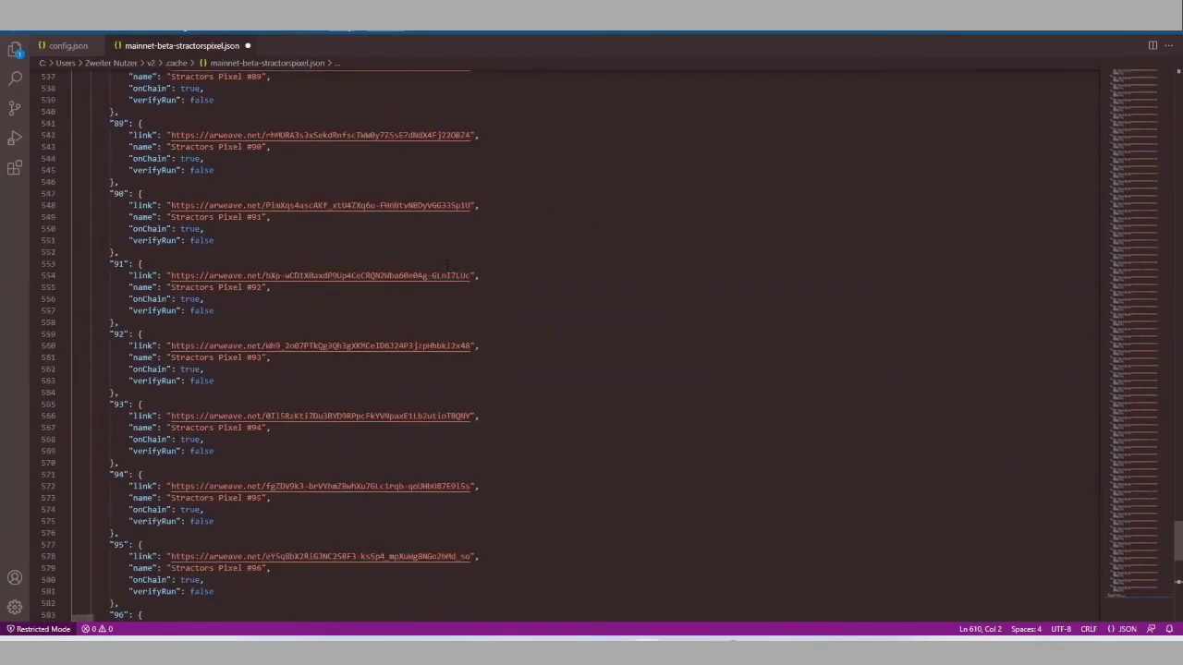
pyautogui.scroll(20, 447, 264)
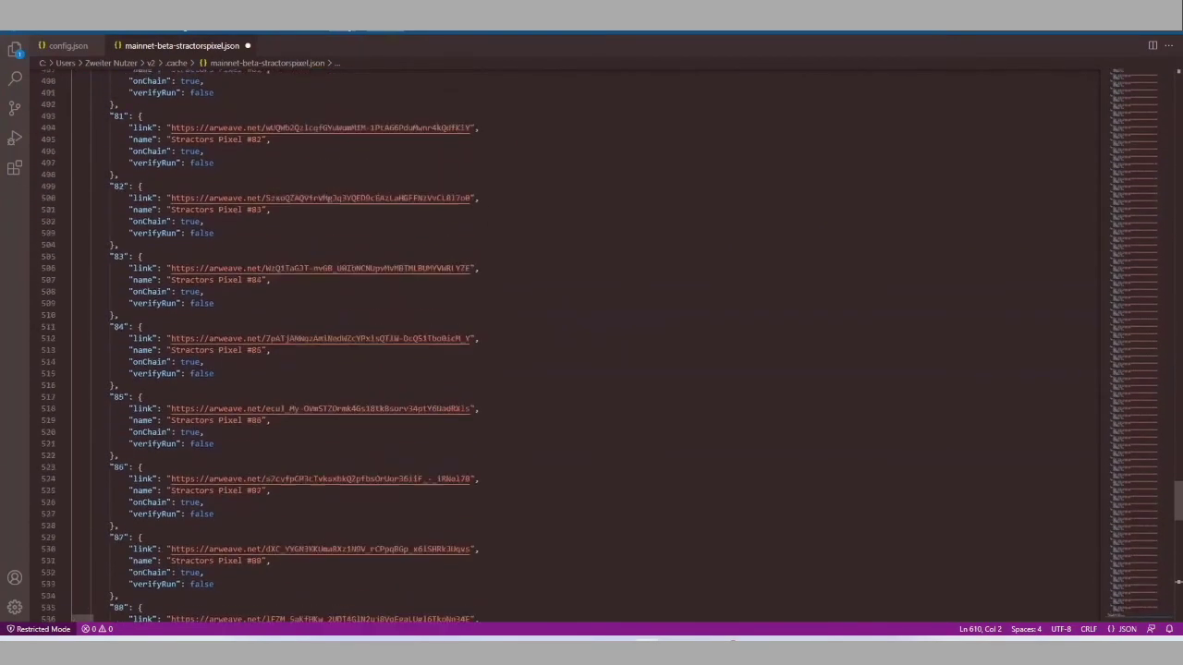
pyautogui.scroll(20, 455, 271)
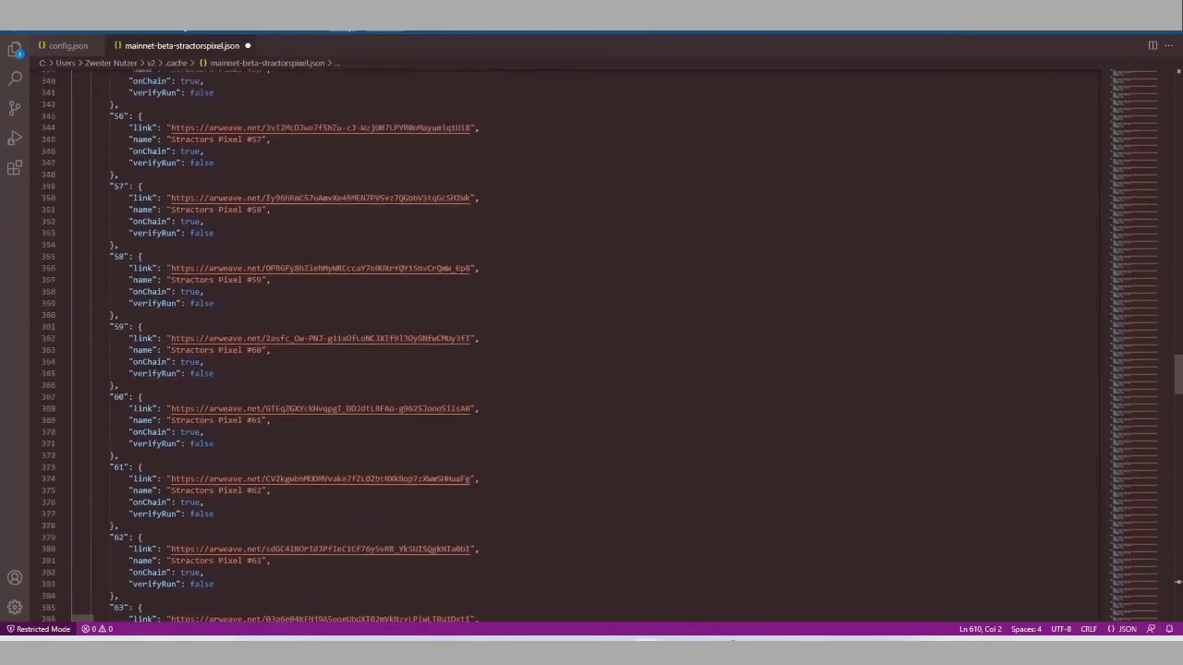
pyautogui.scroll(20, 456, 274)
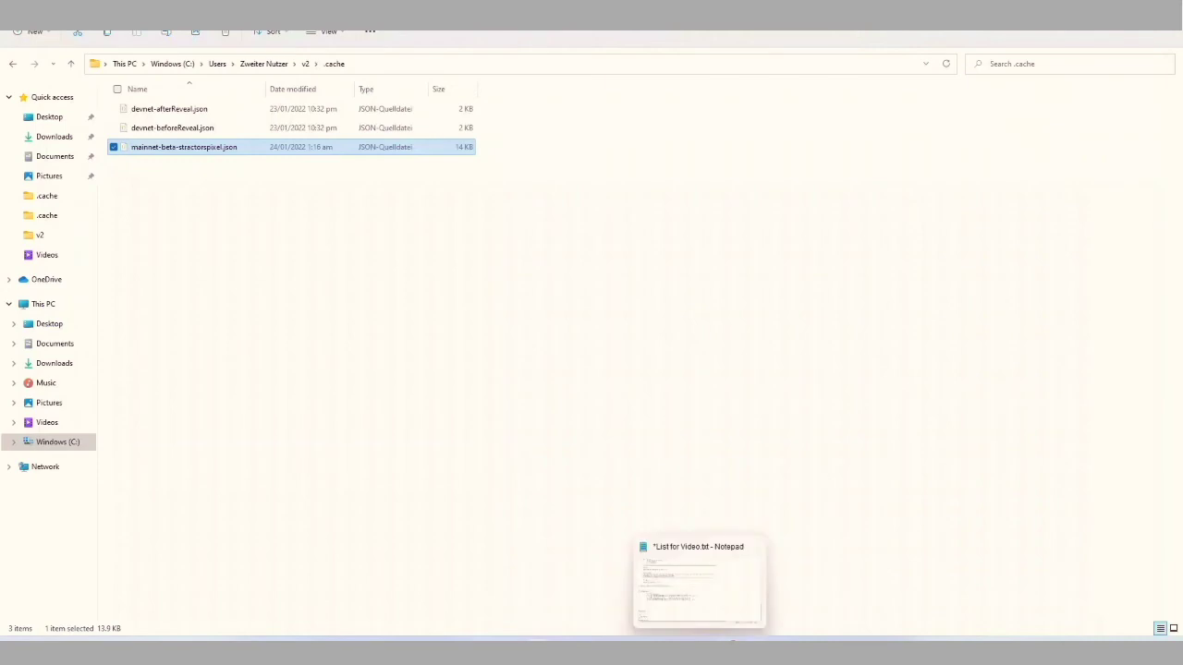
# Show the candy machine CLI's verify_upload --help output.
pyautogui.click(703, 555)
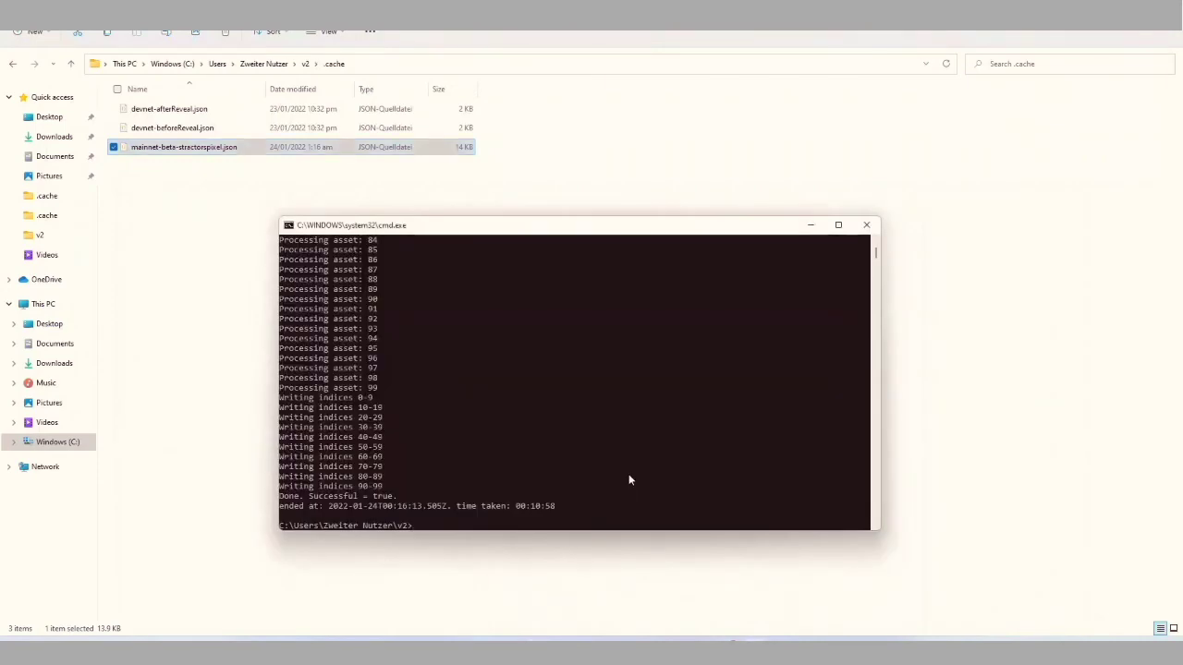
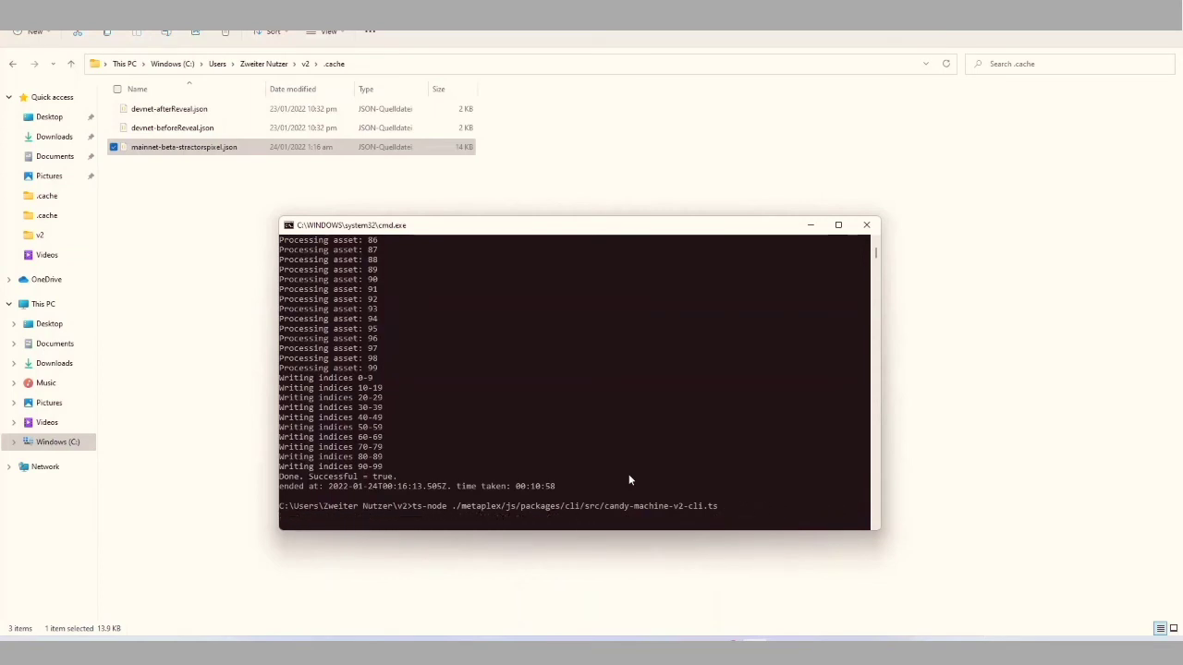
pyautogui.write('verify_upload --help')
pyautogui.press('Return')
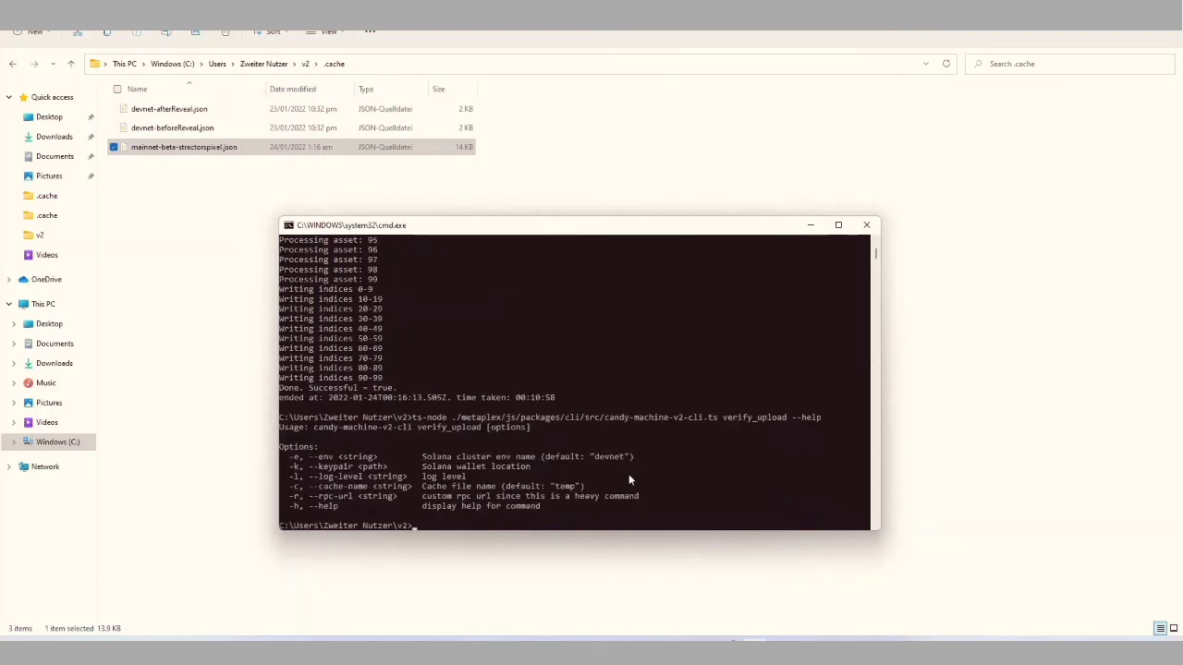
# Build verify_upload with --env mainnet-beta, the wallet keypair file and -c stractorspixel.
pyautogui.press('Up')
pyautogui.press('BackSpace')
pyautogui.press('BackSpace')
pyautogui.press('BackSpace')
pyautogui.press('BackSpace')
pyautogui.press('BackSpace')
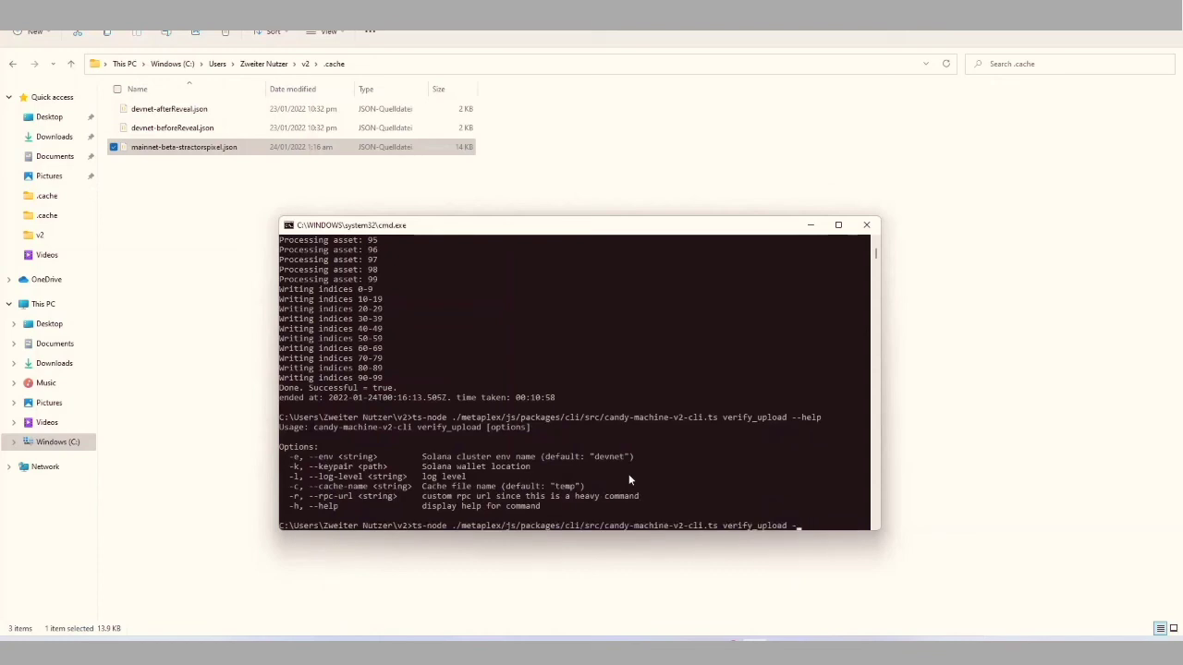
pyautogui.write('-env mainnet-beta')
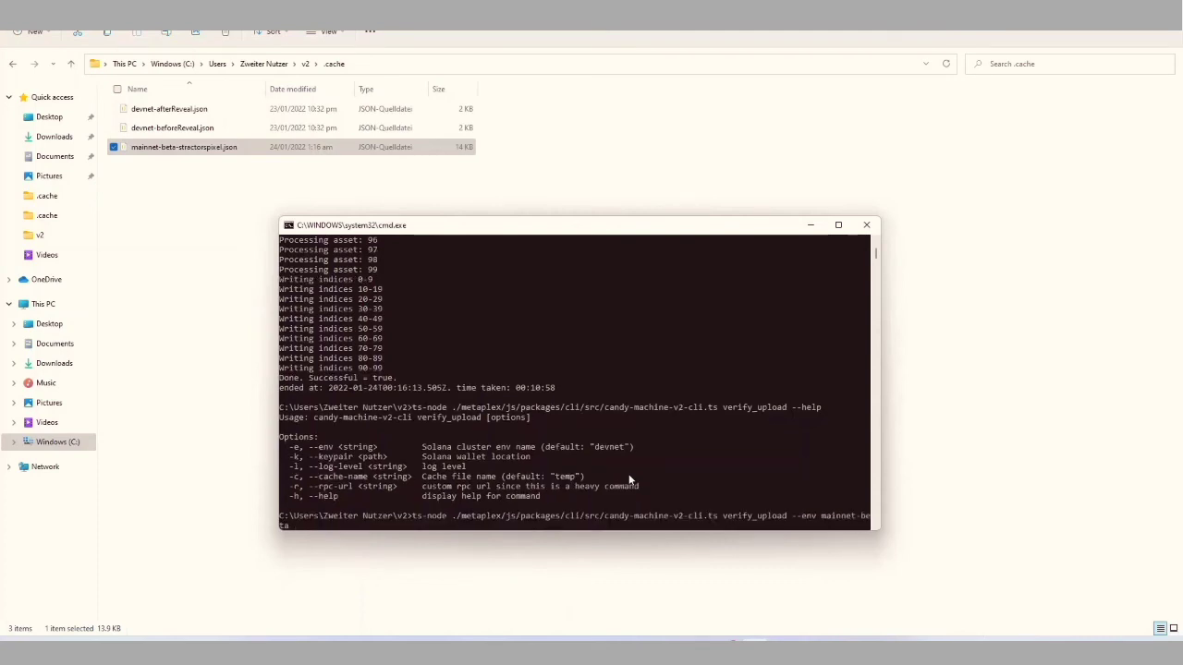
pyautogui.write(' -k Se')
pyautogui.hotkey('ctrl', 'v')
pyautogui.press('BackSpace')
pyautogui.press('BackSpace')
pyautogui.press('BackSpace')
pyautogui.press('BackSpace')
pyautogui.press('BackSpace')
pyautogui.press('BackSpace')
pyautogui.press('BackSpace')
pyautogui.press('BackSpace')
pyautogui.press('BackSpace')
pyautogui.press('BackSpace')
pyautogui.press('BackSpace')
pyautogui.press('BackSpace')
pyautogui.press('BackSpace')
pyautogui.press('BackSpace')
pyautogui.press('BackSpace')
pyautogui.press('BackSpace')
pyautogui.press('BackSpace')
pyautogui.press('BackSpace')
pyautogui.press('BackSpace')
pyautogui.press('BackSpace')
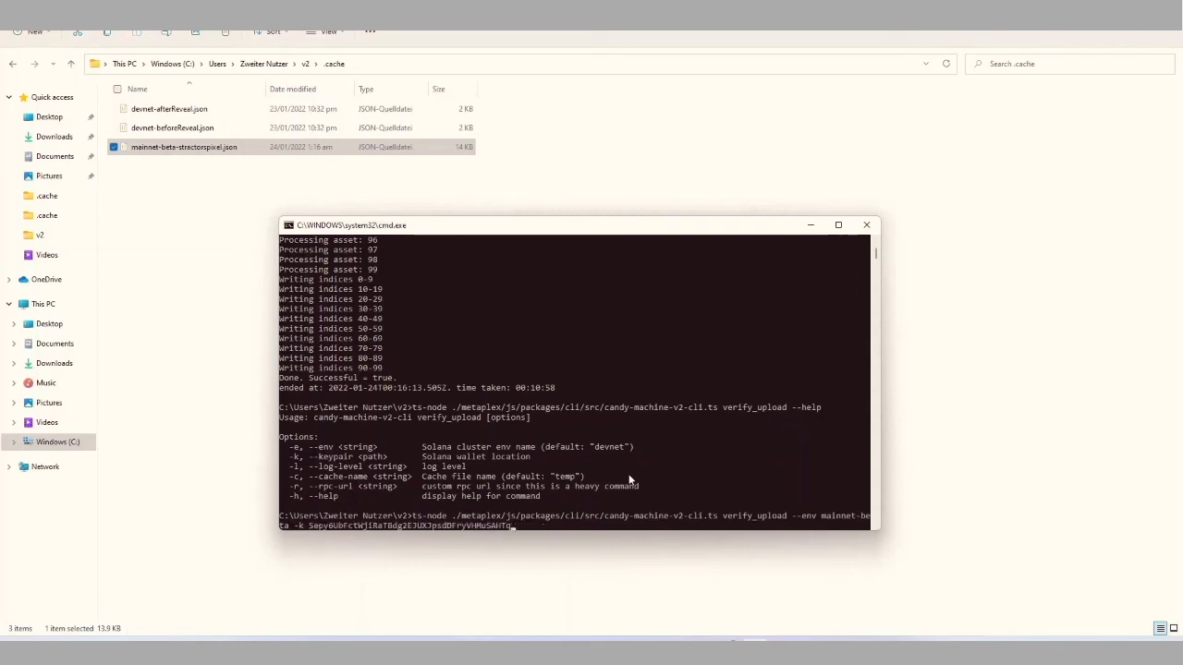
pyautogui.press('BackSpace')
pyautogui.press('BackSpace')
pyautogui.press('BackSpace')
pyautogui.press('BackSpace')
pyautogui.press('BackSpace')
pyautogui.press('BackSpace')
pyautogui.press('BackSpace')
pyautogui.press('BackSpace')
pyautogui.press('BackSpace')
pyautogui.press('BackSpace')
pyautogui.press('BackSpace')
pyautogui.press('BackSpace')
pyautogui.press('BackSpace')
pyautogui.press('BackSpace')
pyautogui.press('BackSpace')
pyautogui.press('BackSpace')
pyautogui.press('BackSpace')
pyautogui.press('BackSpace')
pyautogui.press('BackSpace')
pyautogui.press('BackSpace')
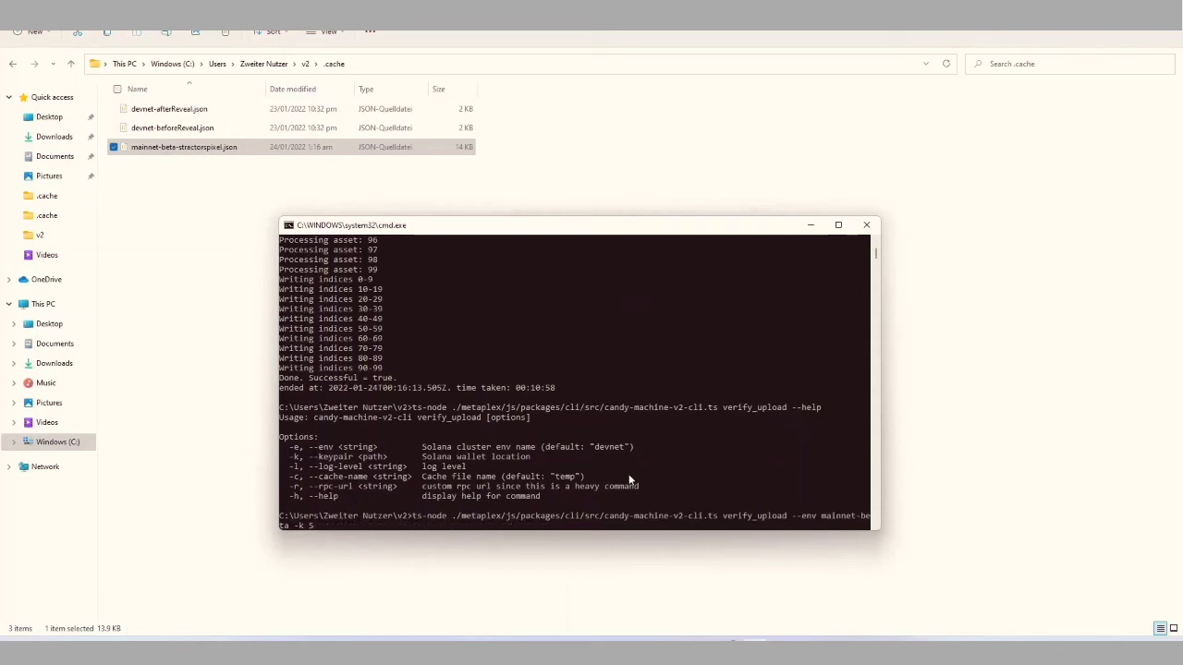
pyautogui.write('trap')
pyautogui.press('Tab')
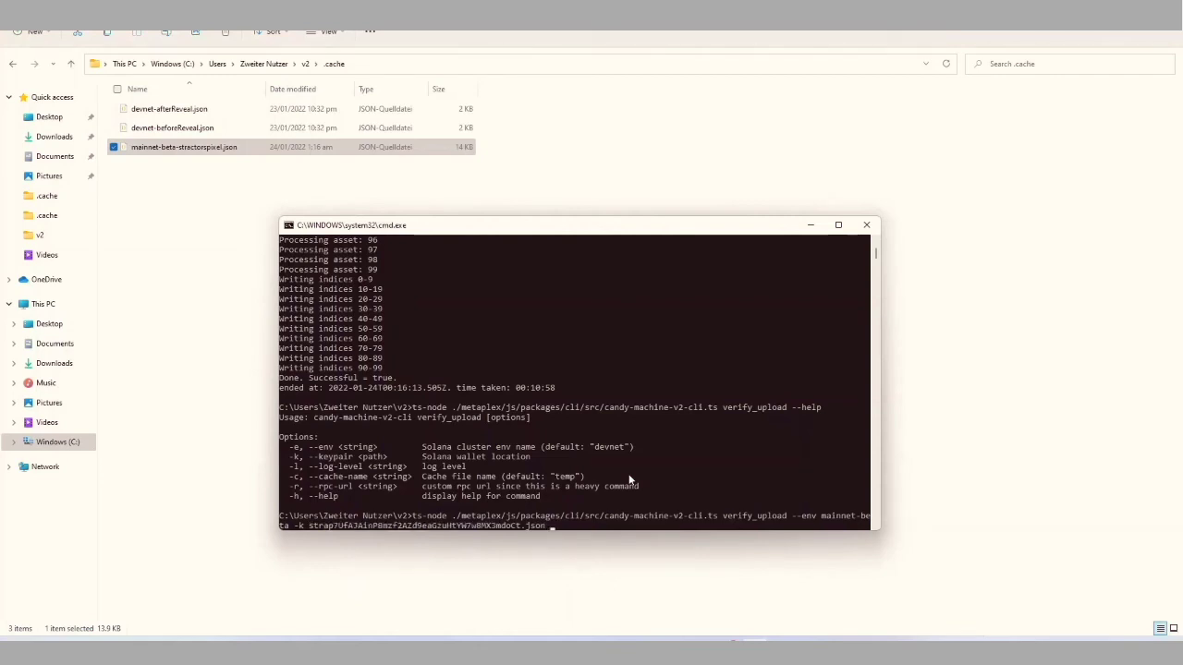
pyautogui.write('-c stractorspixel --rpc-url')
# Add the QuickNode HTTP URL as --rpc-url and run the mainnet upload verification.
pyautogui.click(545, 582)
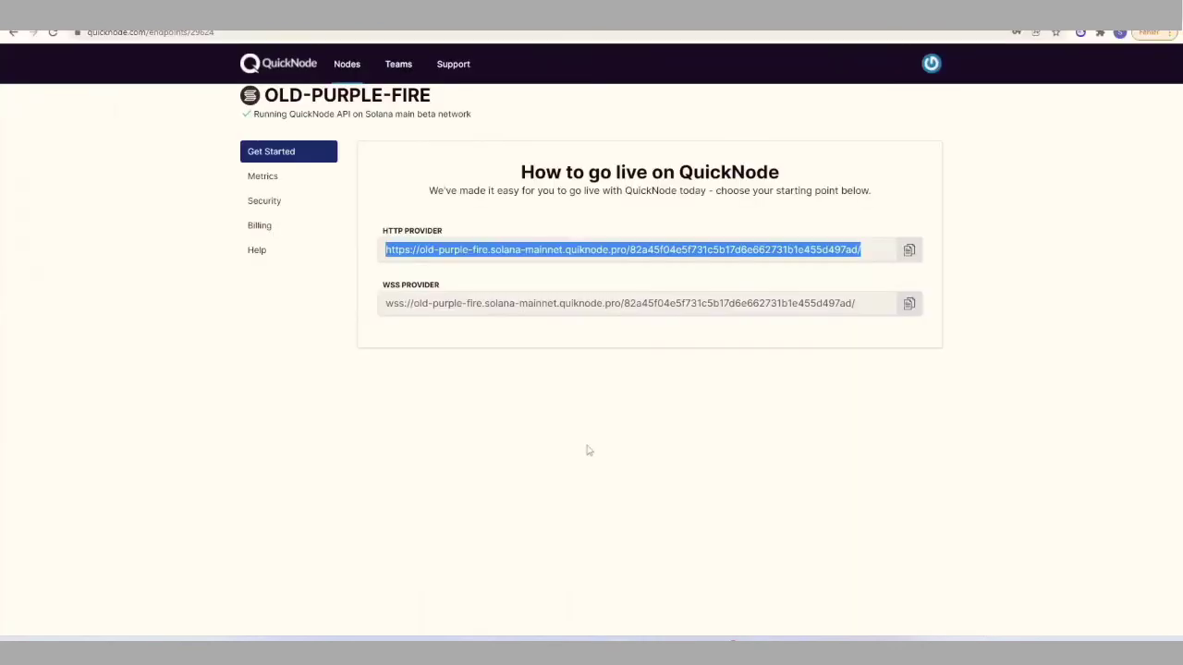
pyautogui.click(908, 250)
pyautogui.click(781, 587)
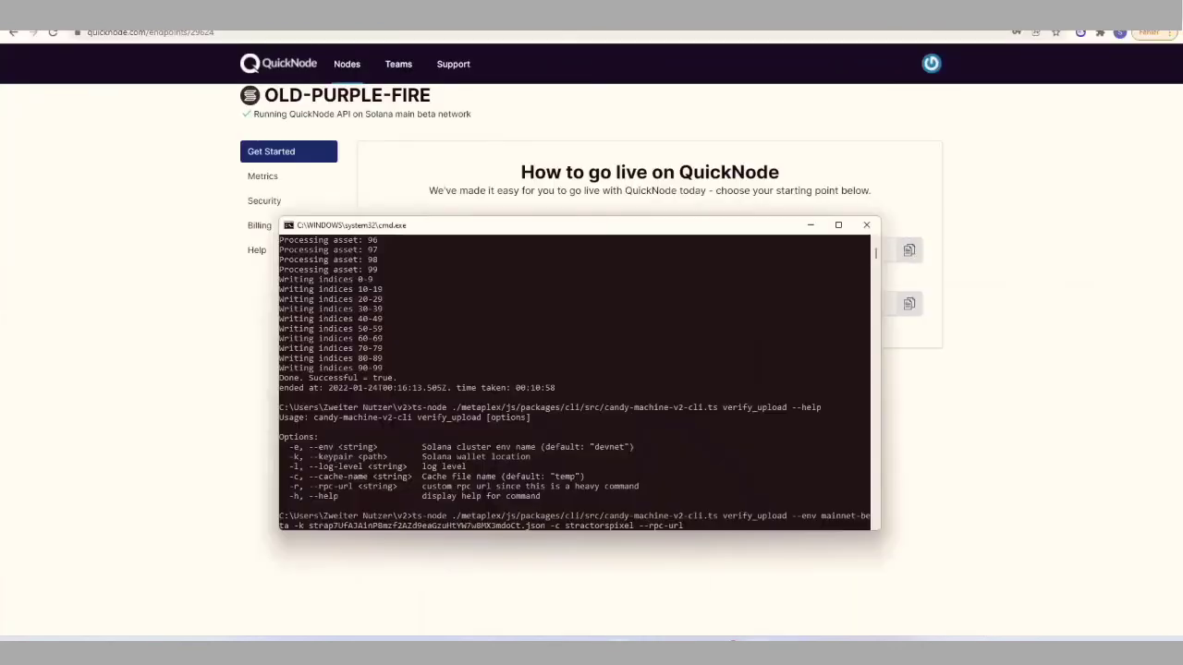
pyautogui.write('rl')
pyautogui.hotkey('ctrl', 'v')
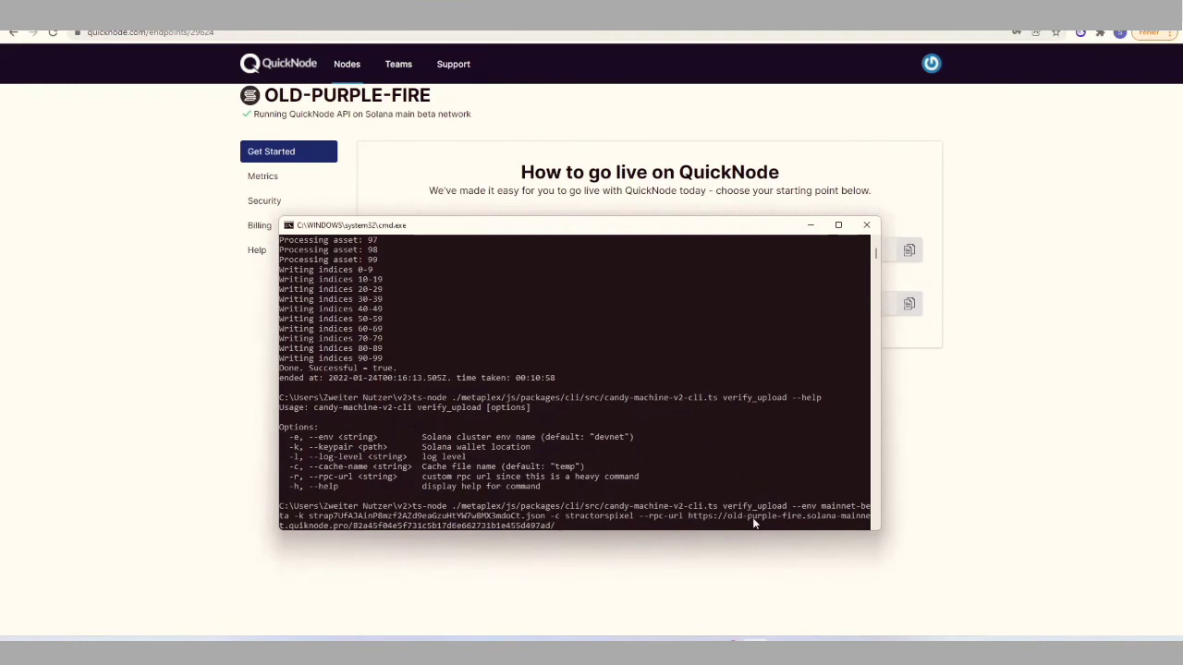
pyautogui.press('Return')
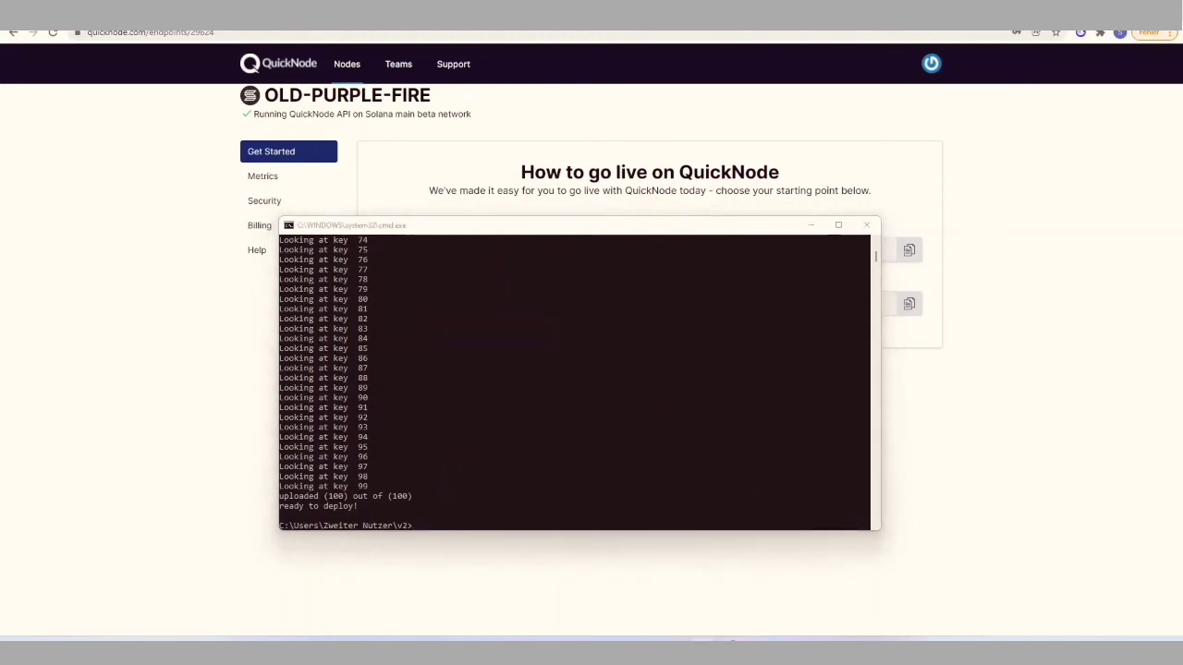
# Turn the recalled verify_upload command into verify_price -p 0.1 with the RPC URL slash fixed, and run it.
pyautogui.click(595, 520)
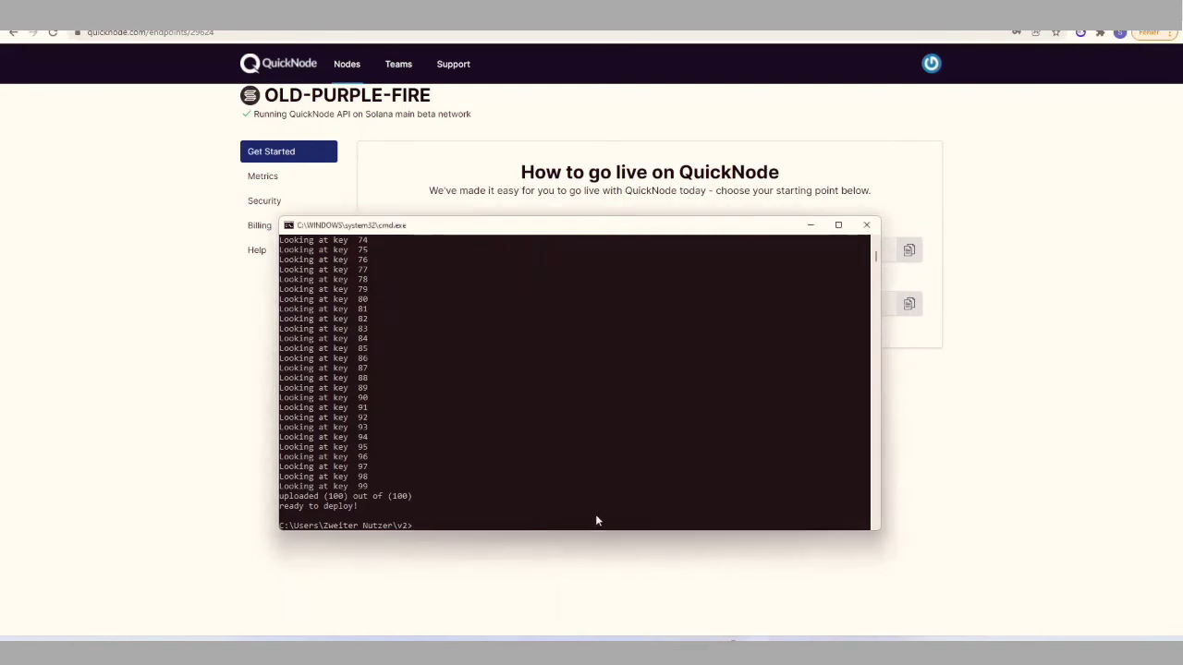
pyautogui.rightClick(596, 520)
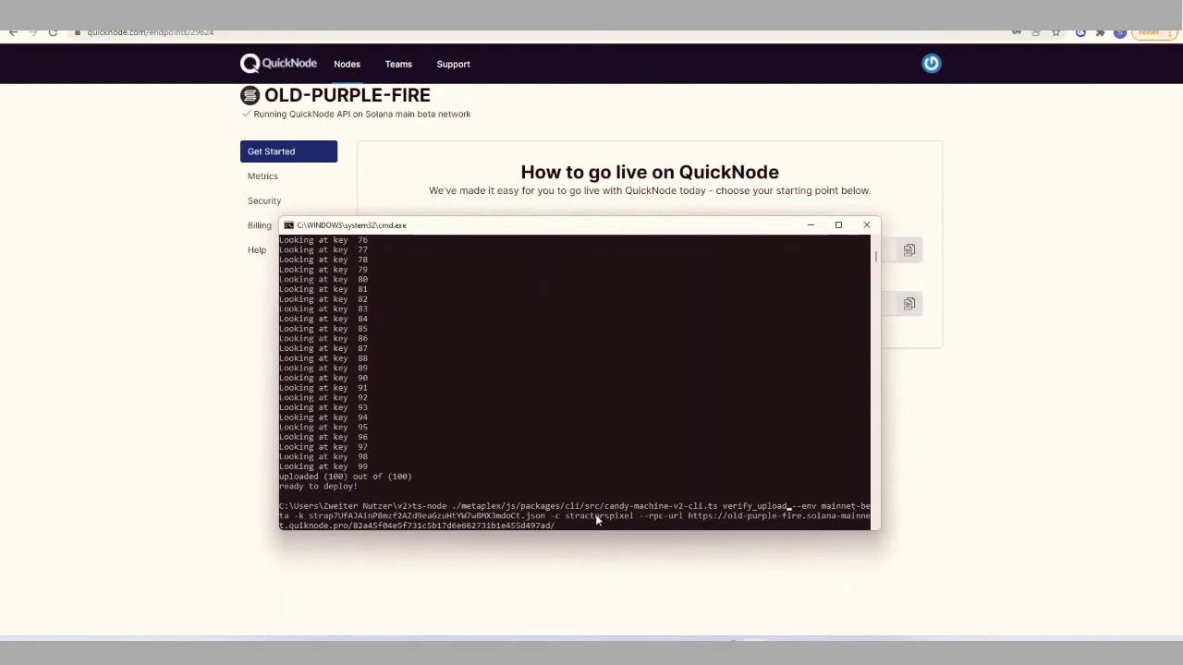
pyautogui.press('BackSpace')
pyautogui.press('BackSpace')
pyautogui.press('BackSpace')
pyautogui.press('BackSpace')
pyautogui.press('BackSpace')
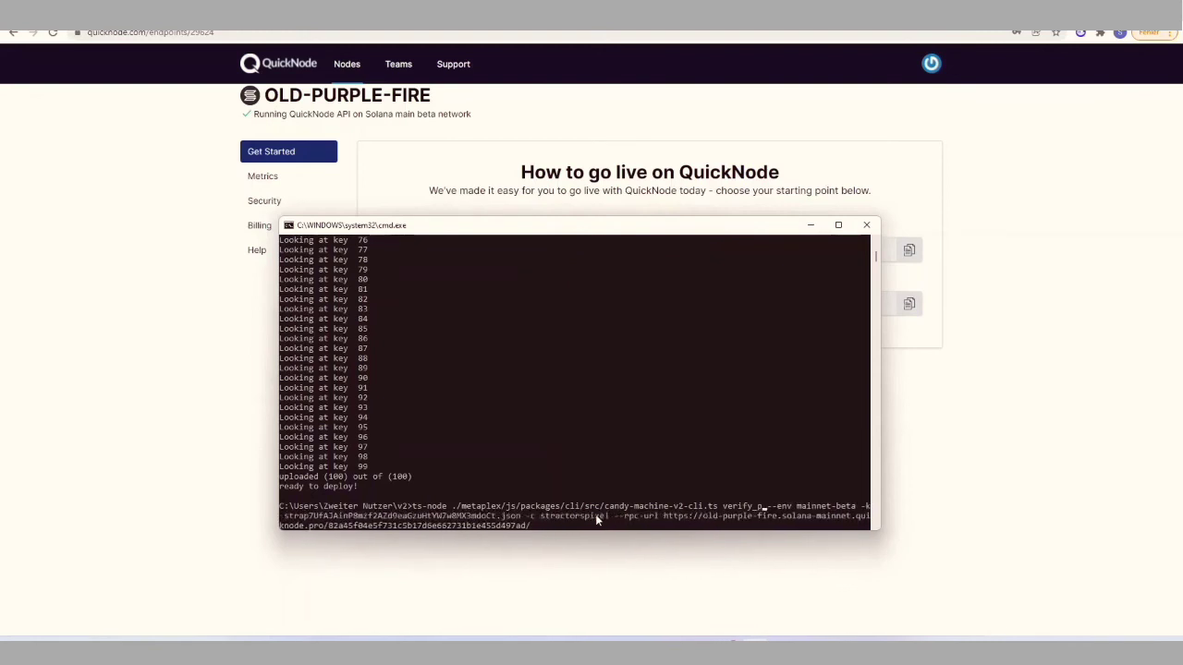
pyautogui.write('rice')
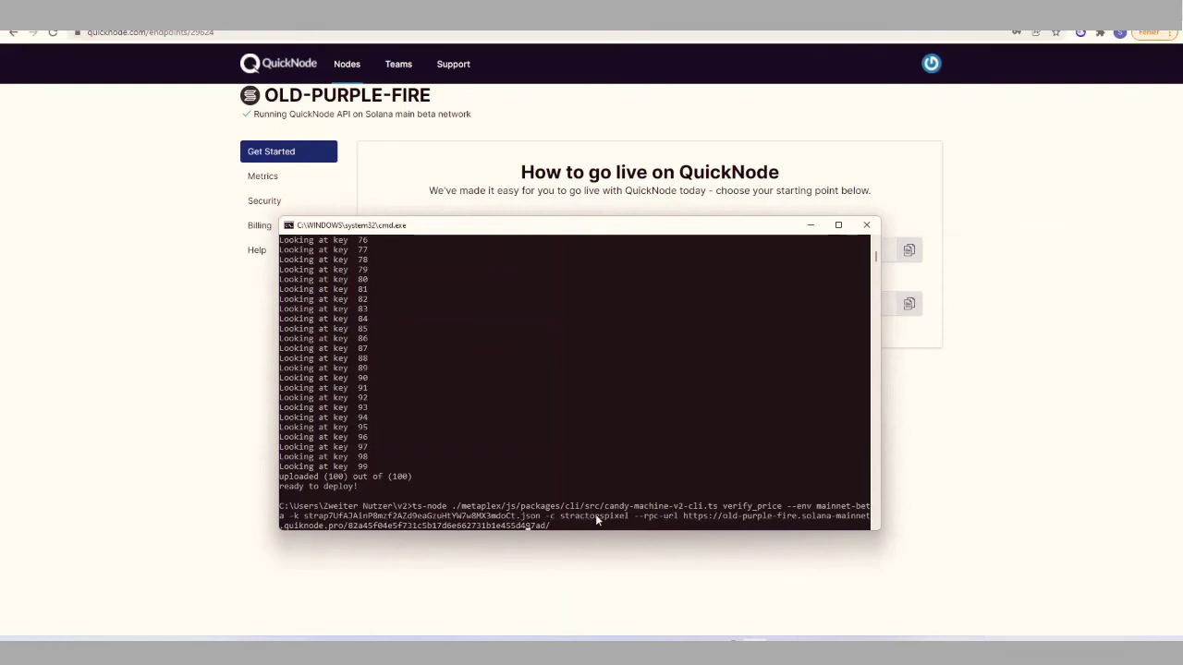
pyautogui.press('BackSpace')
pyautogui.press('Return')
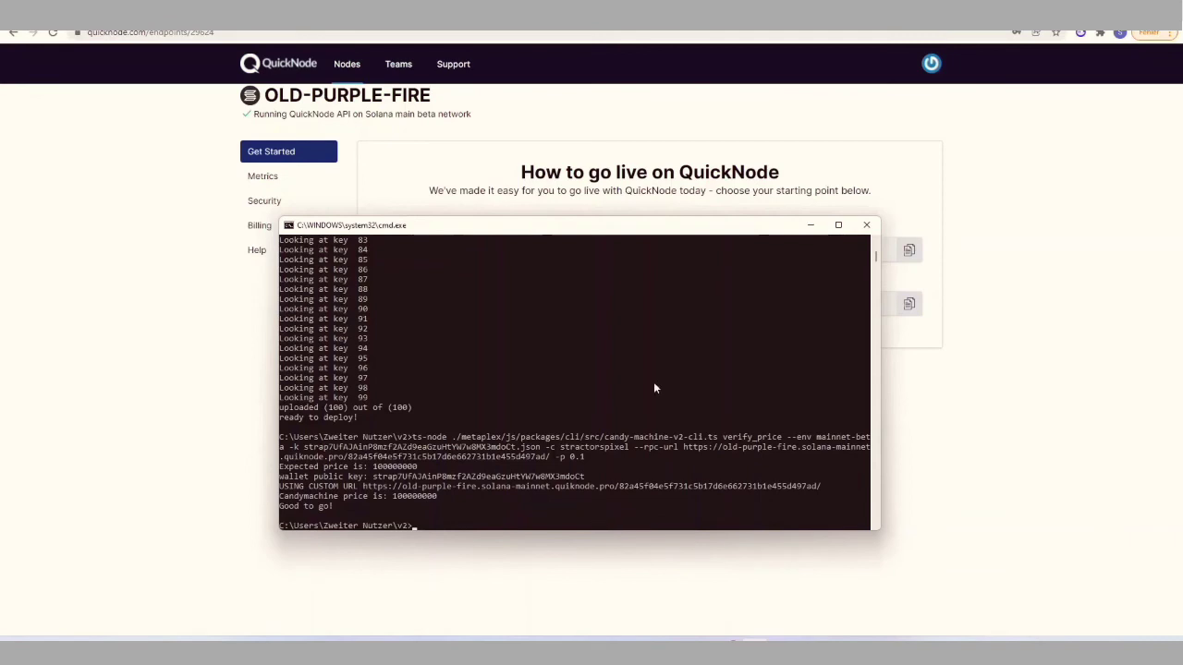
# Copy the candyMachine ID from the .cache file mainnet-beta-stractorspixel.json.
pyautogui.moveTo(537, 651)
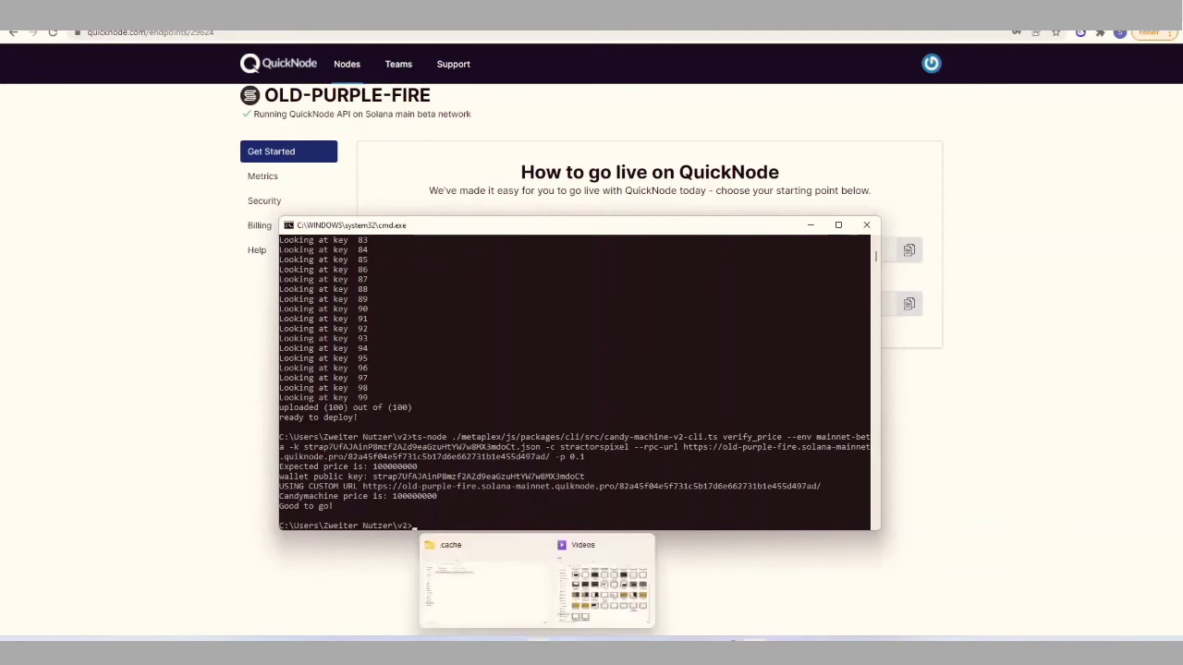
pyautogui.click(527, 602)
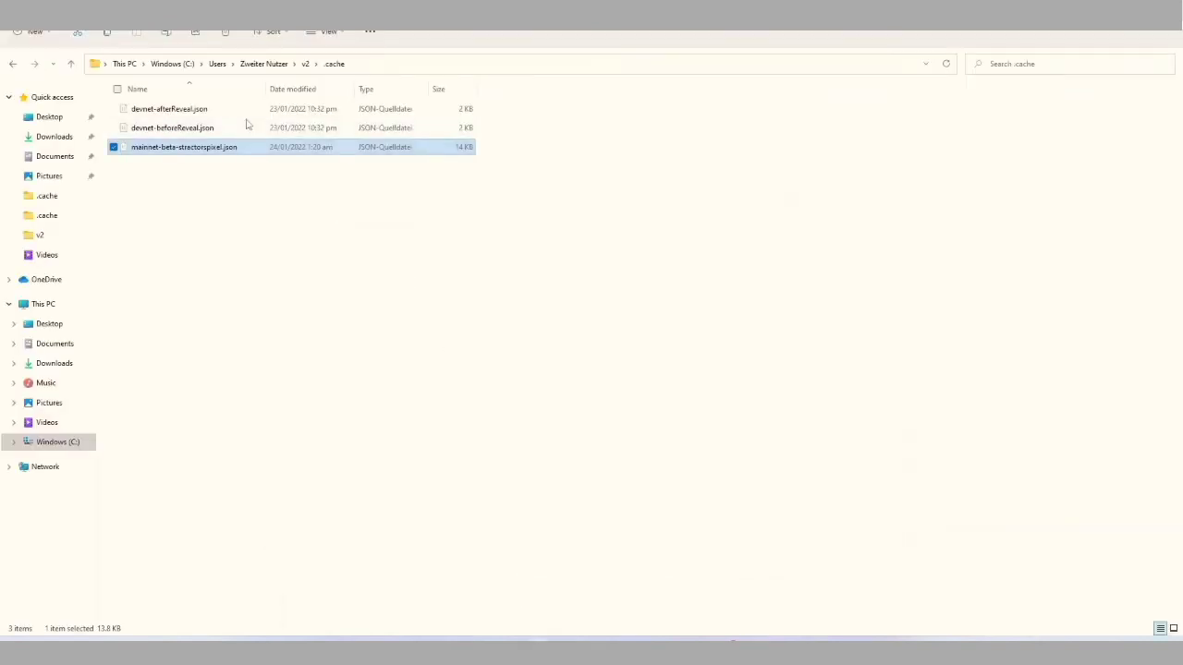
pyautogui.click(308, 63)
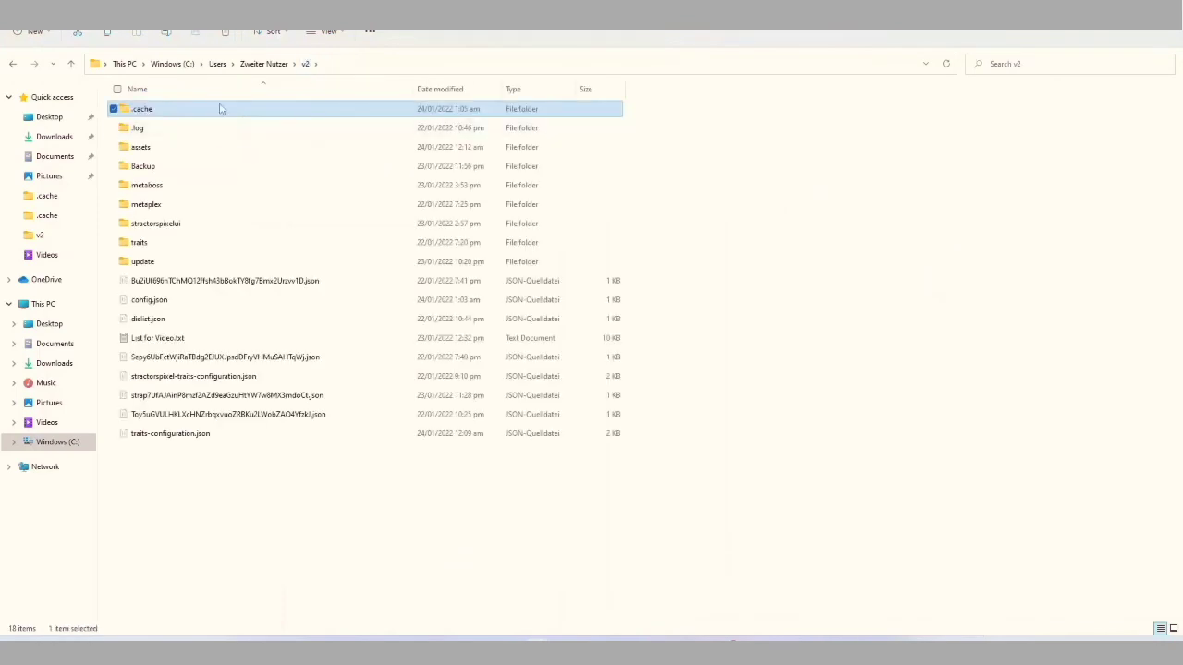
pyautogui.doubleClick(220, 109)
pyautogui.doubleClick(195, 150)
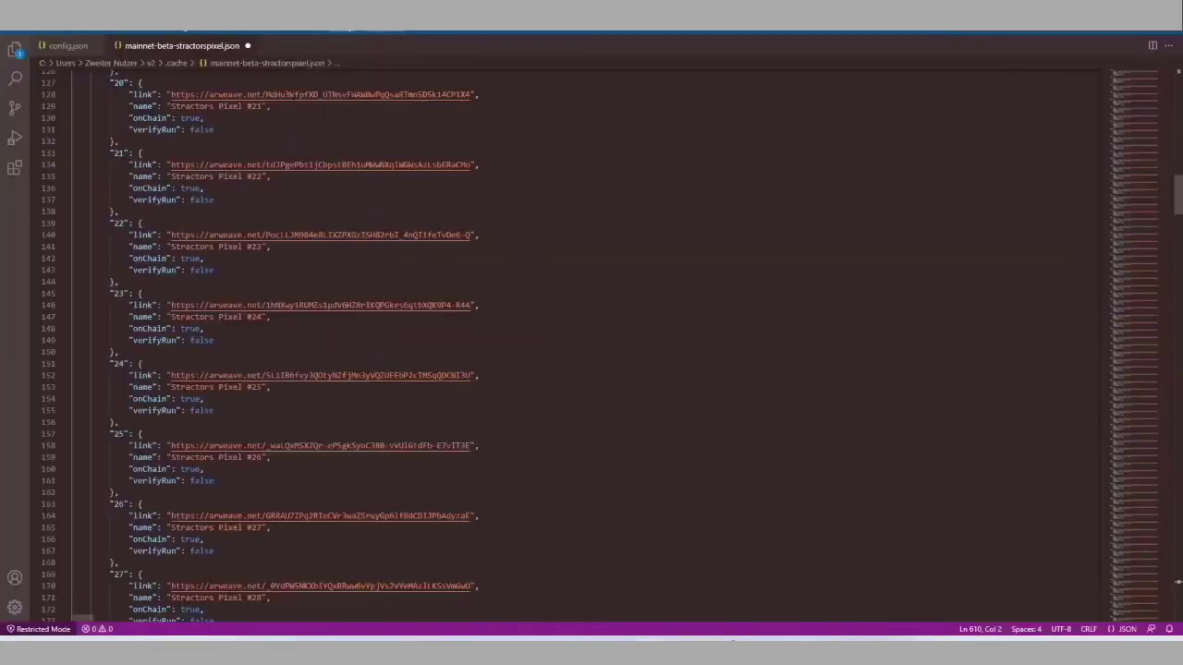
pyautogui.scroll(20, 193, 73)
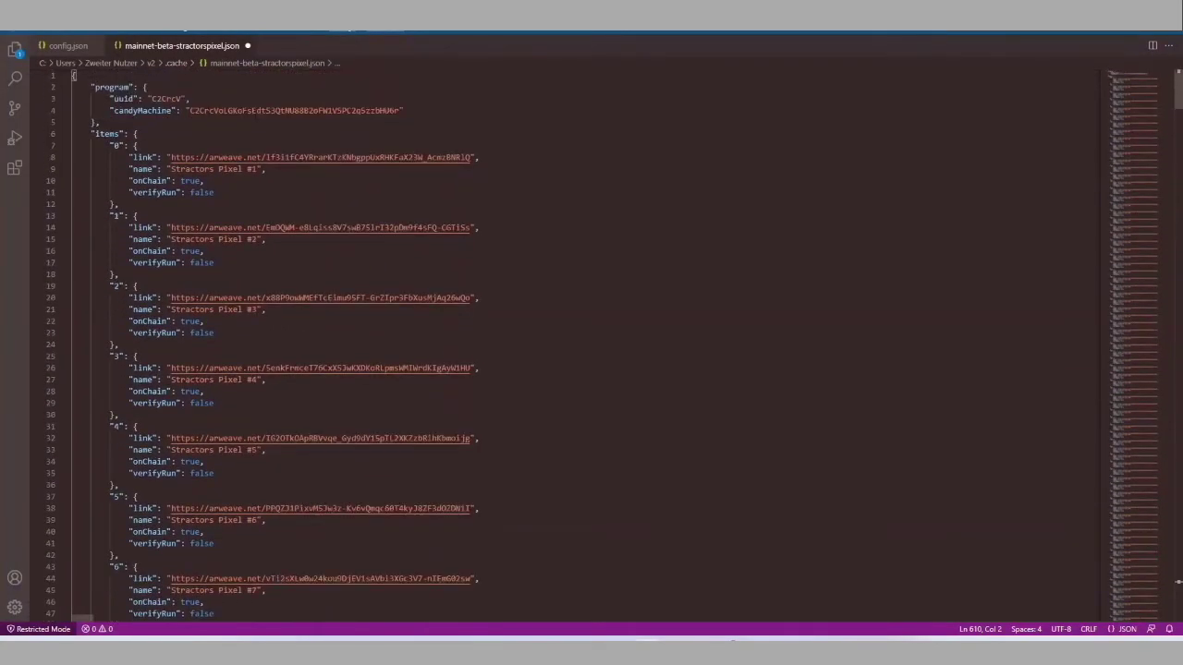
pyautogui.doubleClick(294, 110)
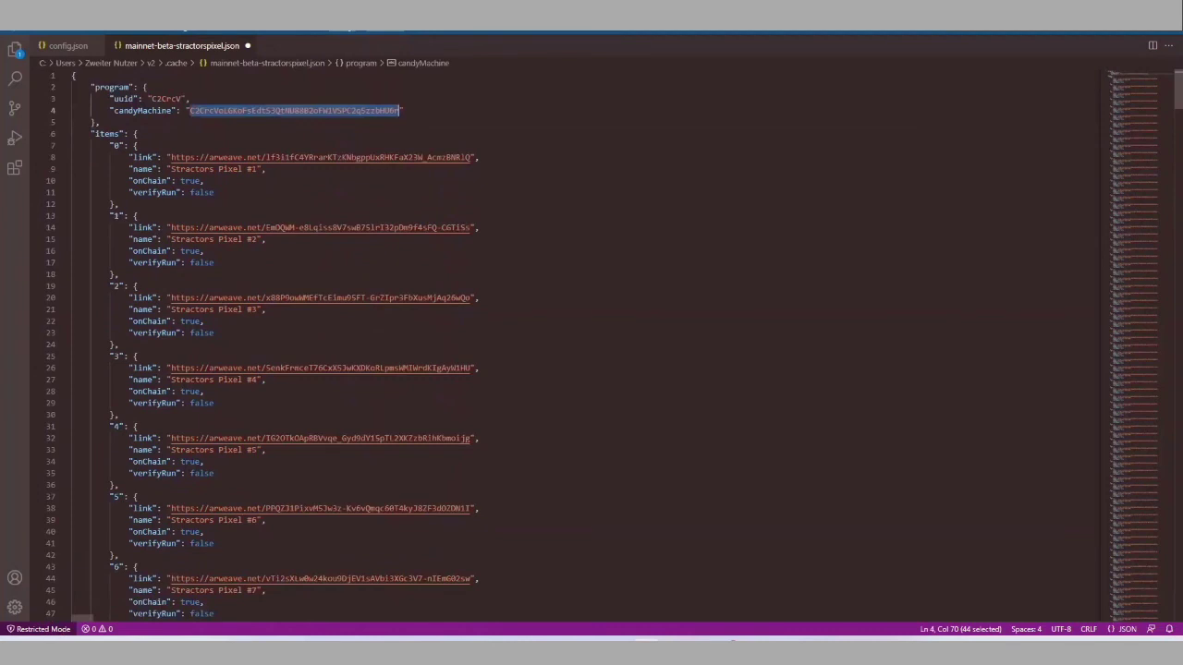
pyautogui.hotkey('alt', 'Tab')
# Open the .env file in the v2 > stractorspixelui folder.
pyautogui.click(305, 64)
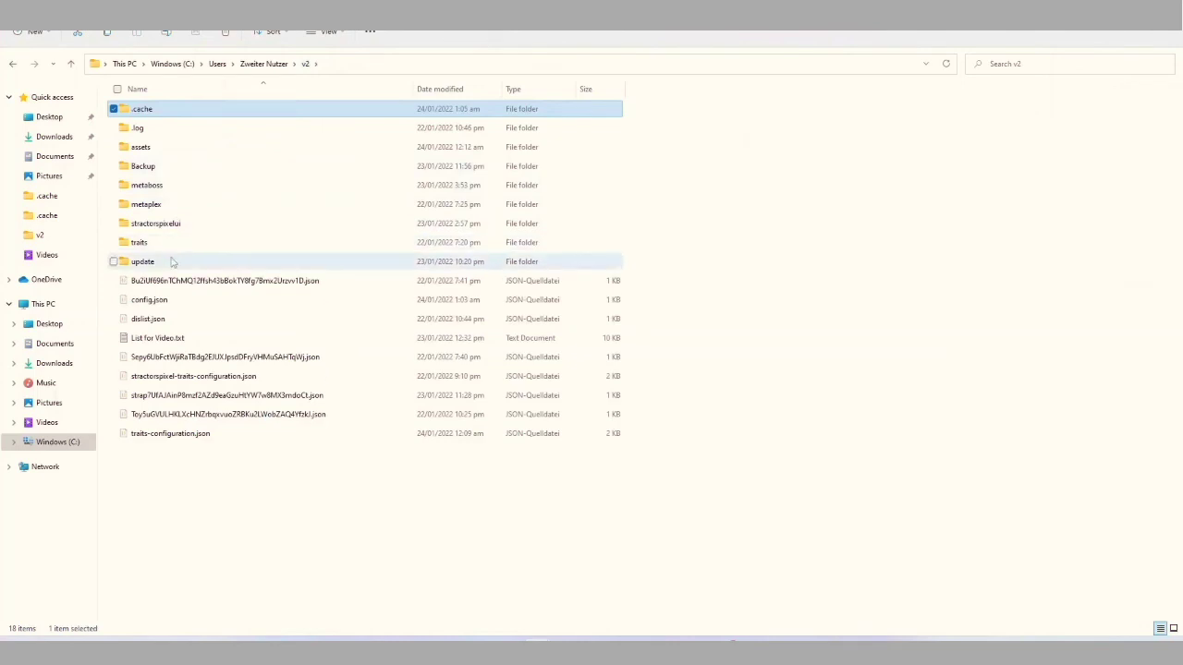
pyautogui.doubleClick(176, 225)
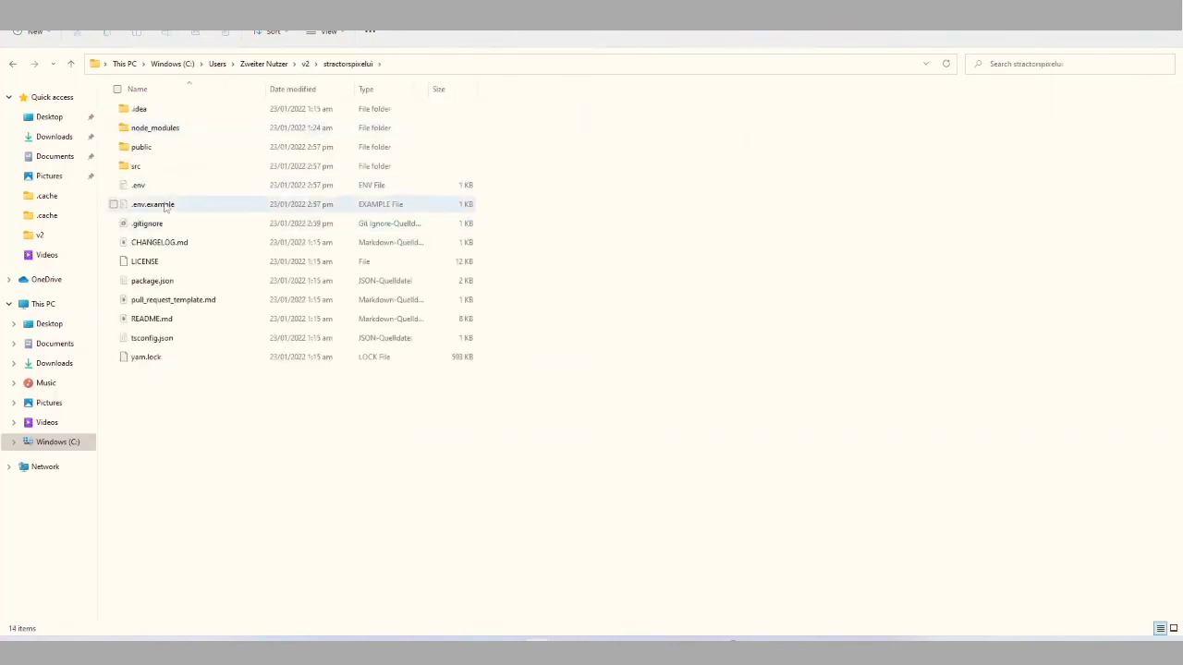
pyautogui.click(166, 194)
pyautogui.doubleClick(296, 178)
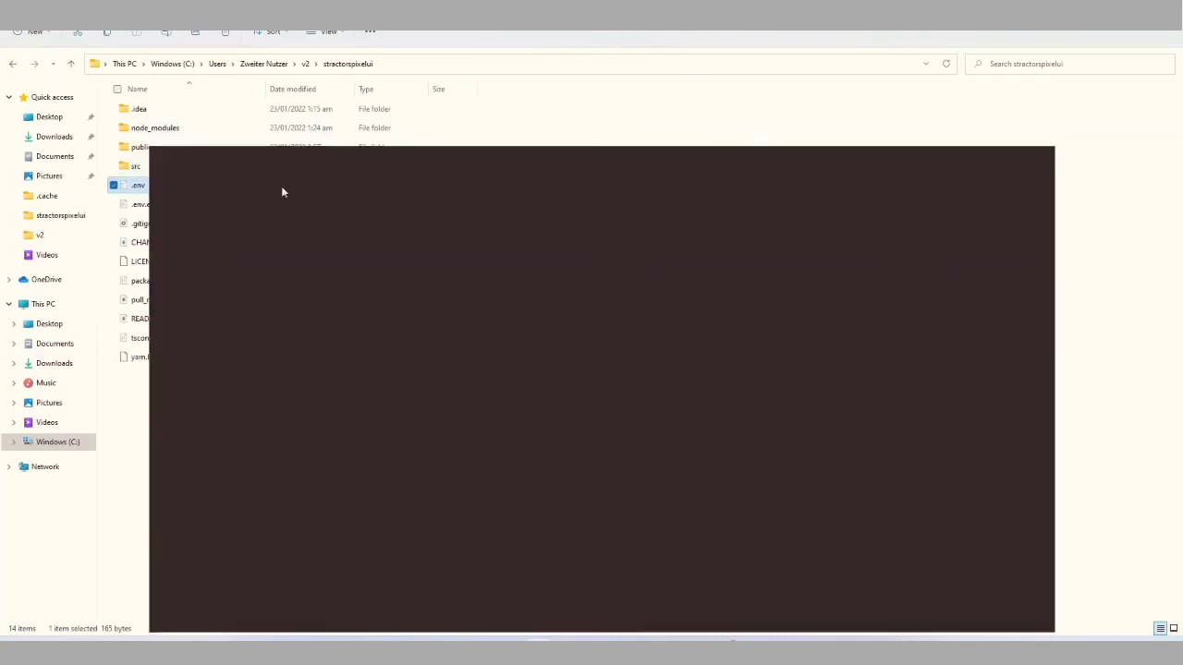
# Paste the mainnet candy machine ID on line 1 and change the network from devnet to mainnet-beta.
pyautogui.doubleClick(310, 74)
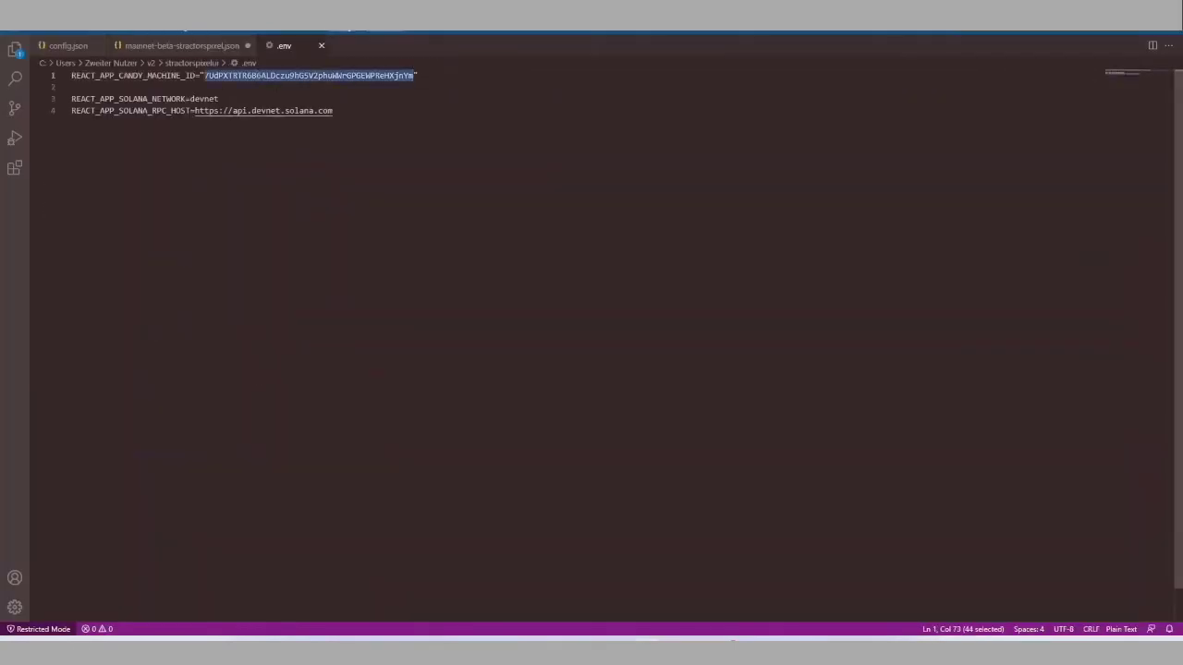
pyautogui.hotkey('ctrl', 'v')
pyautogui.doubleClick(203, 98)
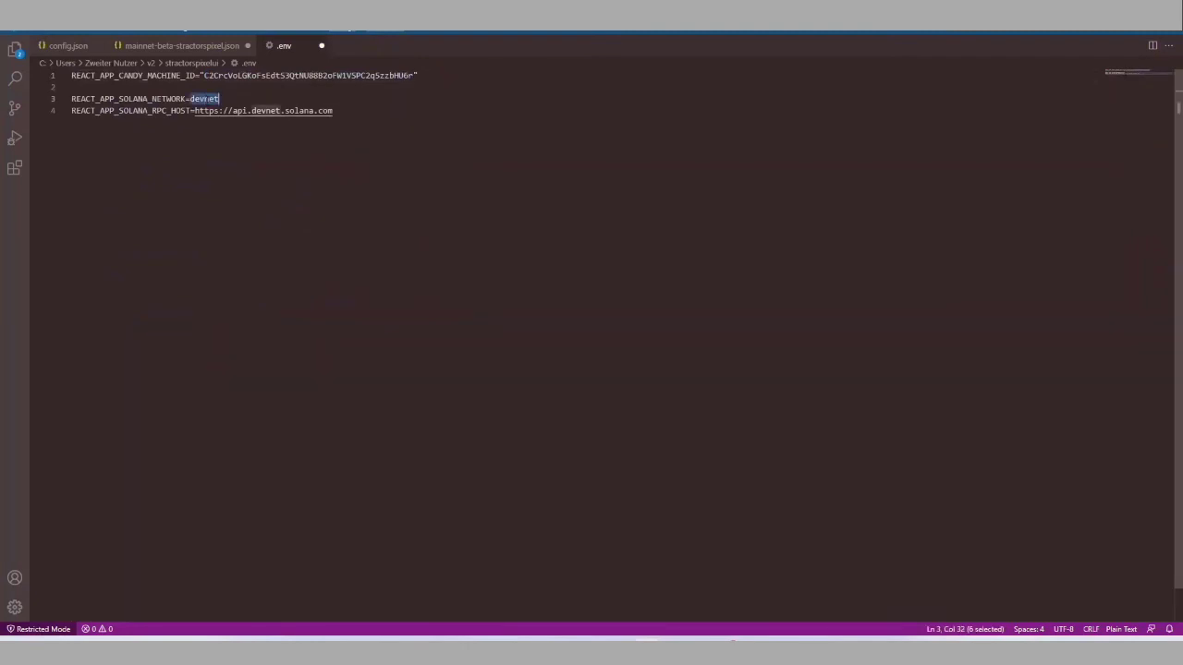
pyautogui.write('main')
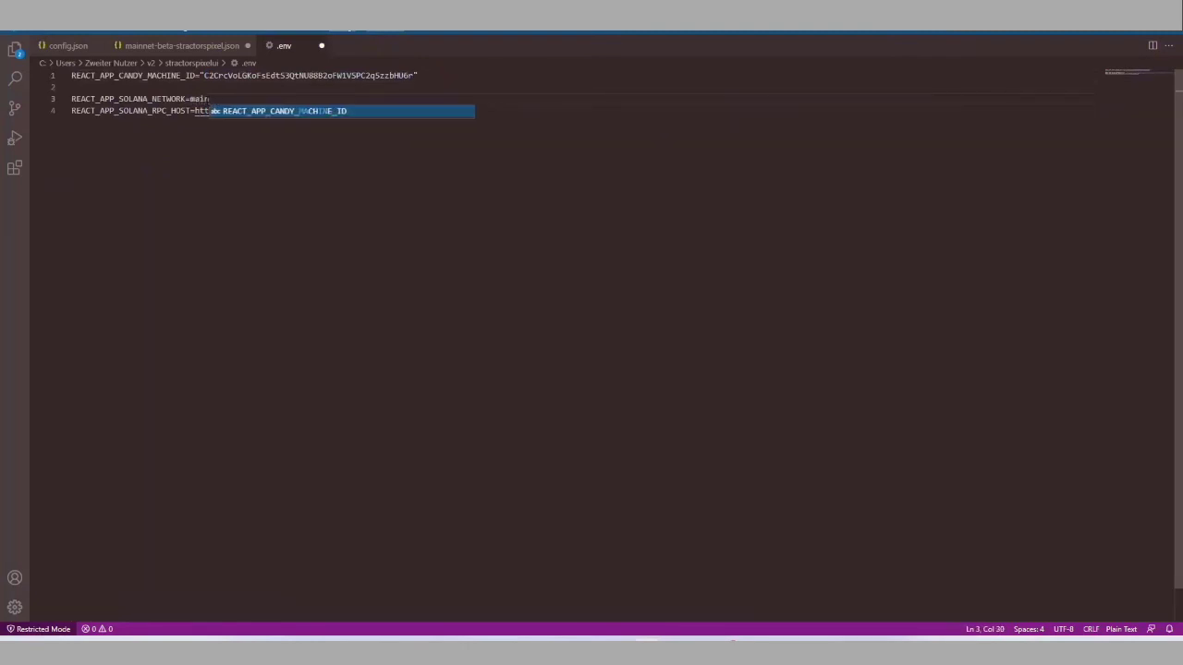
pyautogui.write('net-')
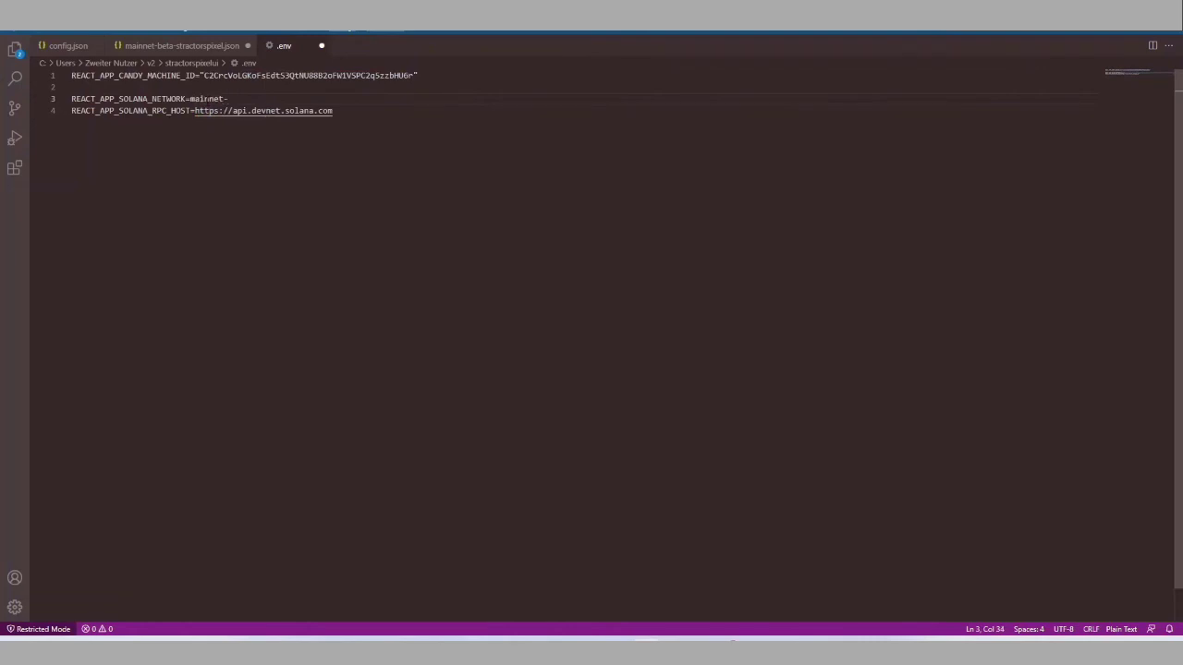
pyautogui.write('beta')
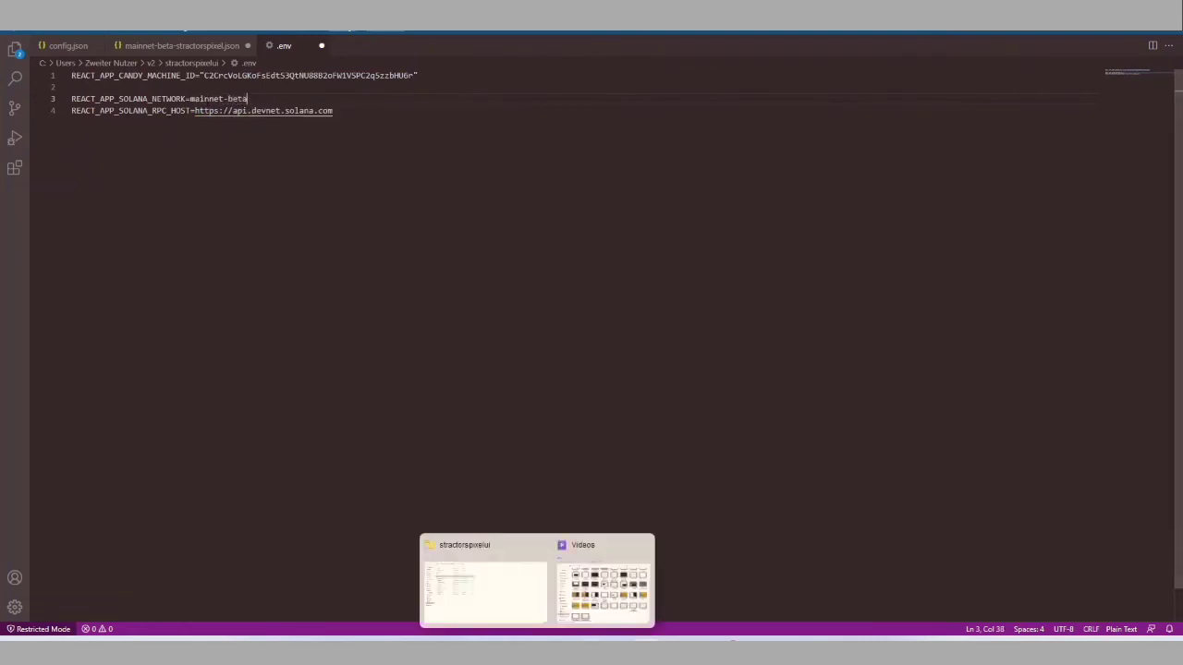
# Replace the devnet RPC URL with the QuickNode HTTP provider URL and save .env.
pyautogui.click(524, 612)
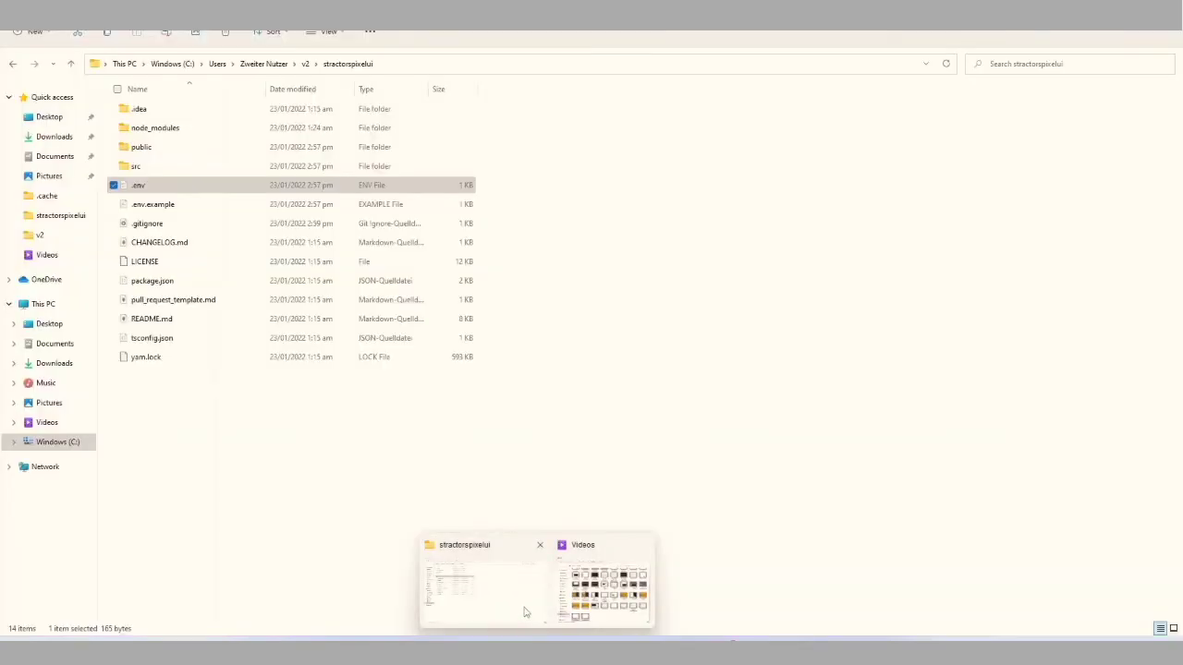
pyautogui.click(568, 610)
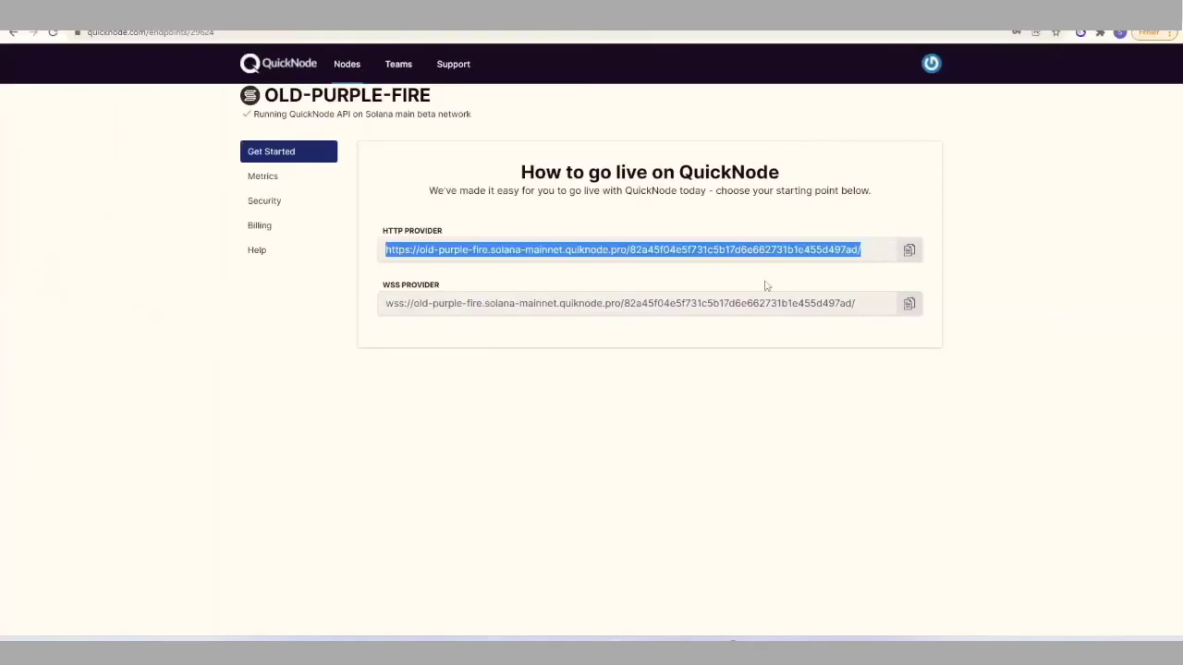
pyautogui.click(909, 250)
pyautogui.moveTo(732, 639)
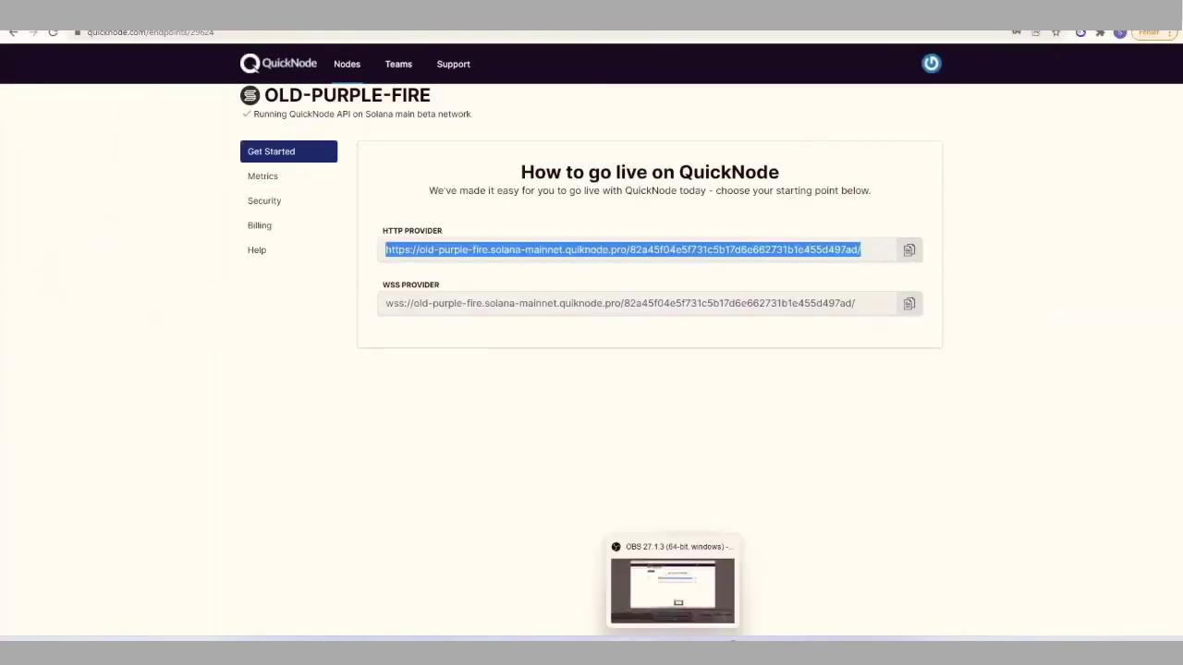
pyautogui.moveTo(644, 639)
pyautogui.click(644, 585)
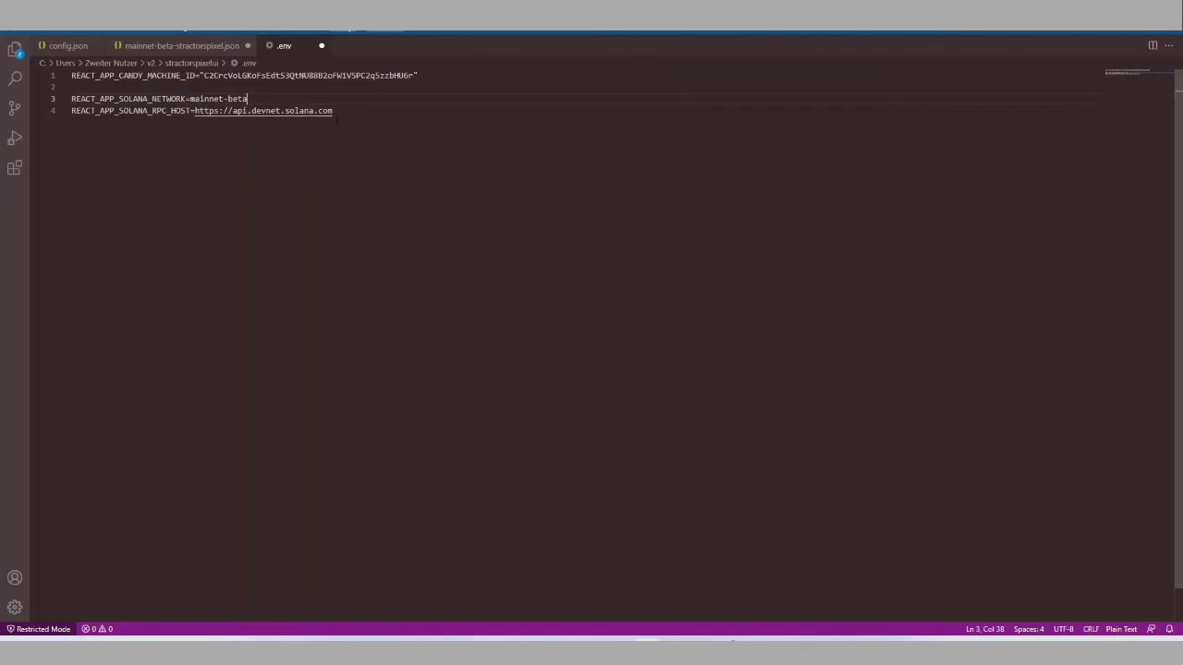
pyautogui.moveTo(332, 110); pyautogui.dragTo(195, 110)
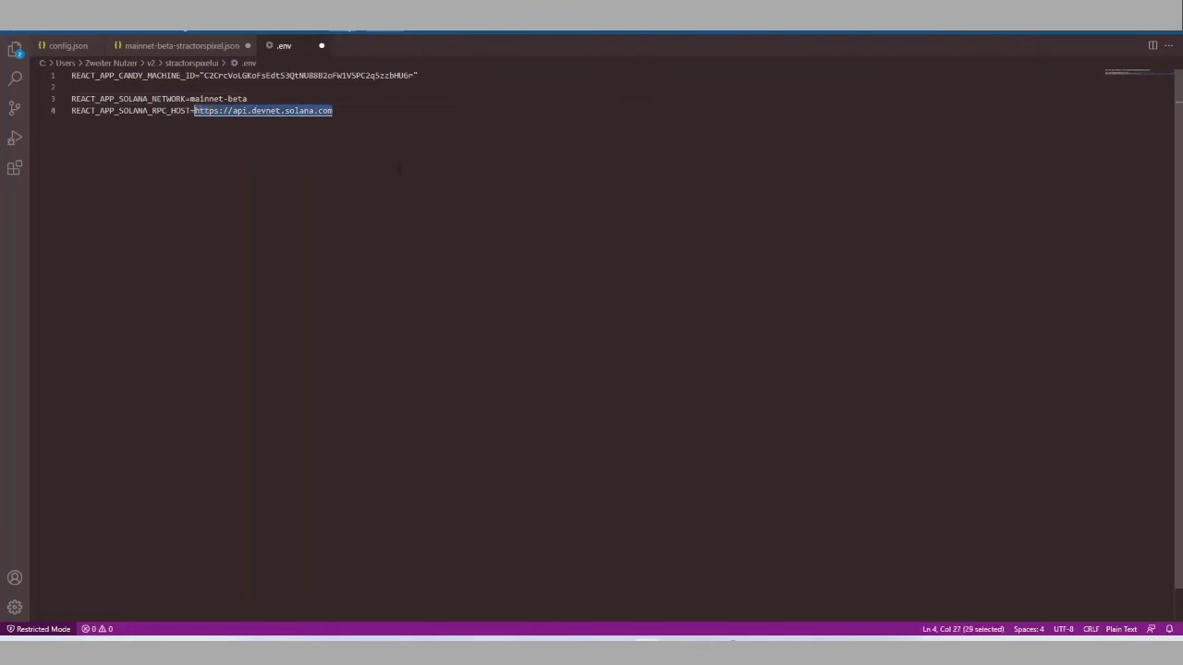
pyautogui.hotkey('ctrl', 'v')
pyautogui.hotkey('ctrl', 's')
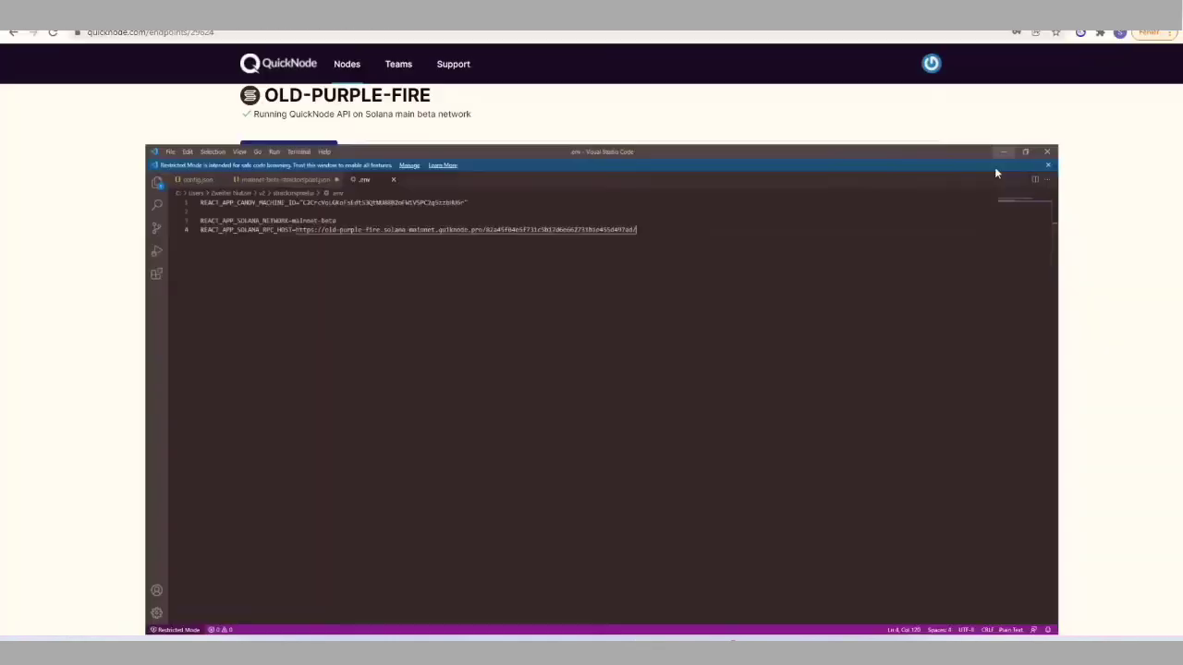
pyautogui.click(998, 156)
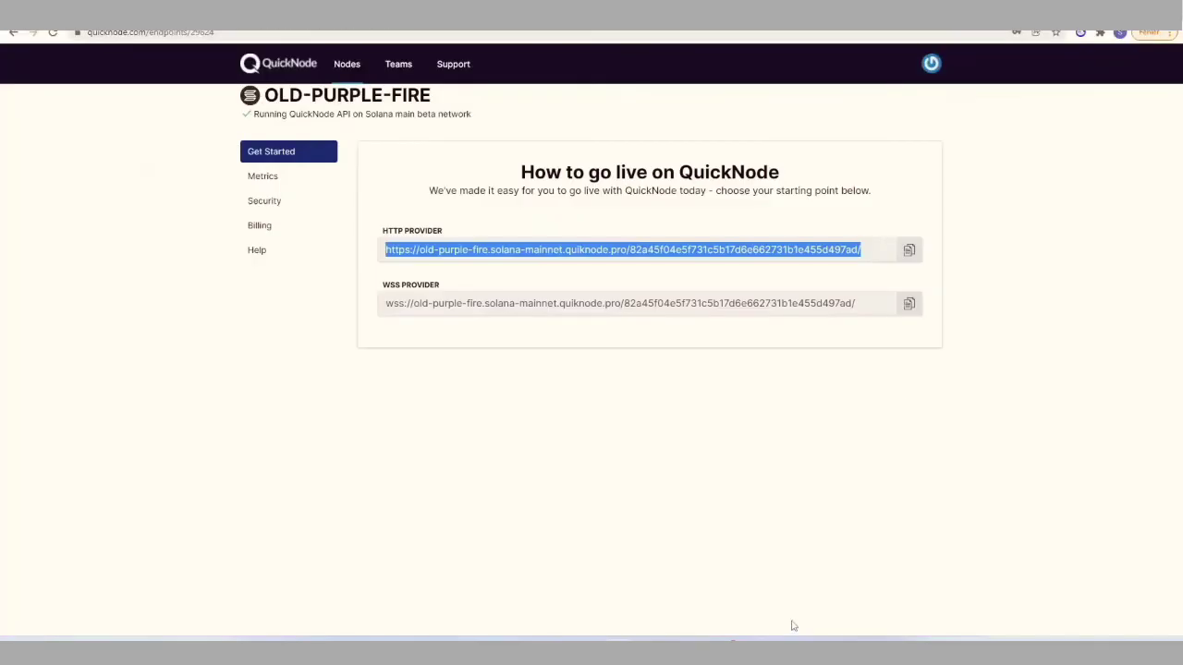
pyautogui.moveTo(731, 639)
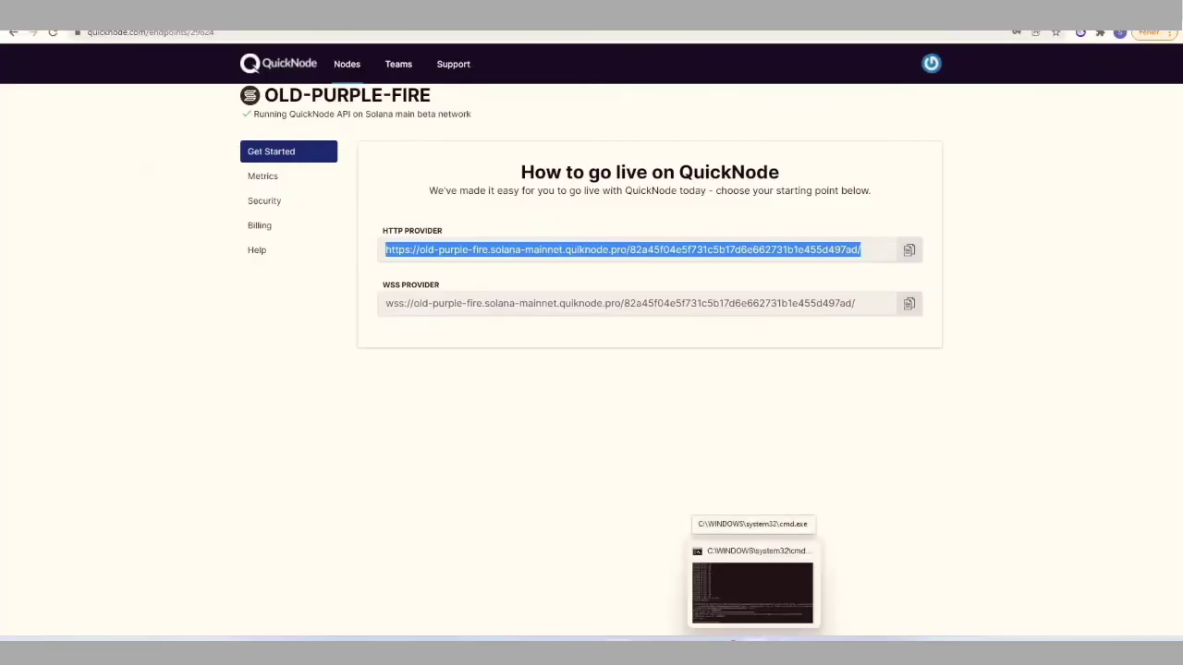
# Go into the stractorspixelui folder and stage all changes with git add.
pyautogui.click(752, 582)
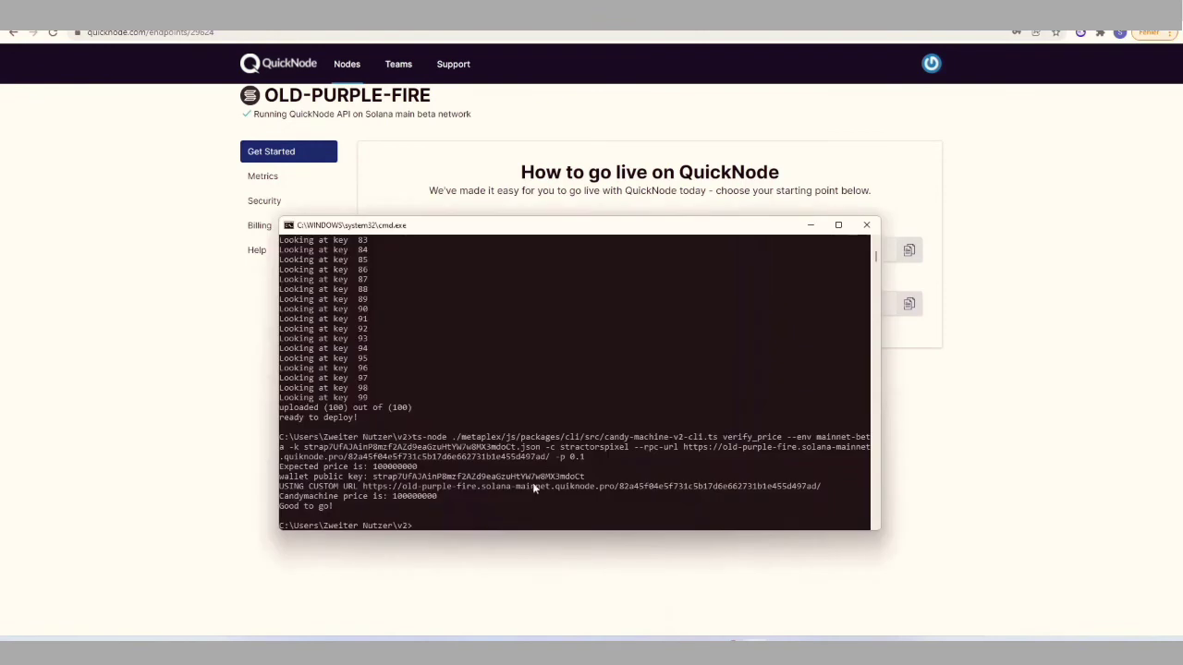
pyautogui.write('cd ')
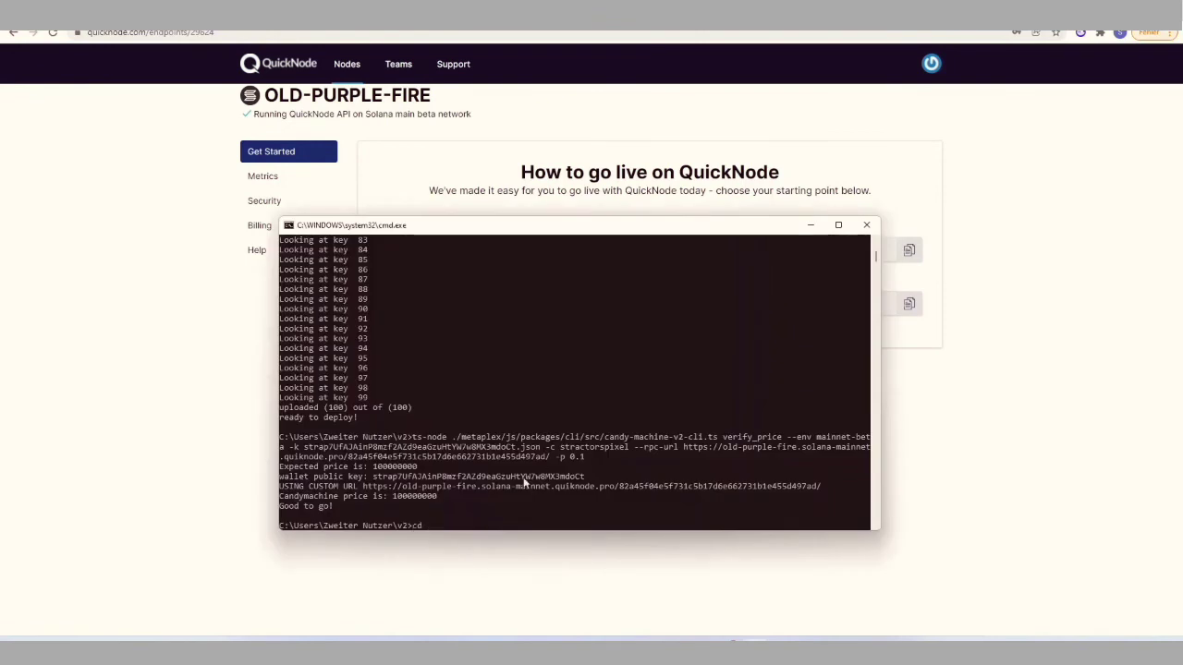
pyautogui.write('strac')
pyautogui.press('Tab')
pyautogui.press('Return')
pyautogui.write('git')
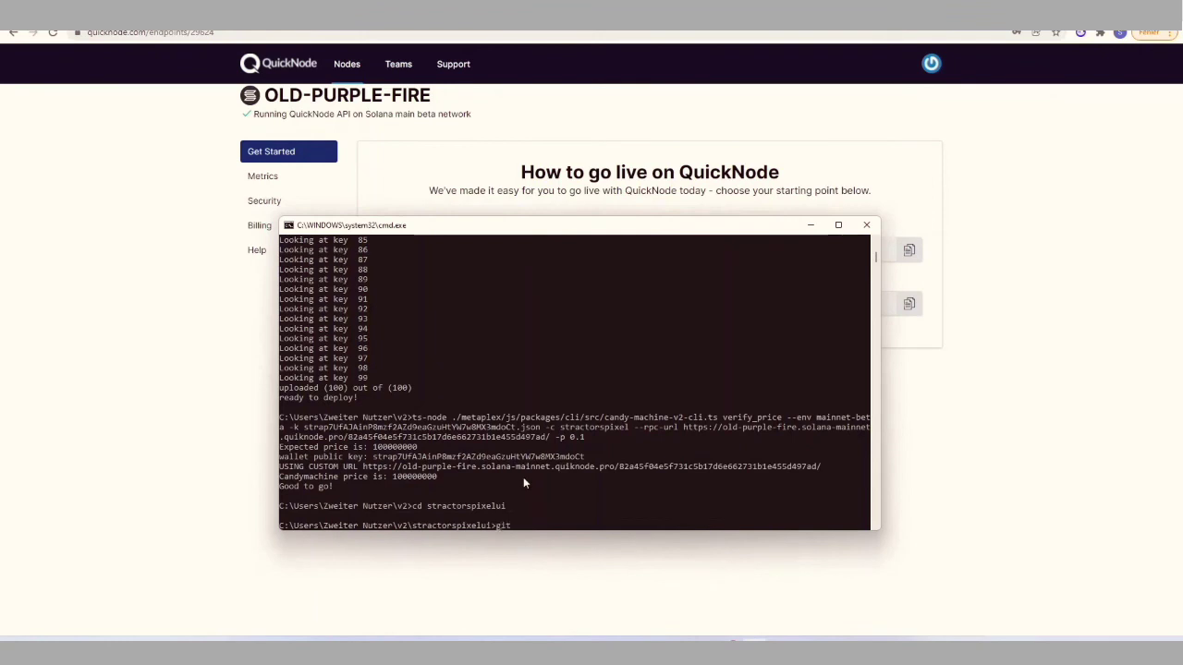
pyautogui.write(' add .')
pyautogui.press('Return')
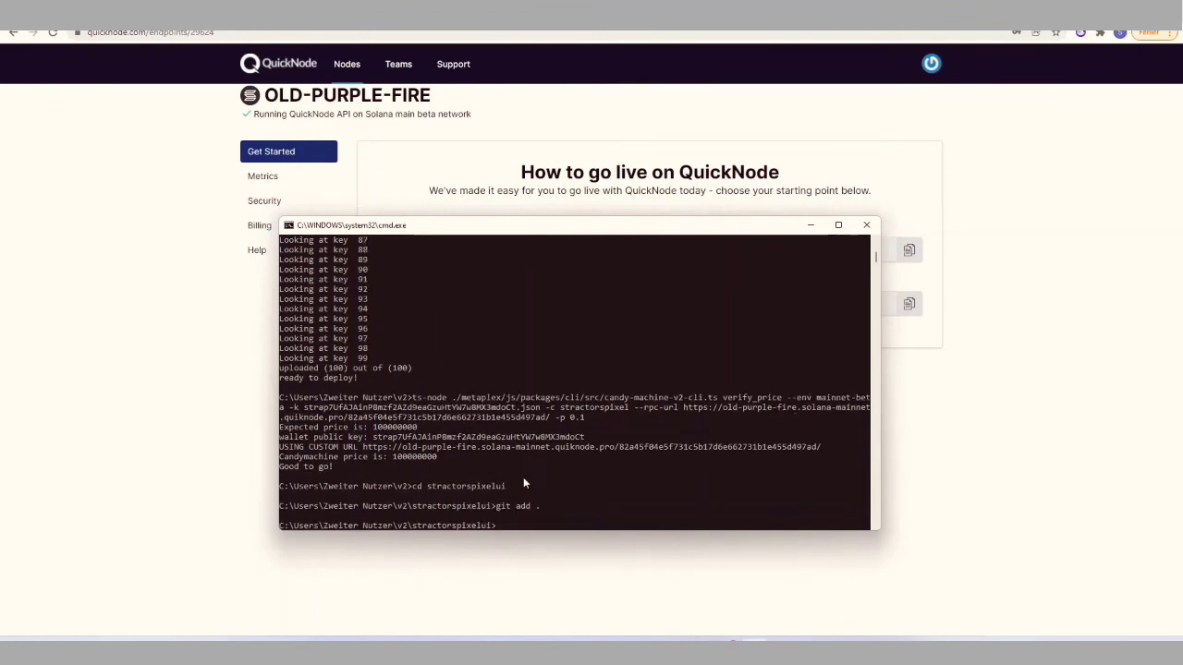
# Commit with message "edited .env for mainnet" and start the local site with yarn start.
pyautogui.write('git commit -m "edited .env"')
pyautogui.press('BackSpace')
pyautogui.write('for mainnet"')
pyautogui.press('Return')
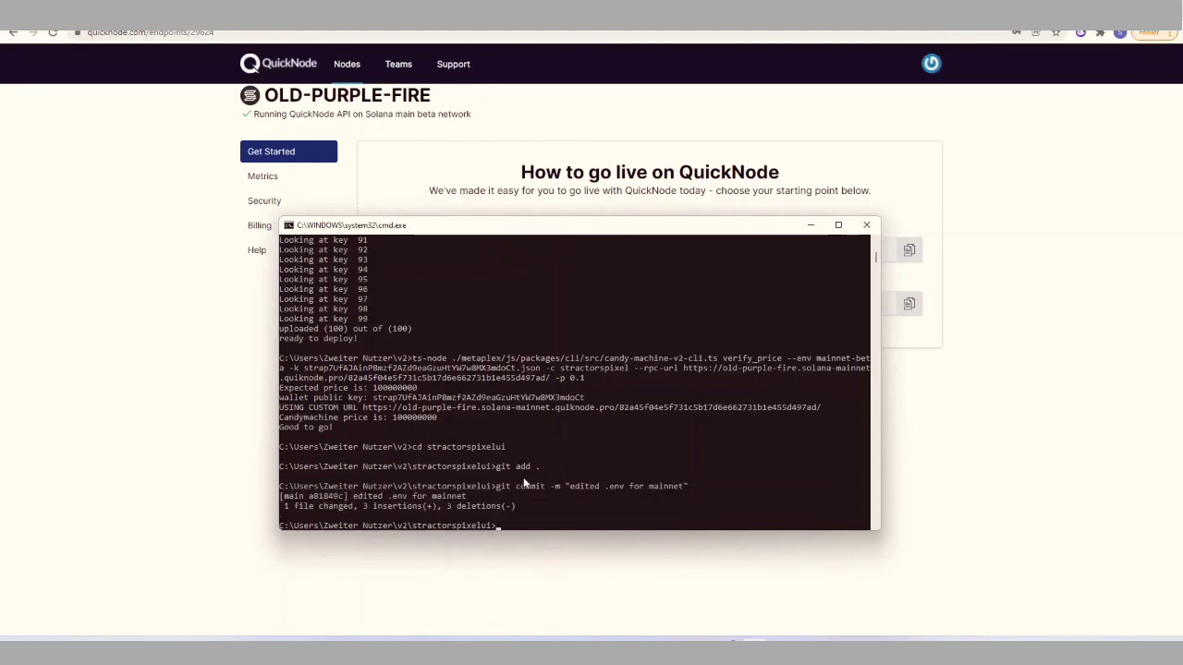
pyautogui.write('yarn start')
pyautogui.press('Return')
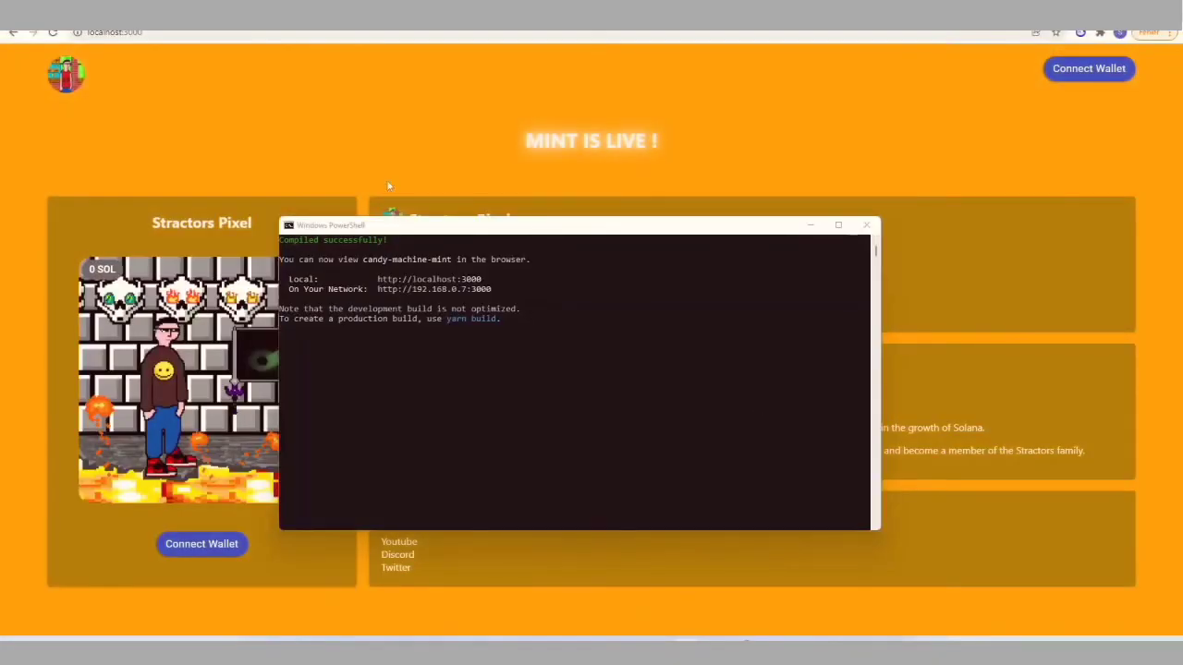
# Connect Phantom to the local mint page, showing 0.1 SOL price and 0 / 100 minted.
pyautogui.hotkey('alt', 'Tab')
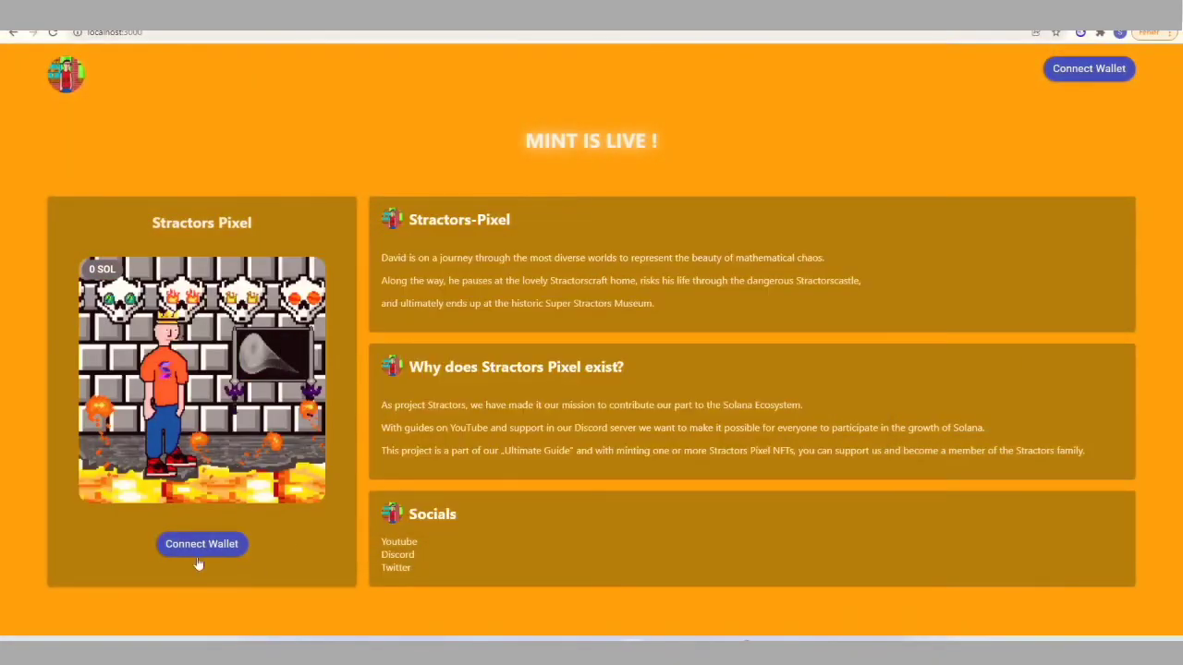
pyautogui.click(197, 545)
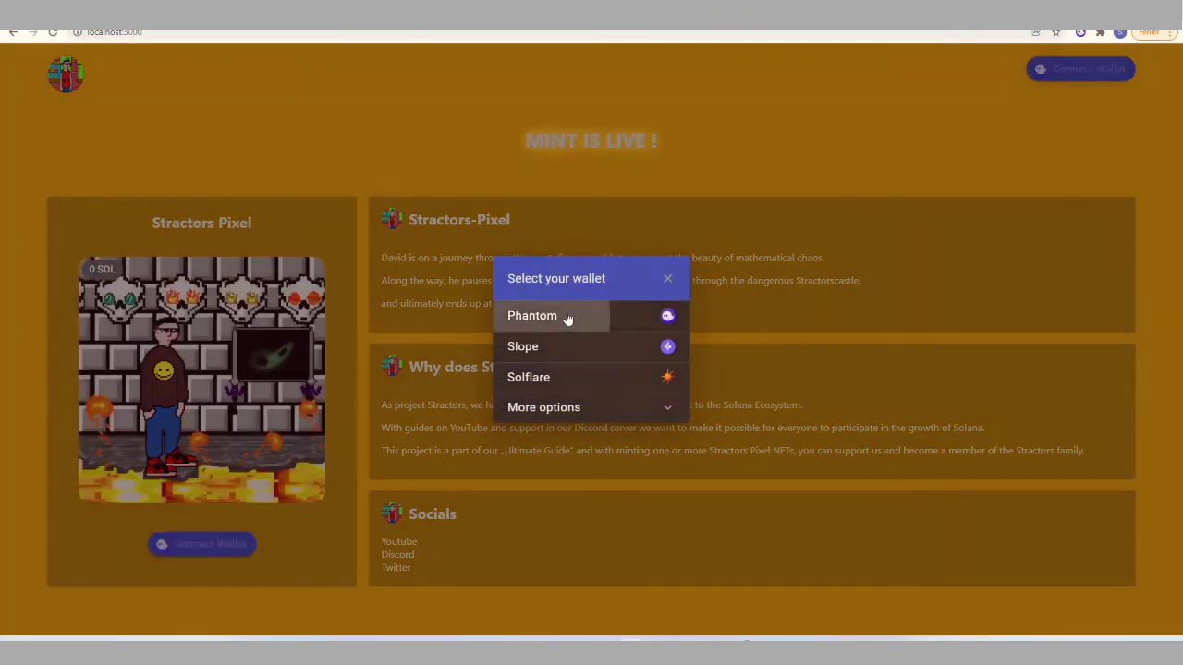
pyautogui.click(567, 318)
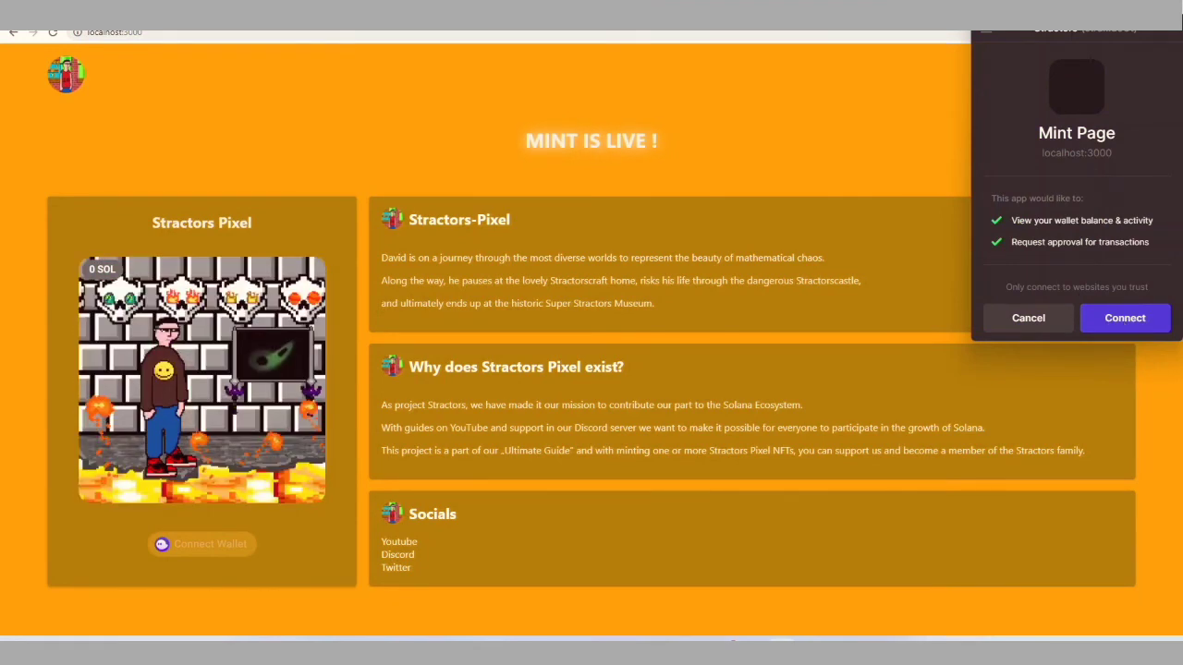
pyautogui.click(1124, 317)
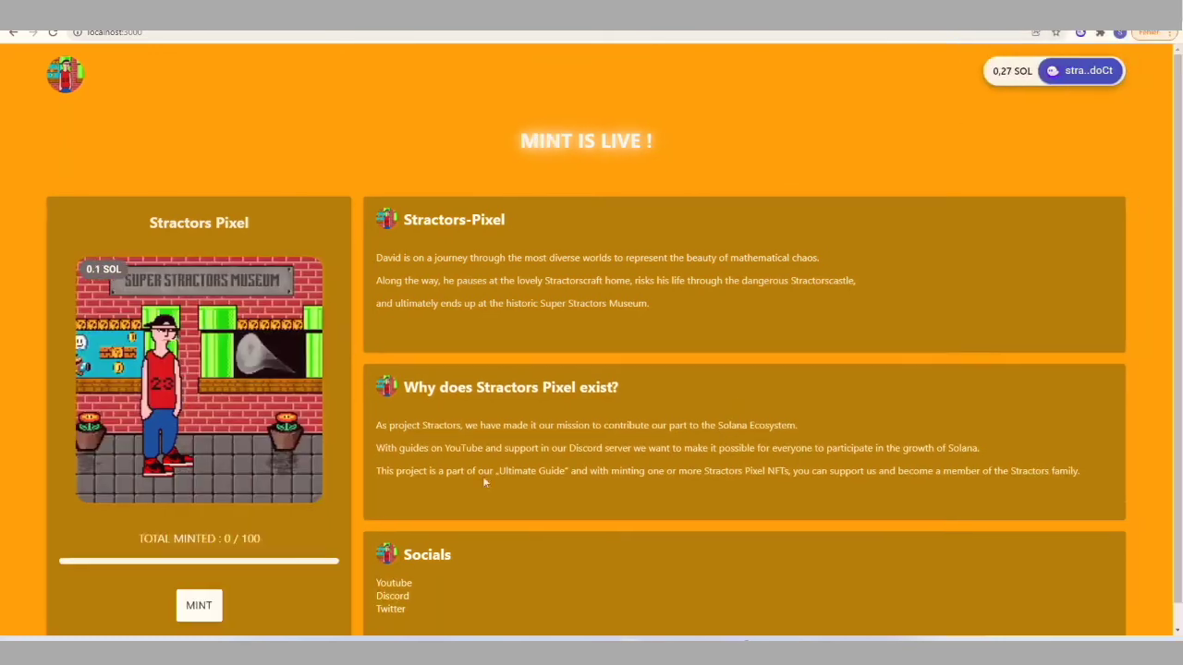
pyautogui.moveTo(184, 539); pyautogui.dragTo(282, 537)
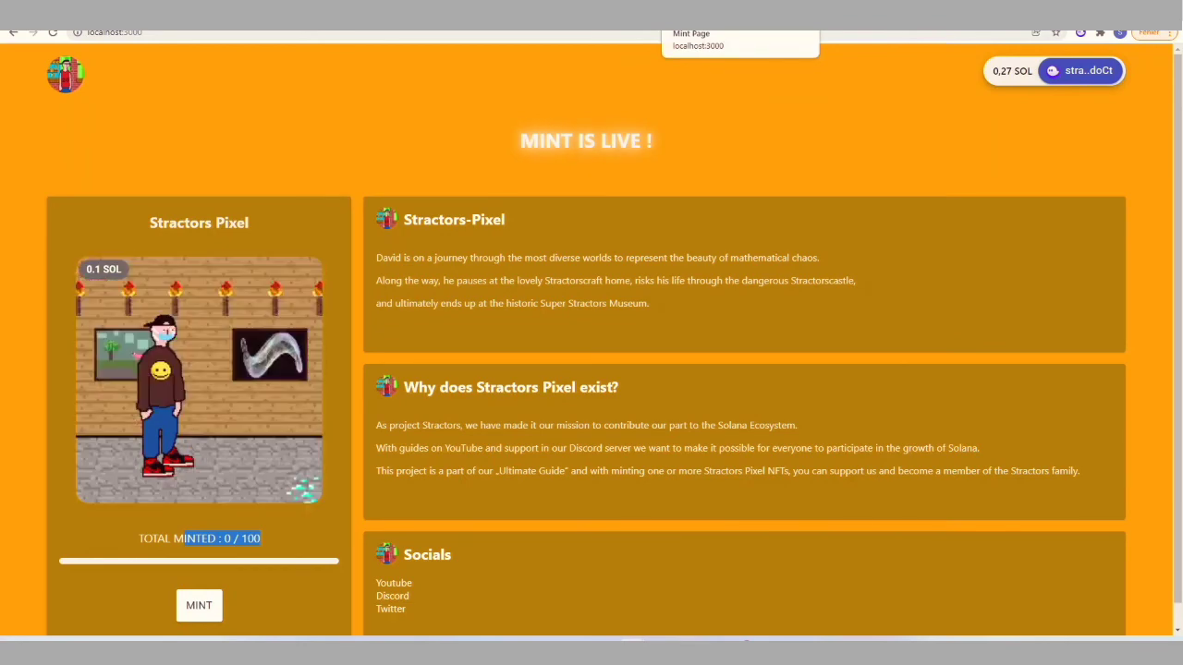
pyautogui.hotkey('ctrl', 'Tab')
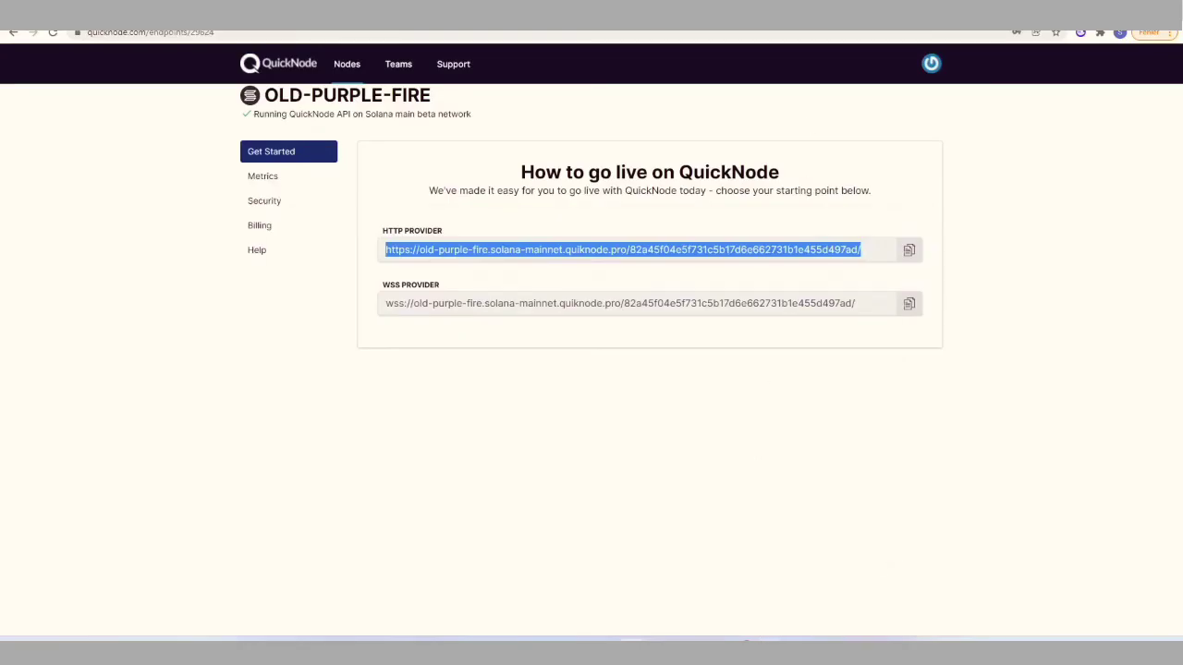
# Stop the local dev server and git push the .env commit to main.
pyautogui.hotkey('alt', 'Tab')
pyautogui.click(543, 371)
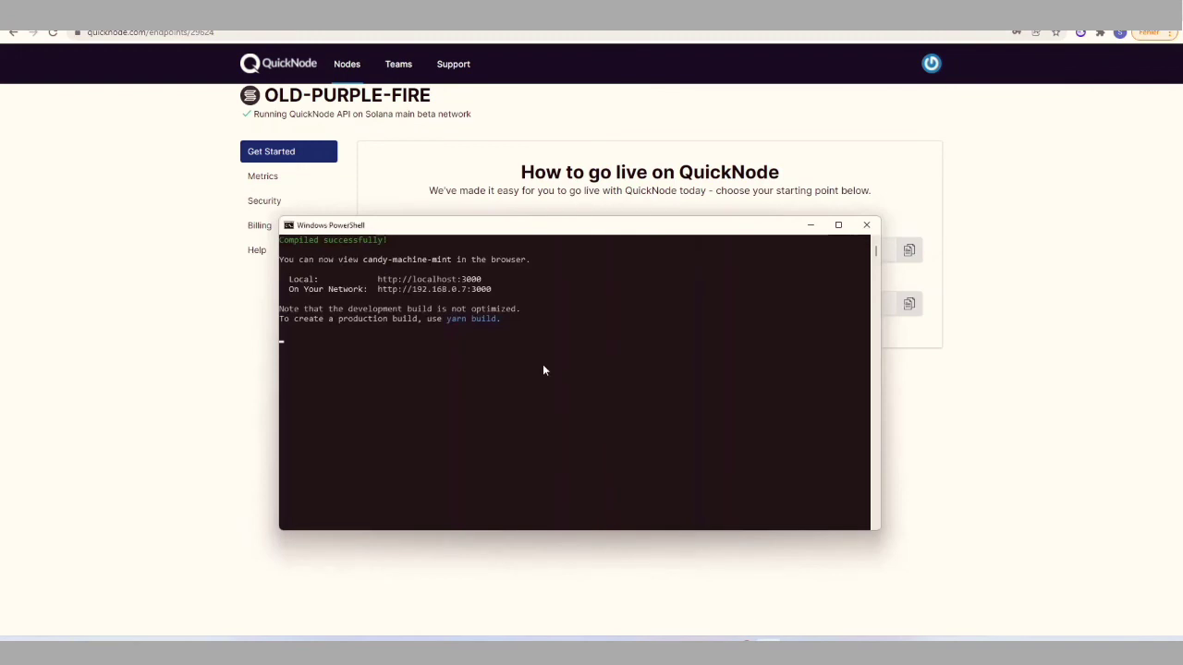
pyautogui.hotkey('ctrl', 'c')
pyautogui.write('Y')
pyautogui.press('Return')
pyautogui.write('git push')
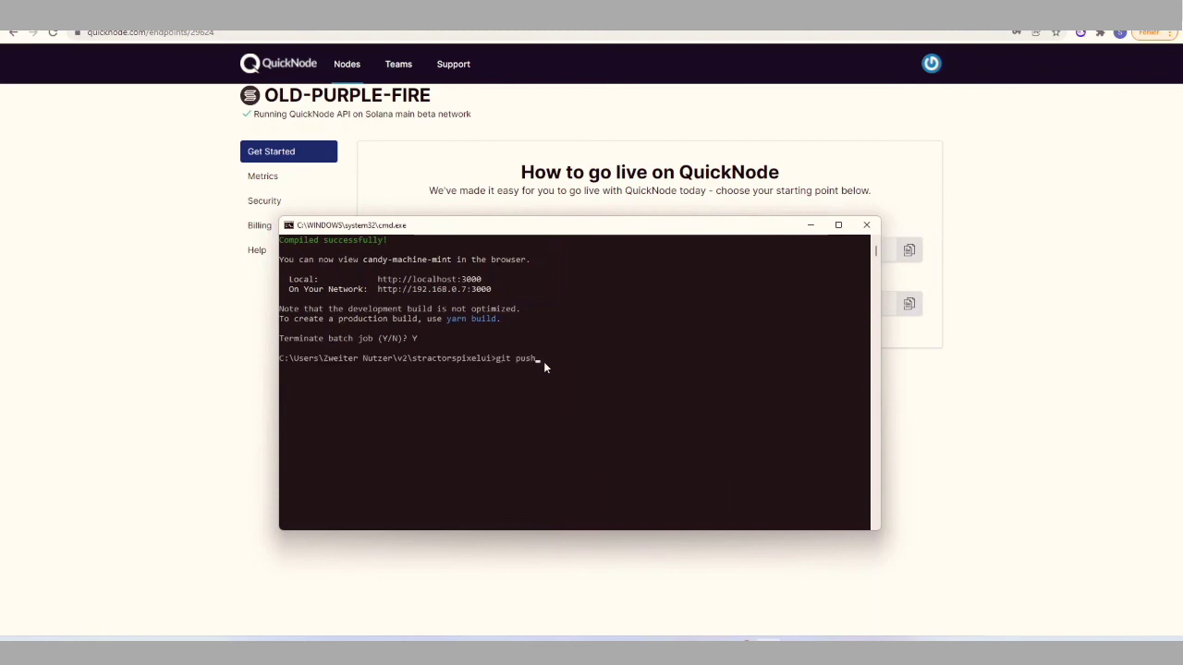
pyautogui.press('Return')
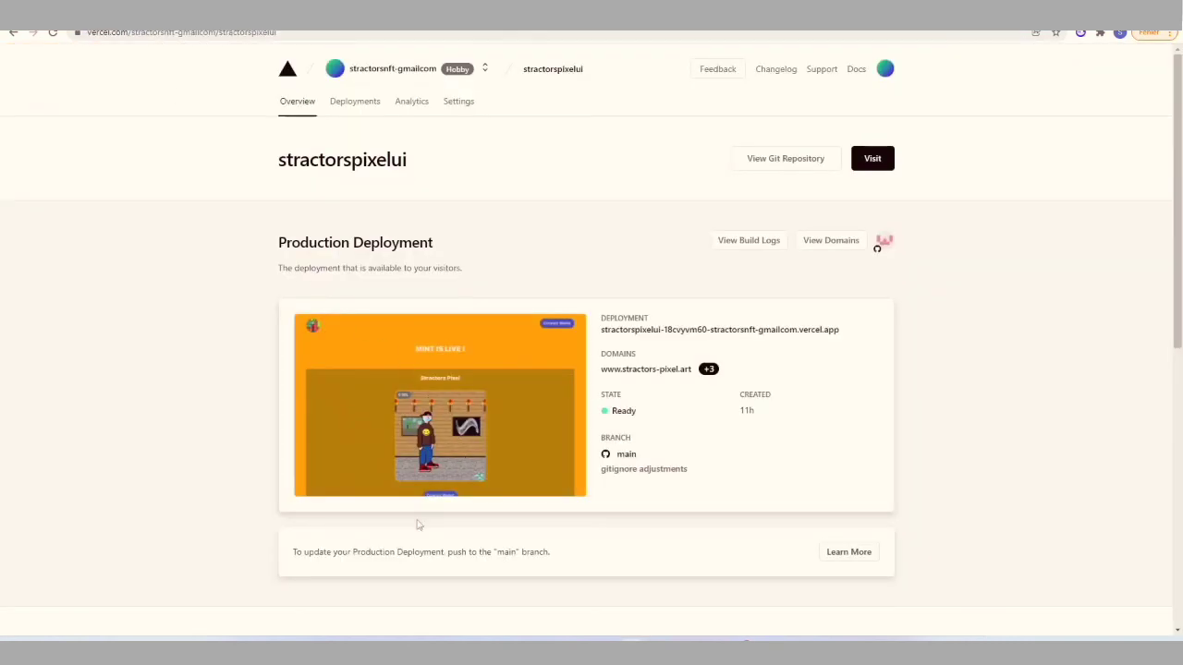
pyautogui.scroll(-1, 409, 545)
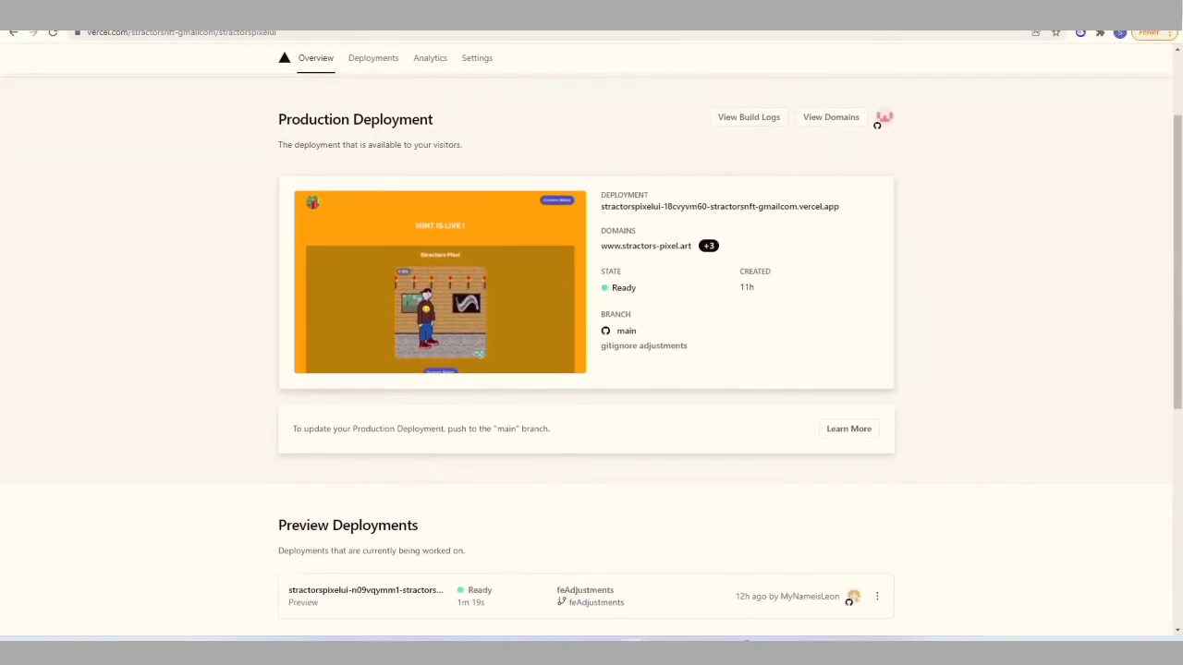
pyautogui.click(54, 34)
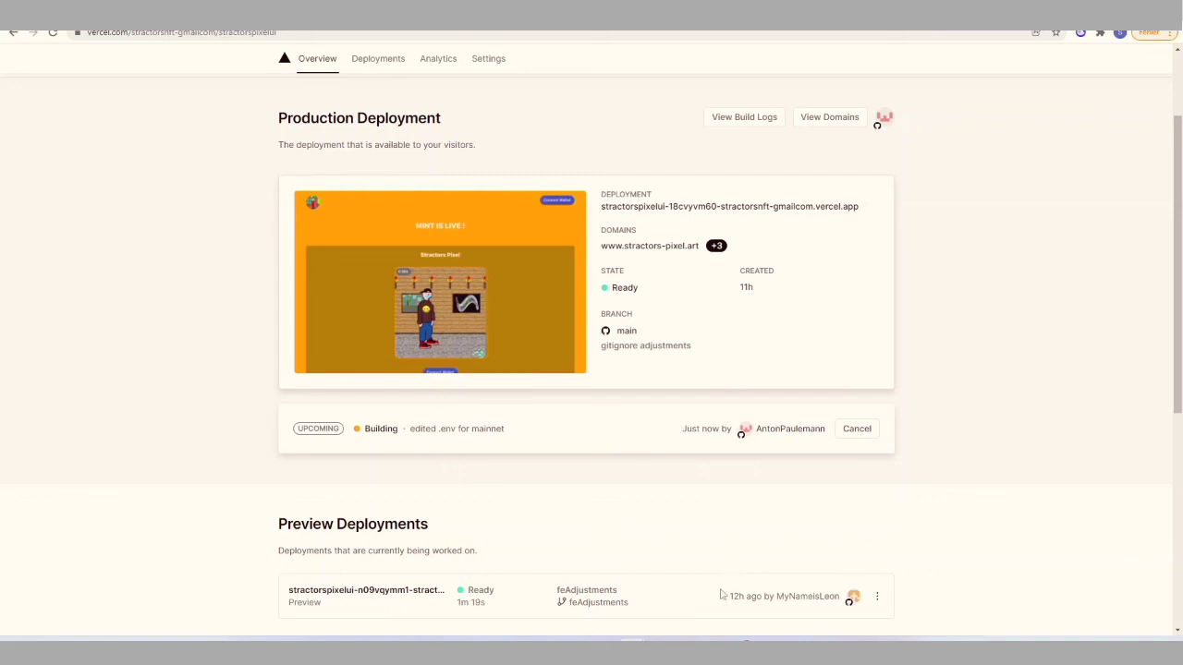
pyautogui.moveTo(685, 651)
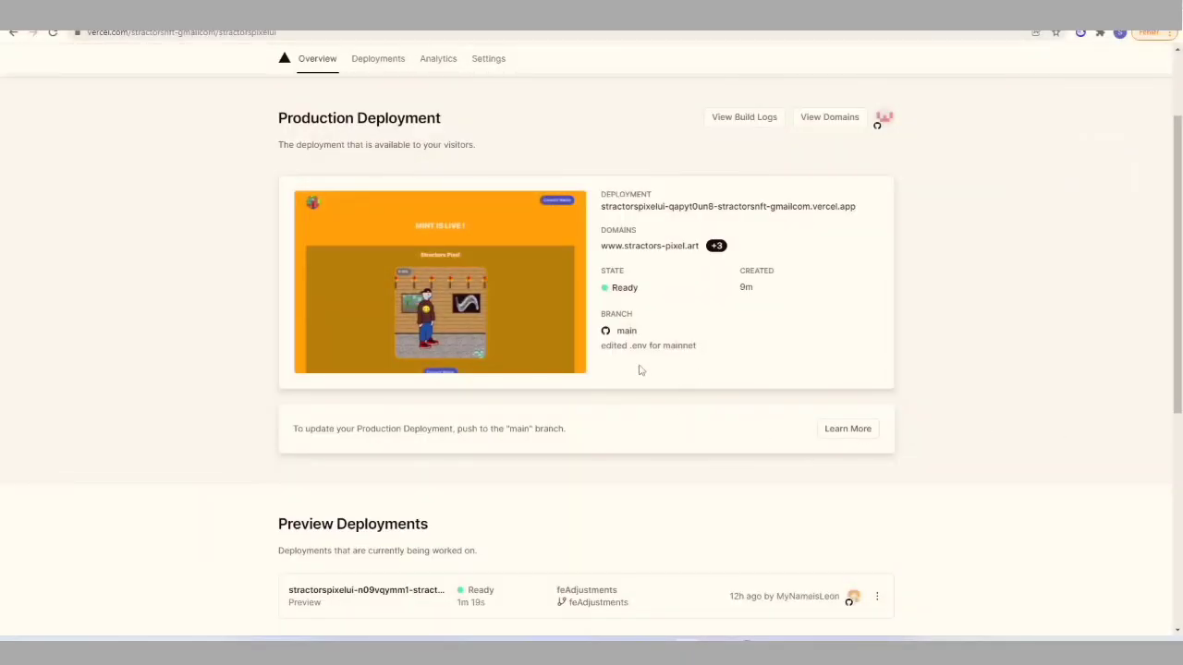
pyautogui.click(624, 251)
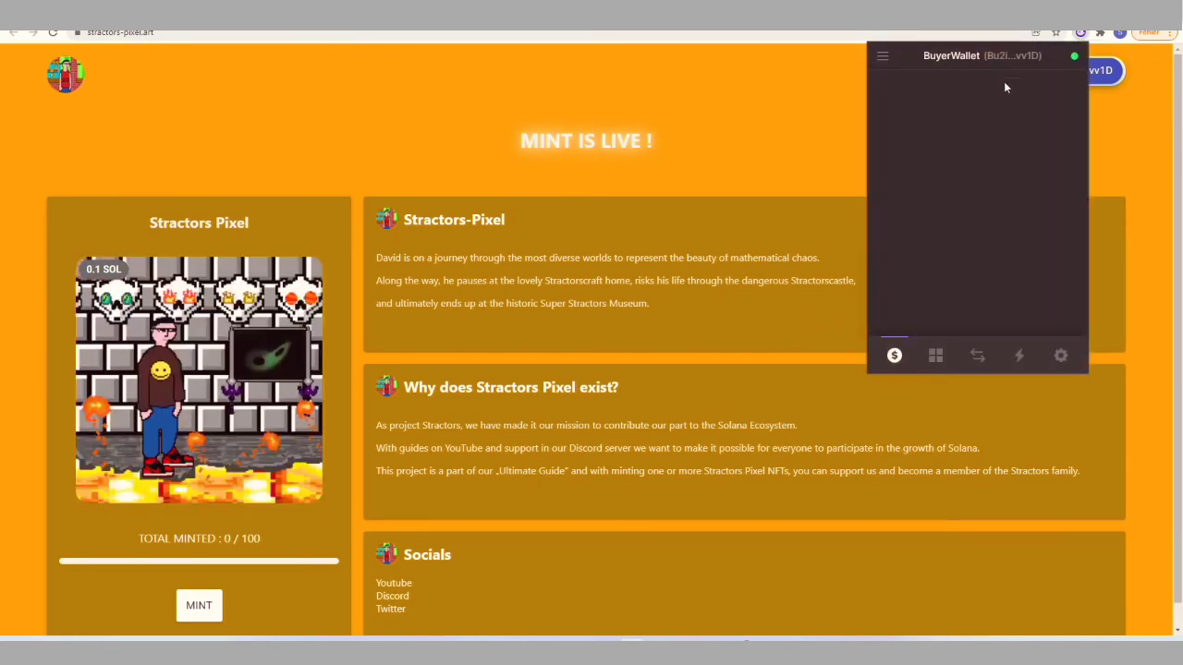
# Close the wallet panel, click MINT, and answer the first hCaptcha grid of truck images.
pyautogui.click(865, 138)
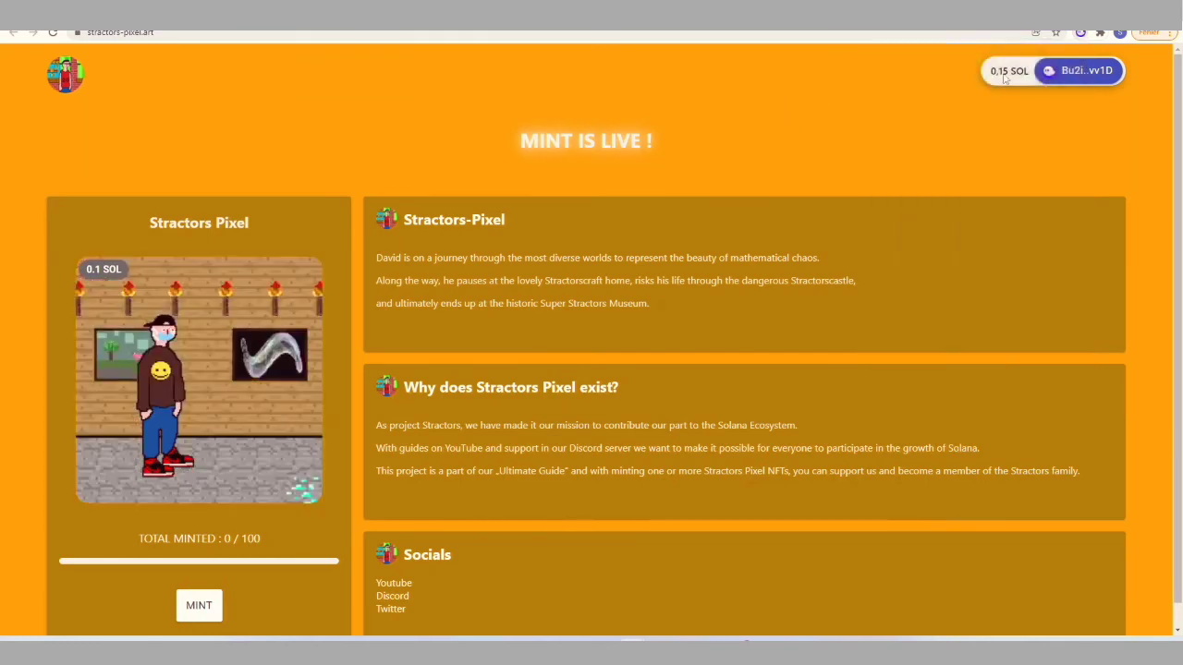
pyautogui.click(198, 608)
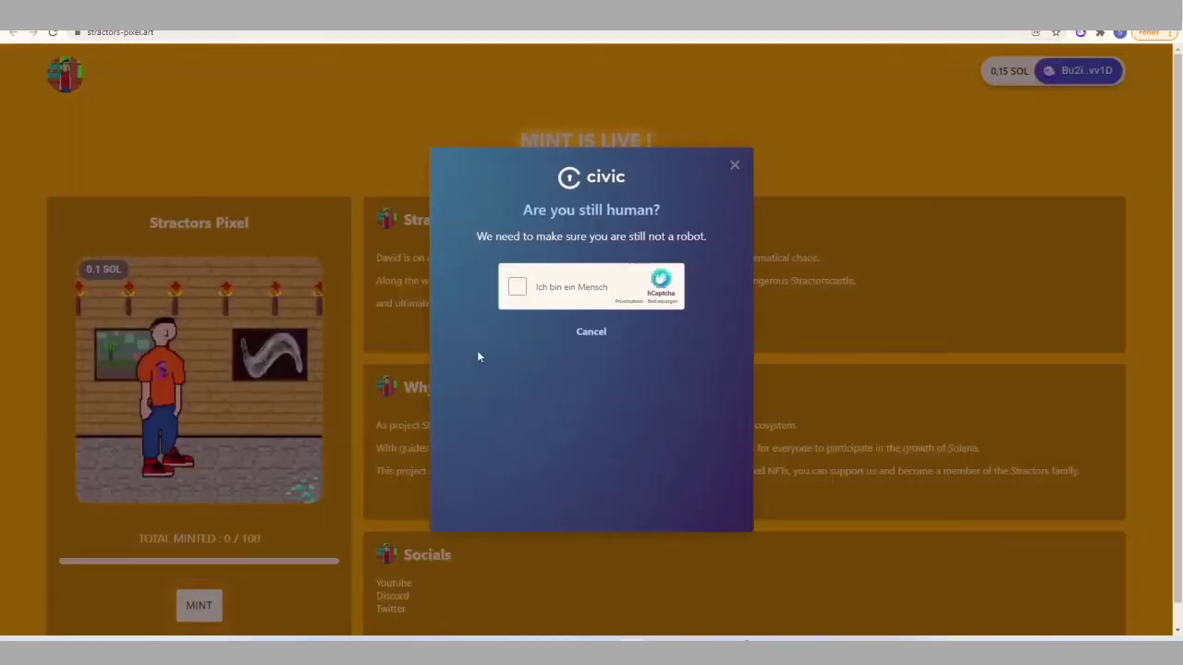
pyautogui.click(516, 287)
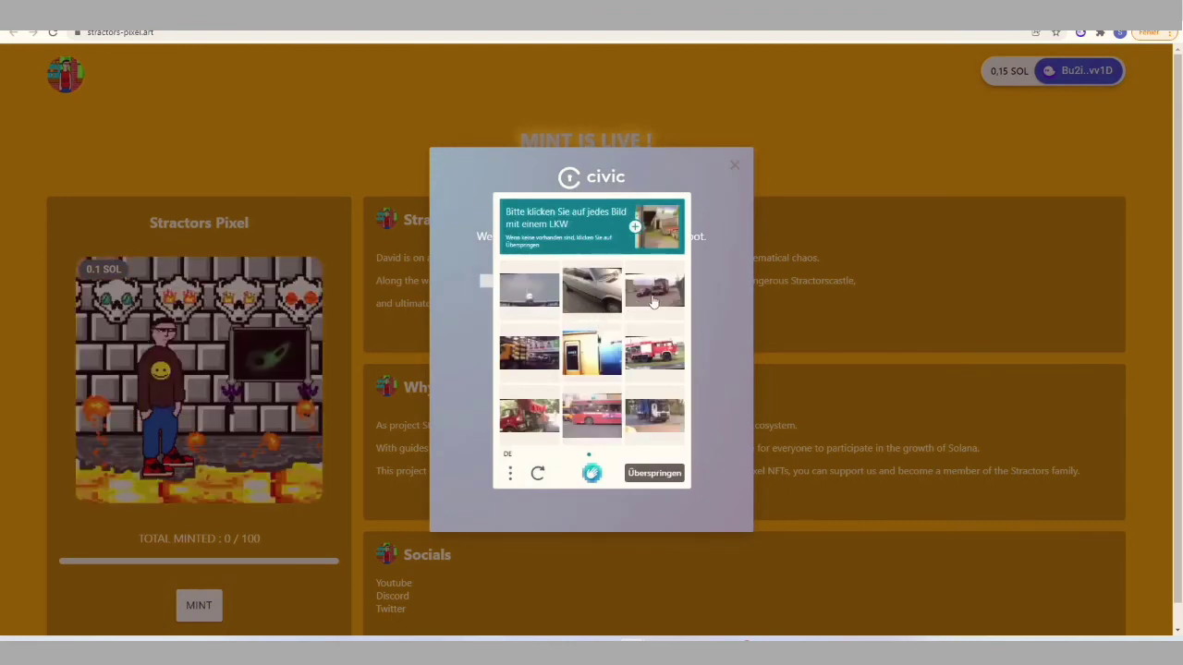
pyautogui.click(653, 303)
pyautogui.click(654, 355)
pyautogui.click(662, 294)
pyautogui.click(653, 429)
pyautogui.click(553, 423)
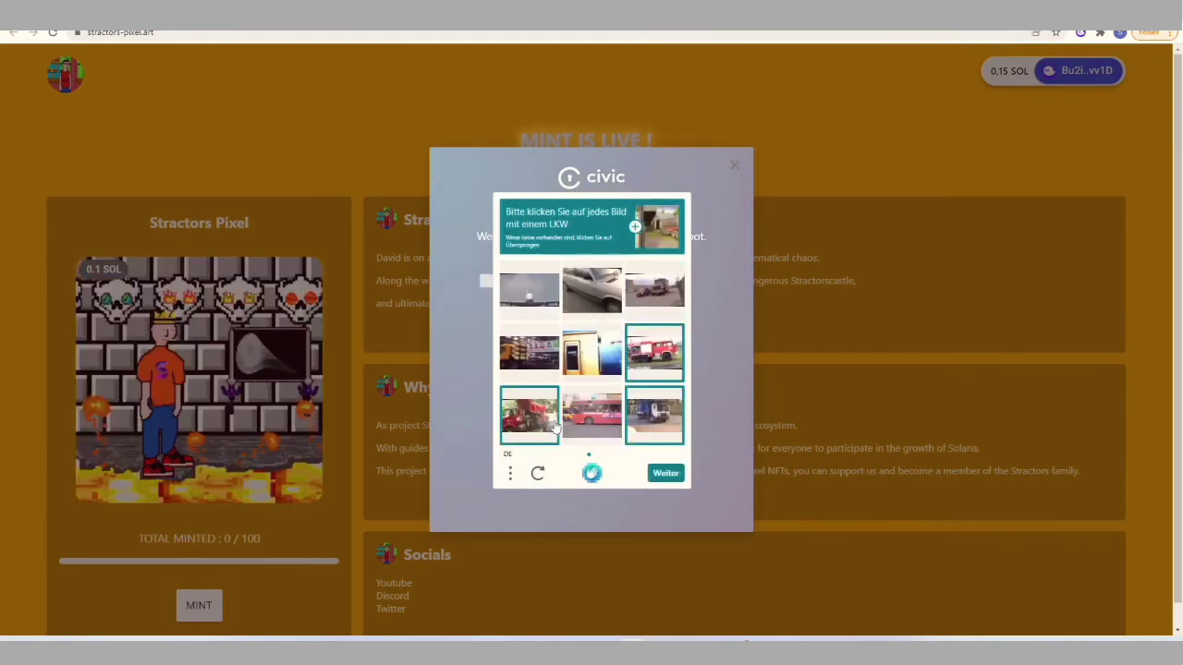
pyautogui.click(542, 356)
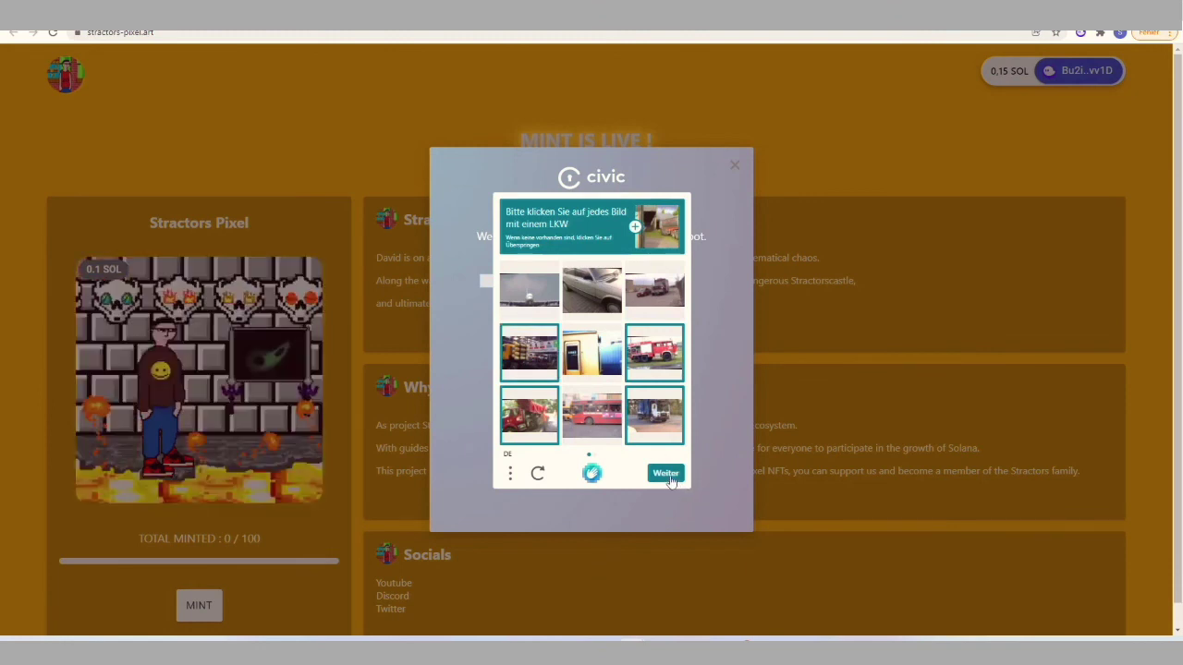
pyautogui.click(667, 475)
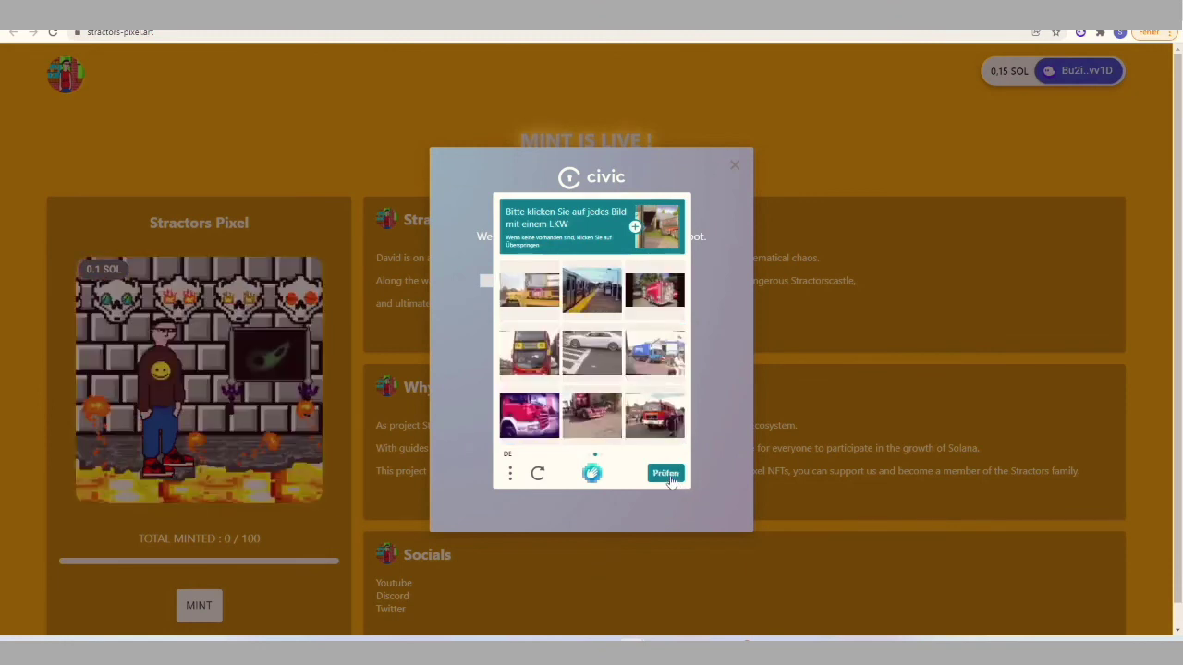
# Finish the truck captcha and approve the free wallet-ownership verification in Phantom.
pyautogui.click(529, 417)
pyautogui.click(591, 417)
pyautogui.click(654, 418)
pyautogui.click(655, 355)
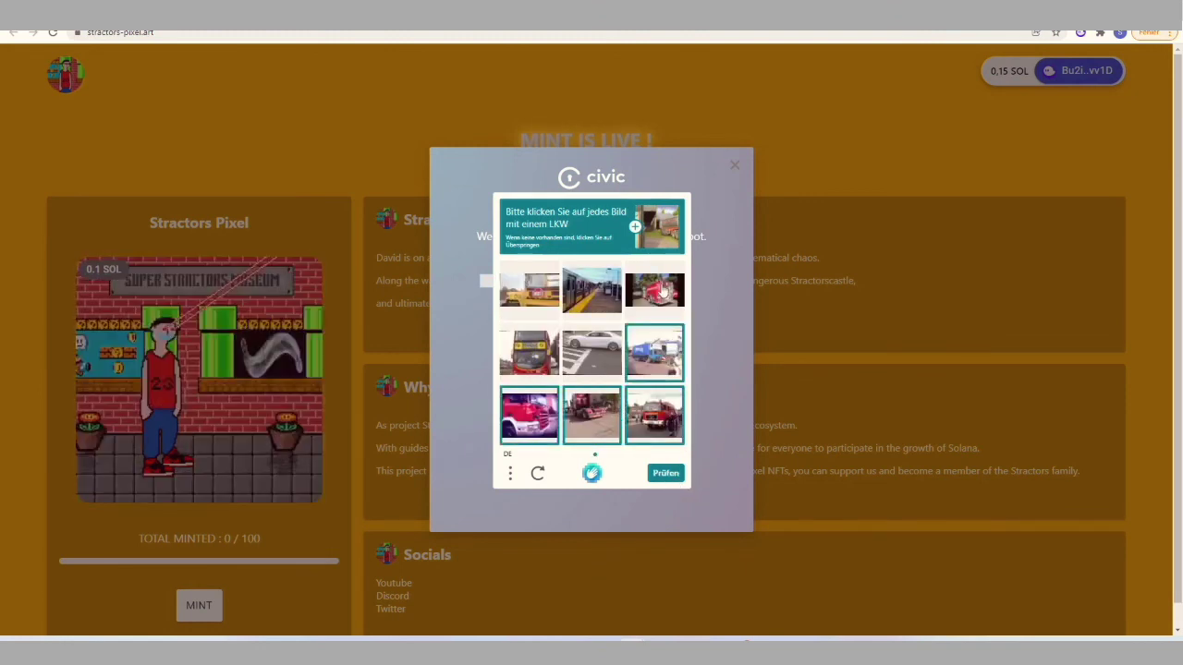
pyautogui.click(661, 290)
pyautogui.click(666, 473)
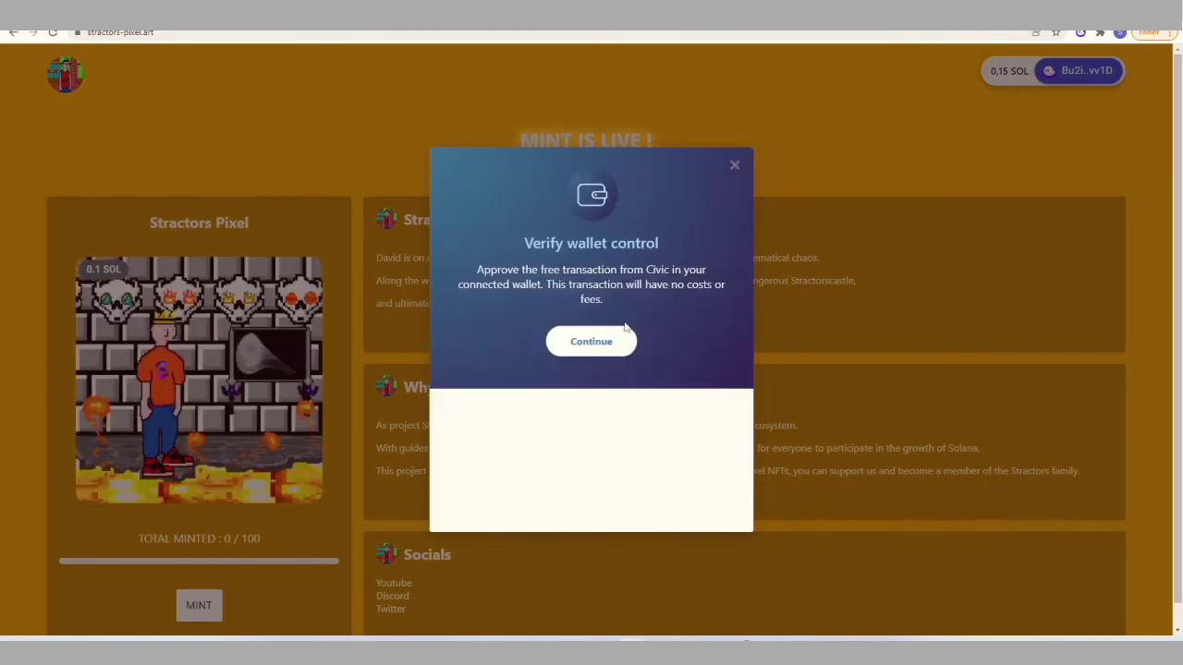
pyautogui.click(593, 423)
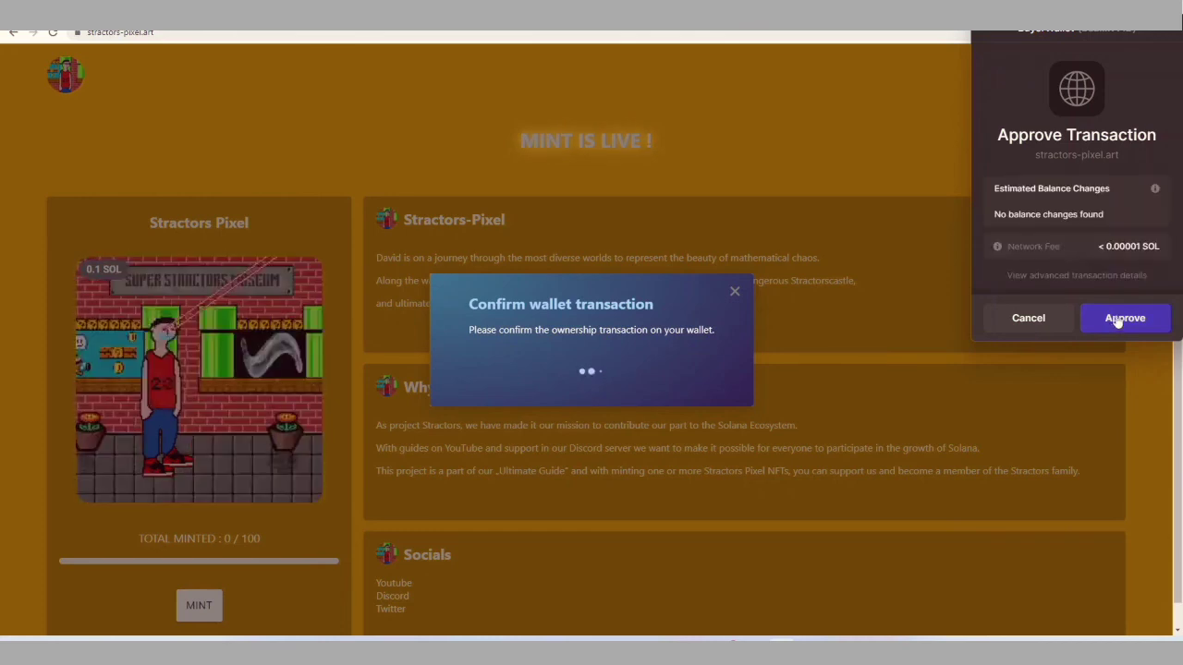
pyautogui.click(1124, 318)
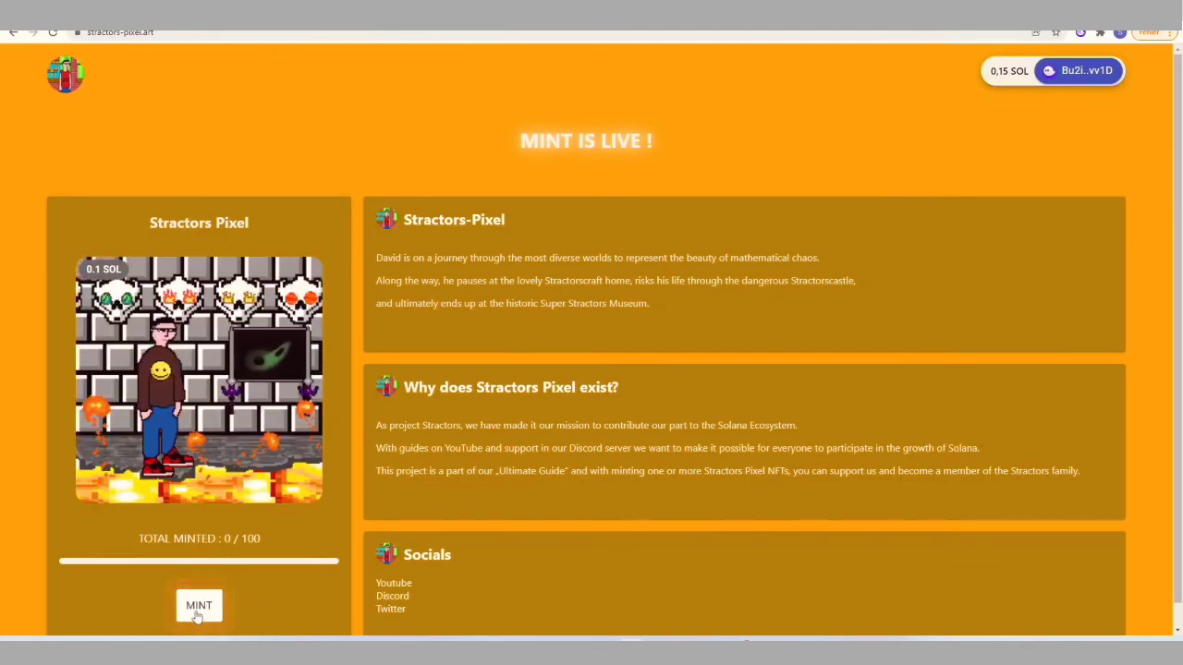
# Mint one Stractors Pixel NFT and approve the payment in Phantom, reaching 1 / 100 minted.
pyautogui.click(198, 610)
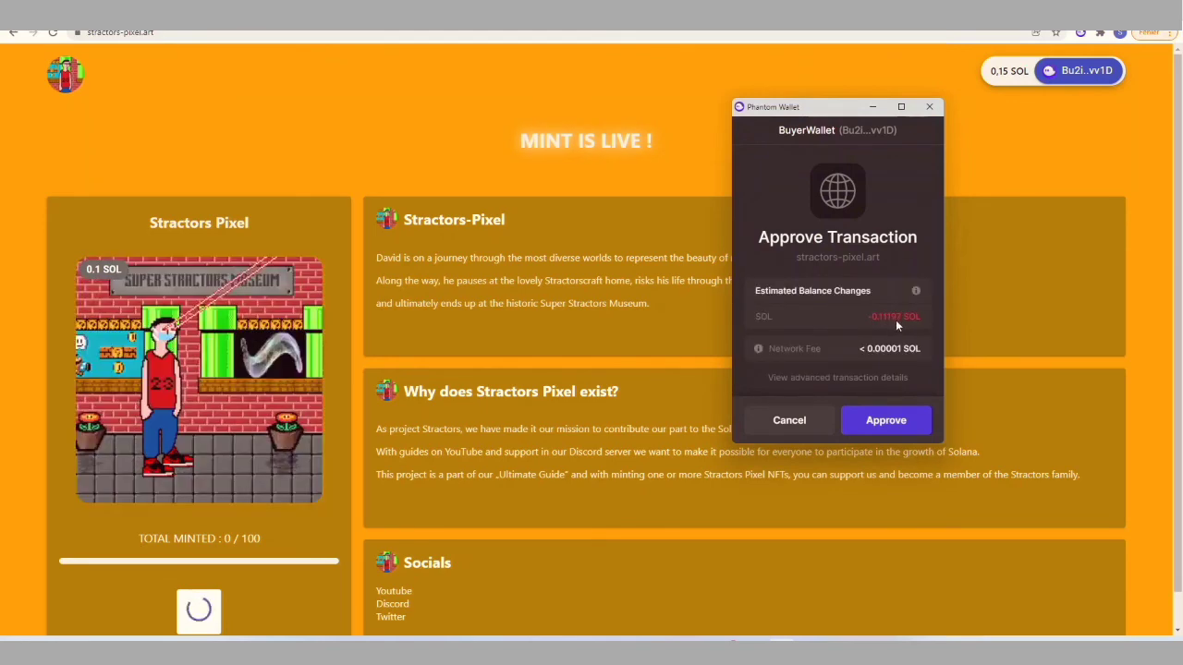
pyautogui.click(878, 425)
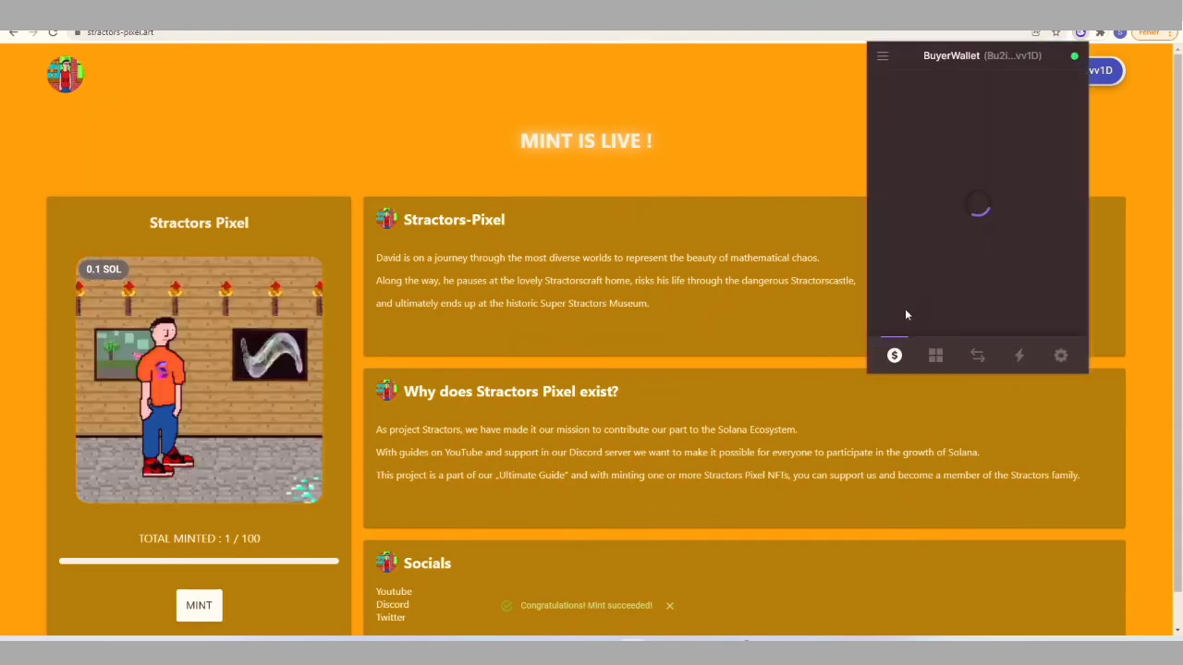
# Open Stractors Pixel #22 in Phantom's collectibles and browse its image and properties.
pyautogui.click(936, 360)
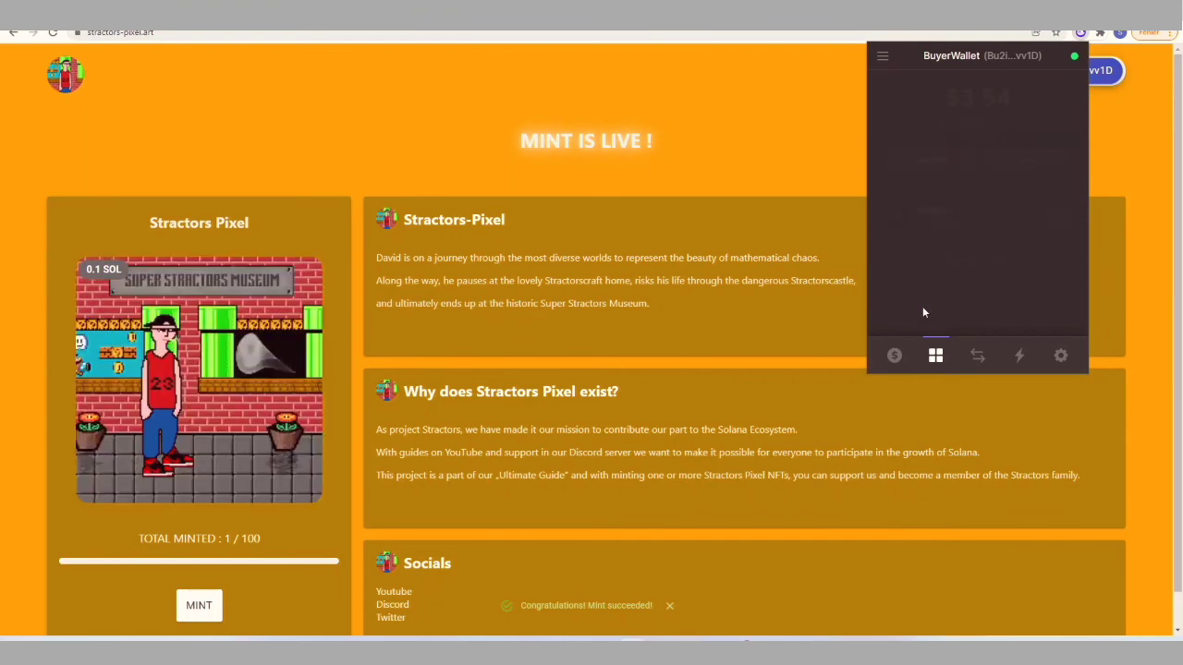
pyautogui.click(937, 368)
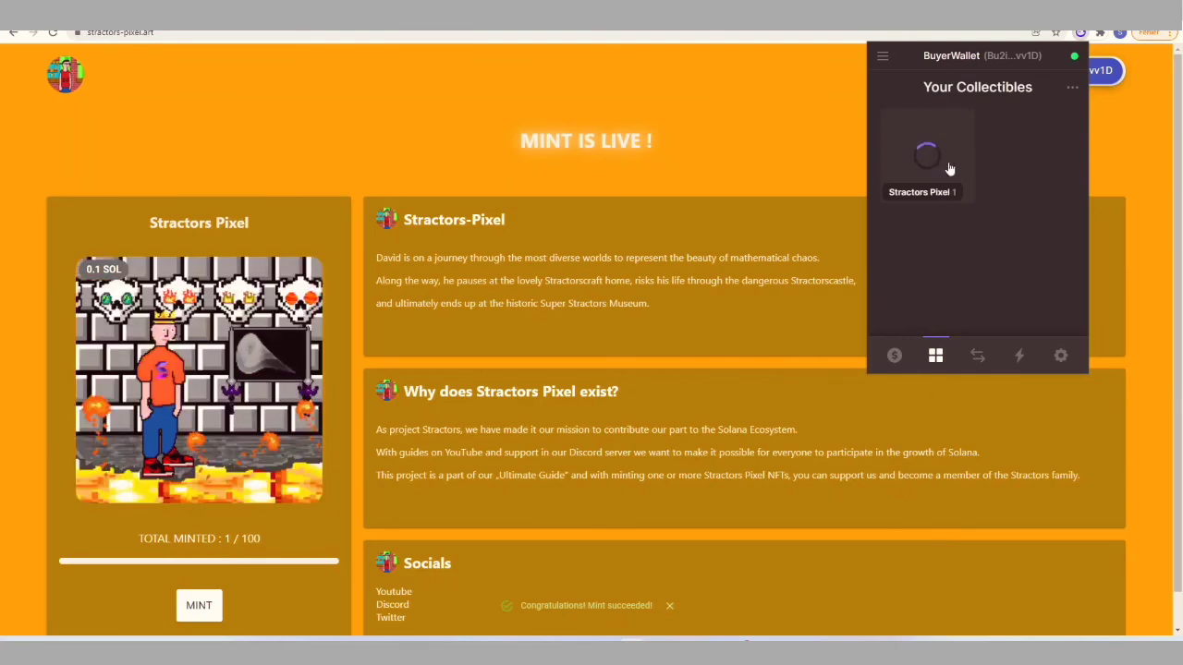
pyautogui.click(949, 170)
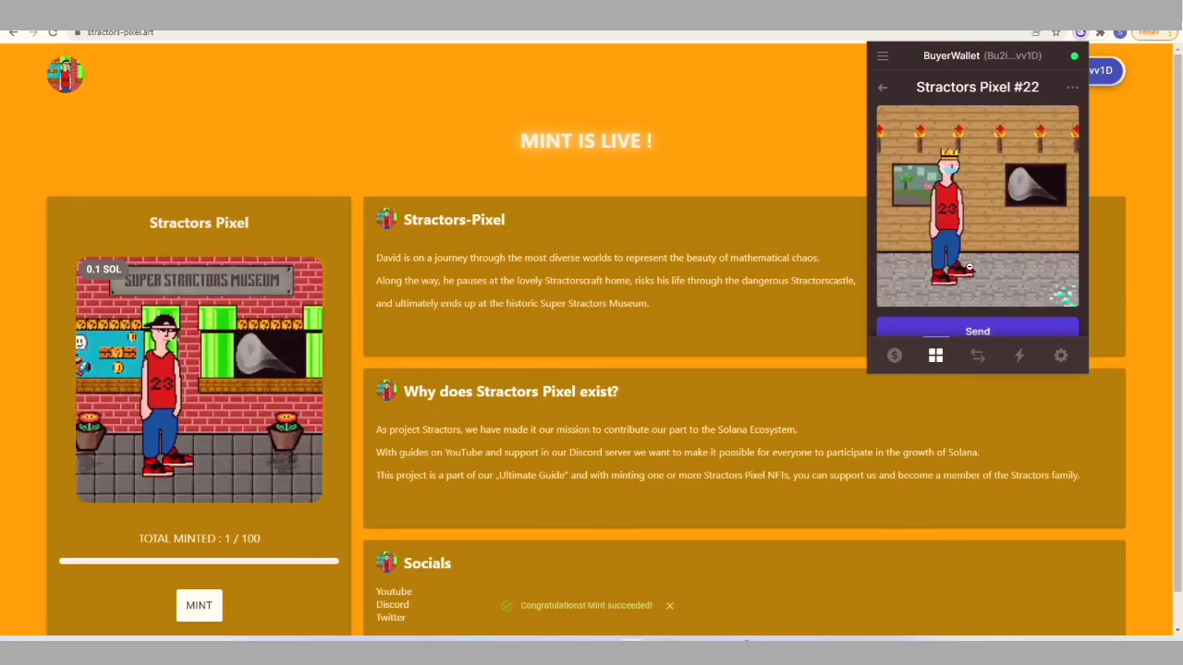
pyautogui.scroll(-2, 1012, 268)
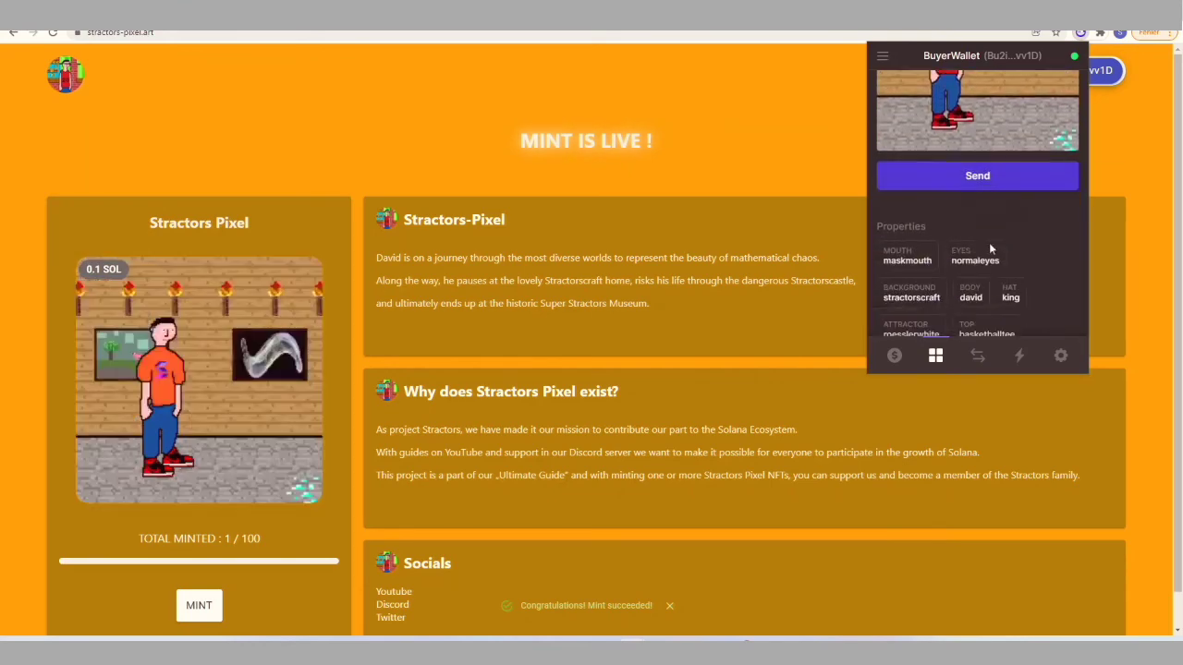
pyautogui.scroll(3, 920, 268)
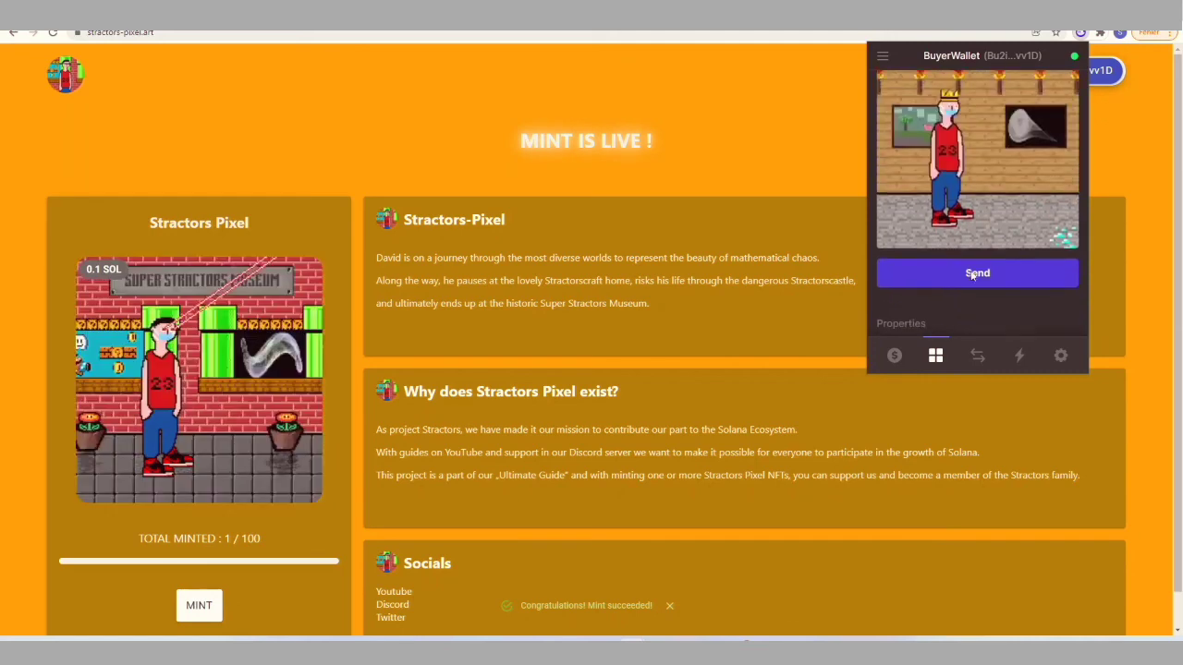
pyautogui.scroll(-3, 971, 273)
pyautogui.scroll(3, 969, 273)
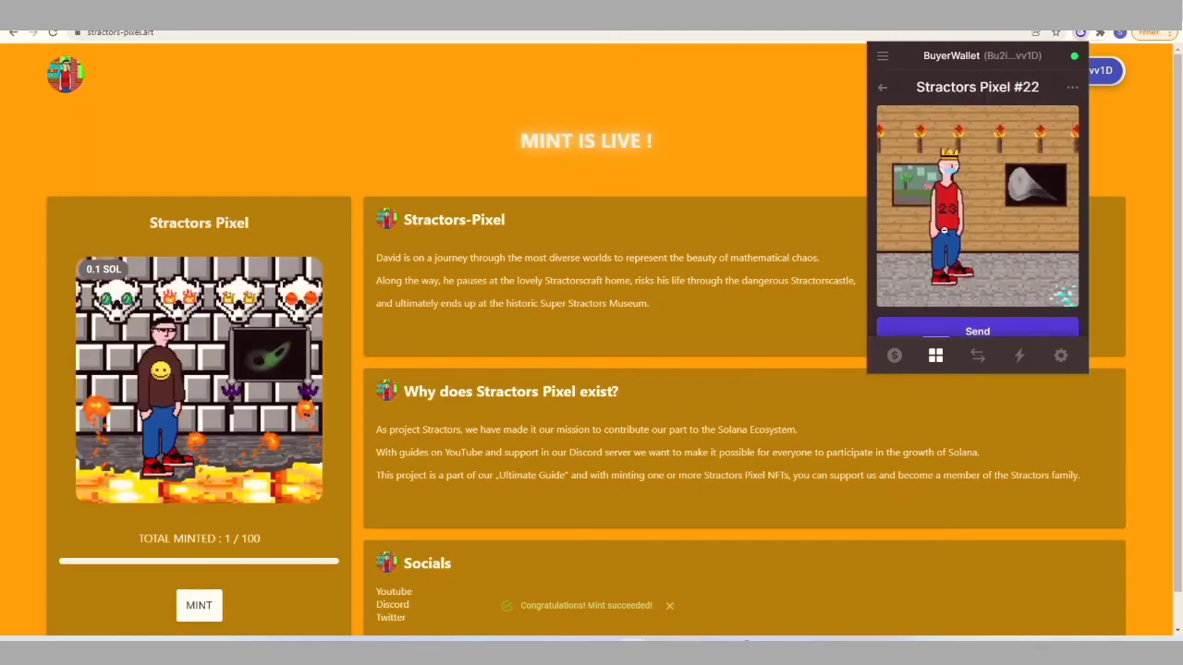
pyautogui.scroll(-3, 972, 268)
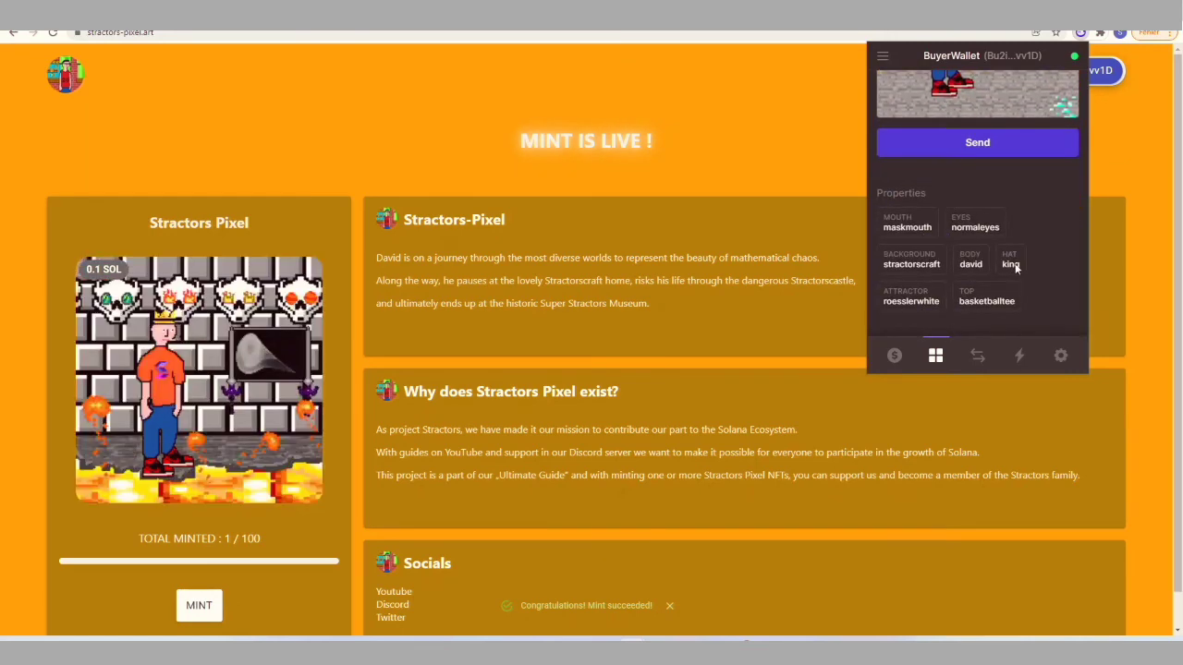
pyautogui.scroll(1, 963, 195)
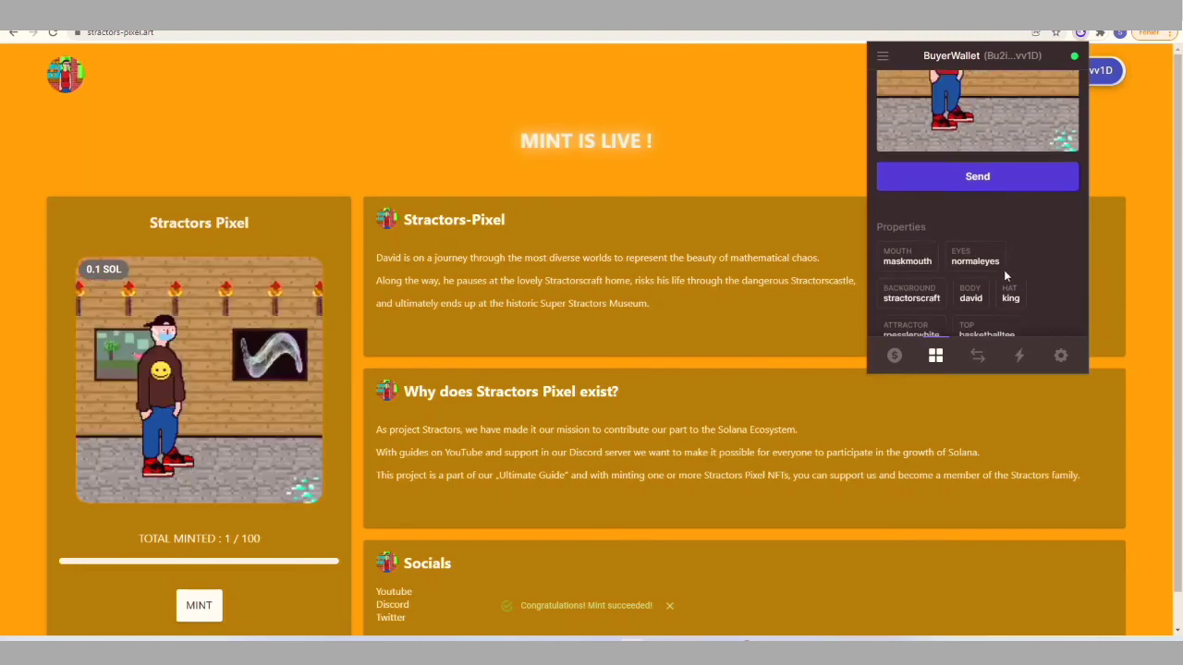
pyautogui.scroll(3, 1004, 270)
pyautogui.scroll(-1, 988, 308)
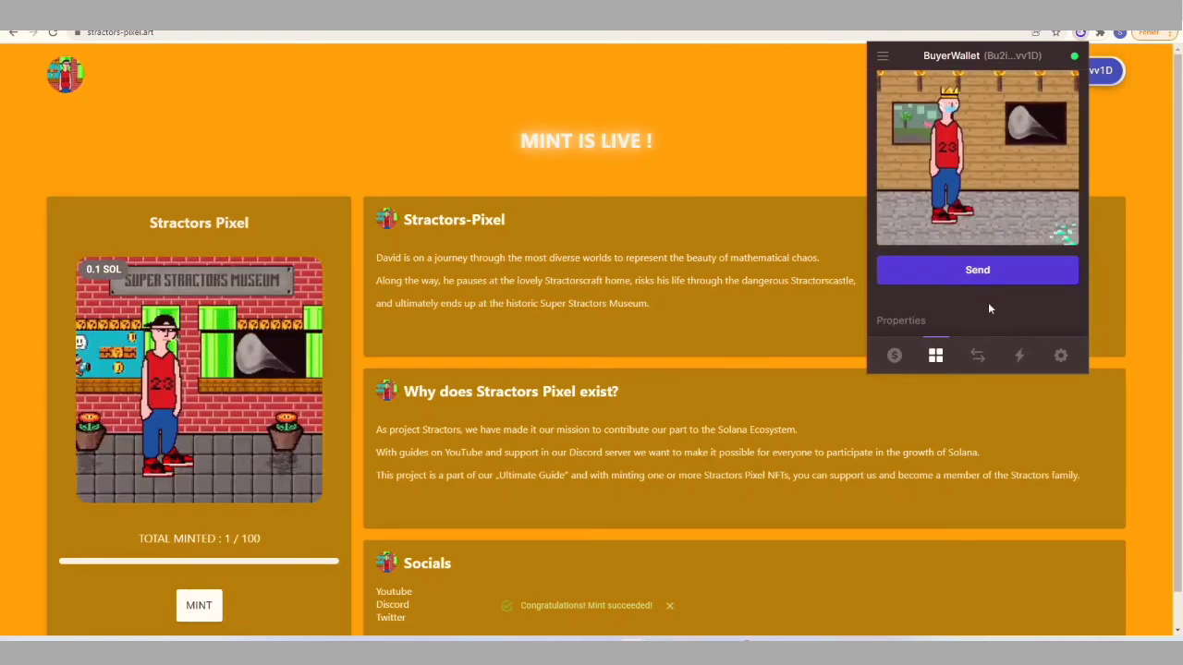
pyautogui.scroll(-2, 988, 305)
pyautogui.scroll(3, 1007, 305)
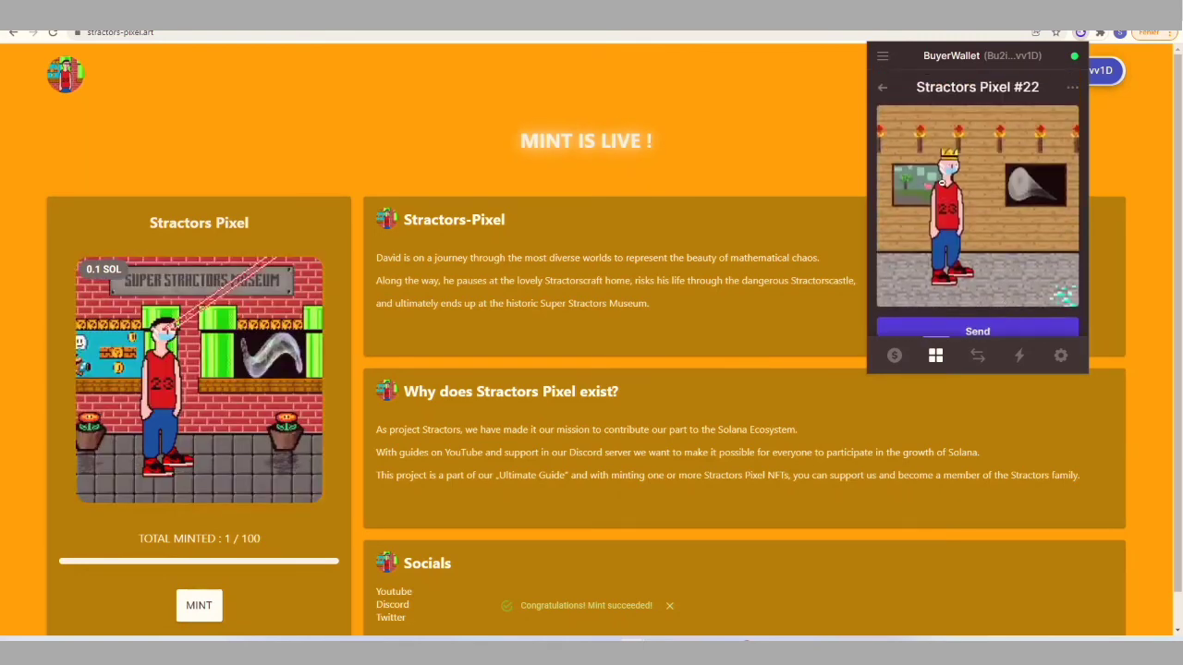